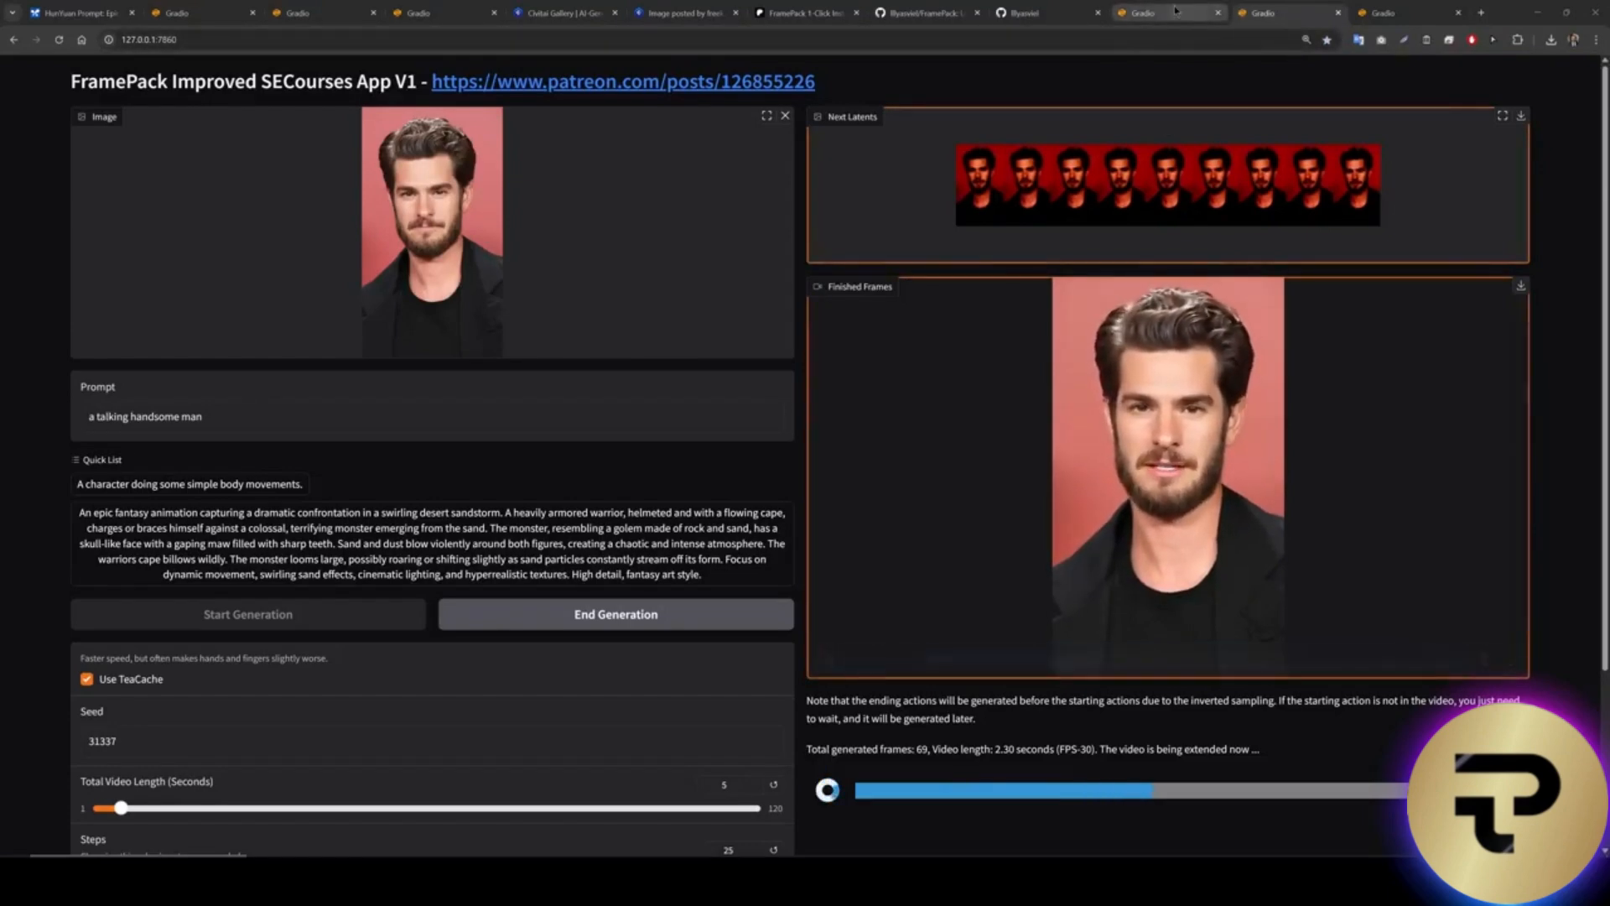
Play the finished videos of the strawberry kitten, hooded knight, river rowboat and talking handsome man in their separate Gradio sessions.
{"action": "left_click", "coordinate": [436, 13]}
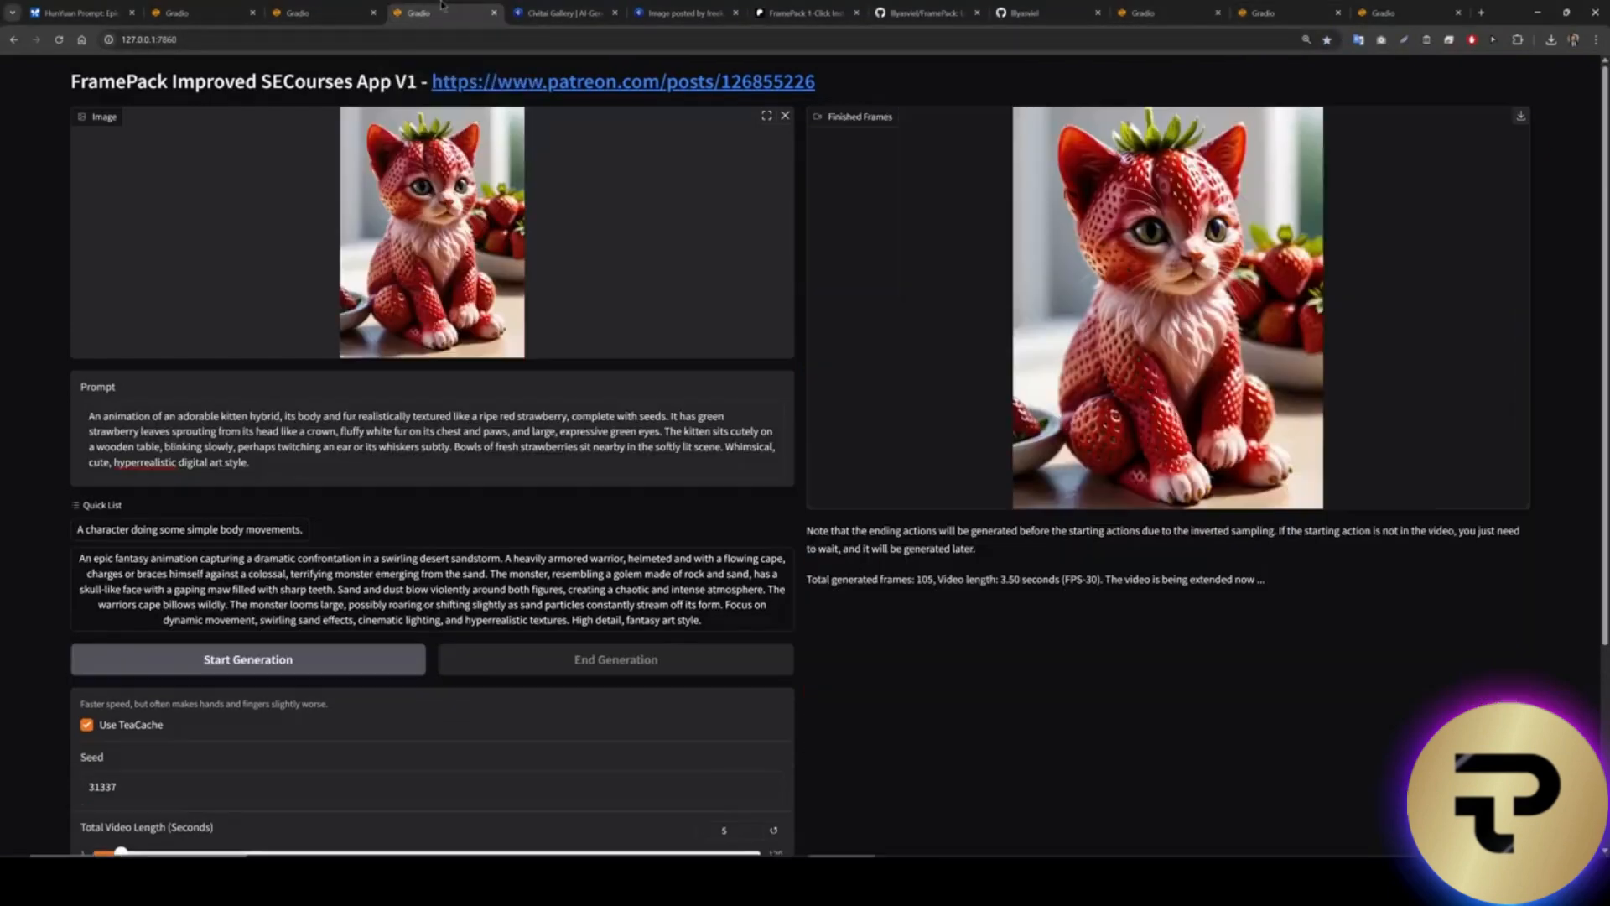
{"action": "left_click", "coordinate": [1067, 290]}
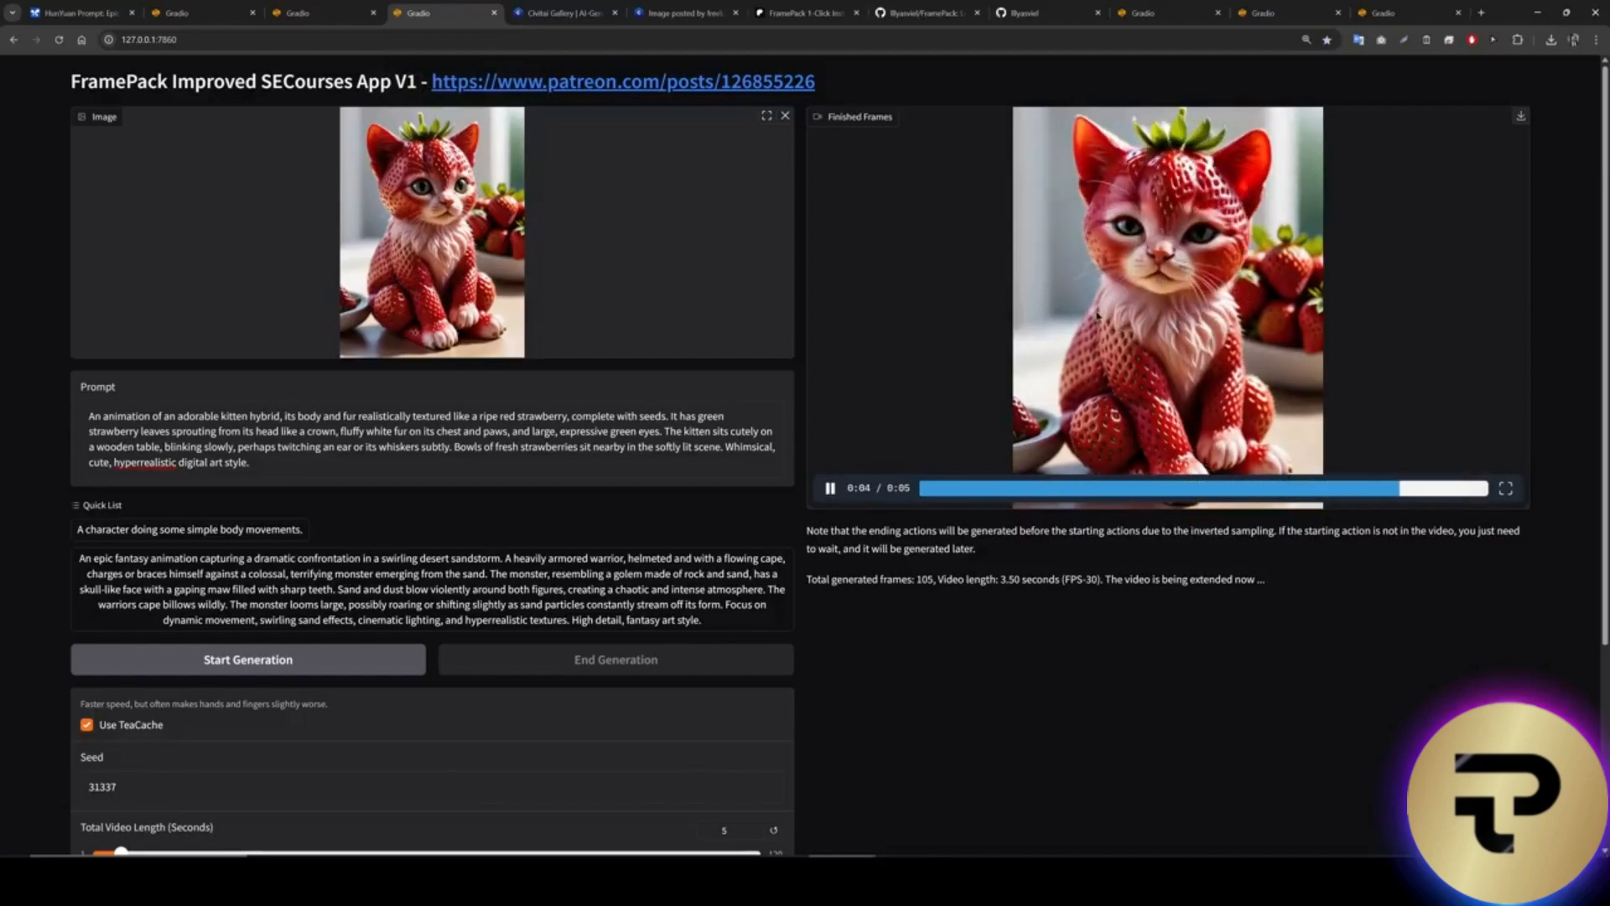
{"action": "left_click", "coordinate": [315, 13]}
{"action": "left_click", "coordinate": [1092, 310]}
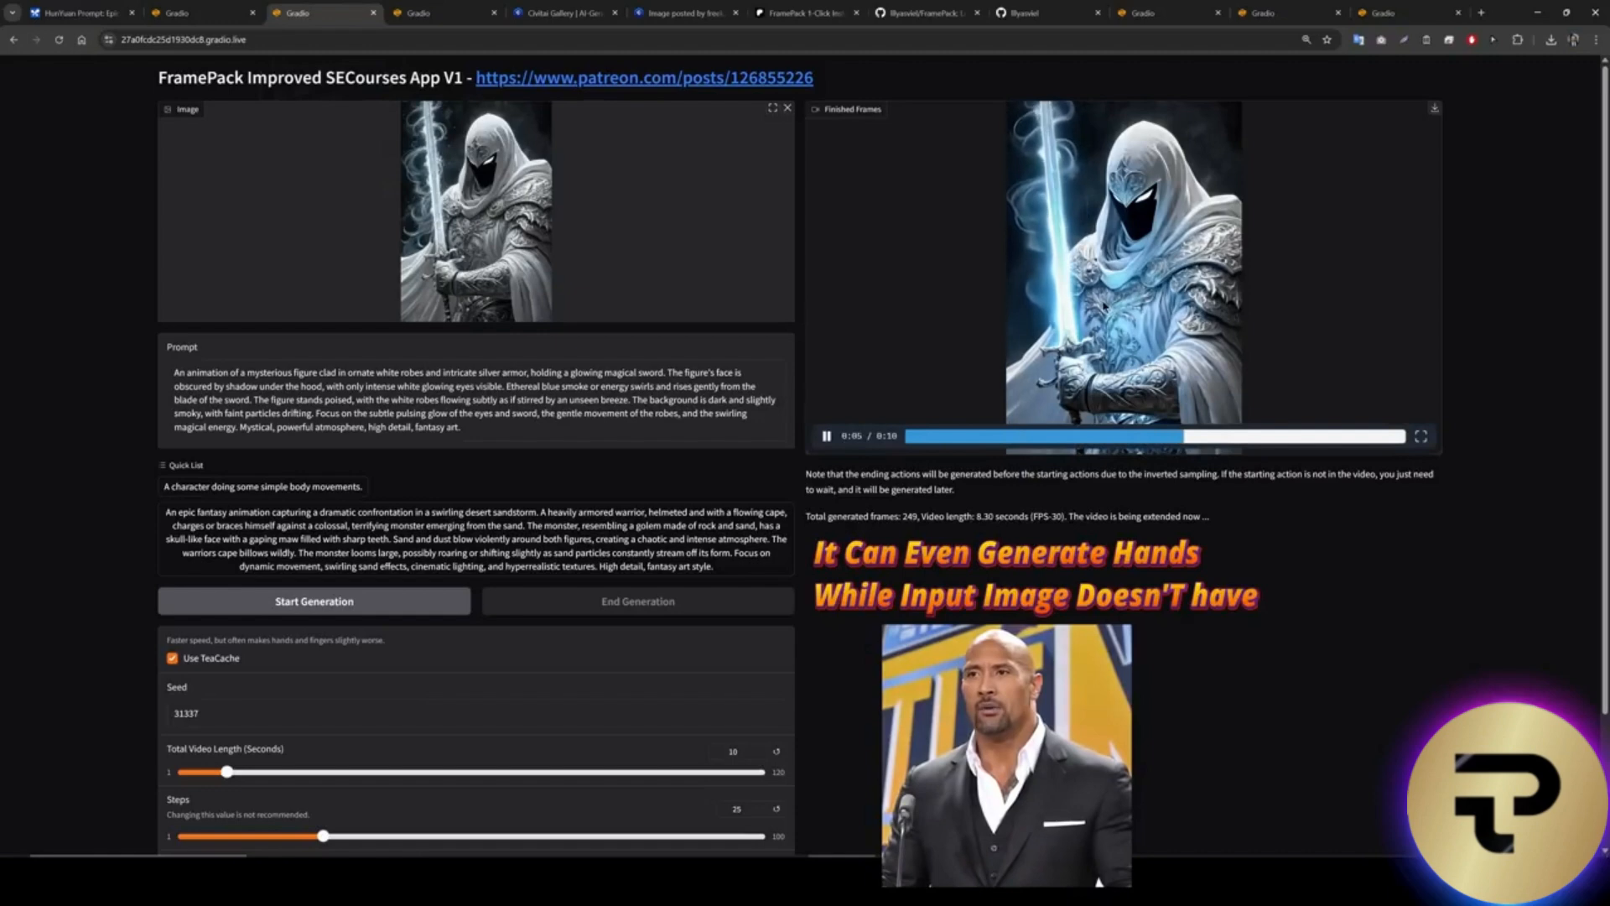
{"action": "key", "text": "ctrl+shift+Tab"}
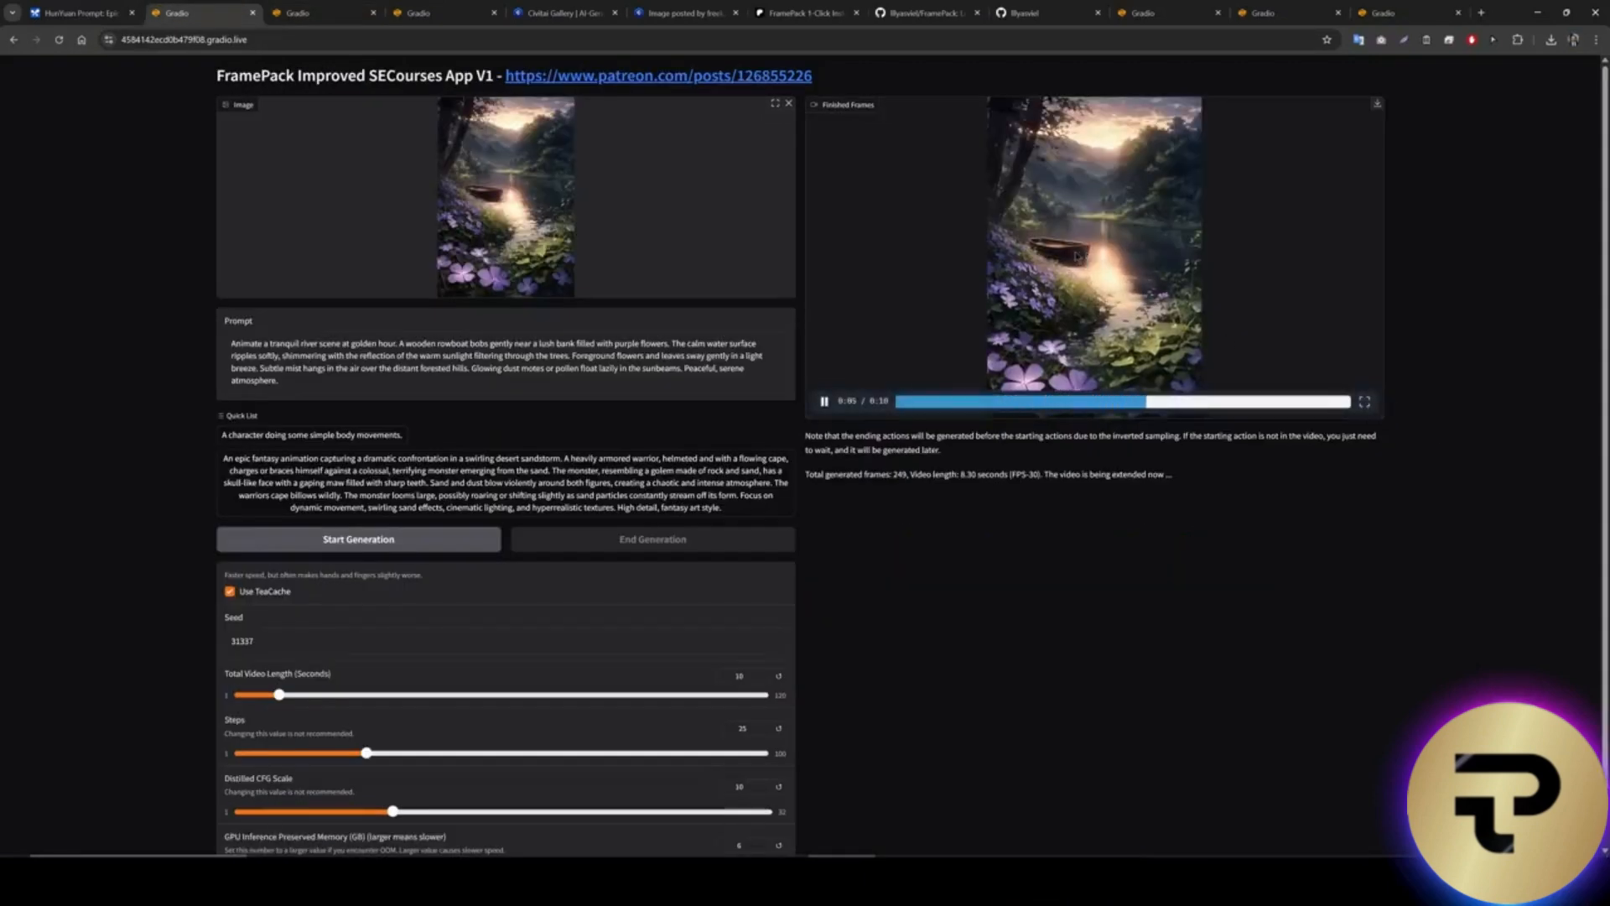
{"action": "left_click", "coordinate": [1284, 12]}
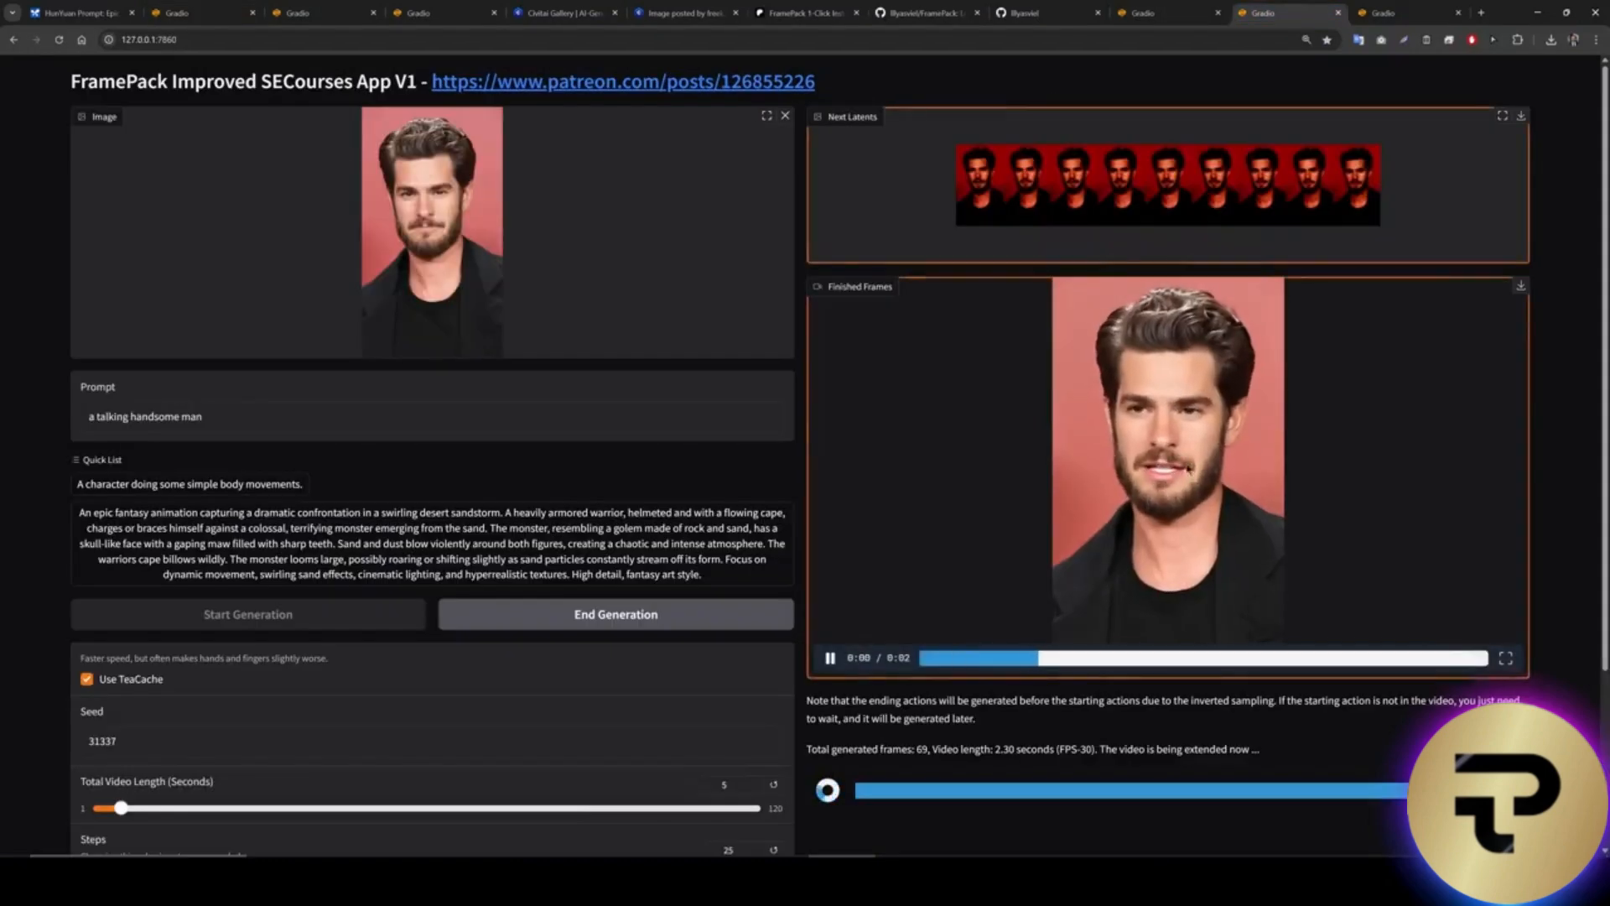
{"action": "scroll", "coordinate": [1174, 545], "scroll_direction": "down", "scroll_amount": 1}
{"action": "scroll", "coordinate": [1168, 572], "scroll_direction": "up", "scroll_amount": 1}
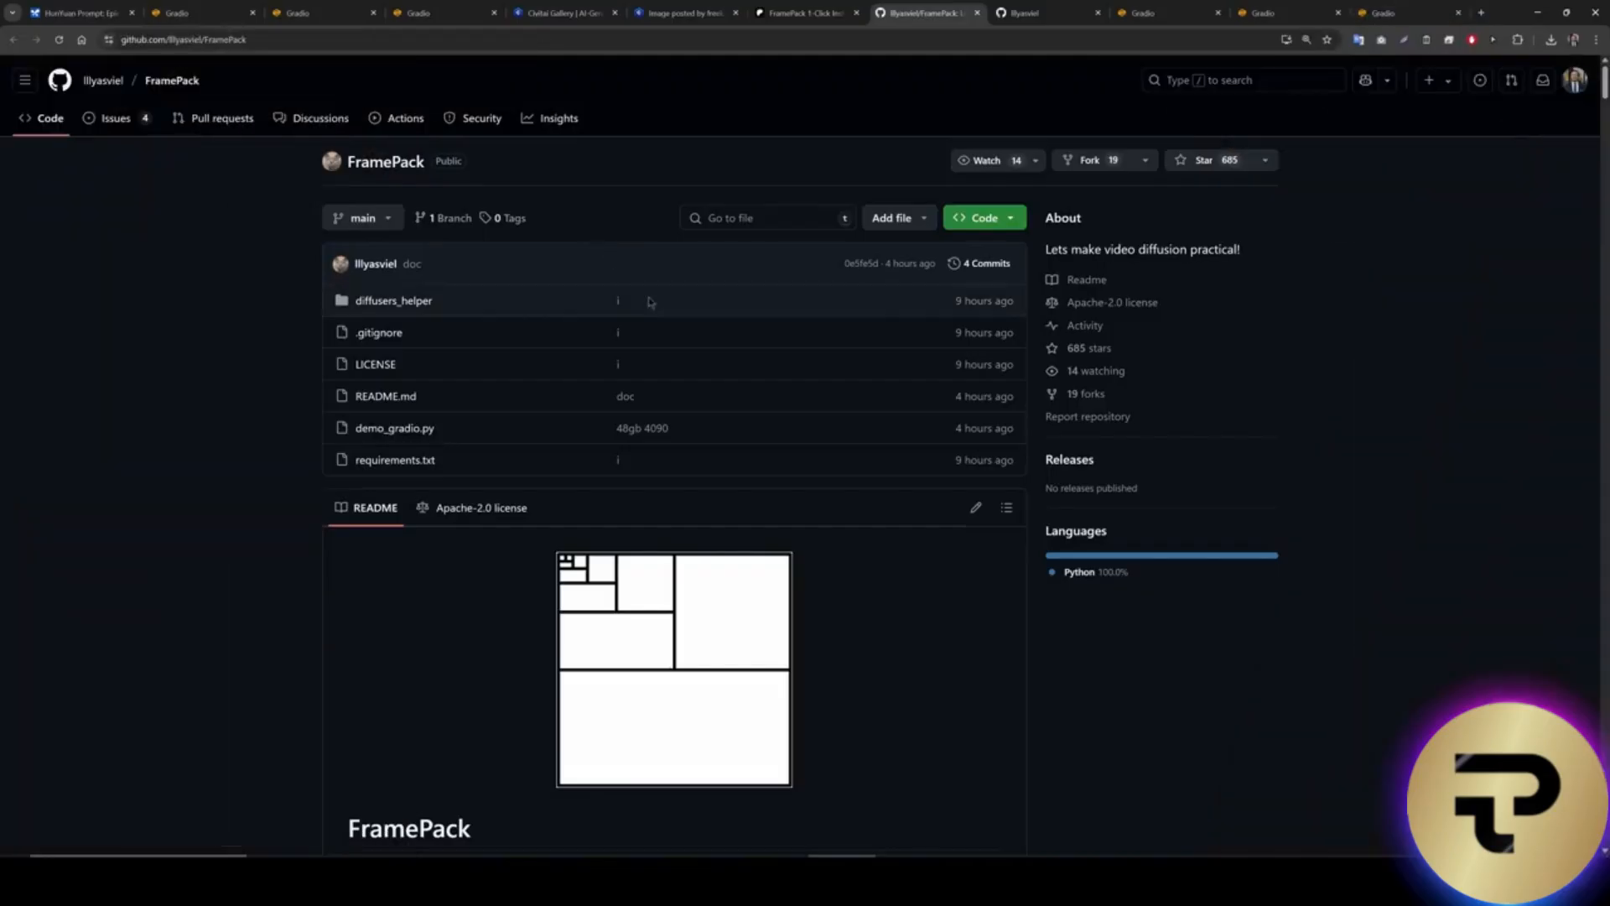
Examine the FramePack GitHub repository and its developer's profile, including the project list and pinned repositories.
{"action": "key", "text": "ctrl+plus"}
{"action": "key", "text": "ctrl+plus"}
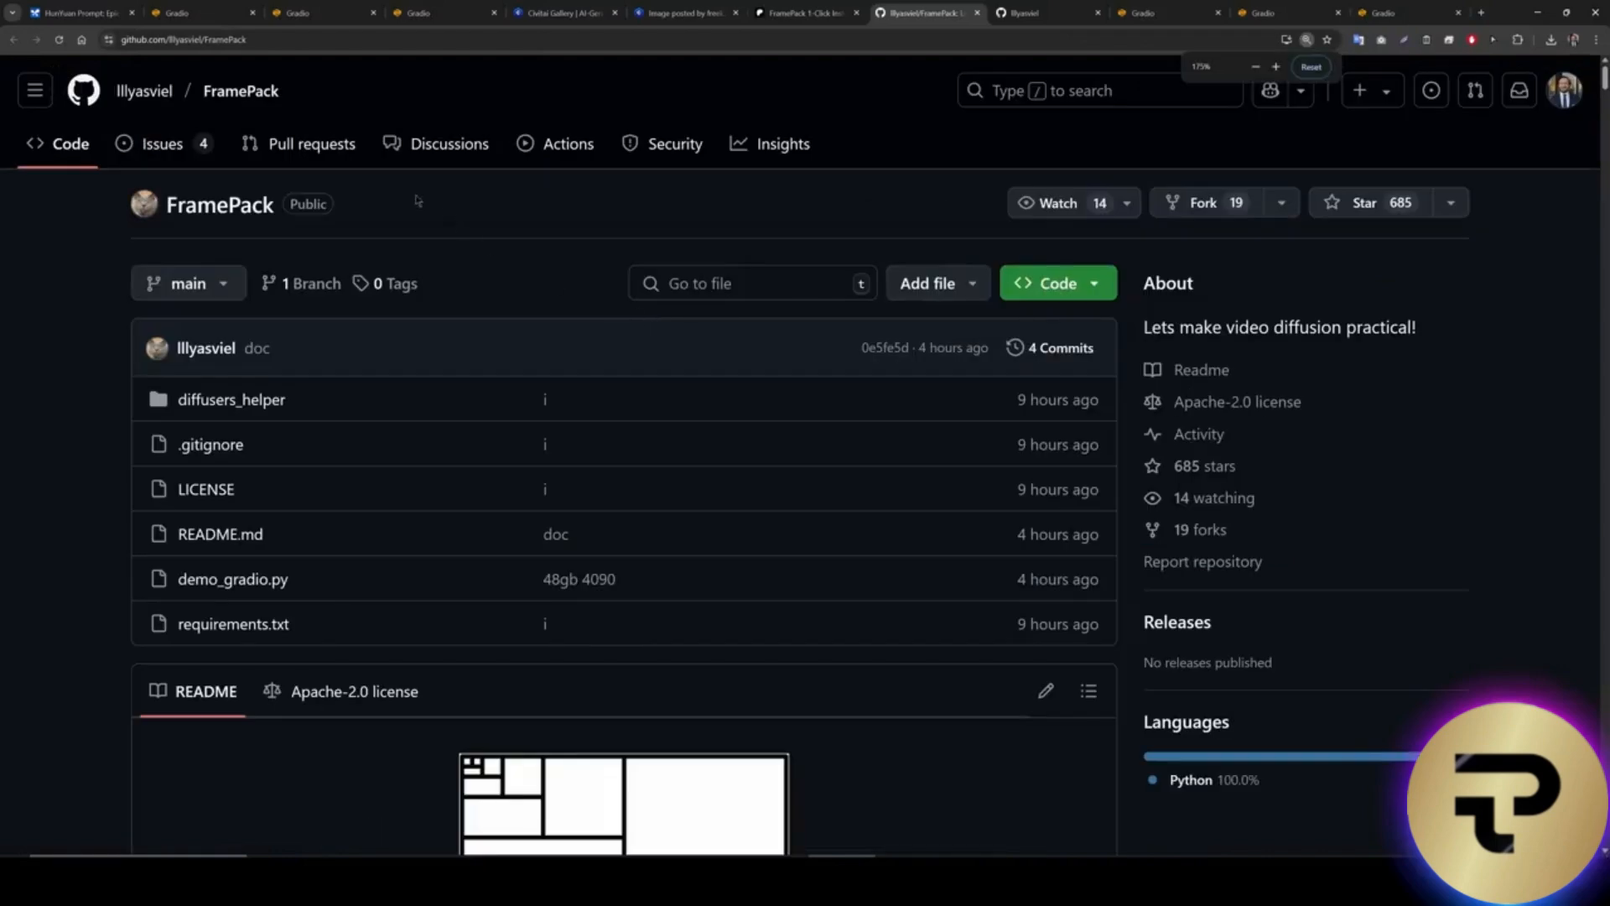
{"action": "mouse_move", "coordinate": [144, 99]}
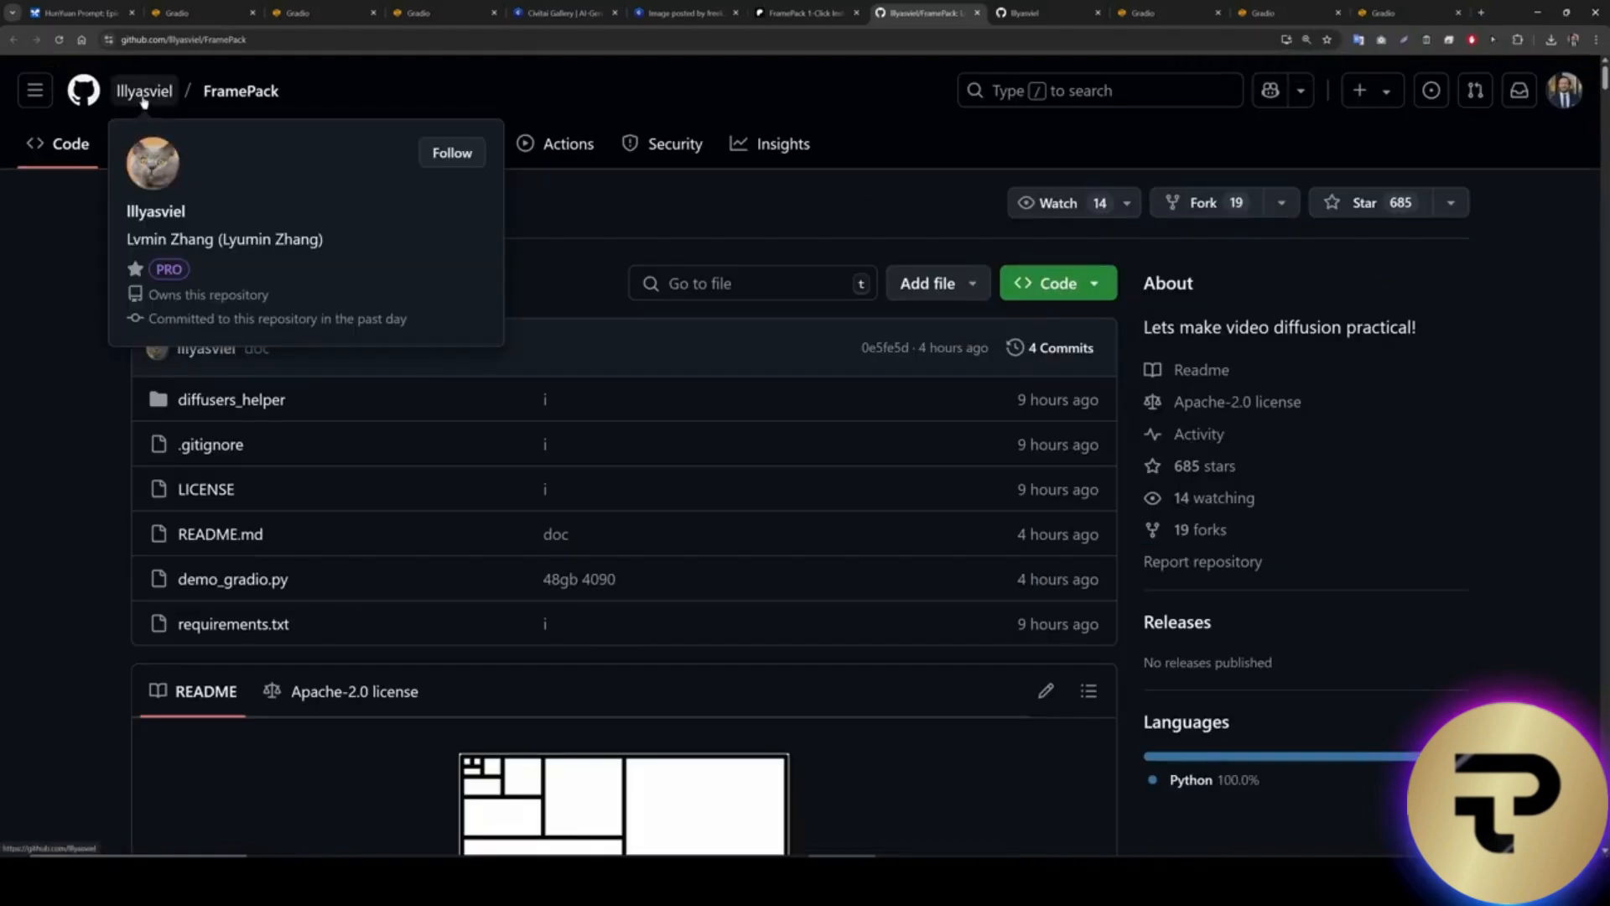
{"action": "key", "text": "ctrl+Tab"}
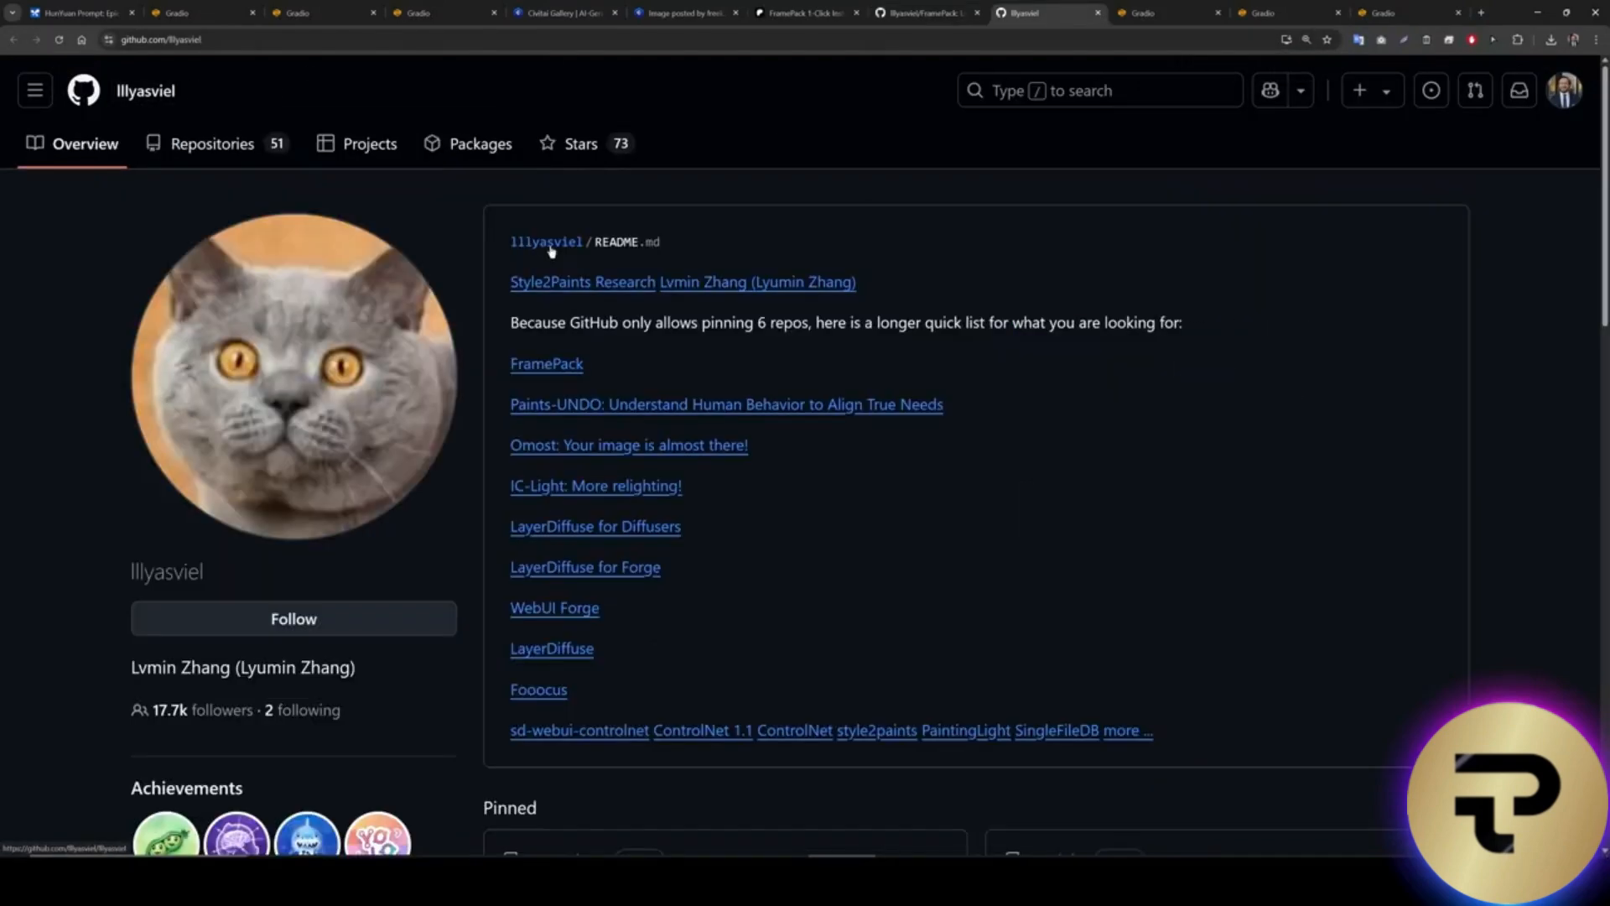
{"action": "scroll", "coordinate": [848, 481], "scroll_direction": "down", "scroll_amount": 5}
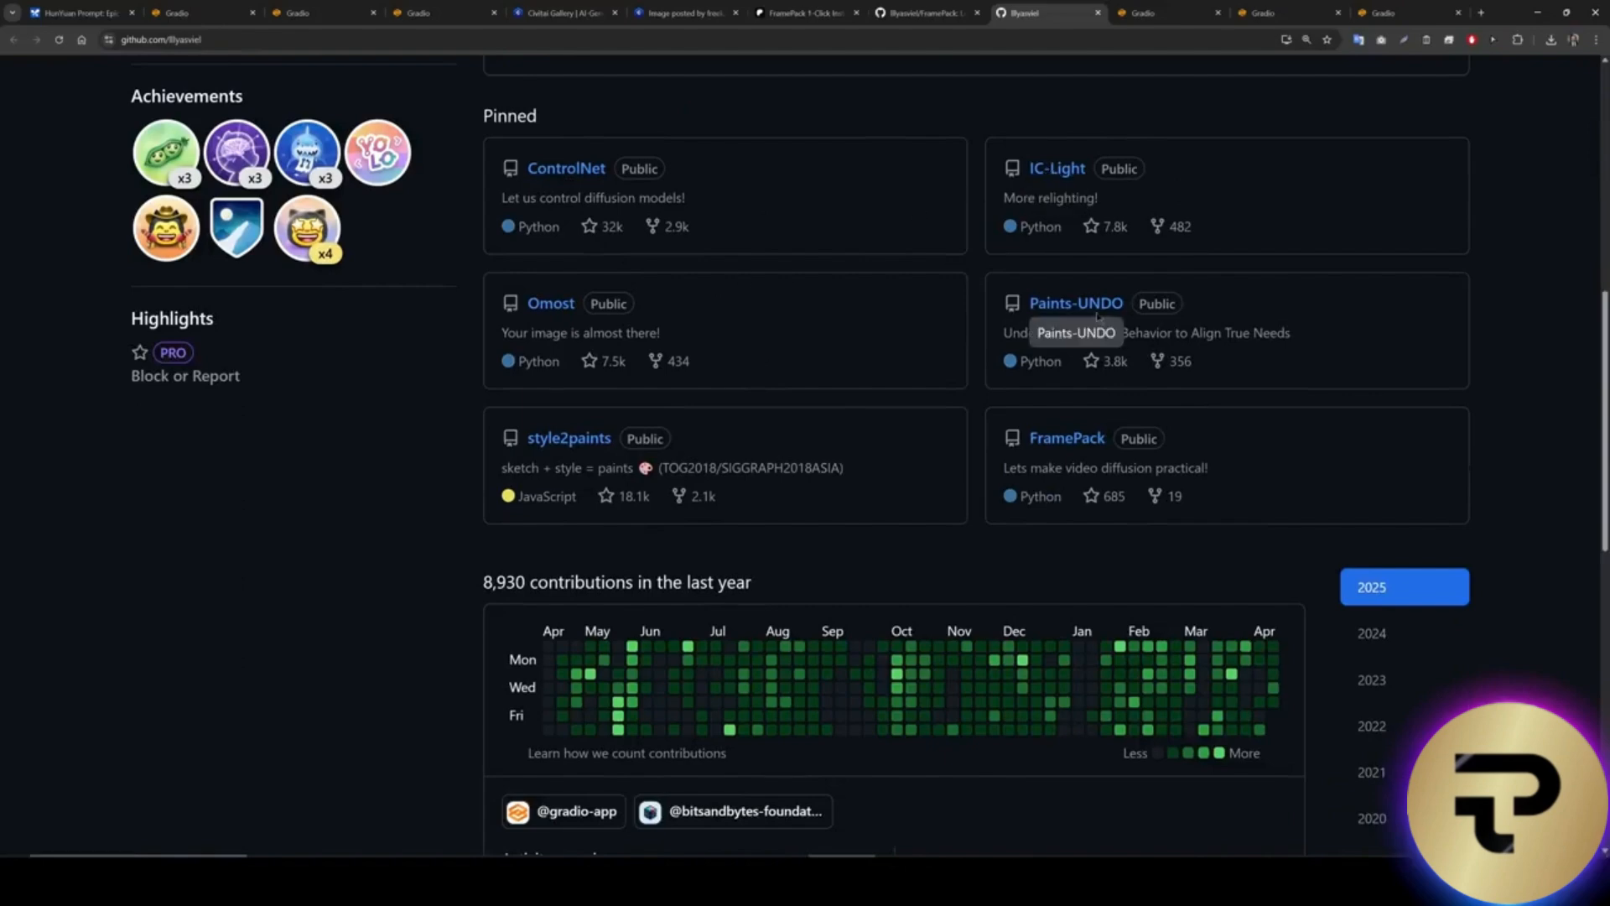
{"action": "scroll", "coordinate": [884, 410], "scroll_direction": "up", "scroll_amount": 5}
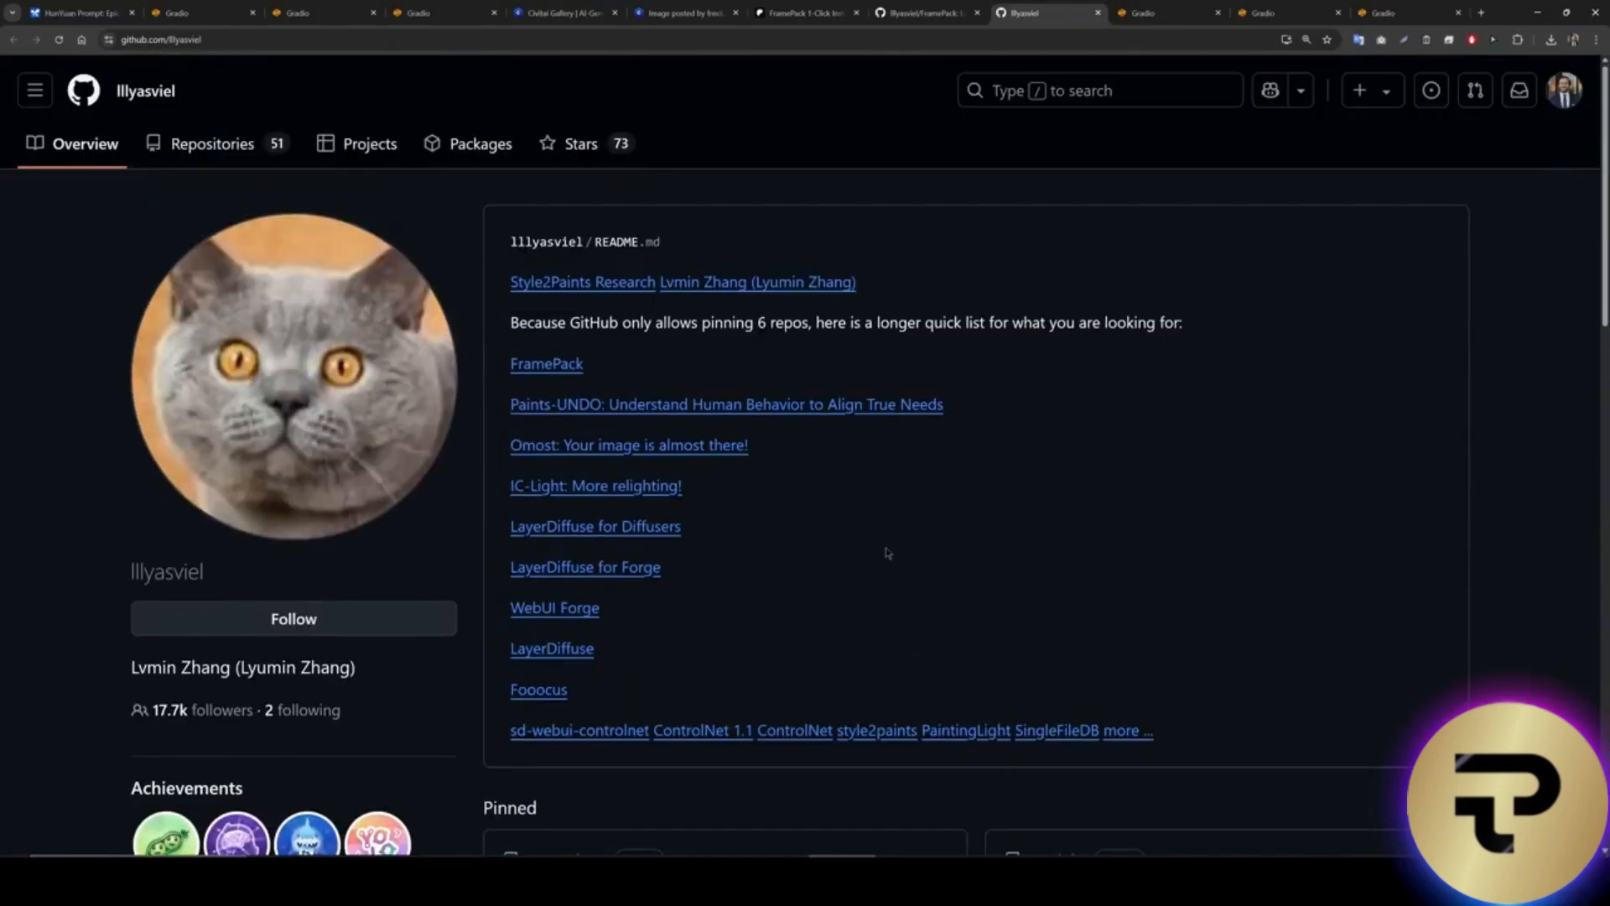
Check the generation progress of the talking bald muscular man and talking handsome man videos.
{"action": "left_click", "coordinate": [1162, 12]}
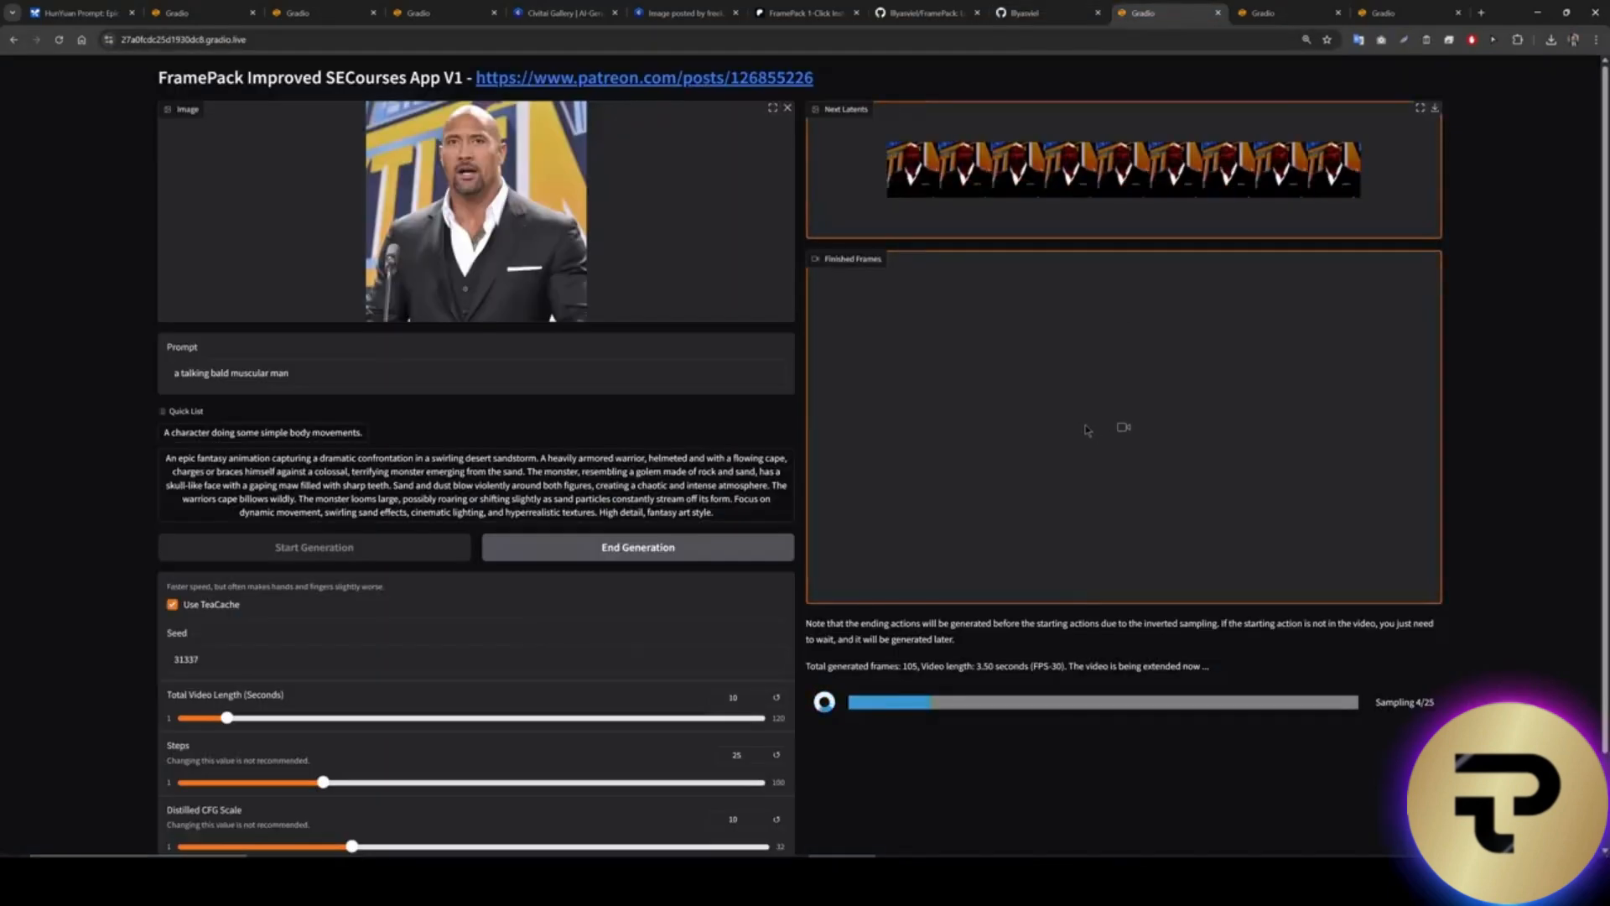
{"action": "left_click", "coordinate": [1266, 12]}
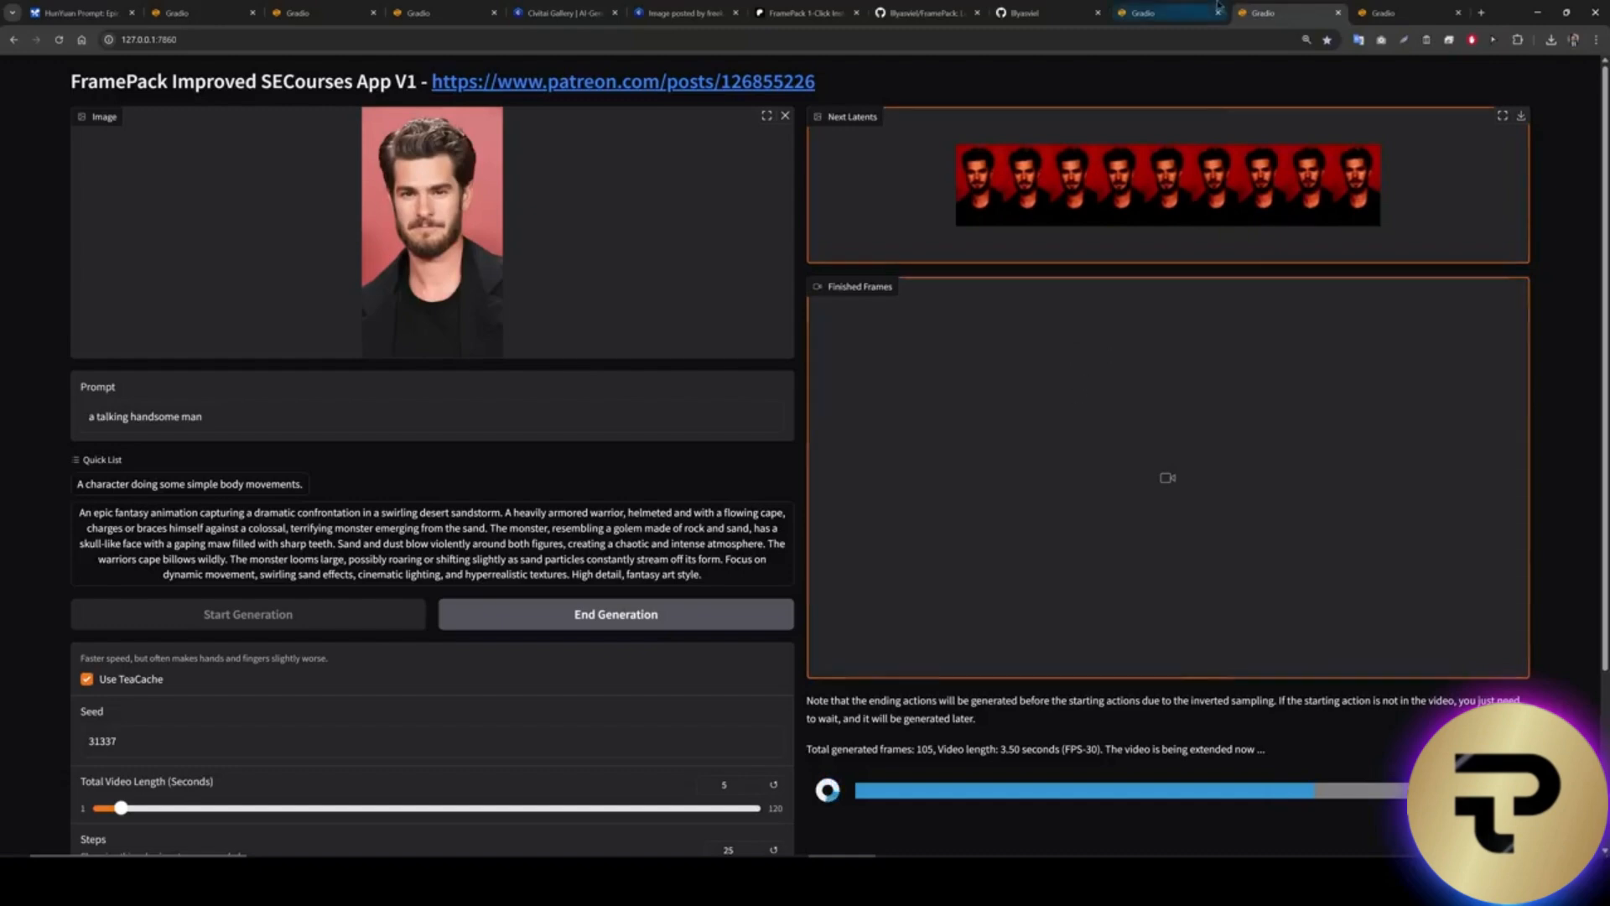
{"action": "left_click", "coordinate": [1162, 12]}
Set the Total Video Length to 101.4 seconds in the strawberry kitten session.
{"action": "left_click", "coordinate": [444, 13]}
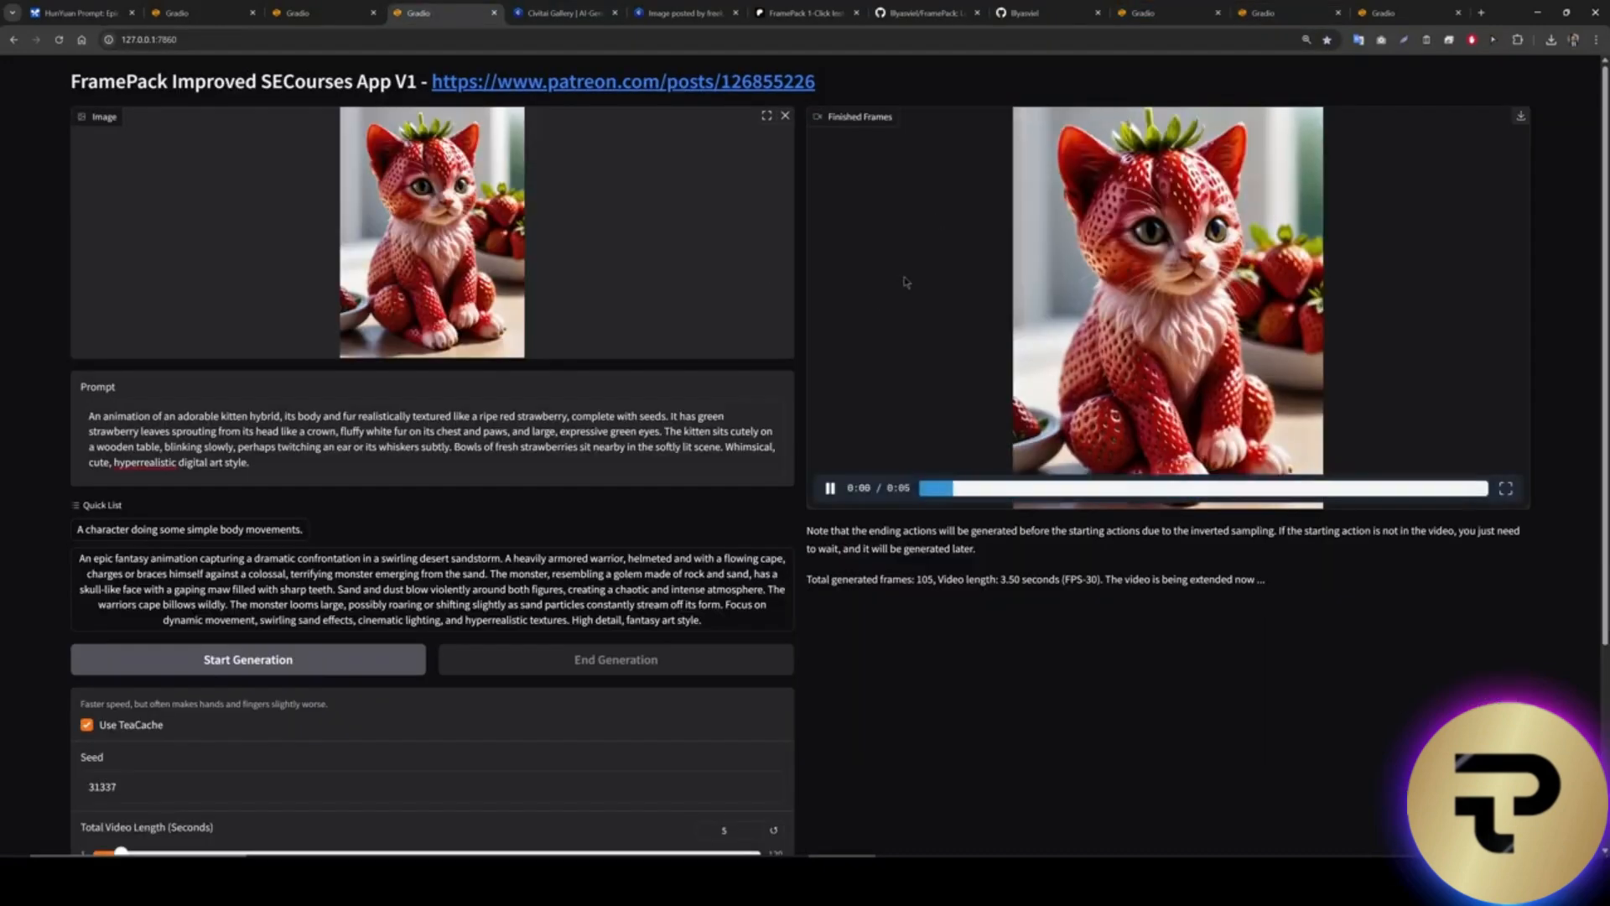
{"action": "scroll", "coordinate": [480, 507], "scroll_direction": "down", "scroll_amount": 3}
{"action": "left_click_drag", "start_coordinate": [124, 580], "coordinate": [276, 579]}
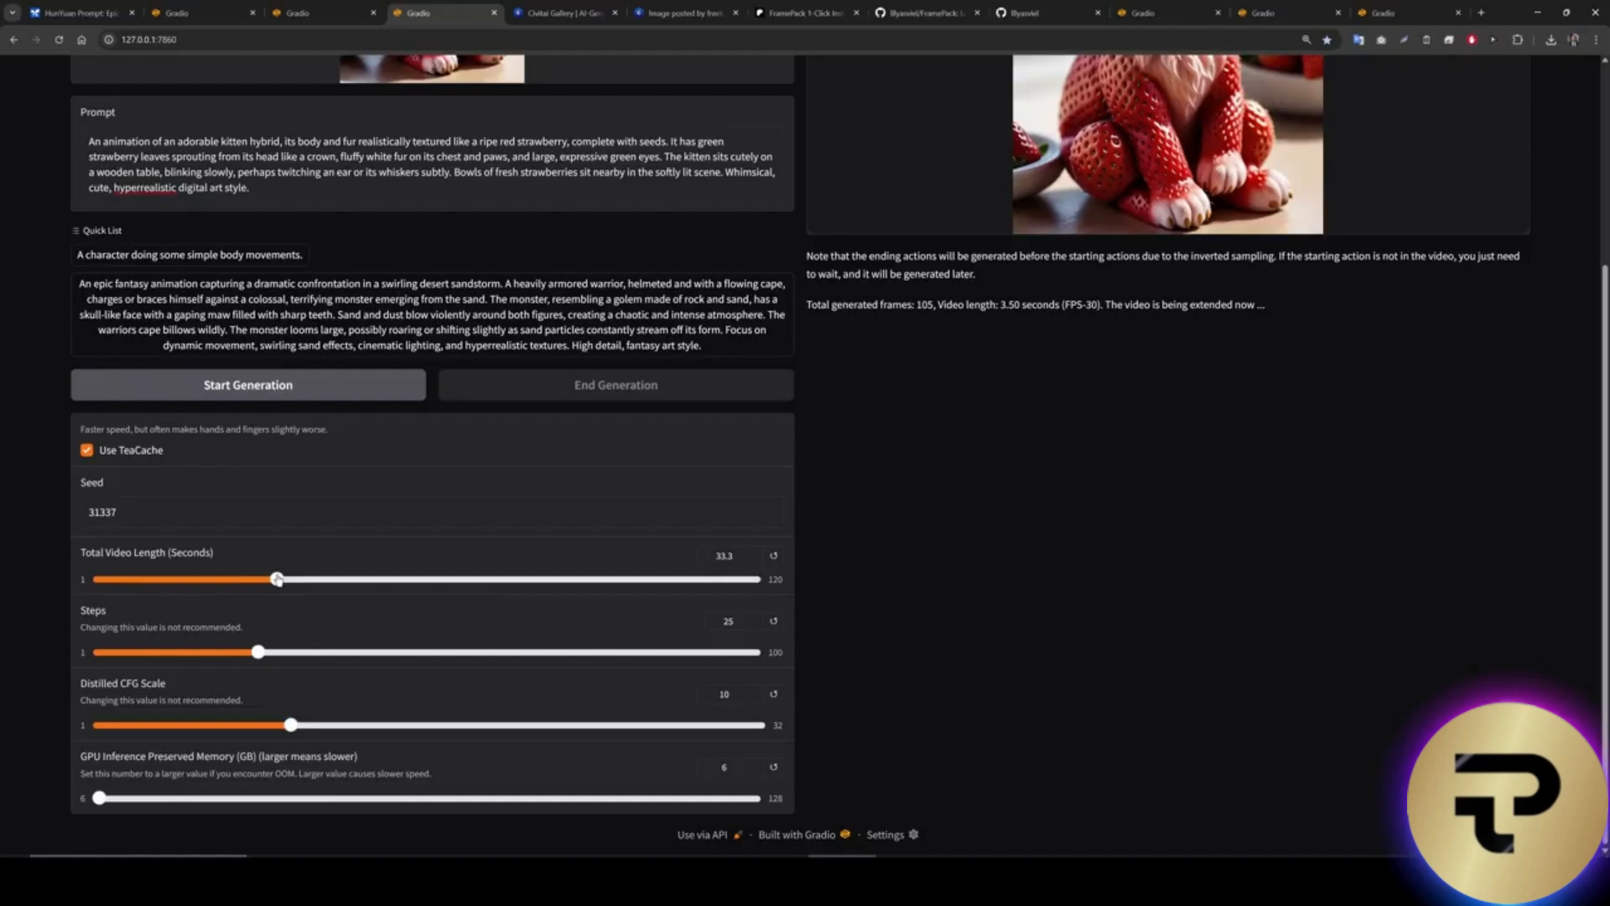
{"action": "left_click_drag", "start_coordinate": [278, 579], "coordinate": [653, 610]}
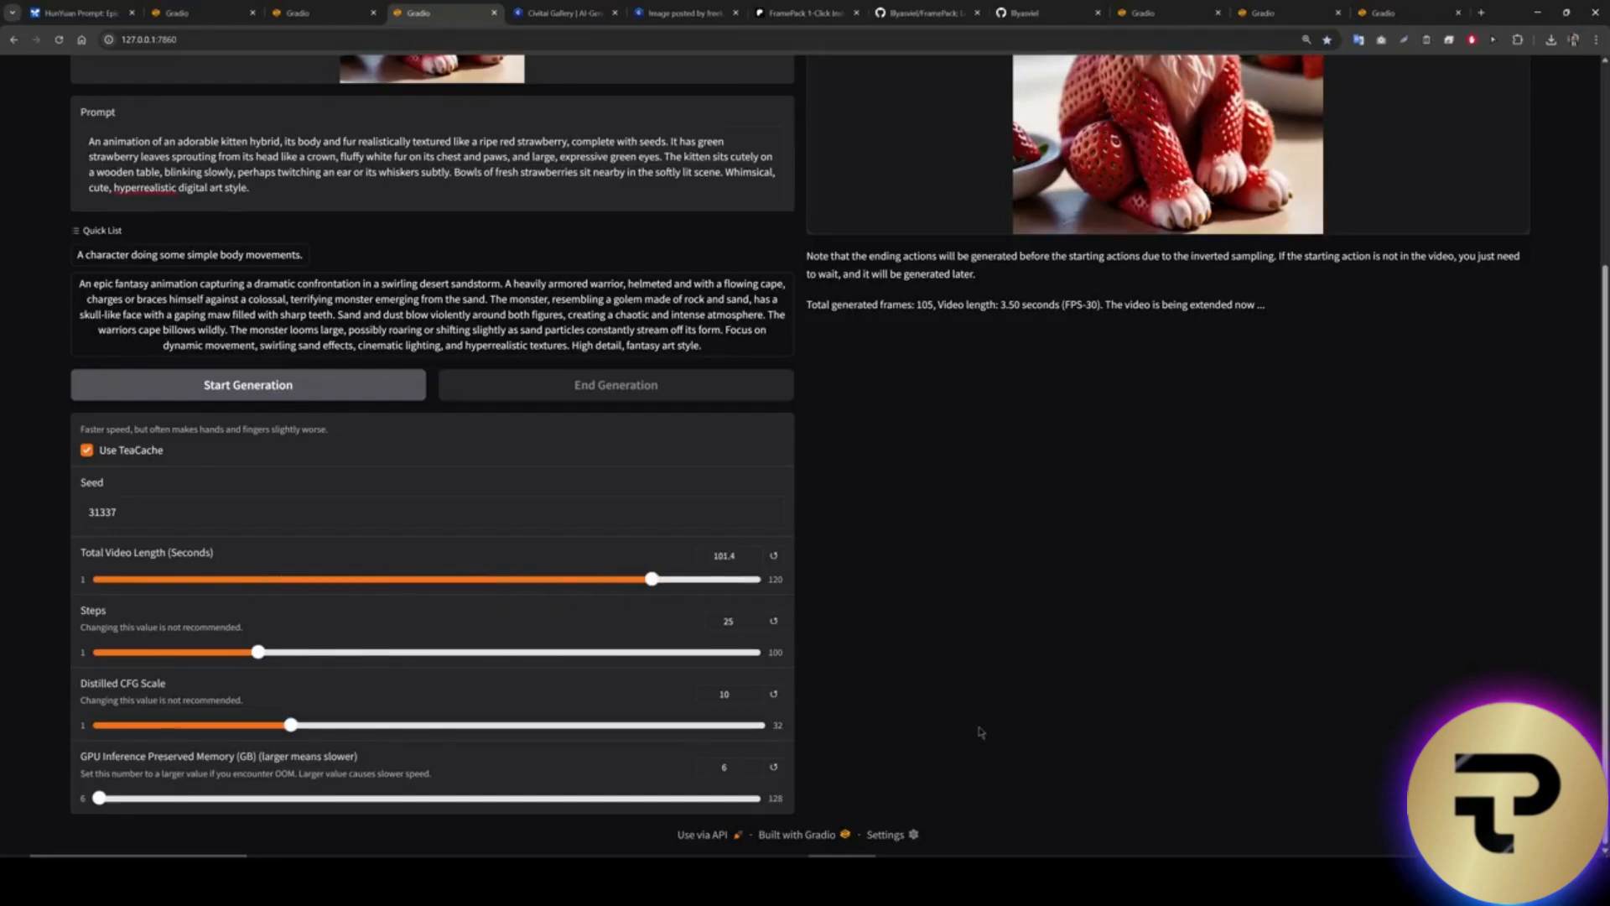
{"action": "scroll", "coordinate": [979, 732], "scroll_direction": "up", "scroll_amount": 5}
Compare the running generations, including the talking wolfman creature, with the finished river rowboat video across the Gradio sessions.
{"action": "left_click", "coordinate": [1191, 12]}
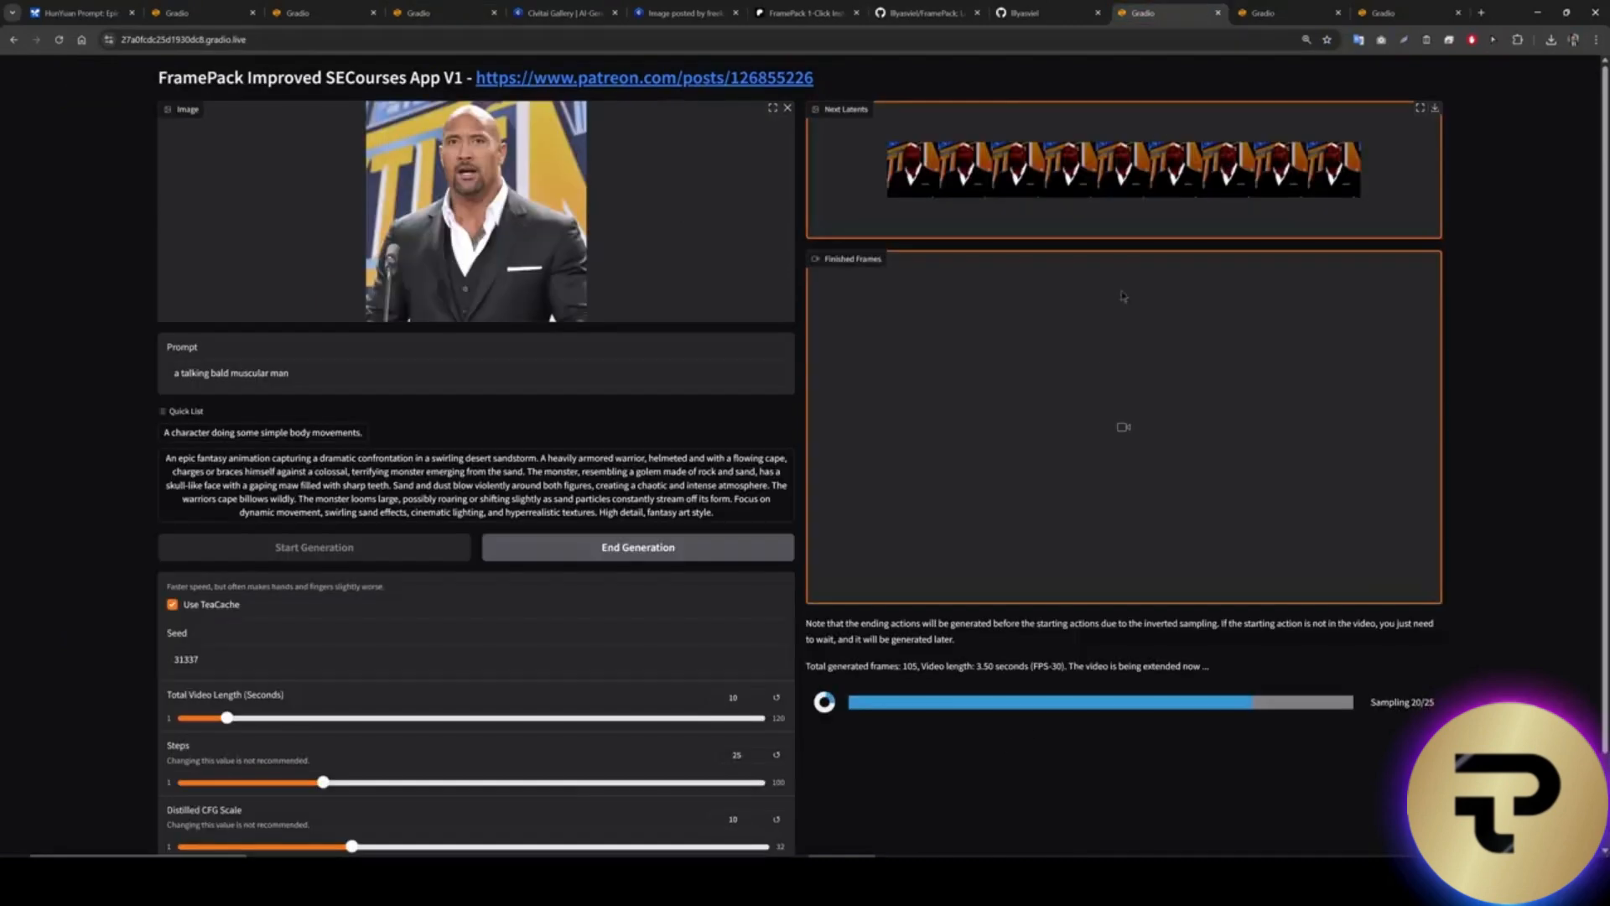
{"action": "left_click", "coordinate": [1278, 10]}
{"action": "left_click", "coordinate": [1392, 12]}
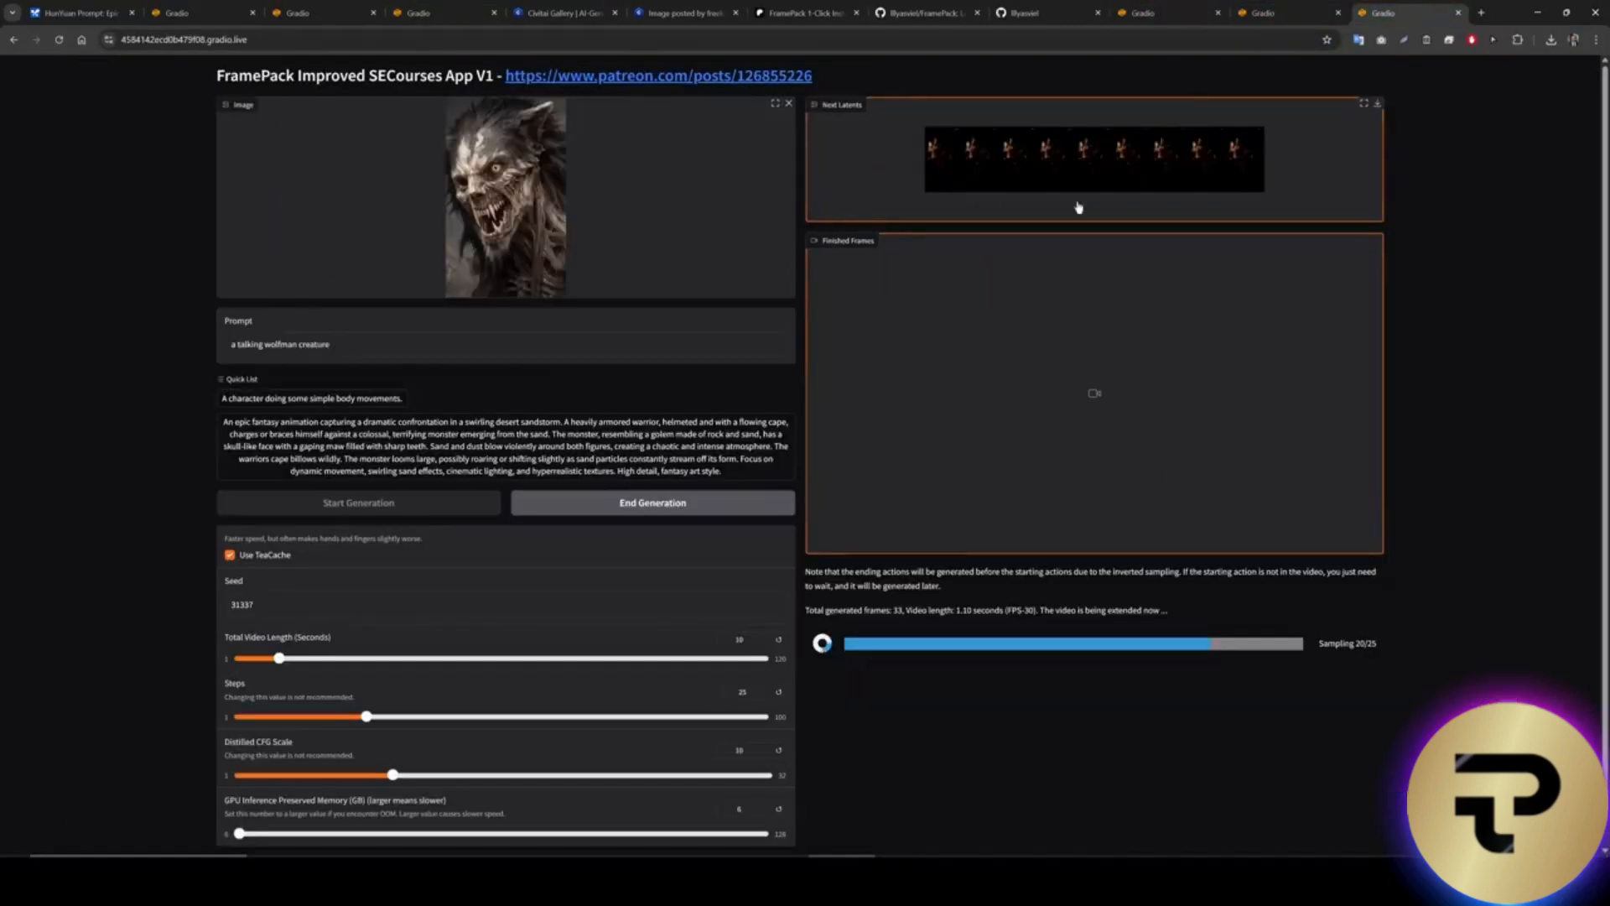
{"action": "left_click", "coordinate": [424, 10]}
{"action": "left_click", "coordinate": [193, 12]}
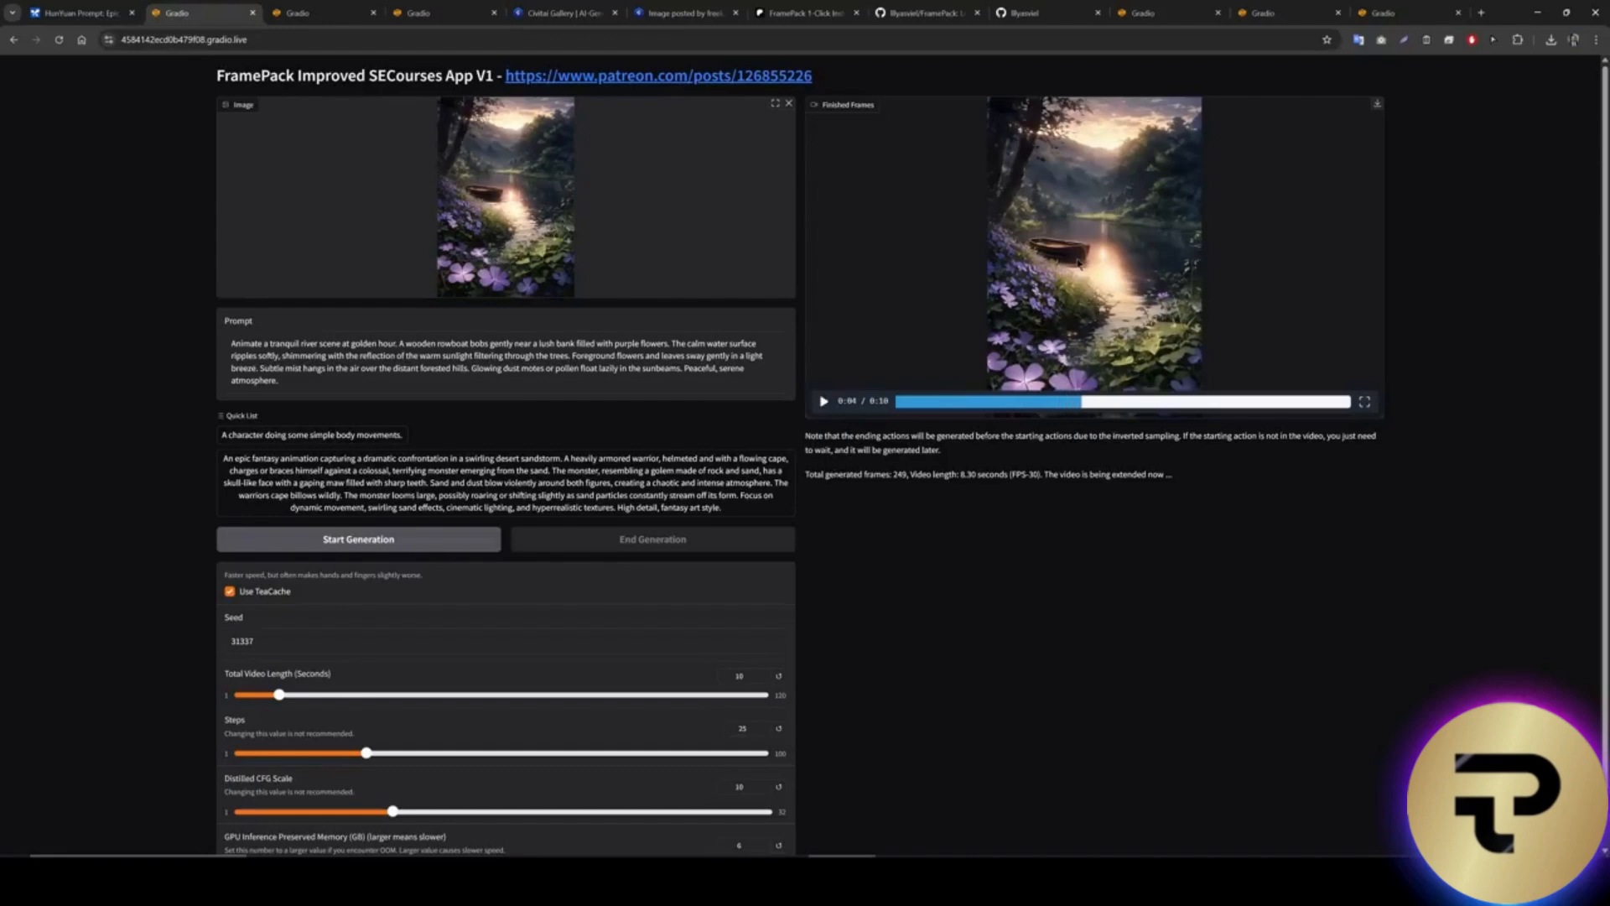
{"action": "scroll", "coordinate": [981, 391], "scroll_direction": "down", "scroll_amount": 1}
{"action": "scroll", "coordinate": [980, 391], "scroll_direction": "up", "scroll_amount": 1}
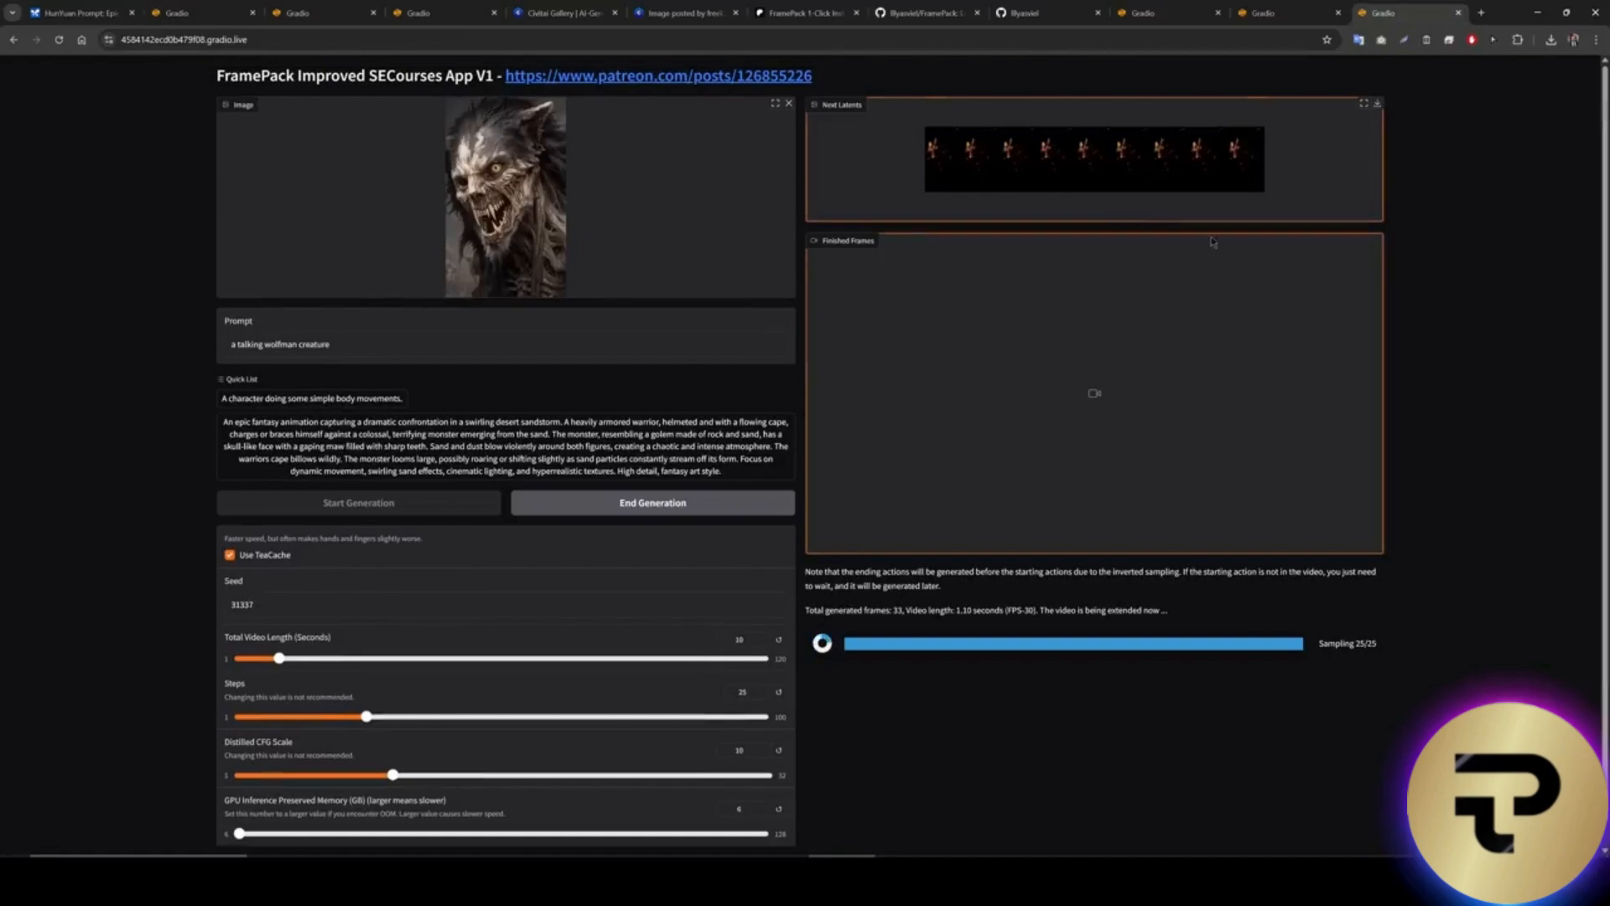
{"action": "left_click", "coordinate": [1265, 12]}
{"action": "left_click", "coordinate": [1173, 12]}
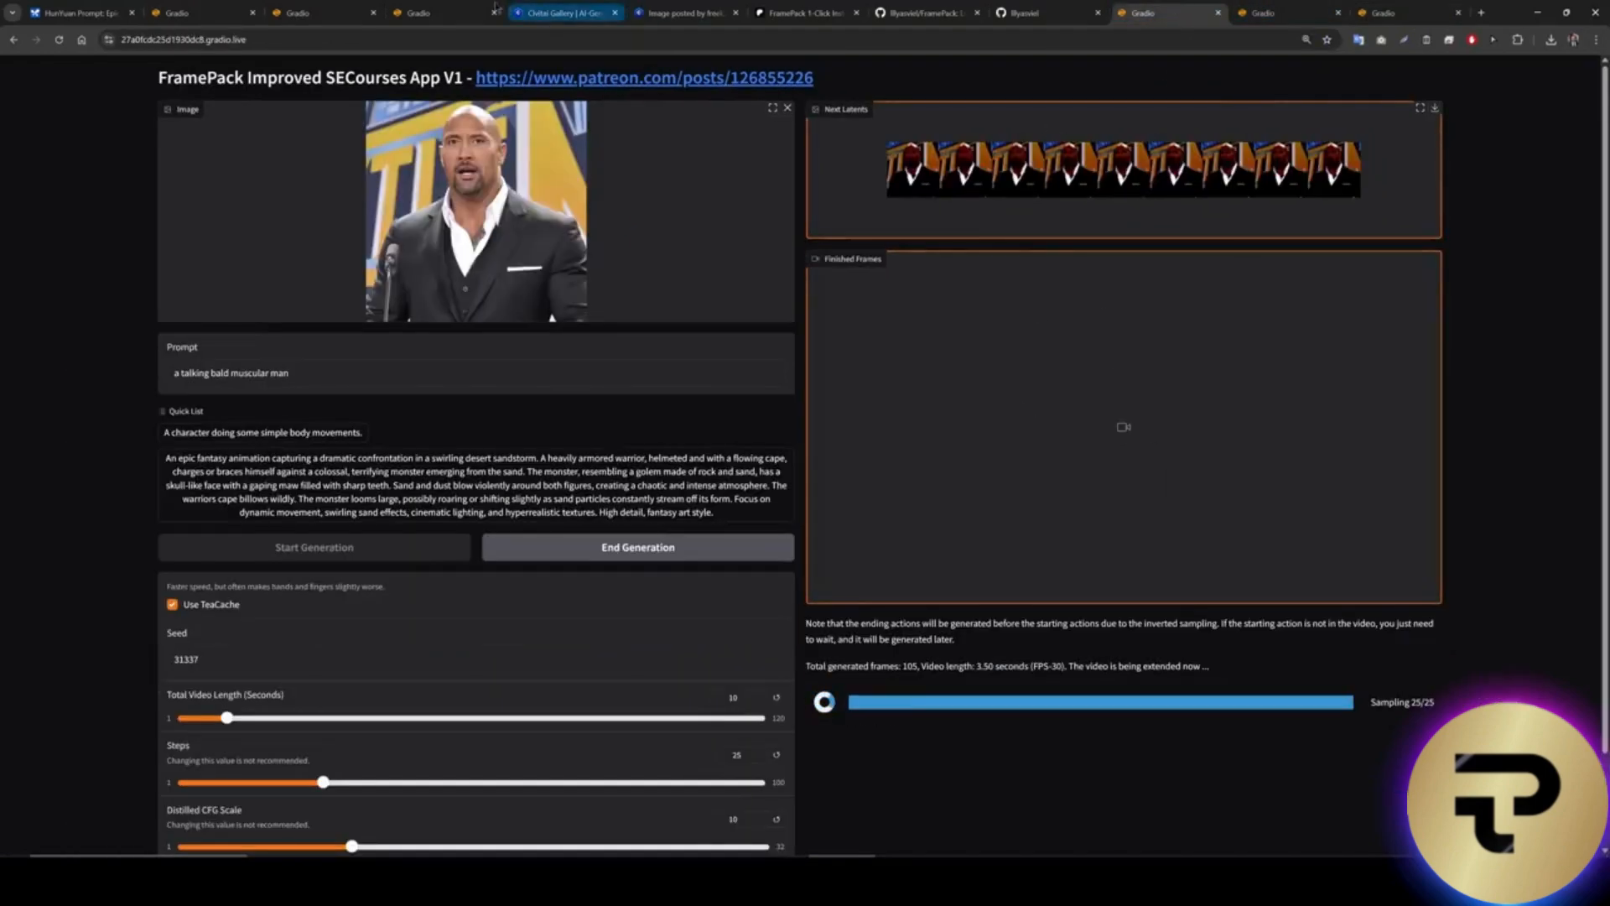
Open the FramePack 1-Click Installers post on Patreon and download FramePack_v1.zip.
{"action": "left_click", "coordinate": [763, 12]}
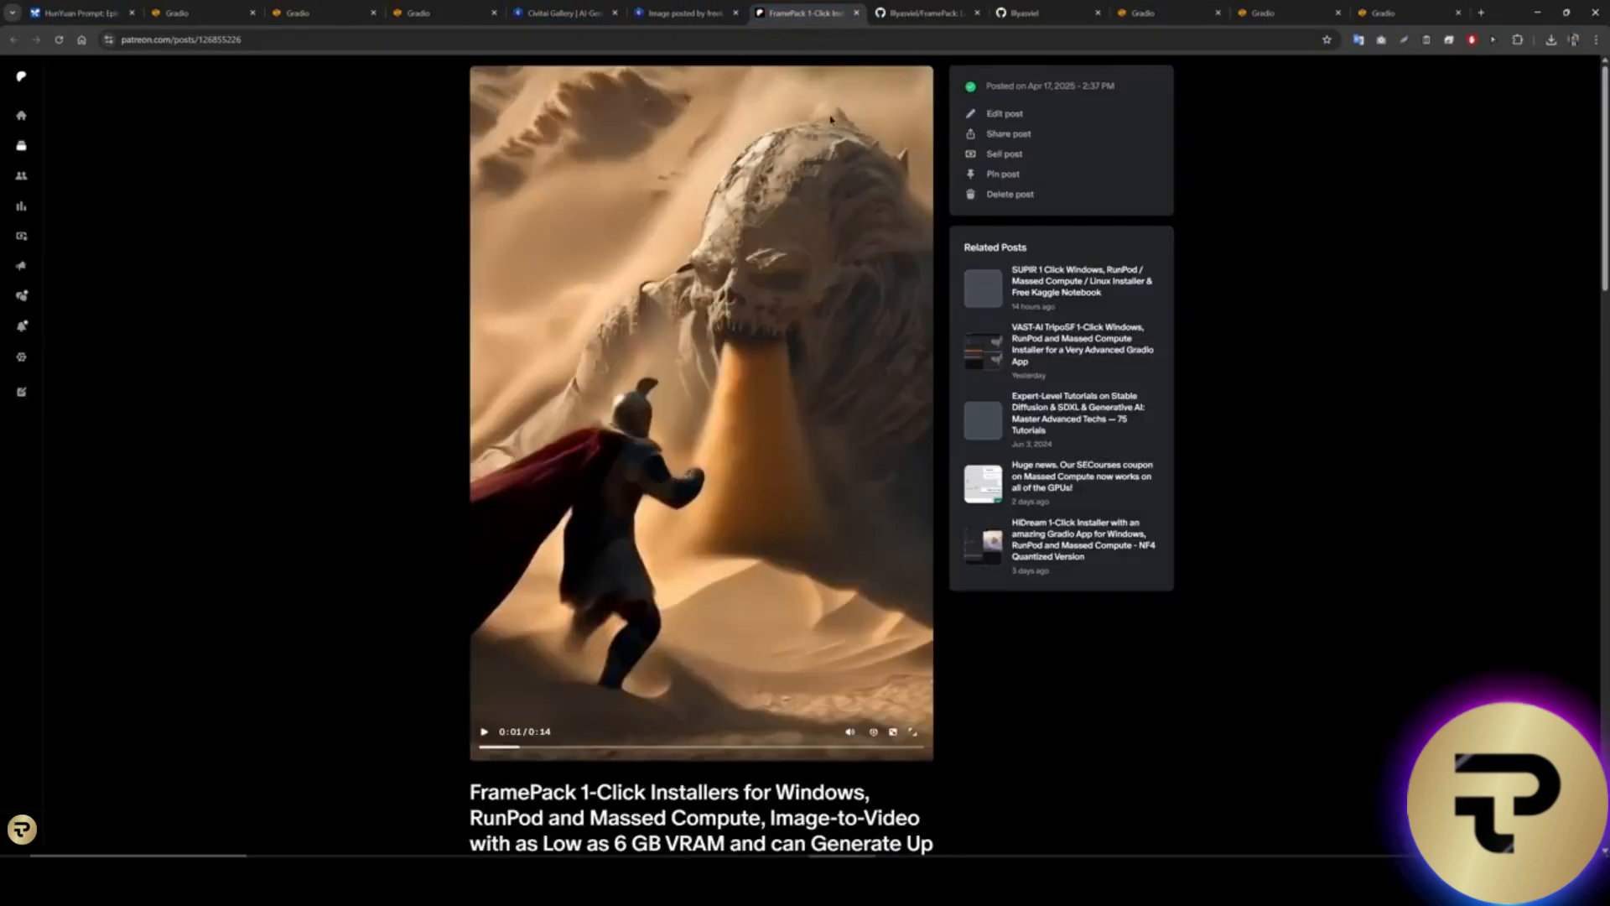
{"action": "scroll", "coordinate": [877, 316], "scroll_direction": "down", "scroll_amount": 8}
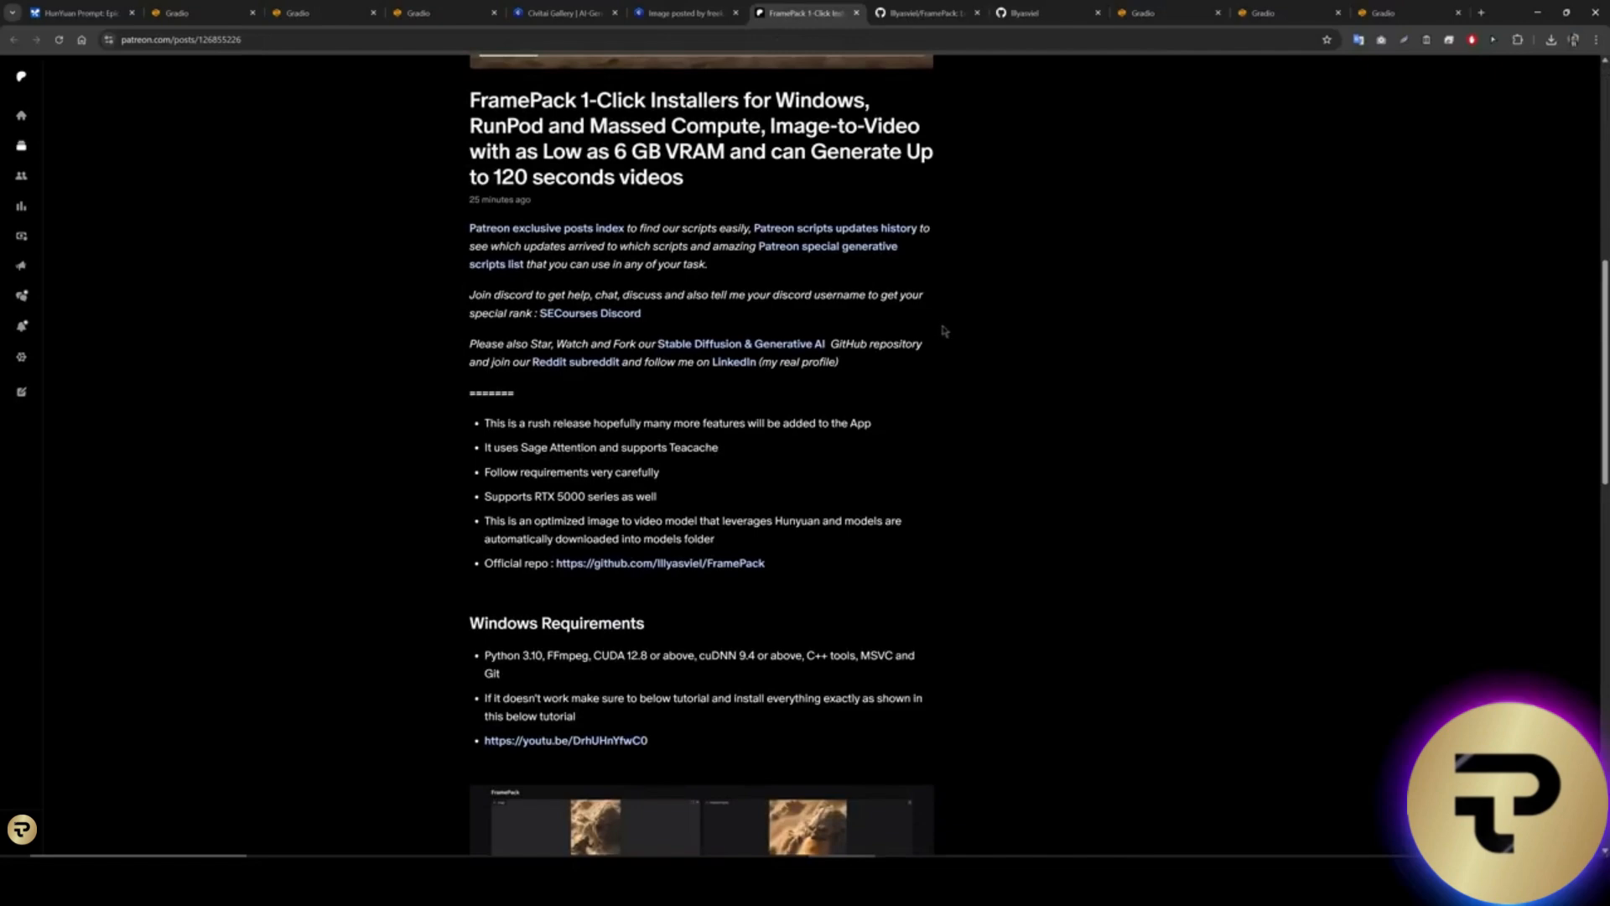
{"action": "scroll", "coordinate": [872, 373], "scroll_direction": "down", "scroll_amount": 2}
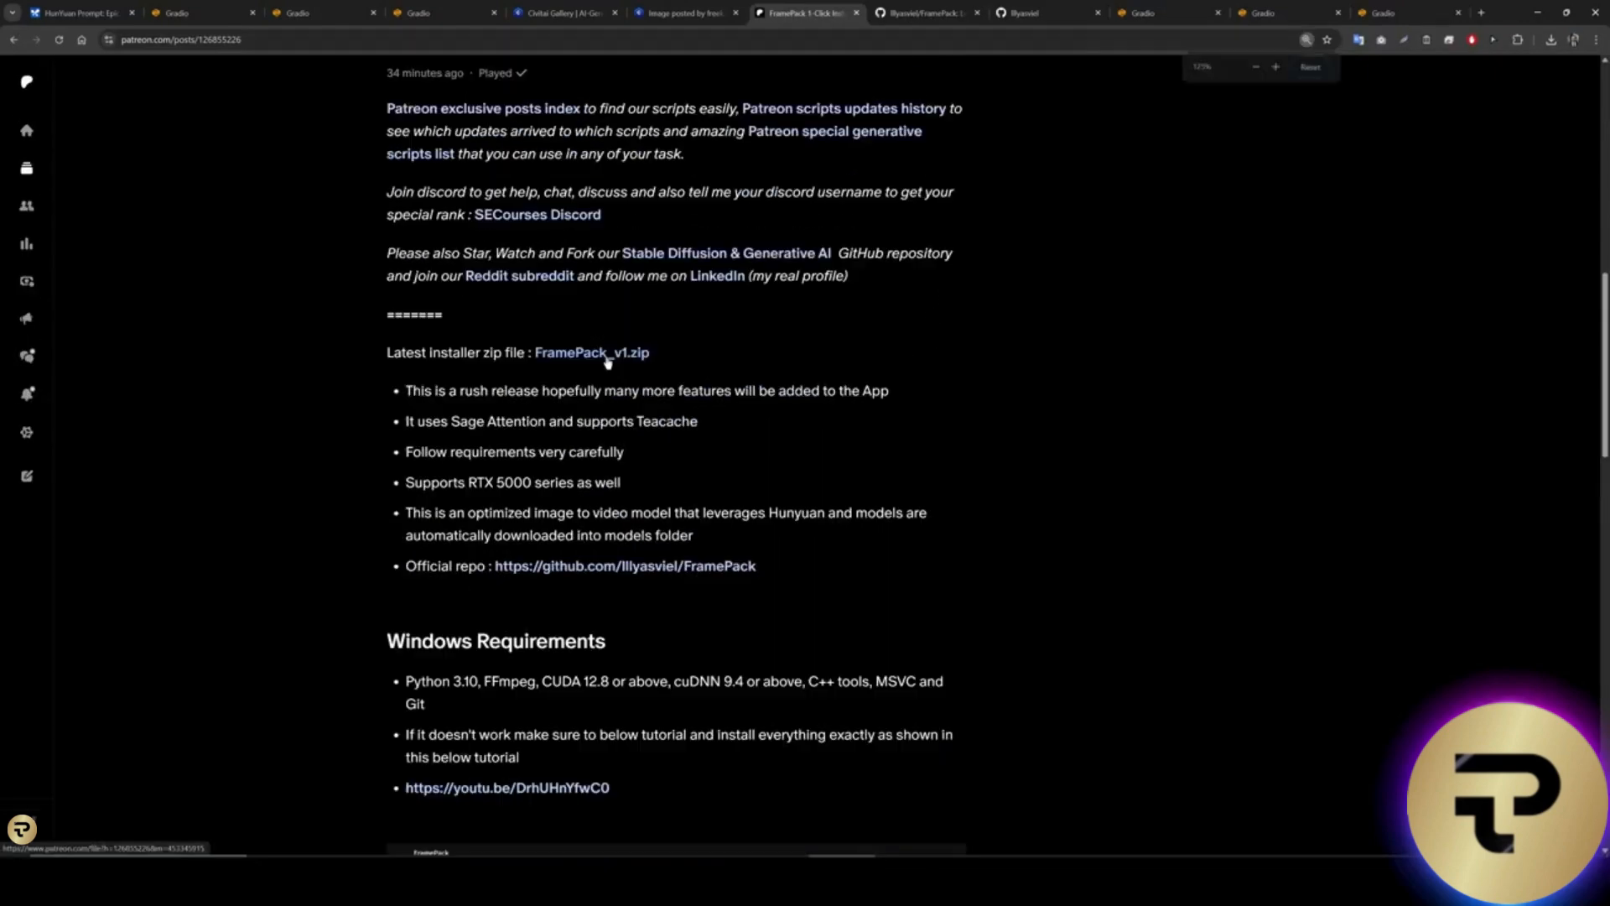
{"action": "key", "text": "ctrl+plus"}
{"action": "key", "text": "ctrl+plus"}
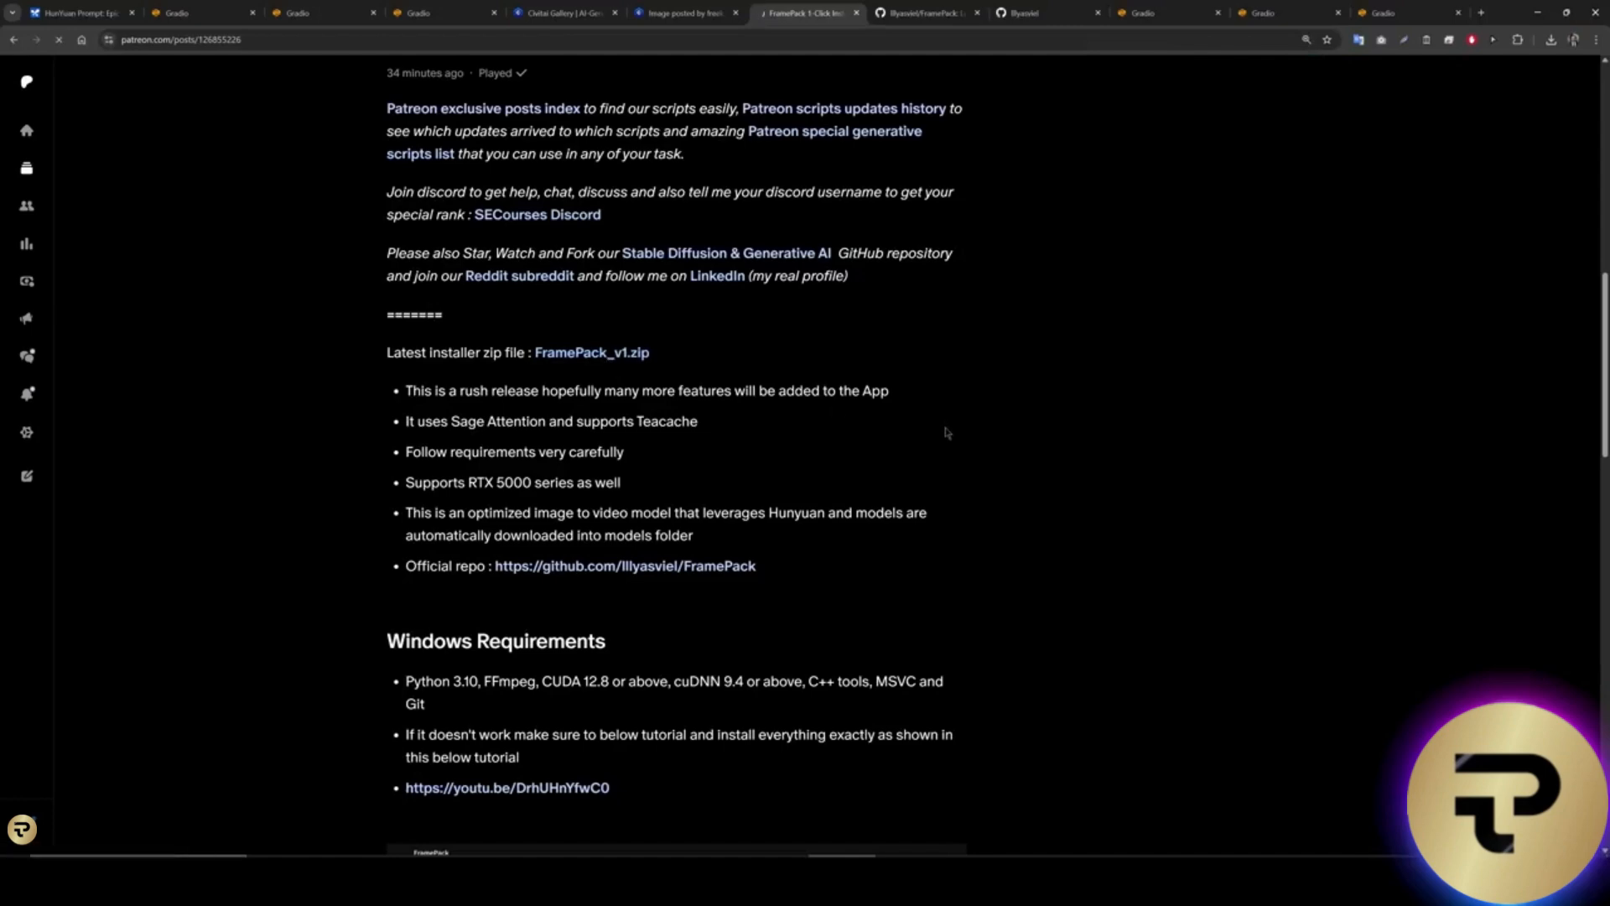
Review the post's Windows Requirements section and the linked YouTube tutorial for installing the prerequisites.
{"action": "scroll", "coordinate": [770, 508], "scroll_direction": "down", "scroll_amount": 3}
{"action": "scroll", "coordinate": [770, 507], "scroll_direction": "down", "scroll_amount": 7}
{"action": "scroll", "coordinate": [870, 521], "scroll_direction": "up", "scroll_amount": 10}
{"action": "scroll", "coordinate": [910, 537], "scroll_direction": "down", "scroll_amount": 3}
{"action": "left_click_drag", "start_coordinate": [628, 331], "coordinate": [376, 326]}
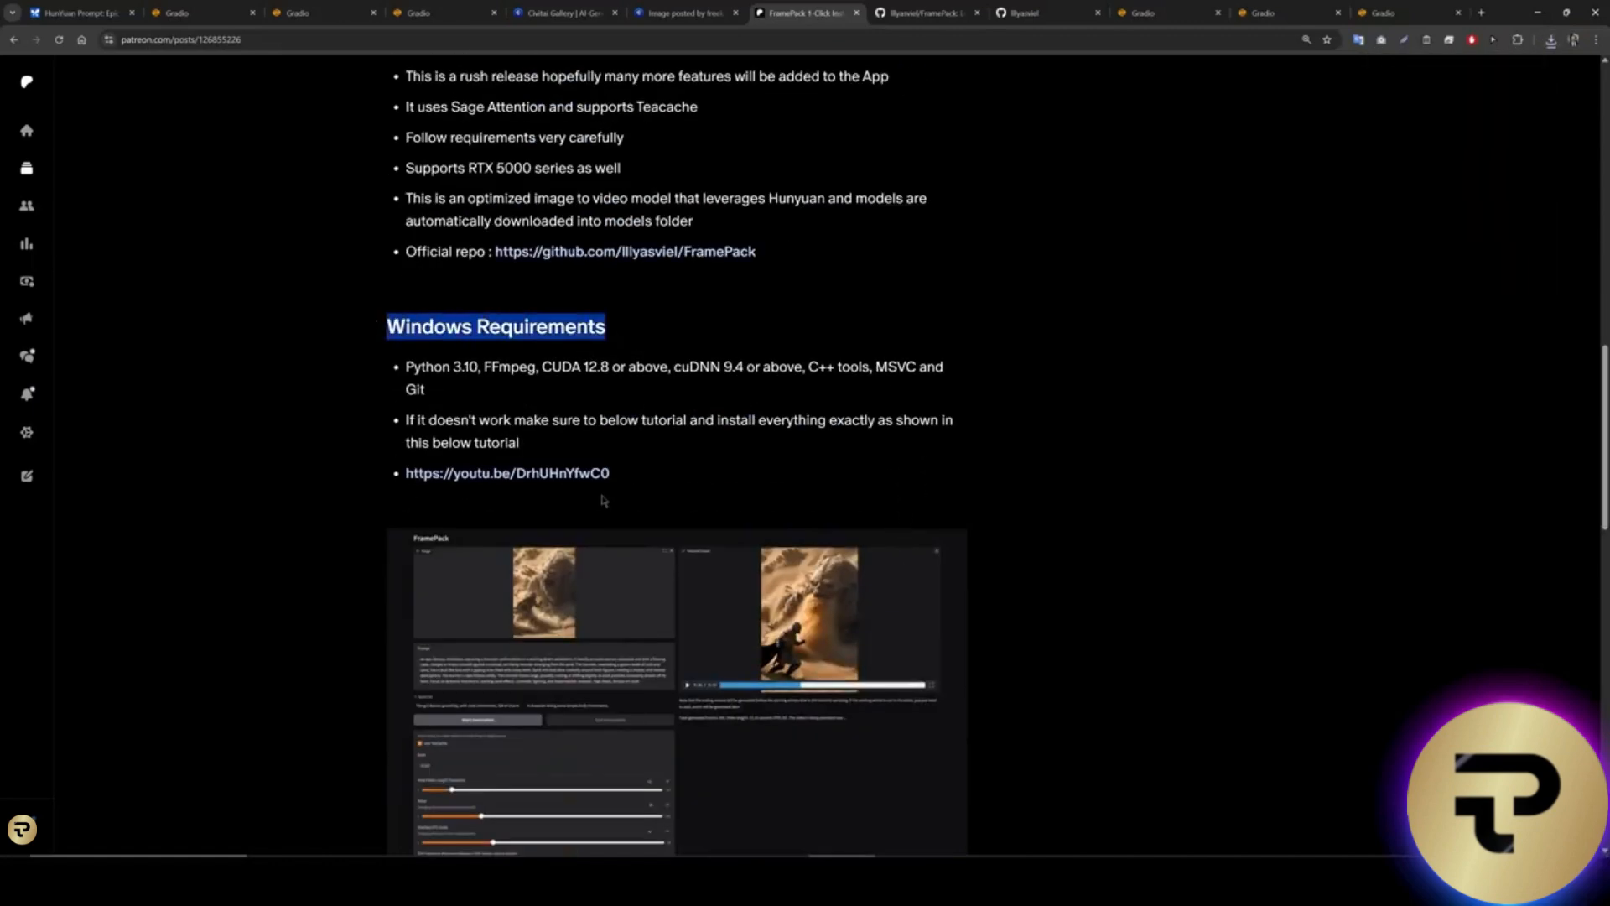
{"action": "left_click_drag", "start_coordinate": [646, 480], "coordinate": [408, 473]}
{"action": "left_click", "coordinate": [846, 387]}
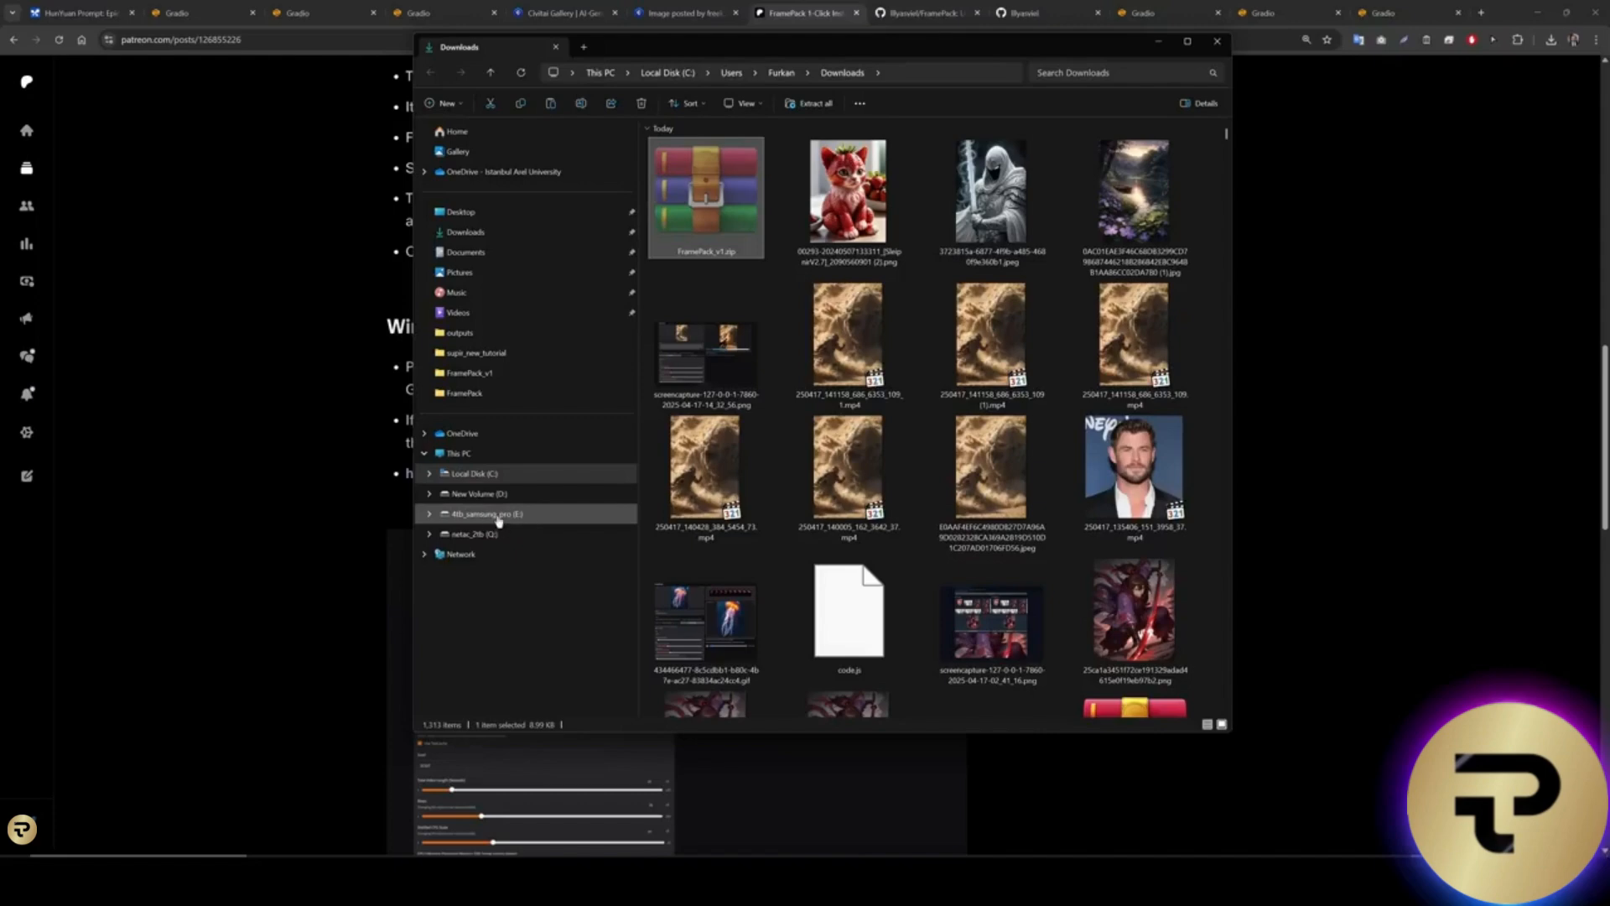
Copy the downloaded FramePack_v1.zip to the root of the netac_2tb (Q:) drive.
{"action": "left_click", "coordinate": [499, 516]}
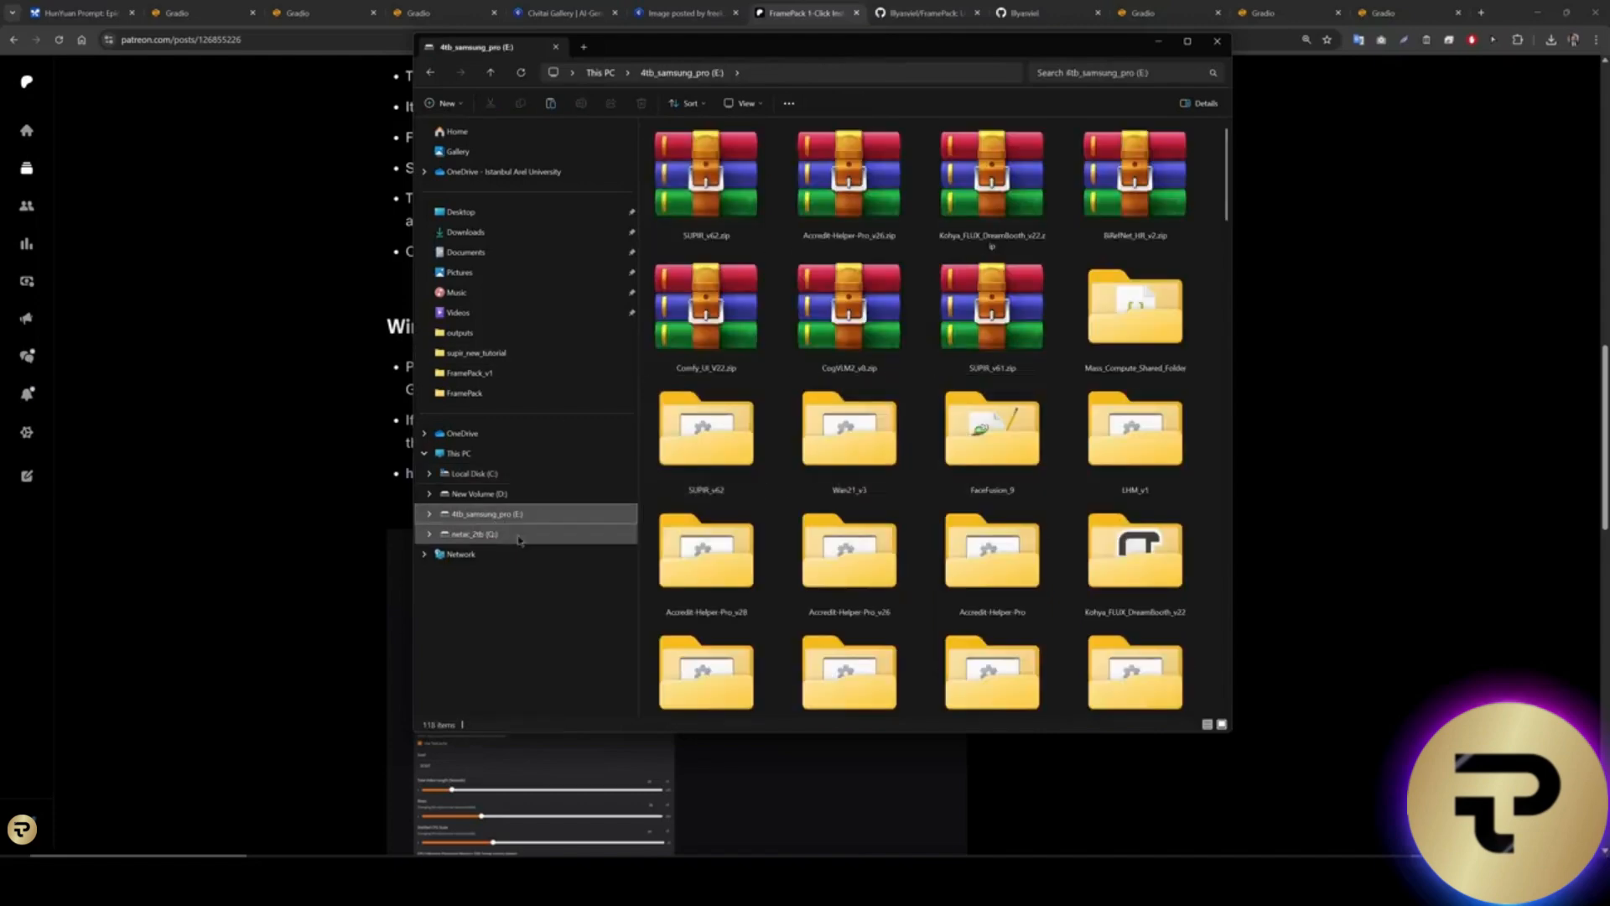
{"action": "left_click", "coordinate": [492, 536]}
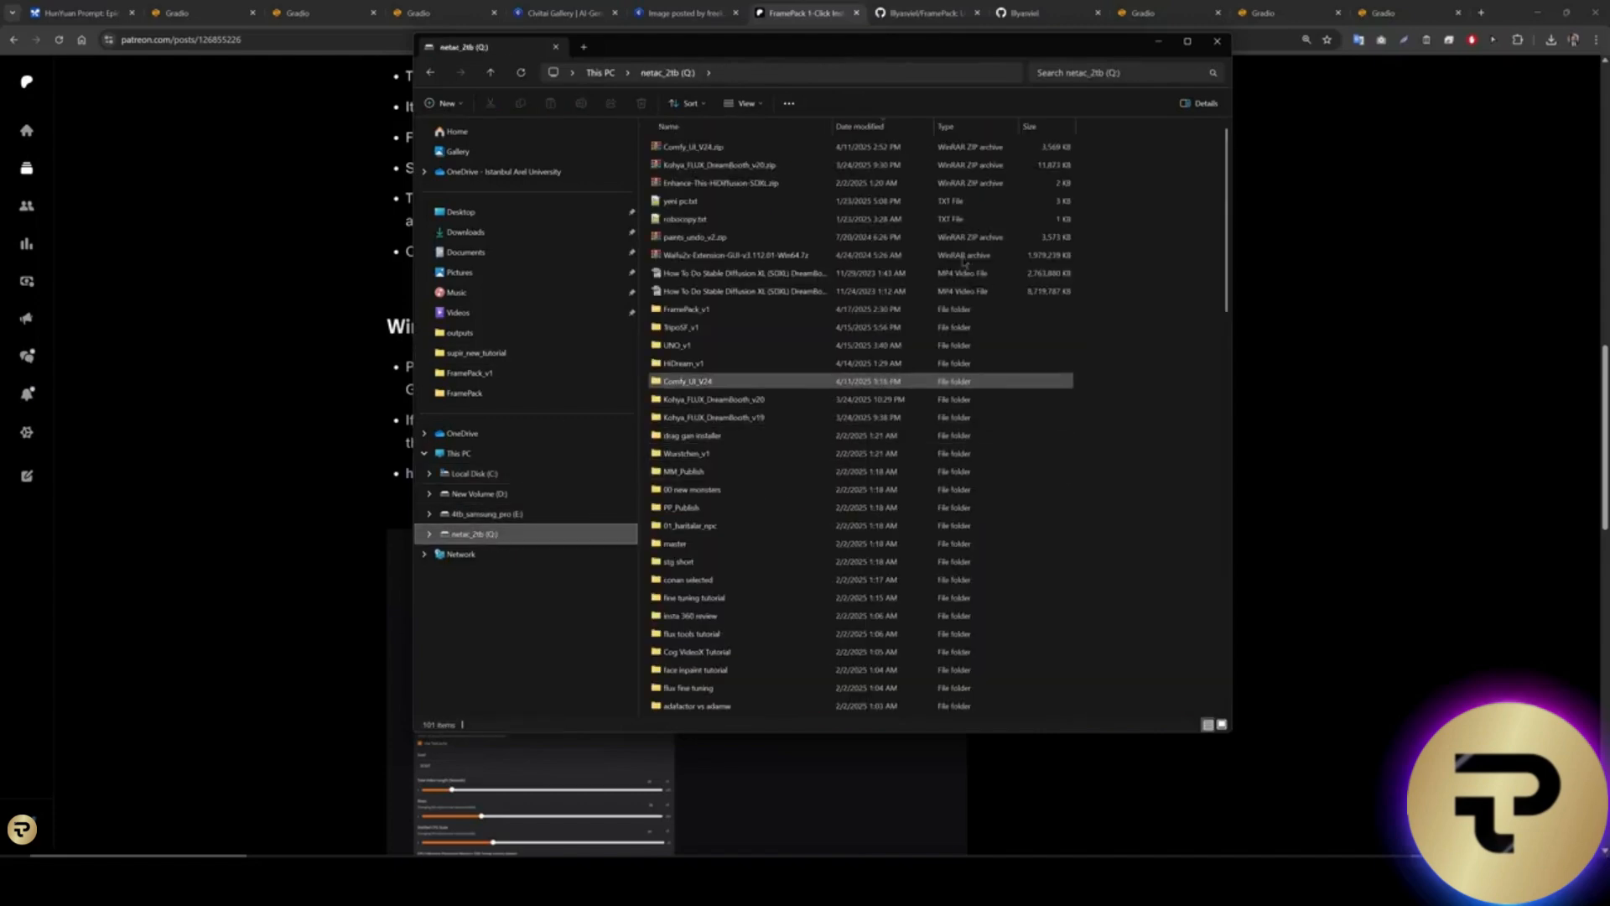
{"action": "key", "text": "ctrl+v"}
{"action": "left_click", "coordinate": [607, 75]}
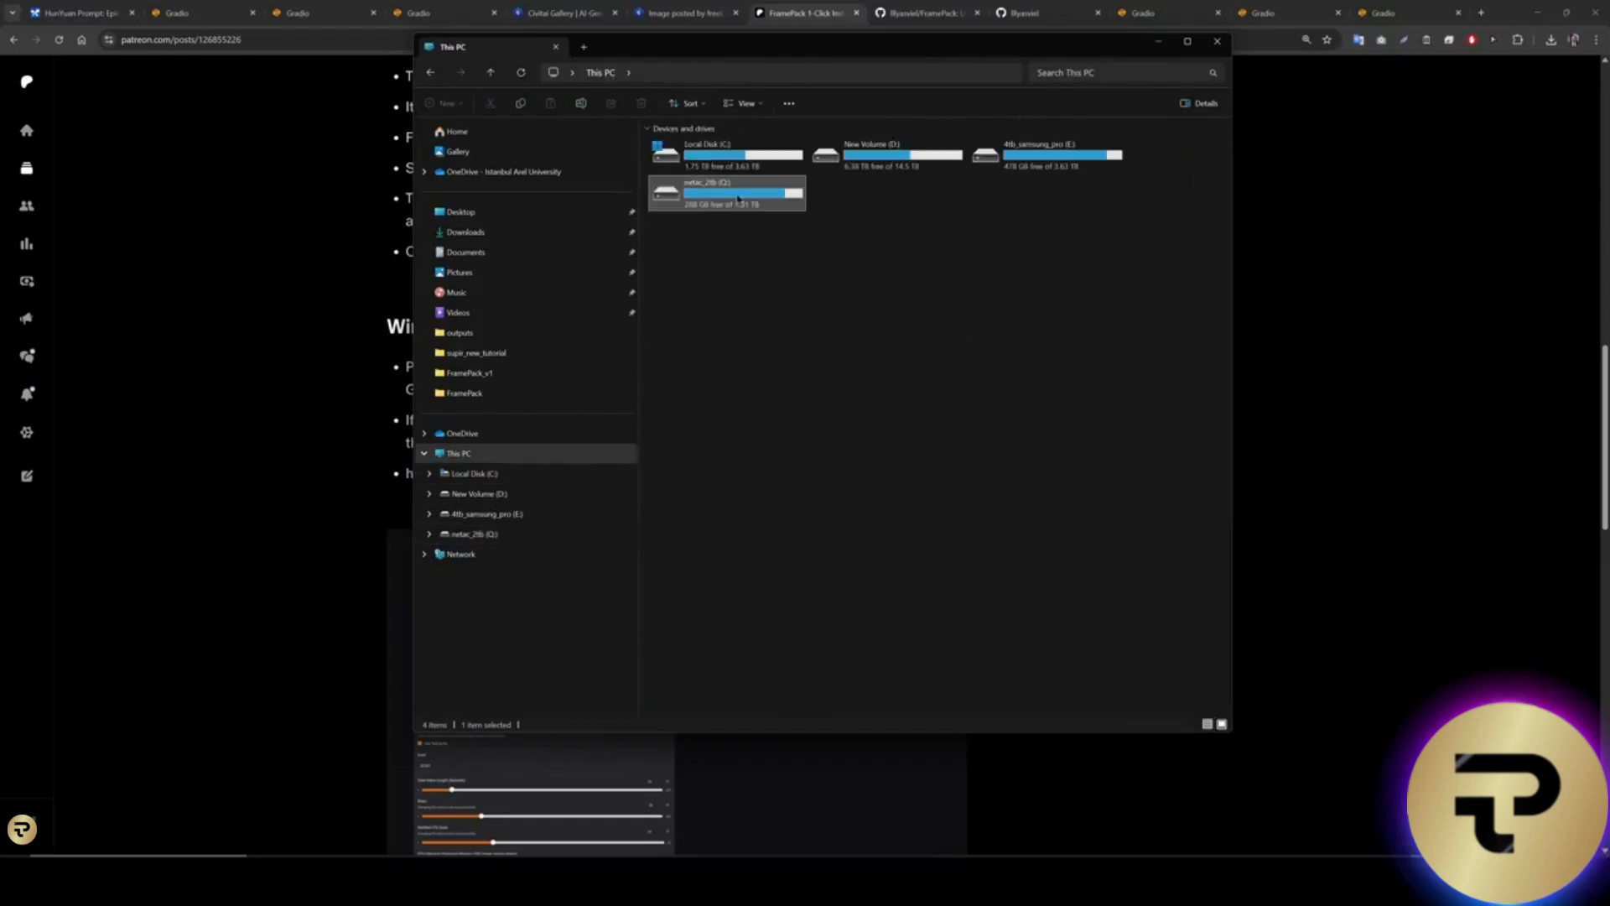
{"action": "double_click", "coordinate": [732, 195]}
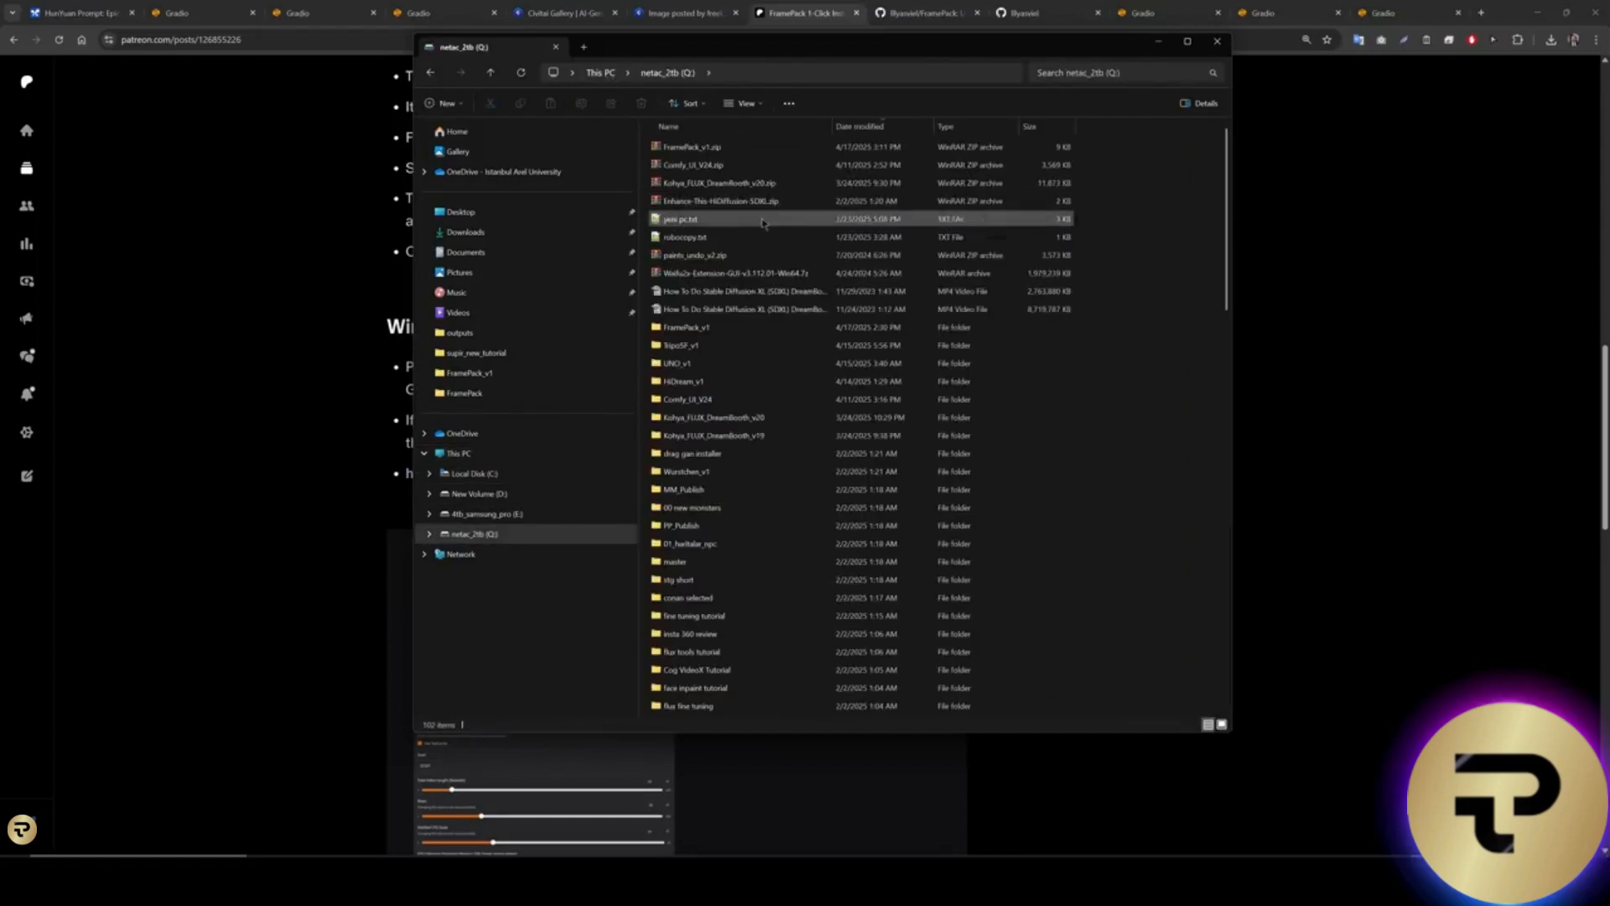
Extract FramePack_v1.zip into a new folder named FramePack_v1a on the Q: drive.
{"action": "right_click", "coordinate": [696, 153]}
{"action": "left_click", "coordinate": [738, 256]}
{"action": "key", "text": "End"}
{"action": "type", "text": "a"}
{"action": "left_click", "coordinate": [916, 568]}
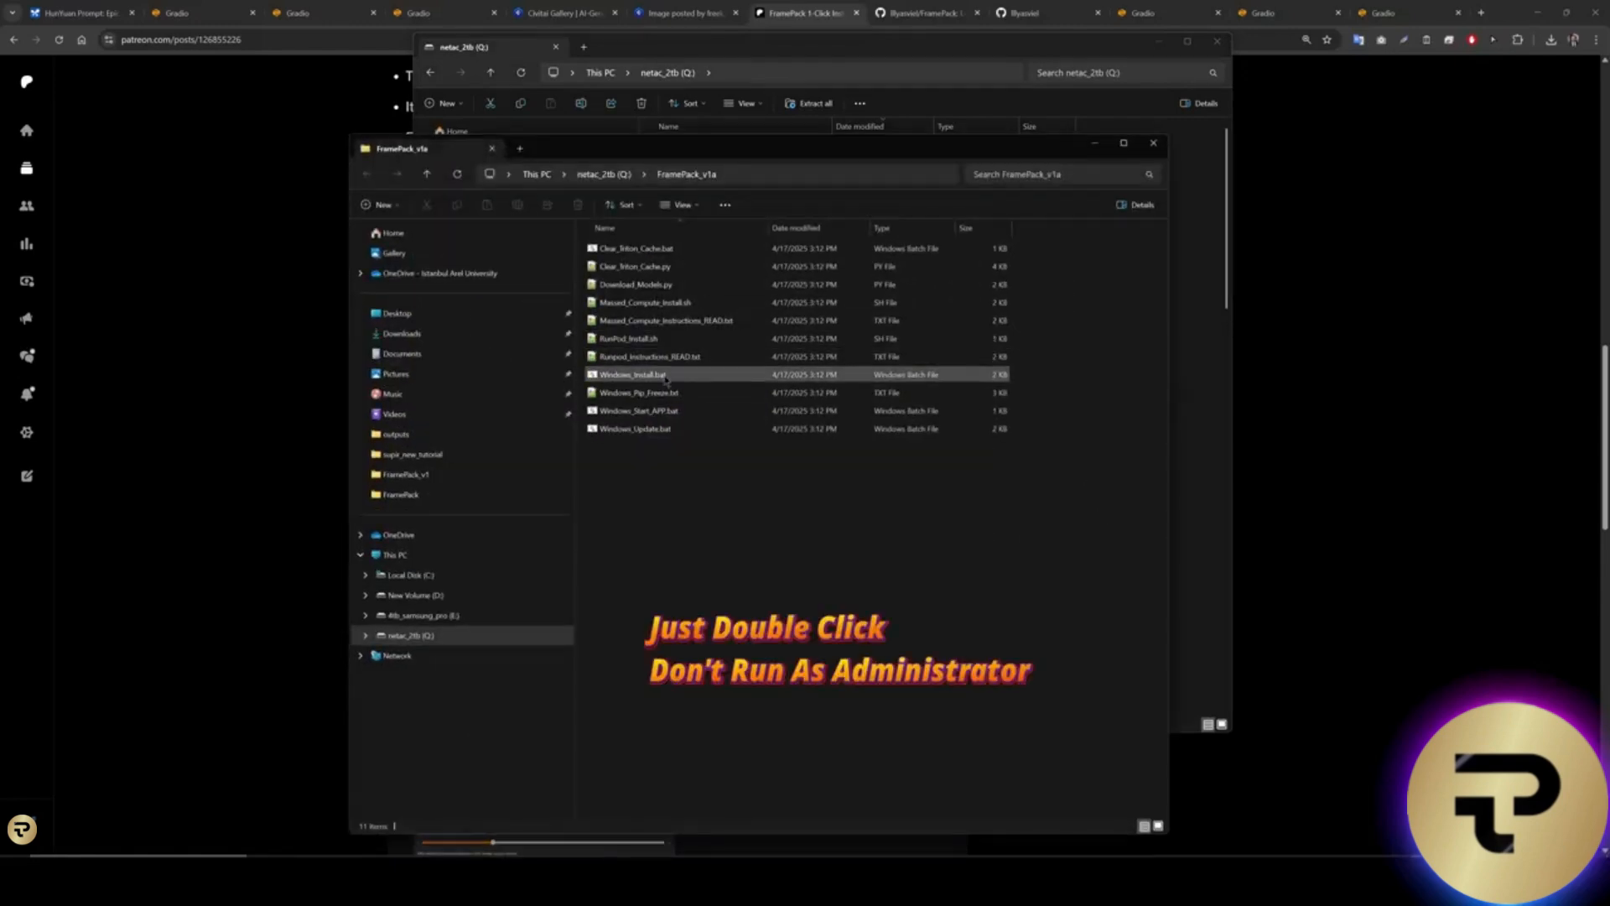
Run Windows_Install.bat from the FramePack_v1a folder without administrator rights.
{"action": "double_click", "coordinate": [641, 381]}
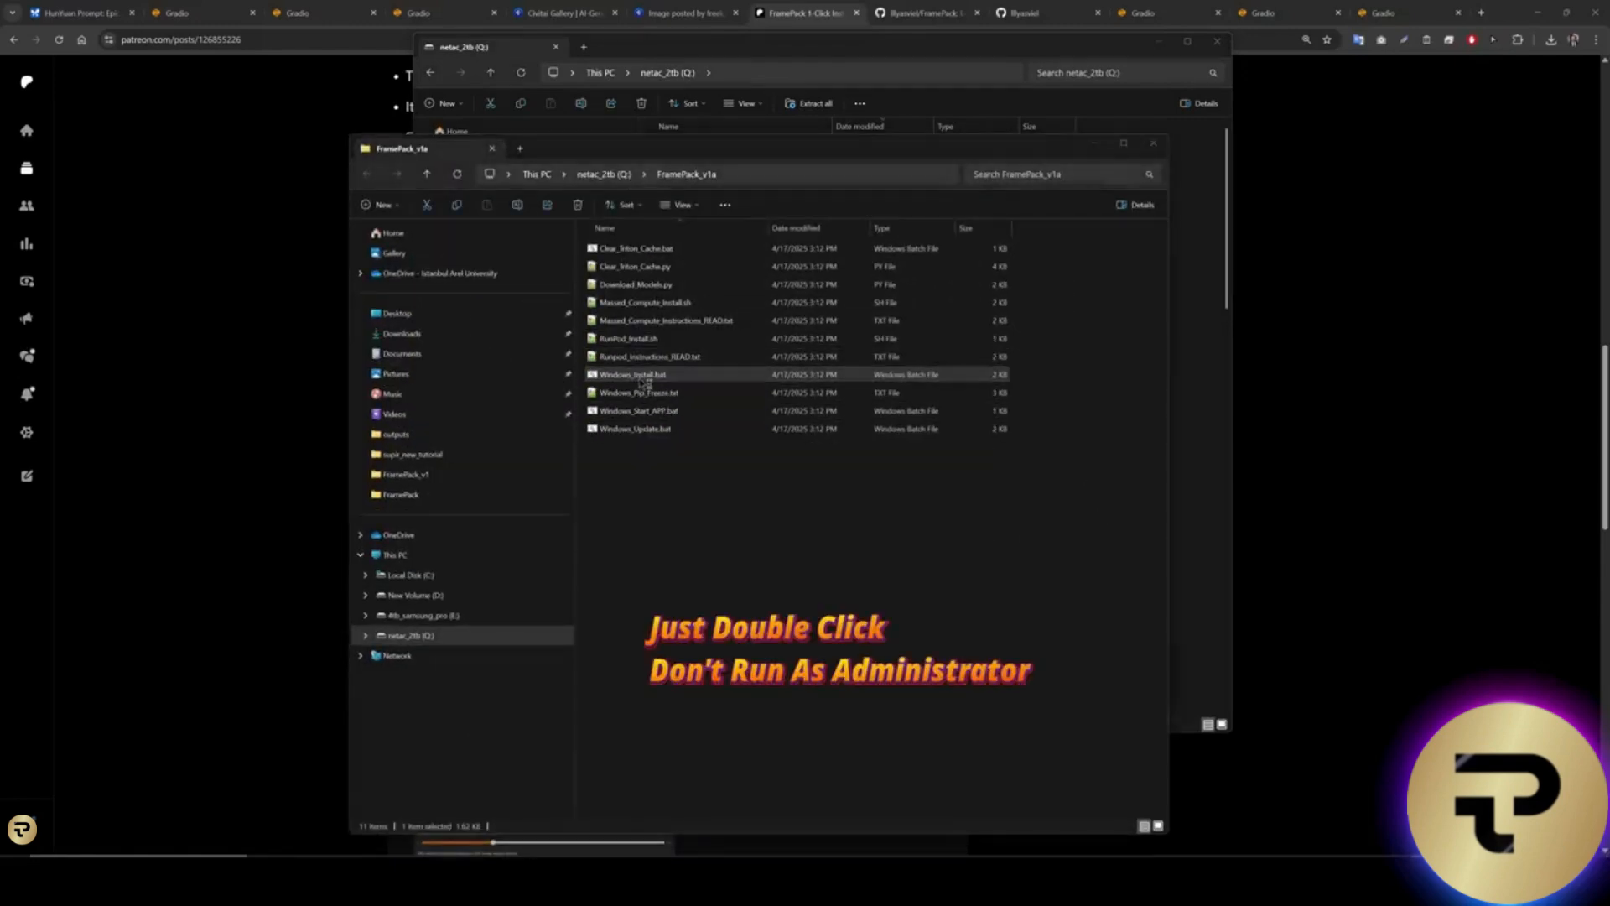
{"action": "left_click", "coordinate": [670, 343]}
{"action": "left_click", "coordinate": [849, 547]}
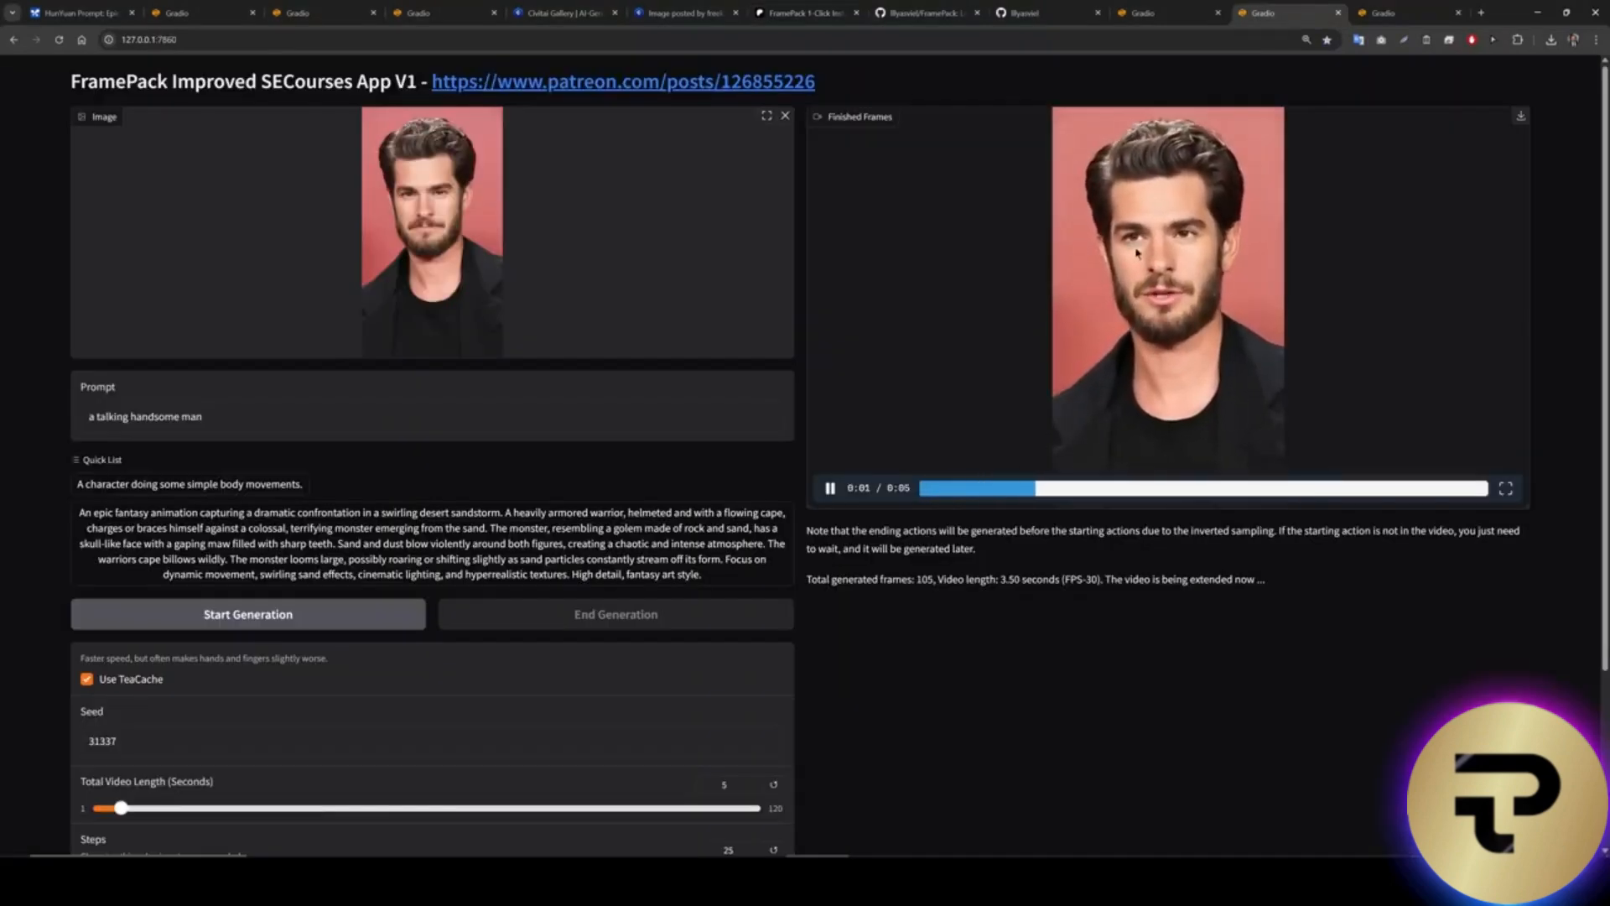
Replay the finished talking handsome man video from the beginning.
{"action": "left_click", "coordinate": [923, 490]}
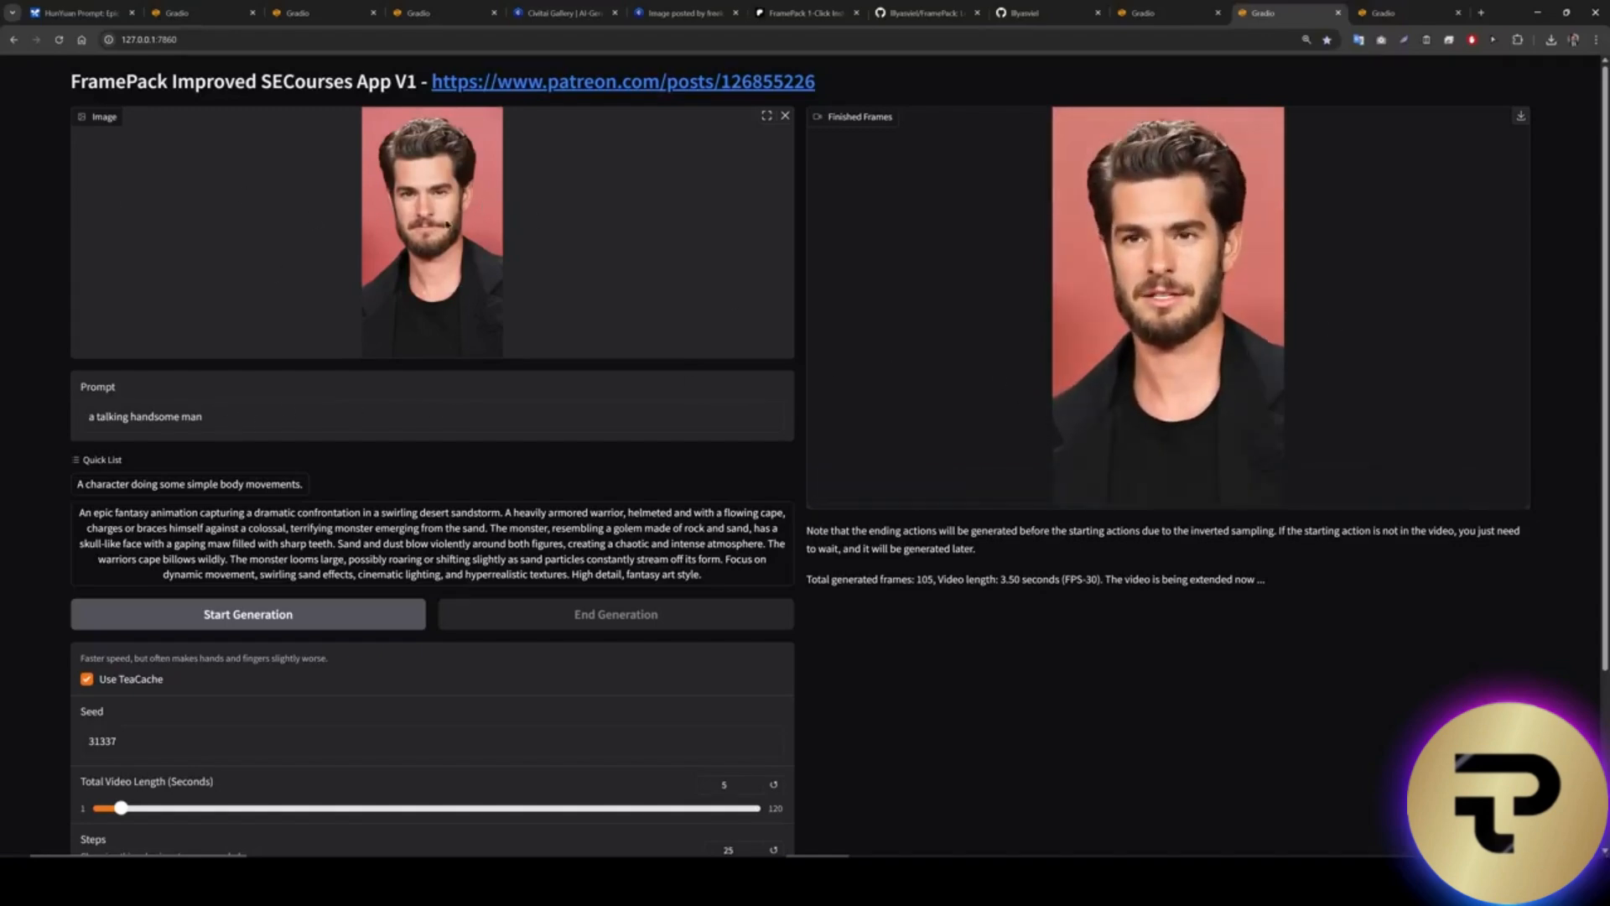
Examine the FramePack GitHub README for its frame capacity and minimum GPU memory requirement.
{"action": "left_click", "coordinate": [1050, 293]}
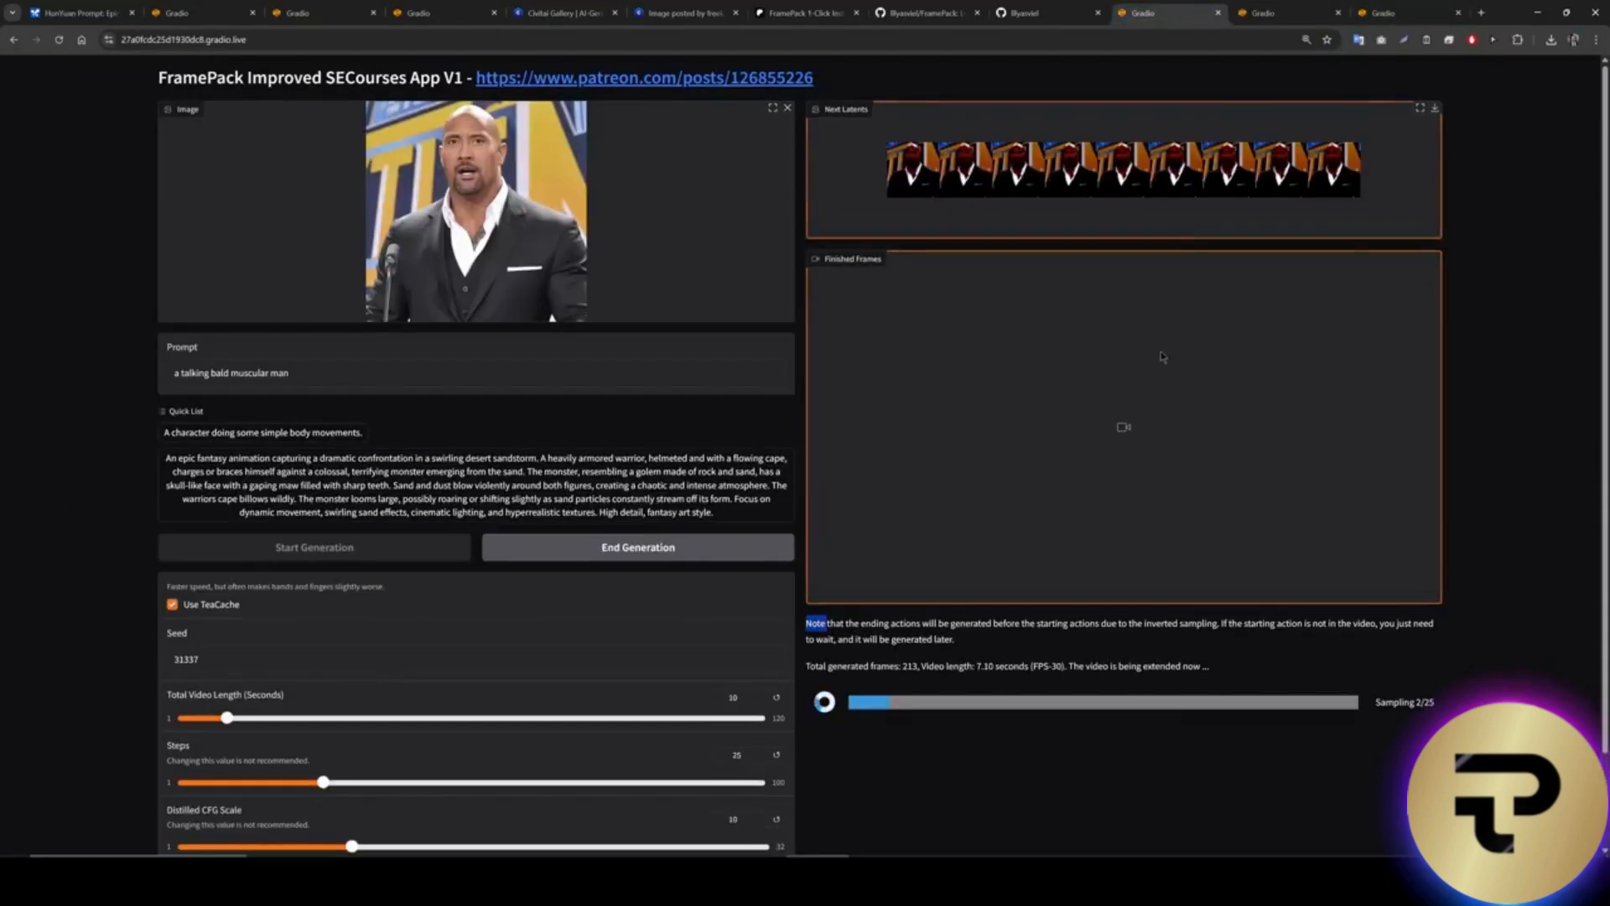
{"action": "left_click", "coordinate": [410, 7]}
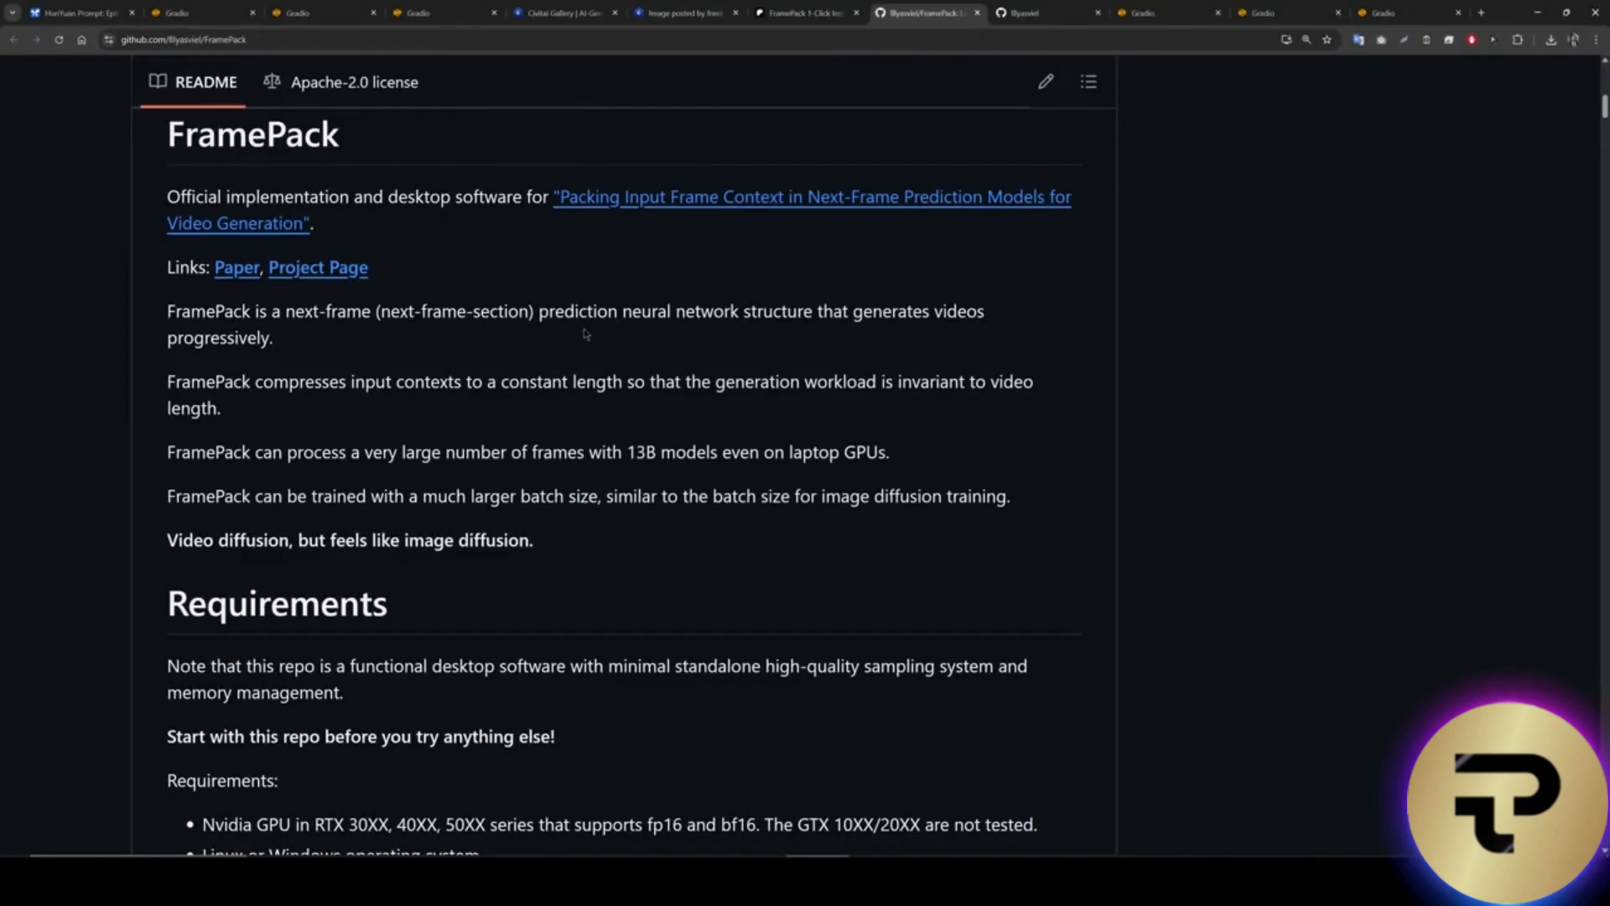
{"action": "left_click_drag", "start_coordinate": [388, 453], "coordinate": [636, 454]}
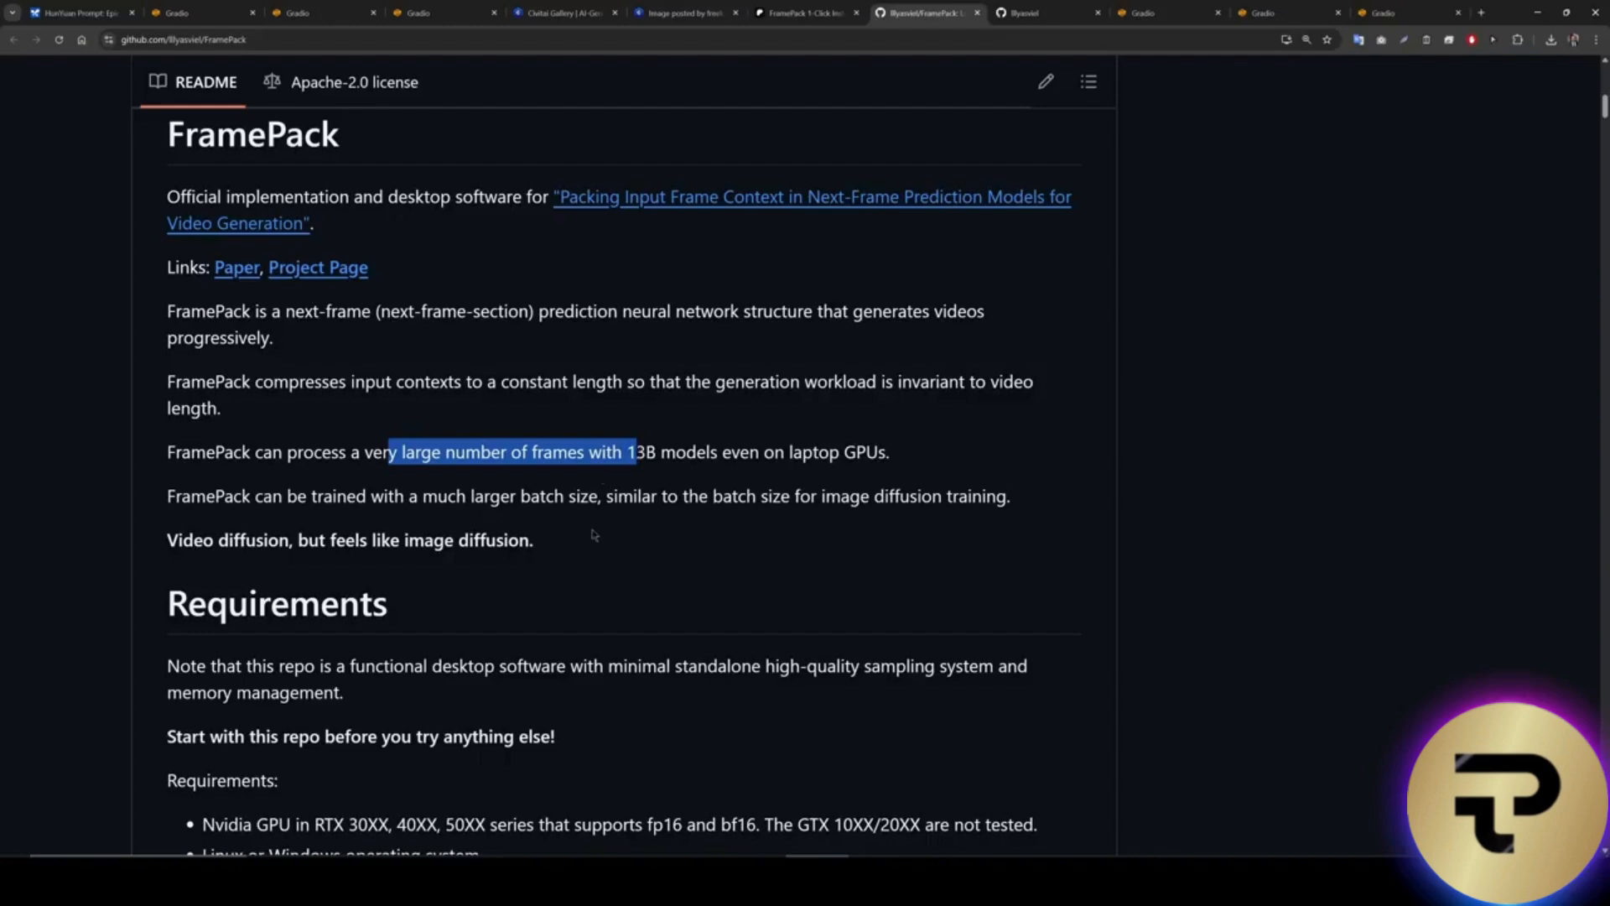
{"action": "scroll", "coordinate": [615, 530], "scroll_direction": "down", "scroll_amount": 5}
{"action": "left_click_drag", "start_coordinate": [410, 449], "coordinate": [222, 447]}
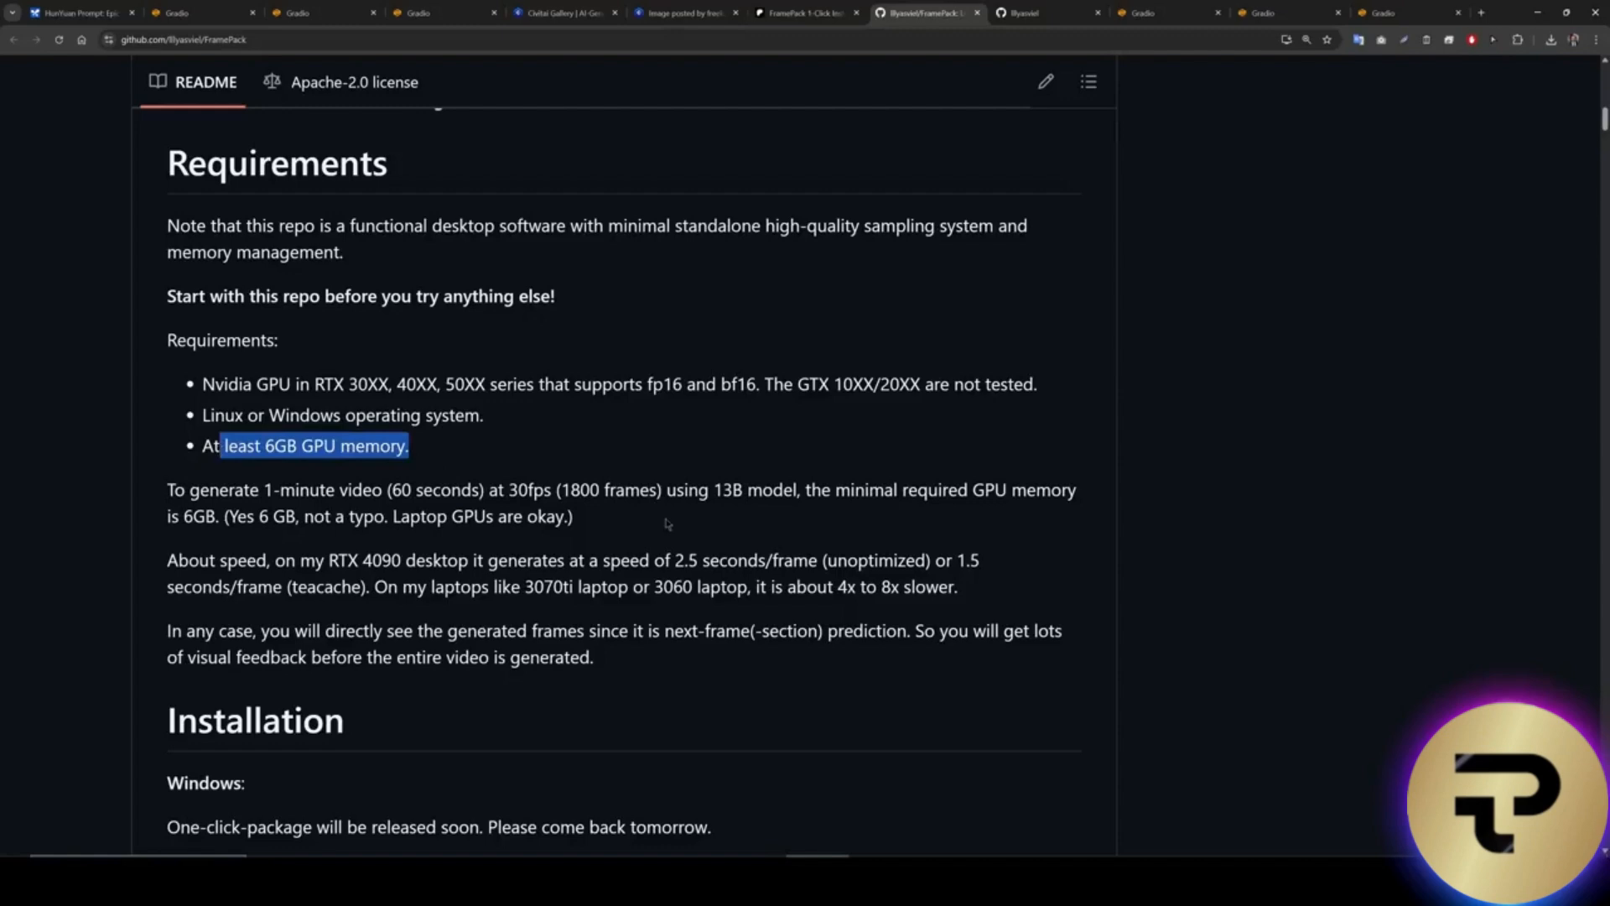
Return to the talking bald muscular man generation and replay its extended video from near the start several times.
{"action": "key", "text": "alt+Tab"}
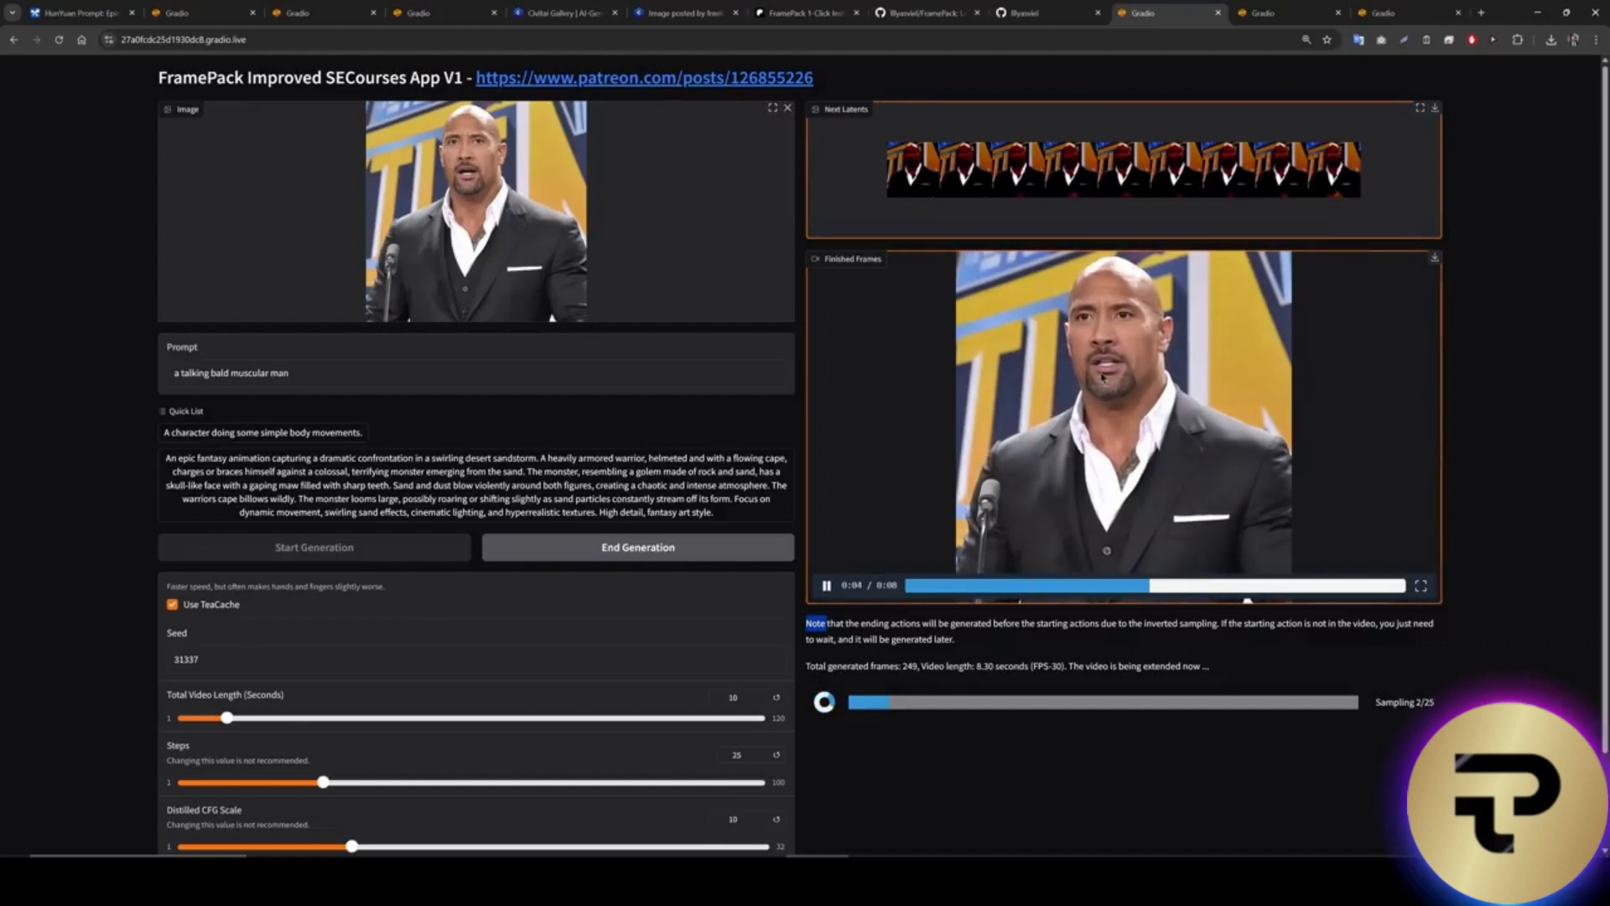
{"action": "left_click", "coordinate": [926, 585]}
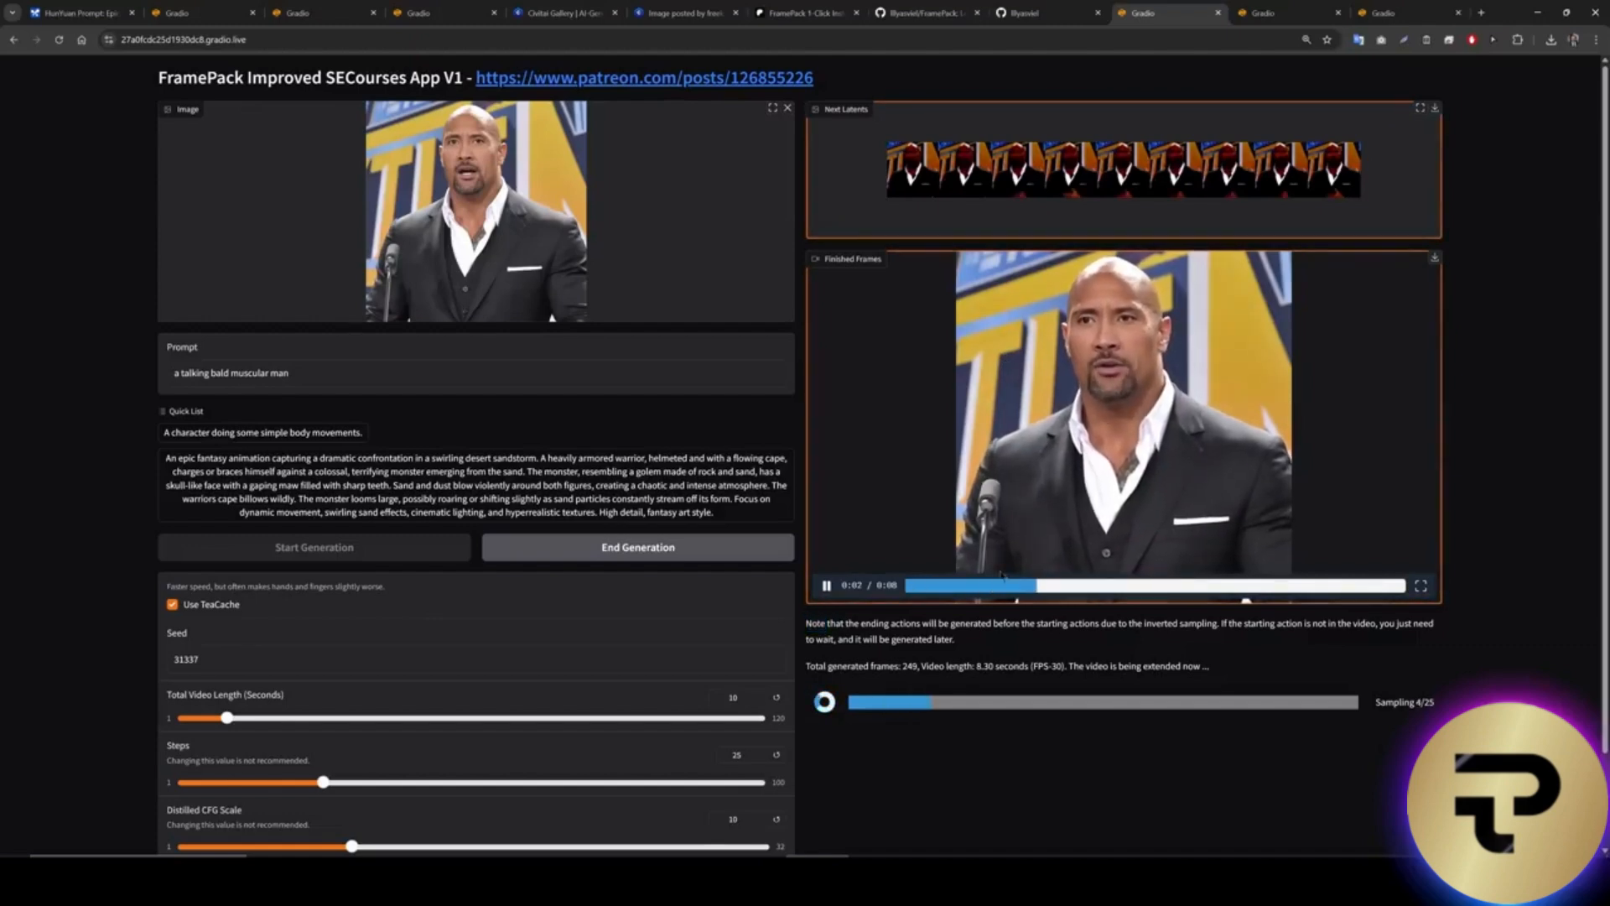
{"action": "left_click", "coordinate": [926, 586]}
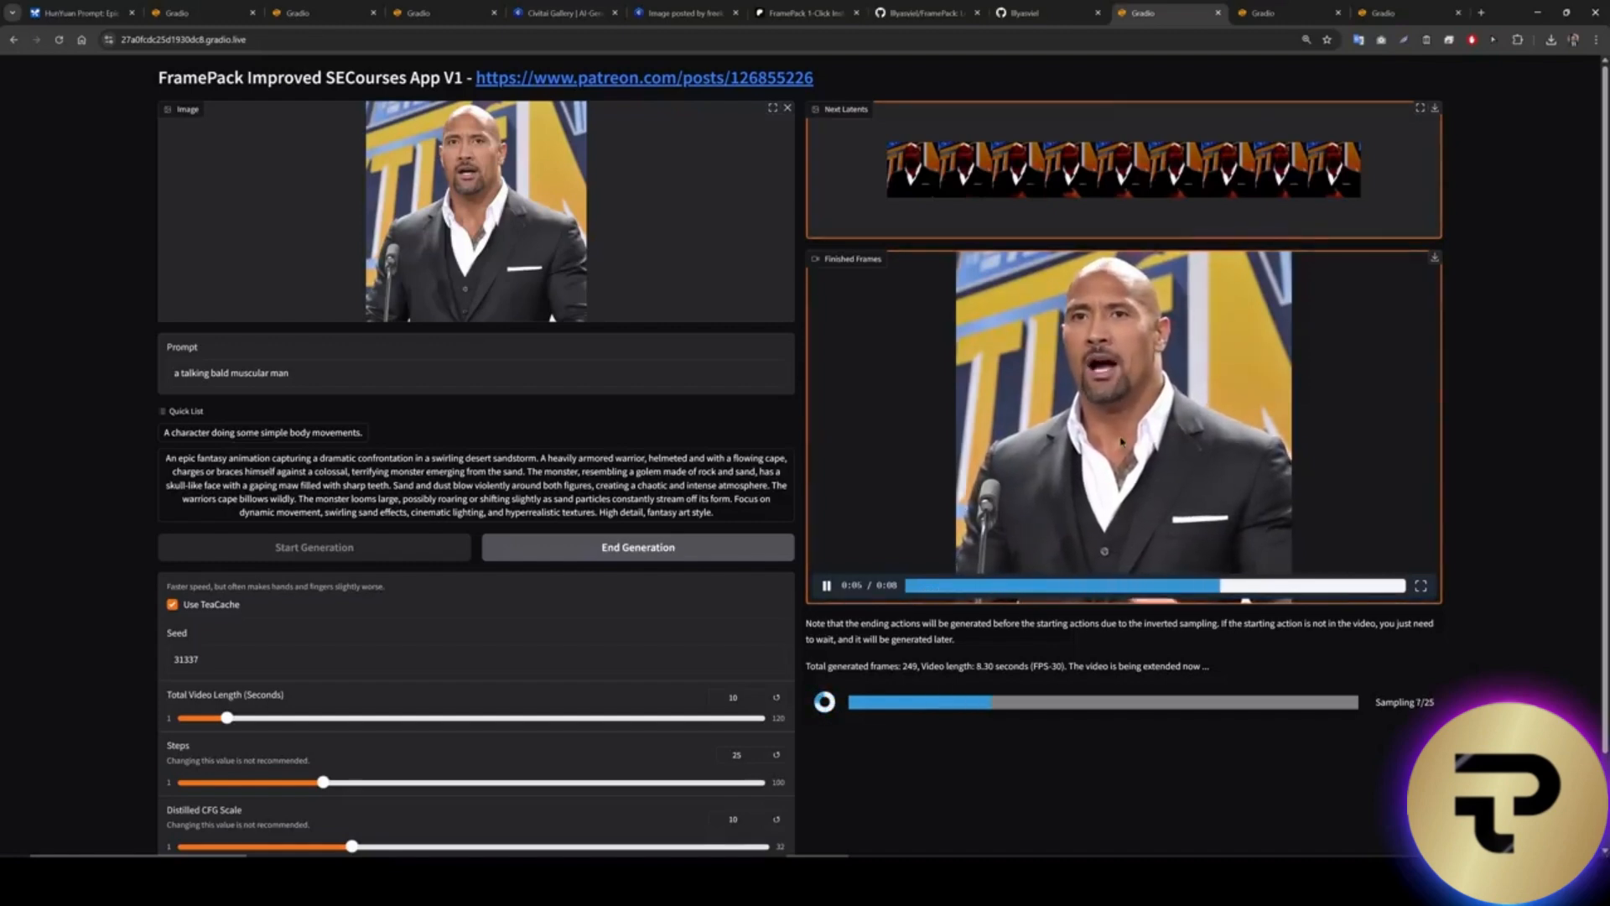
{"action": "left_click", "coordinate": [926, 594]}
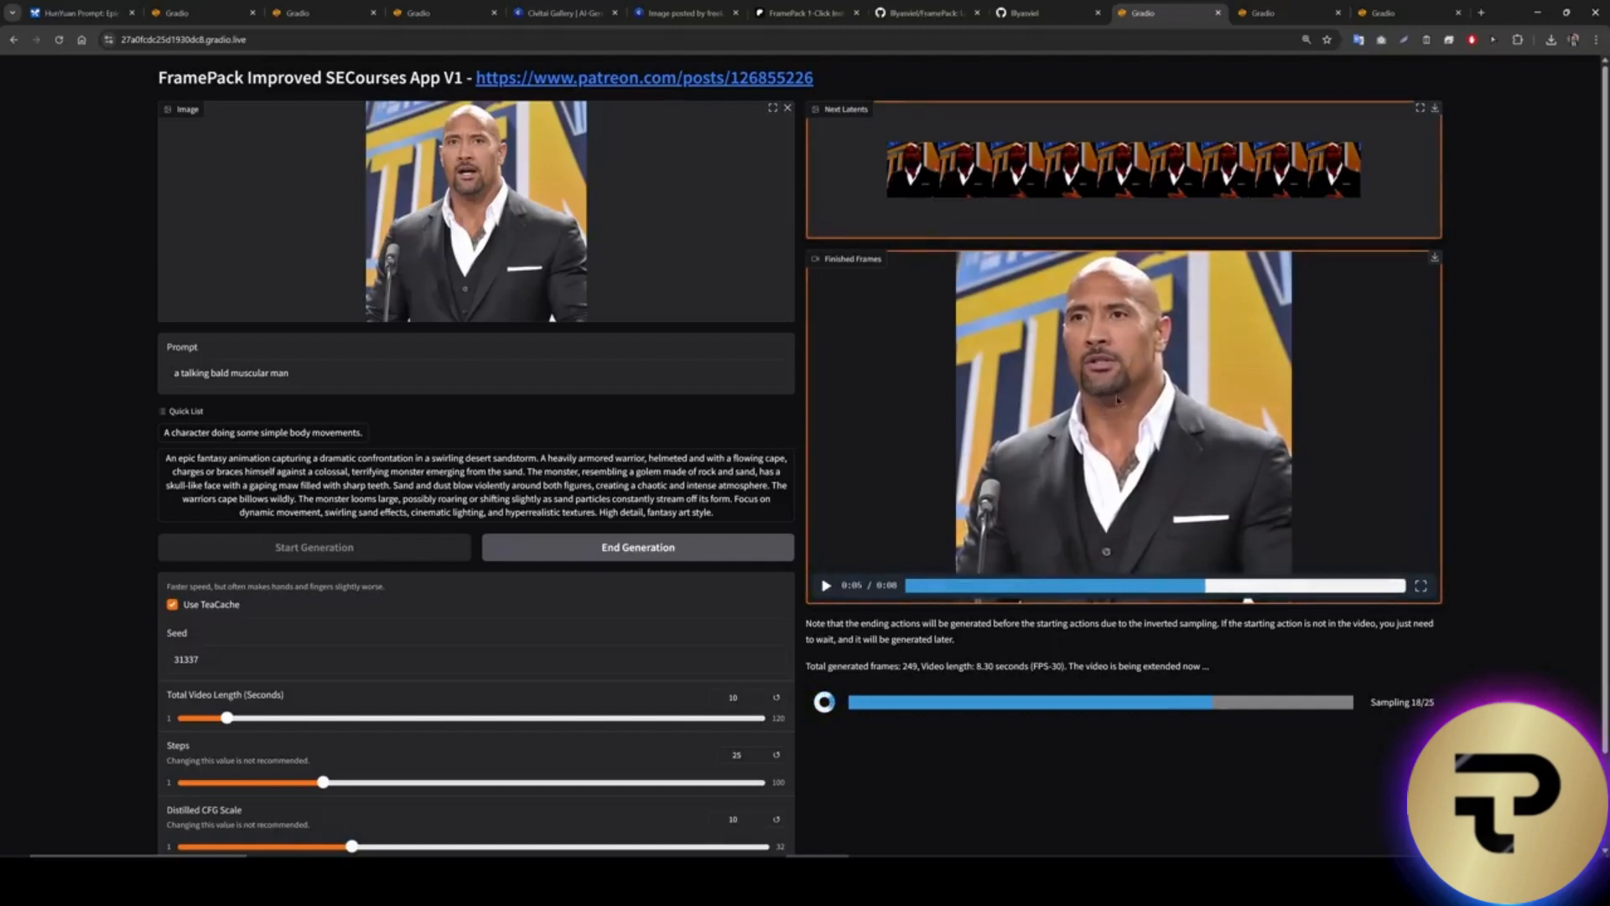
Check the talking handsome man and talking wolfman creature generations, then return to the bald muscular man one.
{"action": "left_click", "coordinate": [1263, 12]}
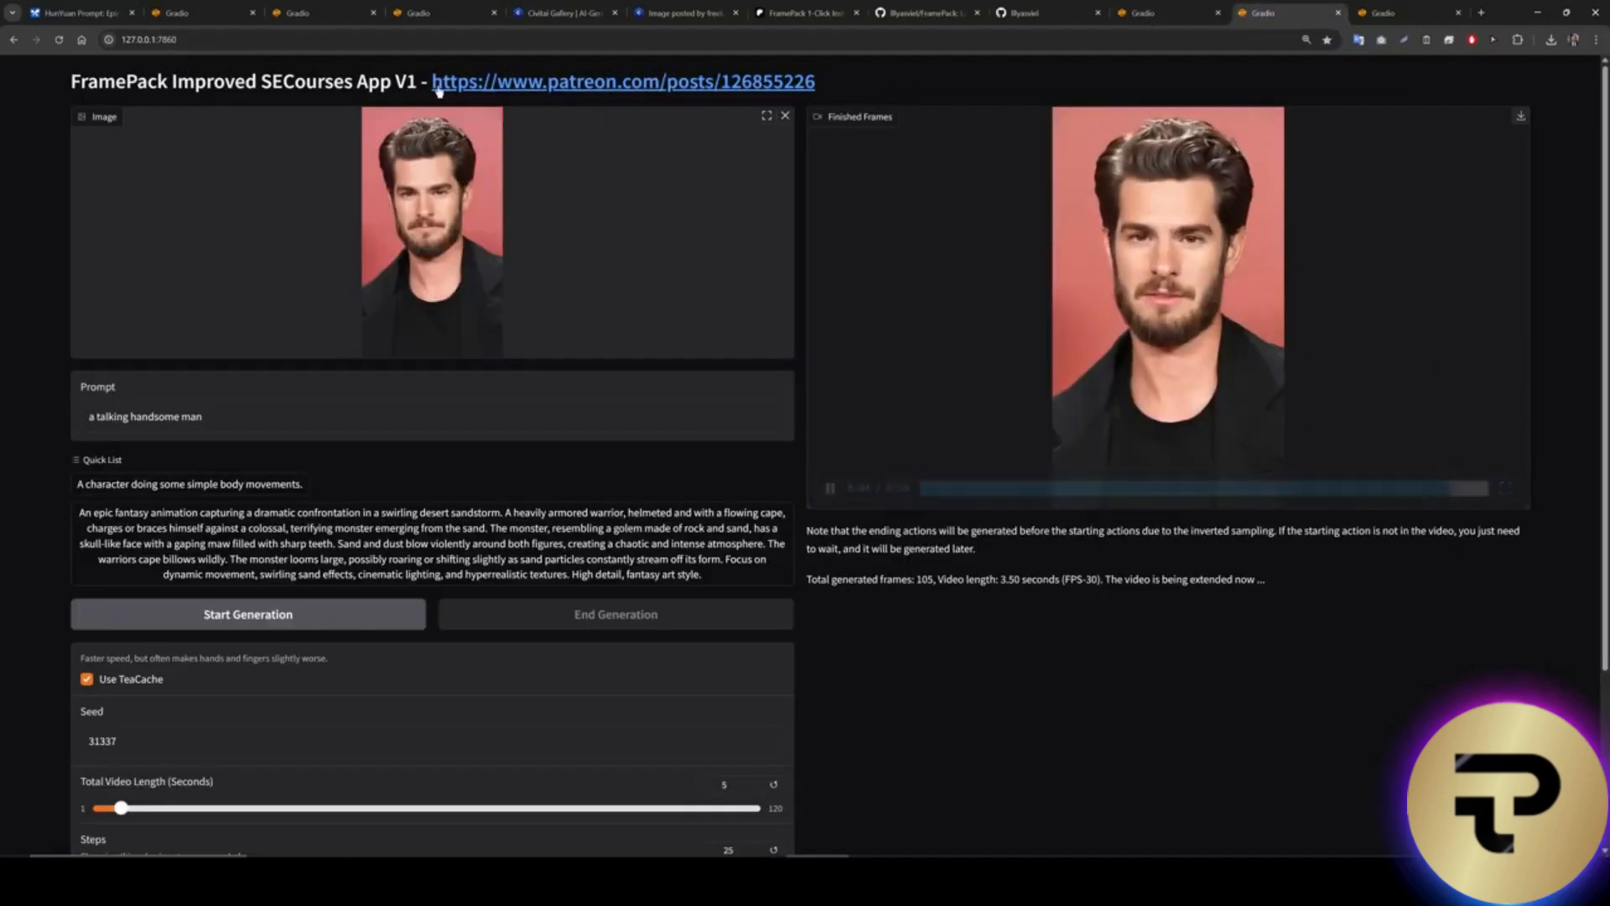
{"action": "key", "text": "ctrl+Tab"}
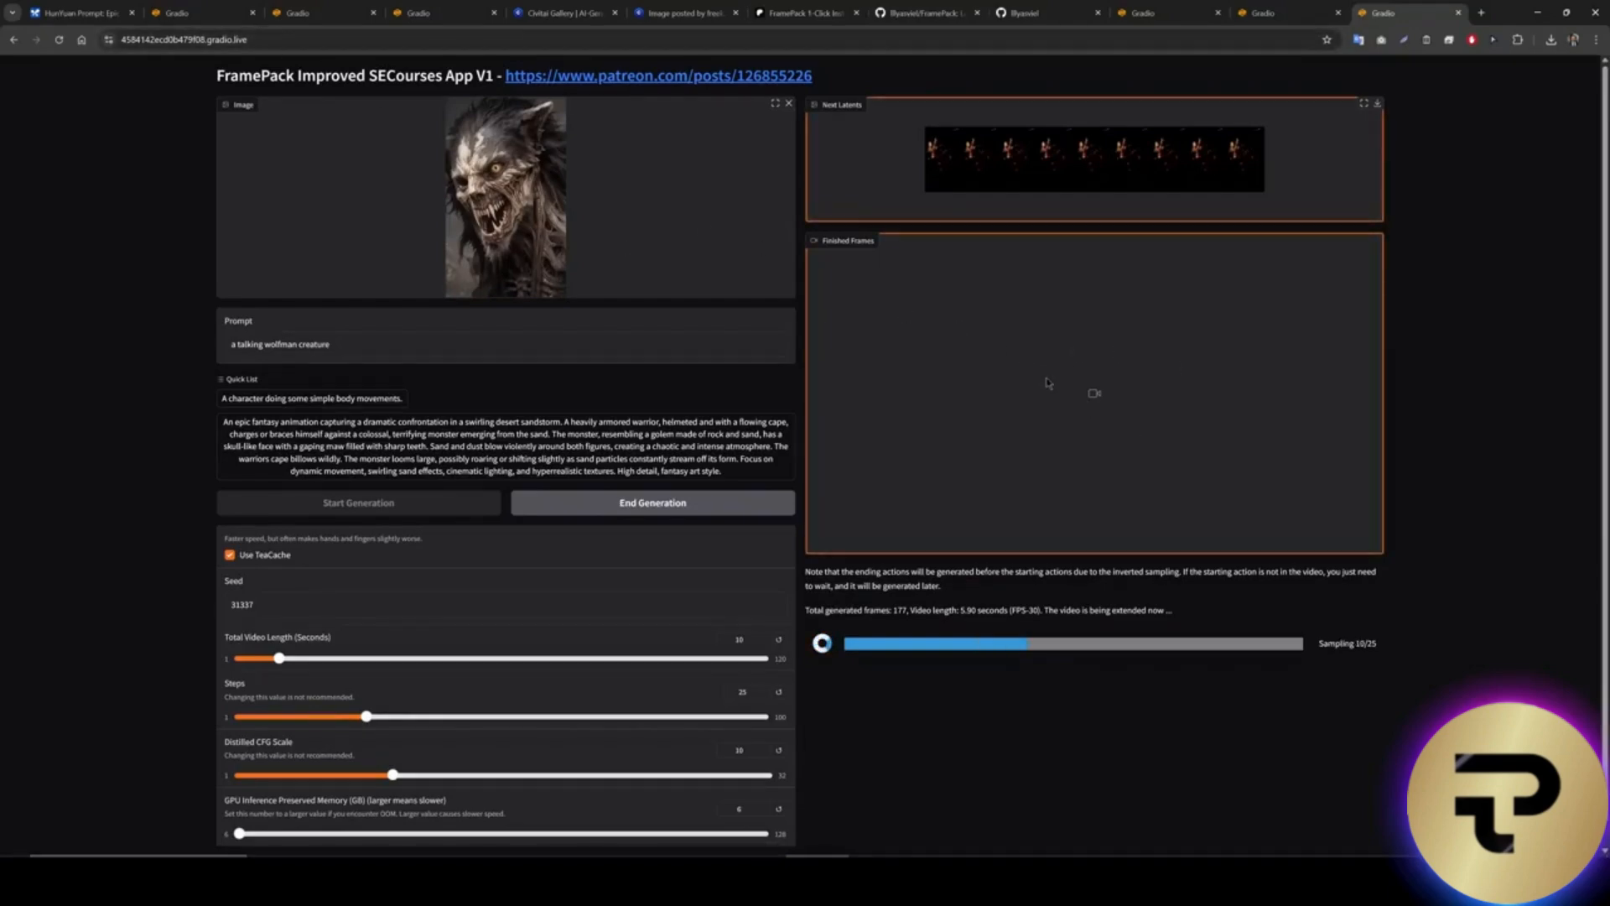
{"action": "left_click", "coordinate": [1166, 15]}
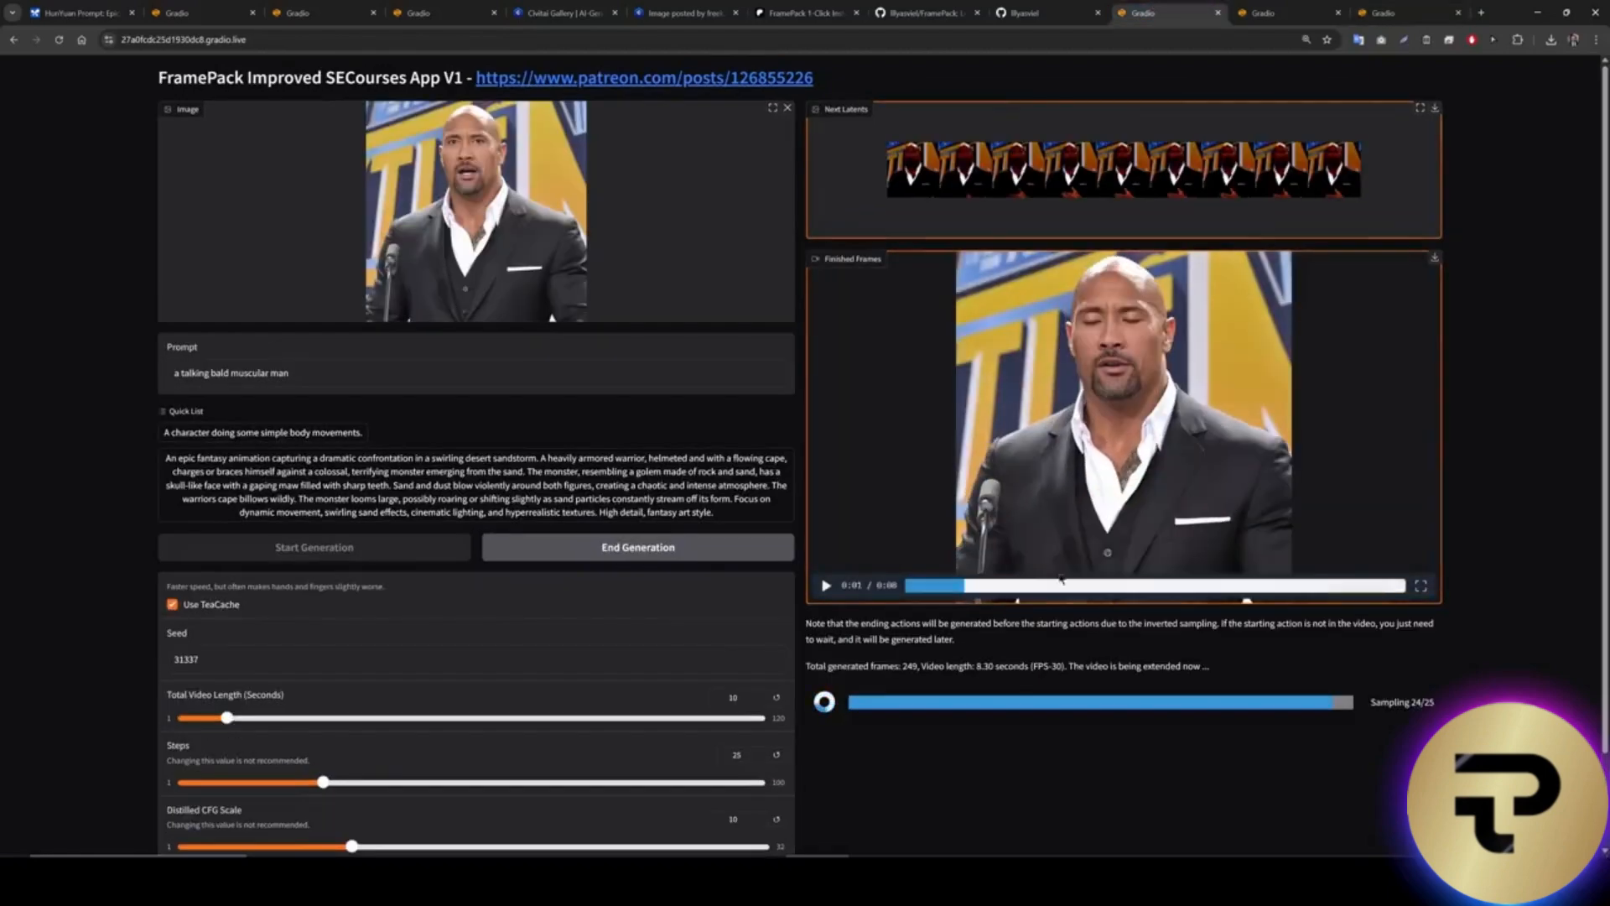
Review the FramePack installer's console messages at full size and close the finished installer window.
{"action": "left_click", "coordinate": [988, 877]}
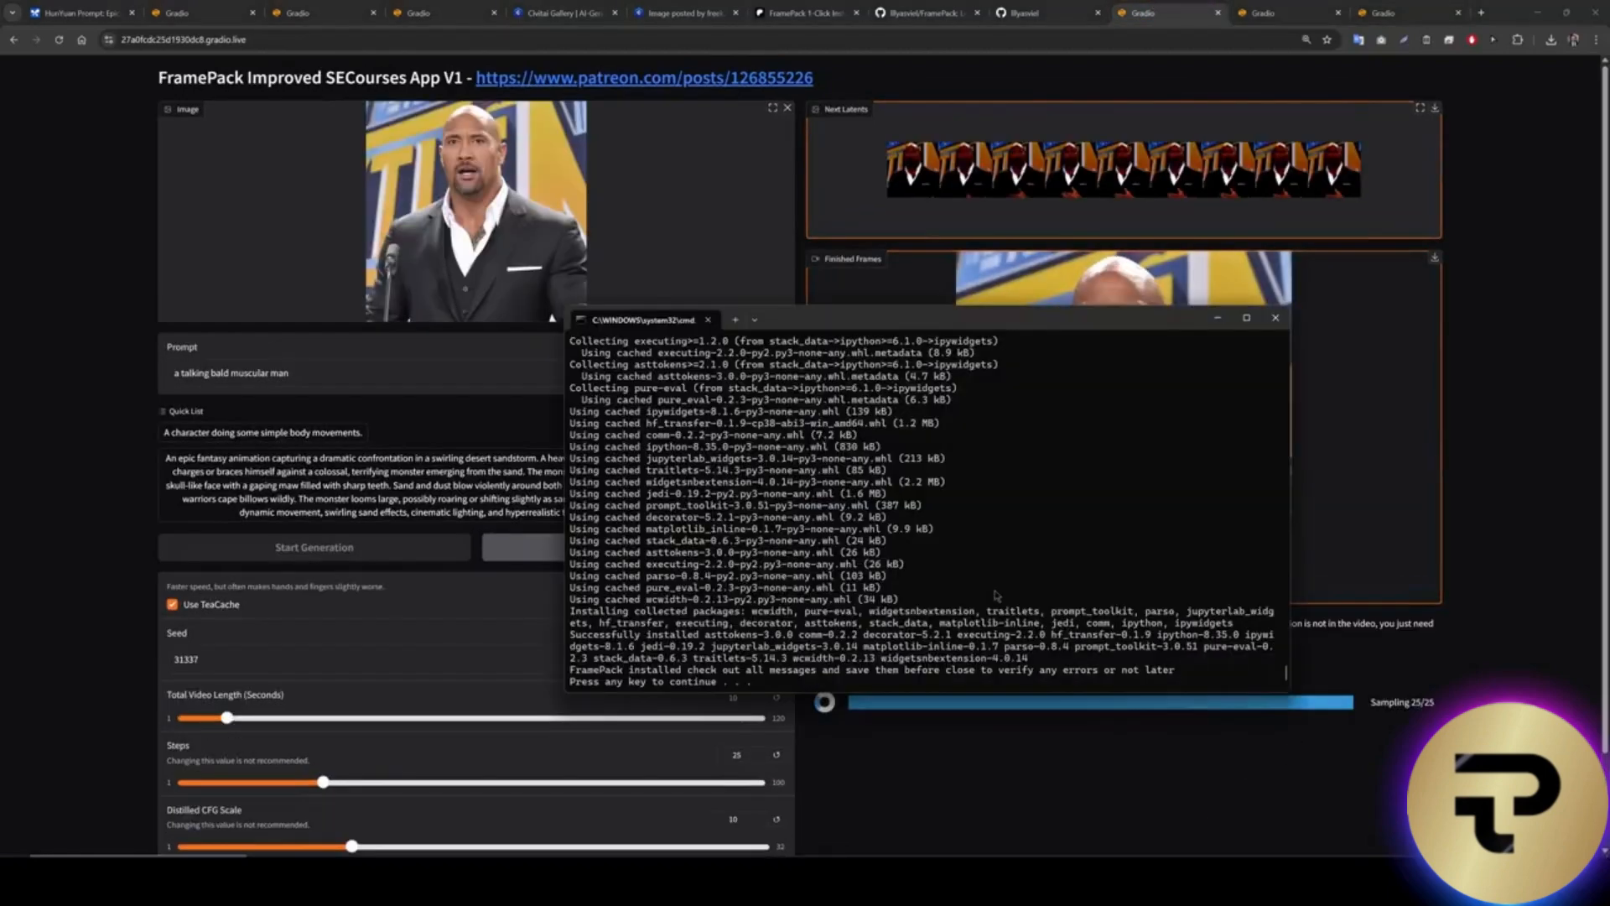
{"action": "left_click", "coordinate": [1249, 317]}
{"action": "scroll", "coordinate": [309, 426], "scroll_direction": "up", "scroll_amount": 3}
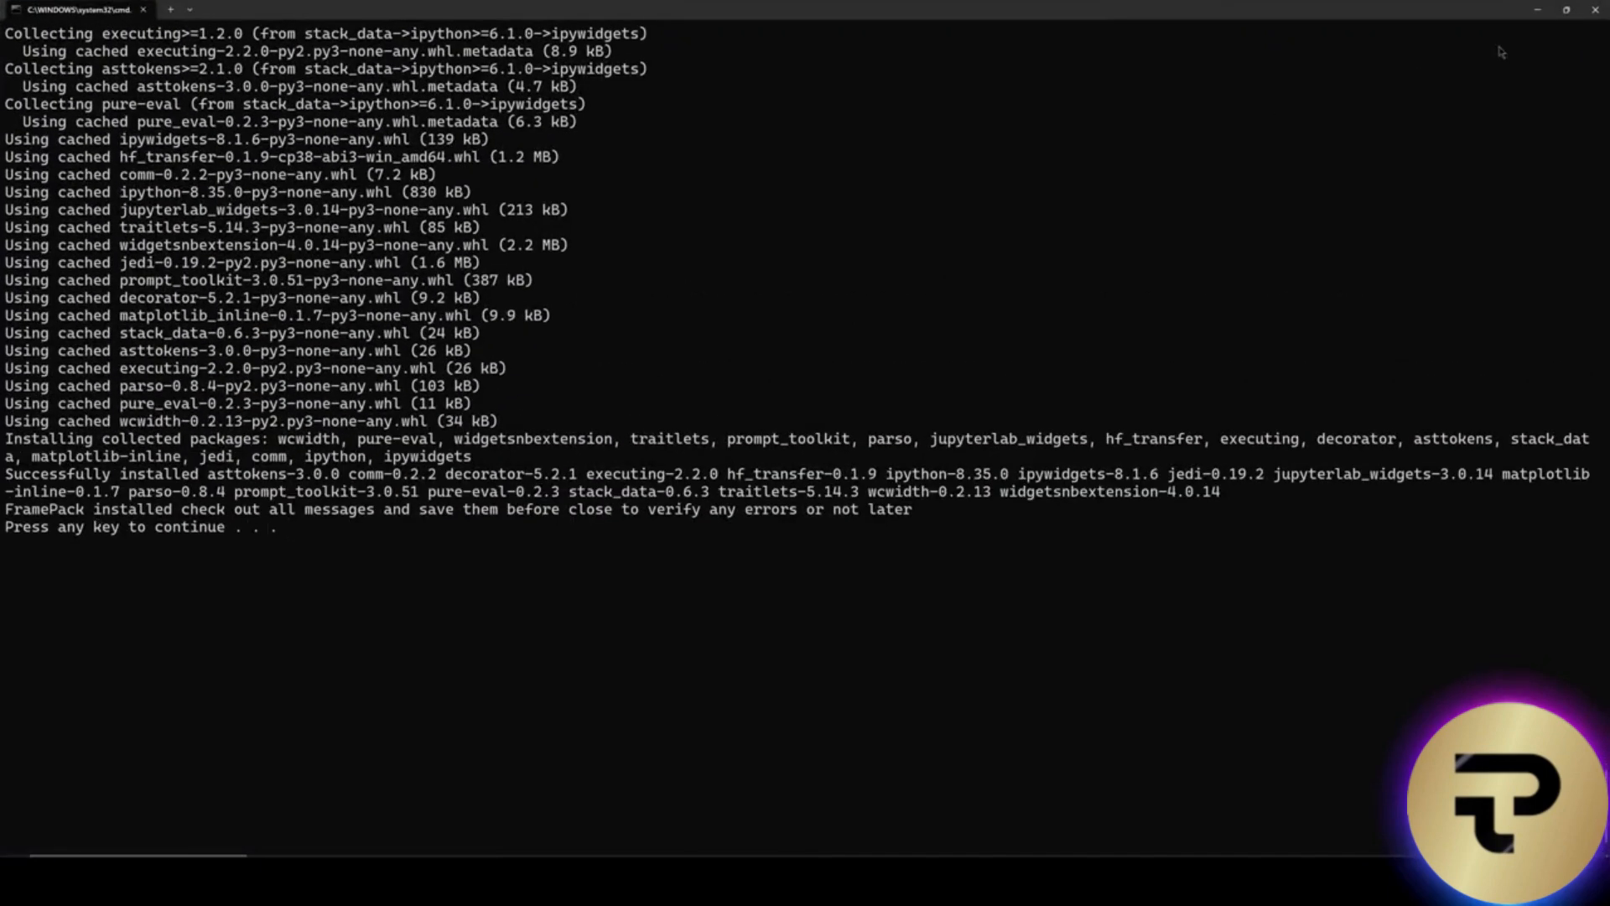
{"action": "left_click", "coordinate": [1594, 10]}
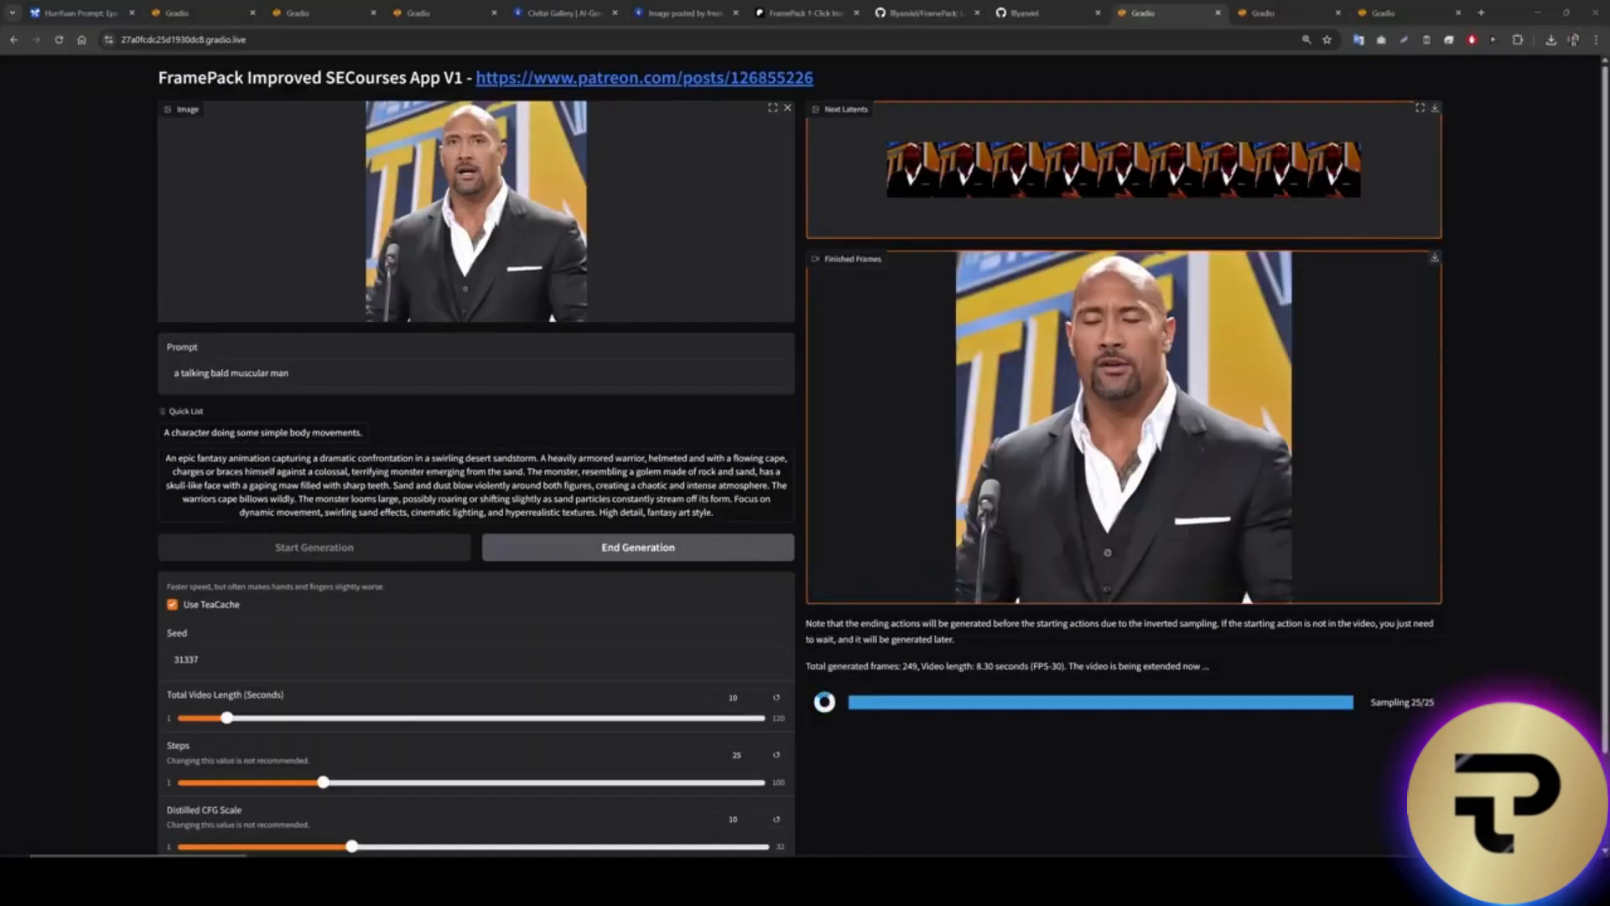
Run Windows_Start_APP.bat from the FramePack_v1a folder to launch the app and start the model downloads.
{"action": "left_click", "coordinate": [988, 876]}
{"action": "left_click", "coordinate": [855, 157]}
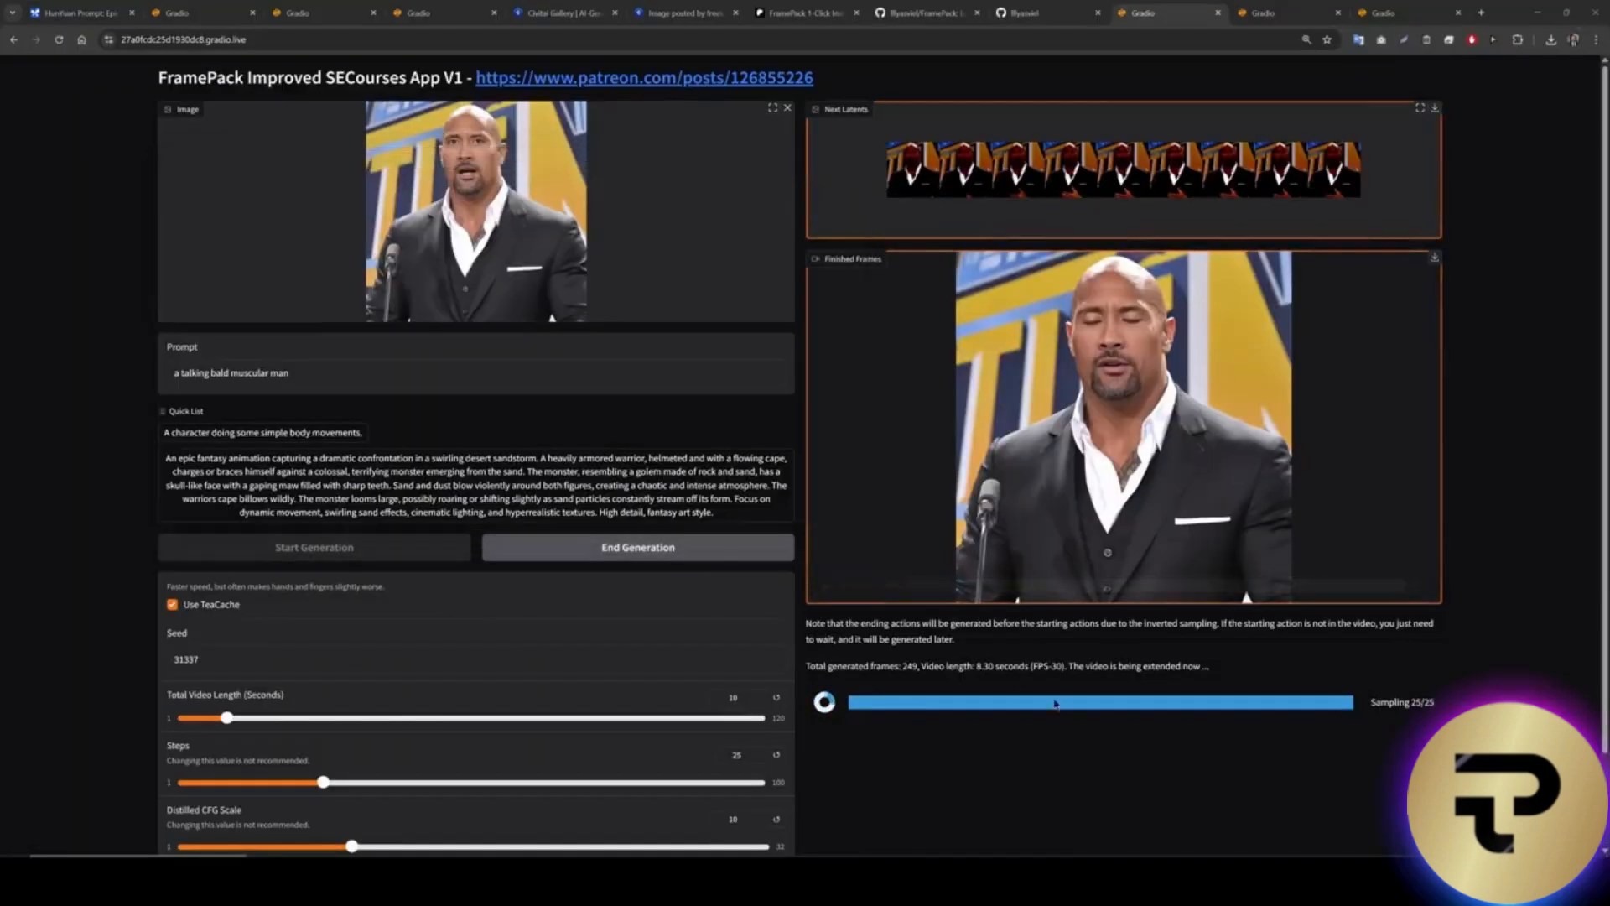
{"action": "left_click", "coordinate": [1120, 877]}
{"action": "left_click", "coordinate": [1044, 817]}
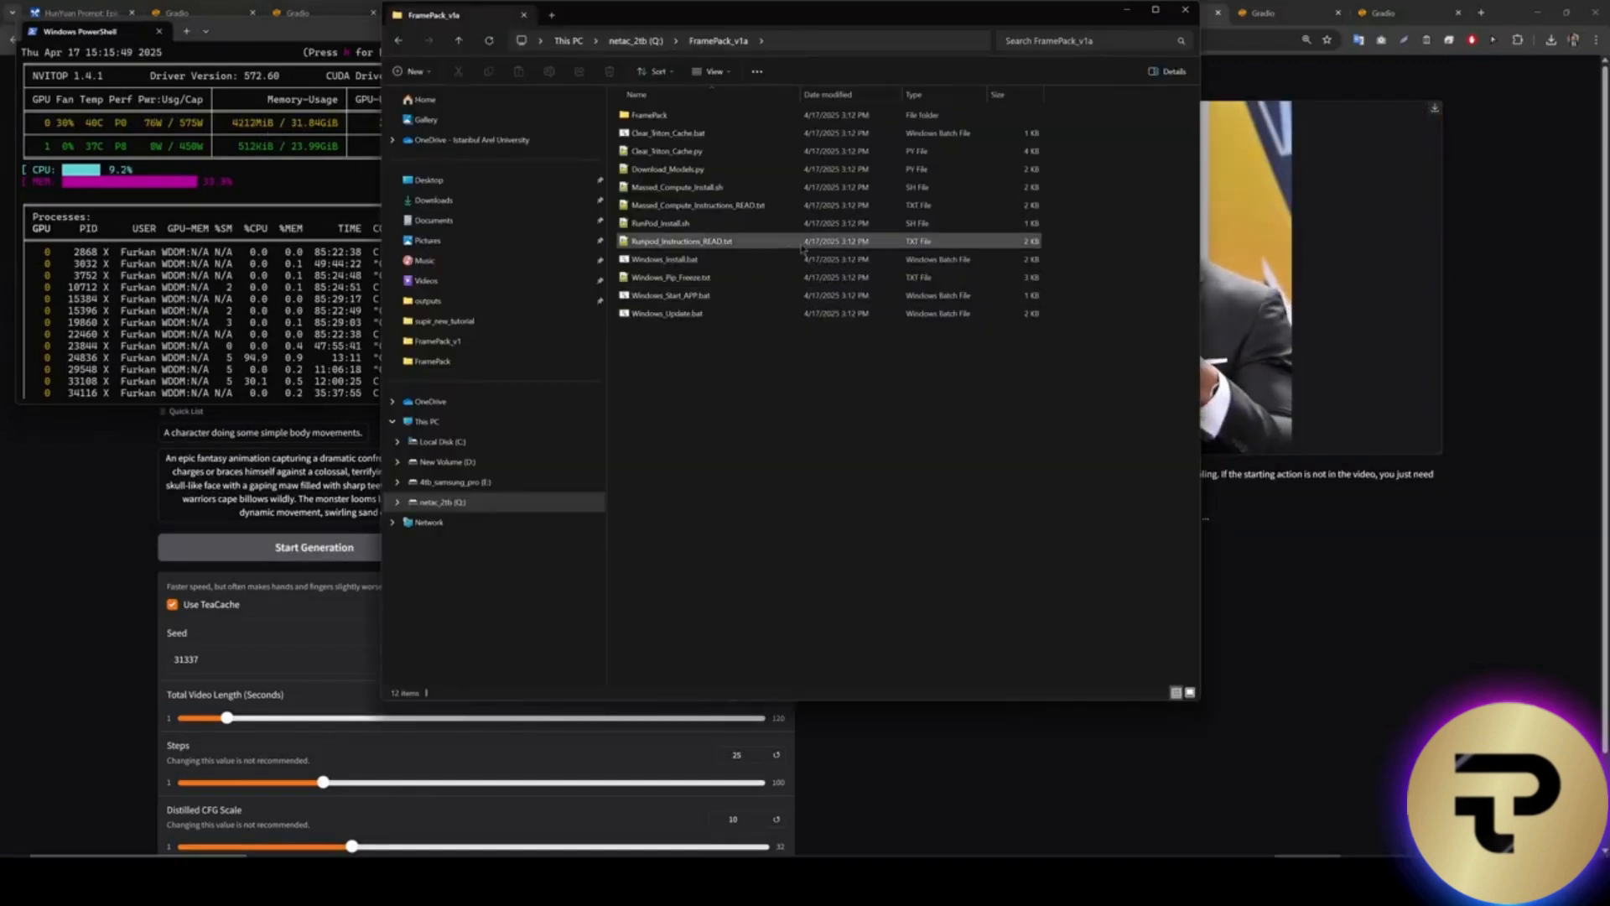
{"action": "left_click", "coordinate": [683, 304]}
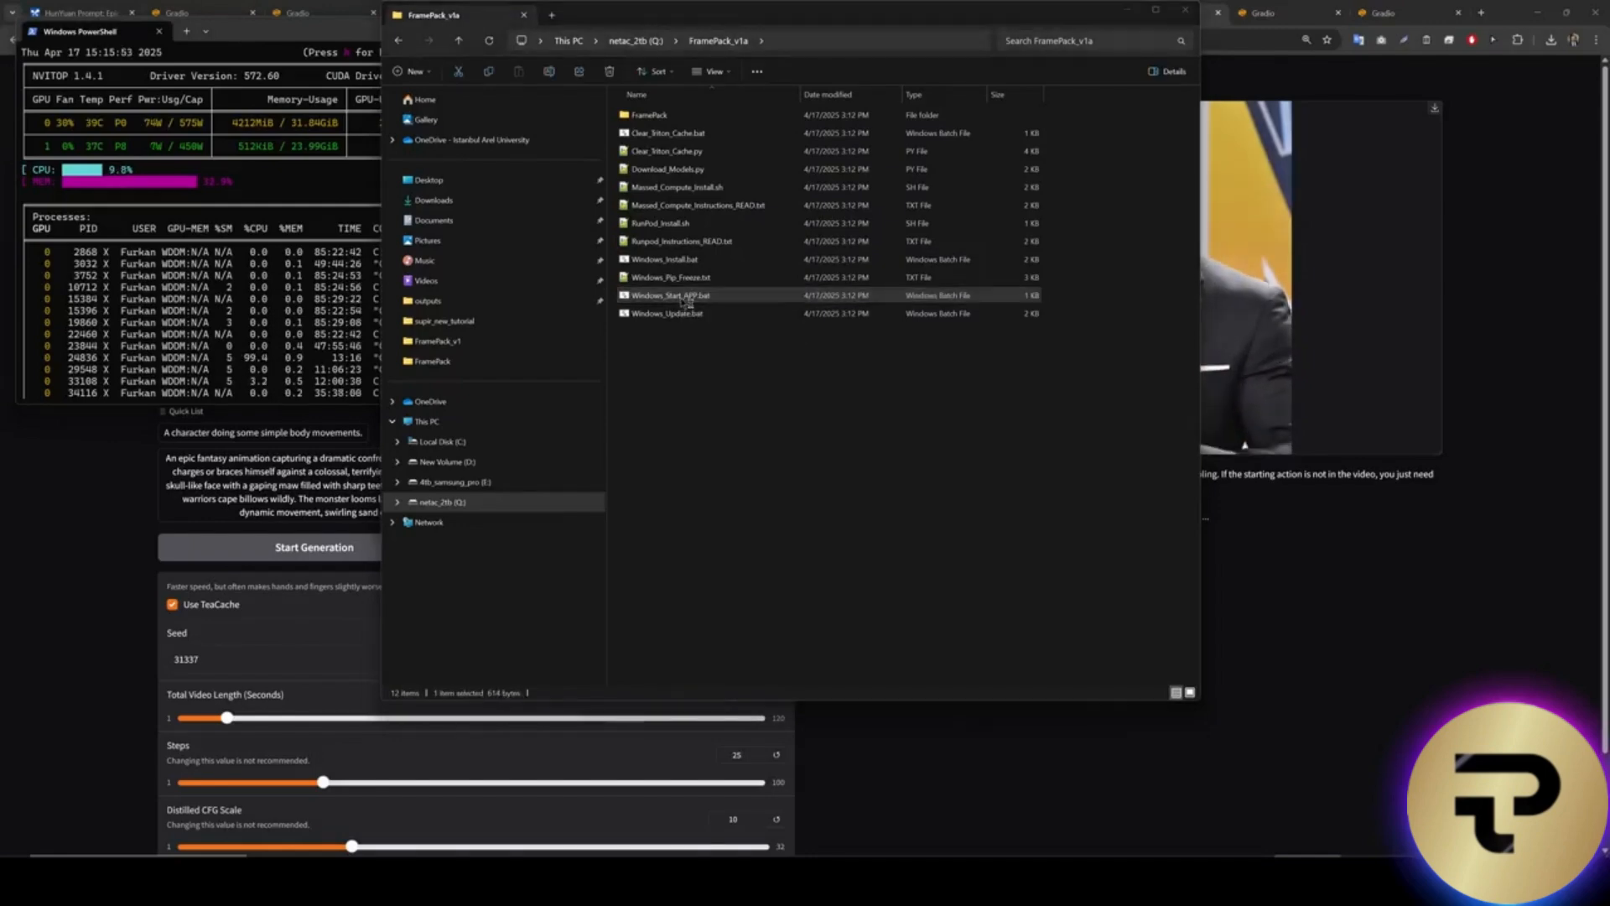
{"action": "double_click", "coordinate": [683, 303]}
{"action": "left_click", "coordinate": [680, 348]}
{"action": "left_click", "coordinate": [849, 547]}
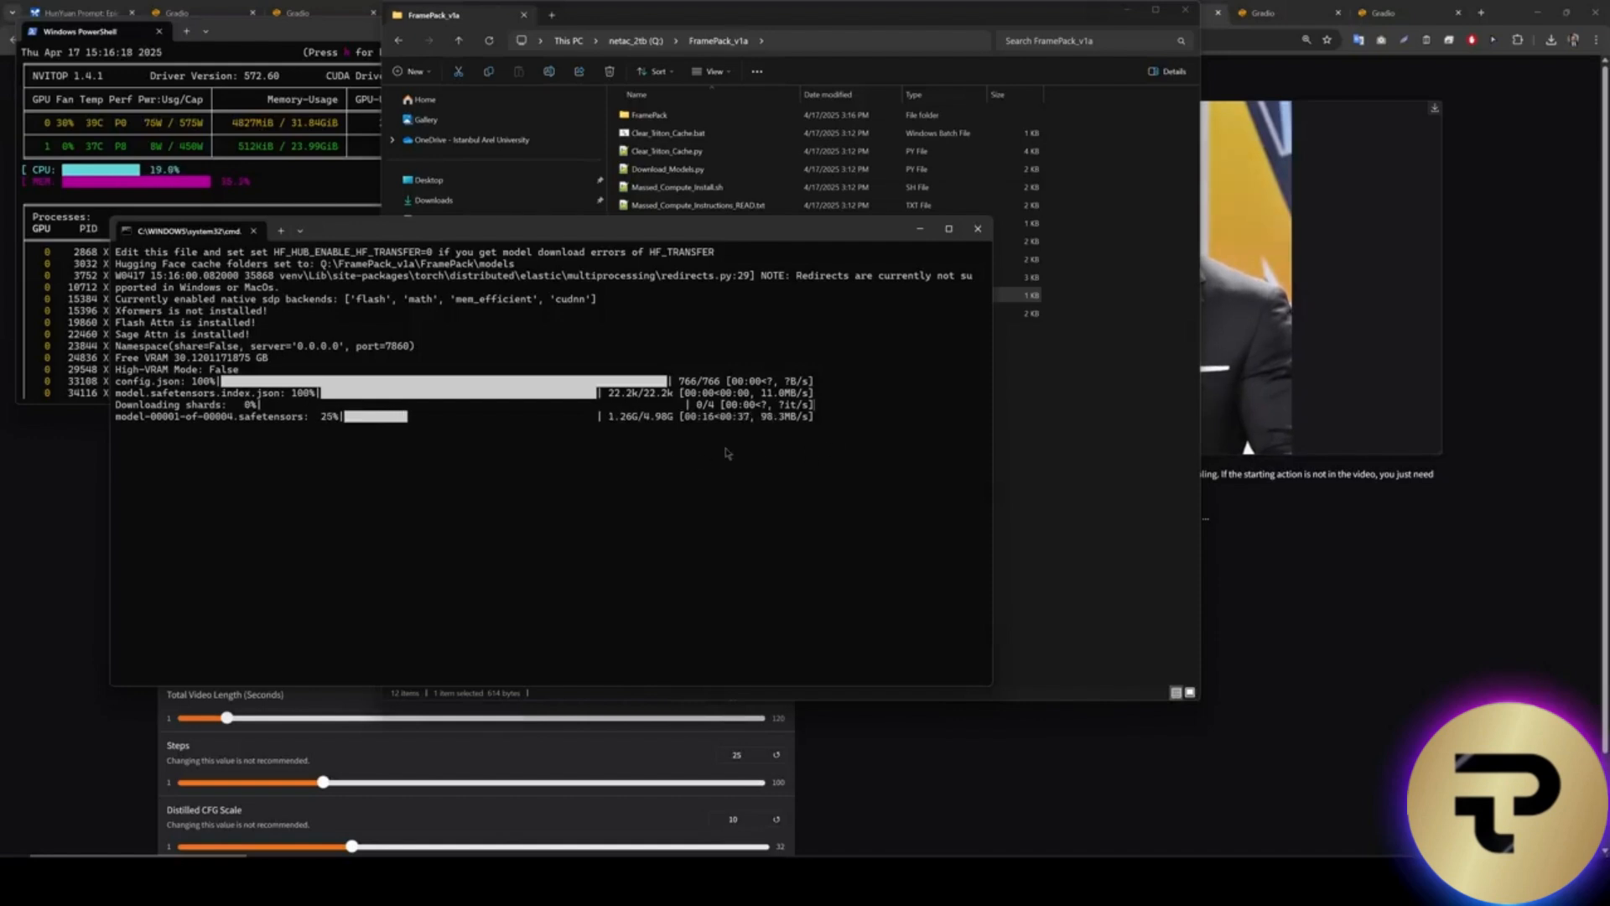
Change HF_HUB_ENABLE_HF_TRANSFER to 0 in Windows_Start_APP.bat with Notepad and close the file.
{"action": "key", "text": "alt+Tab"}
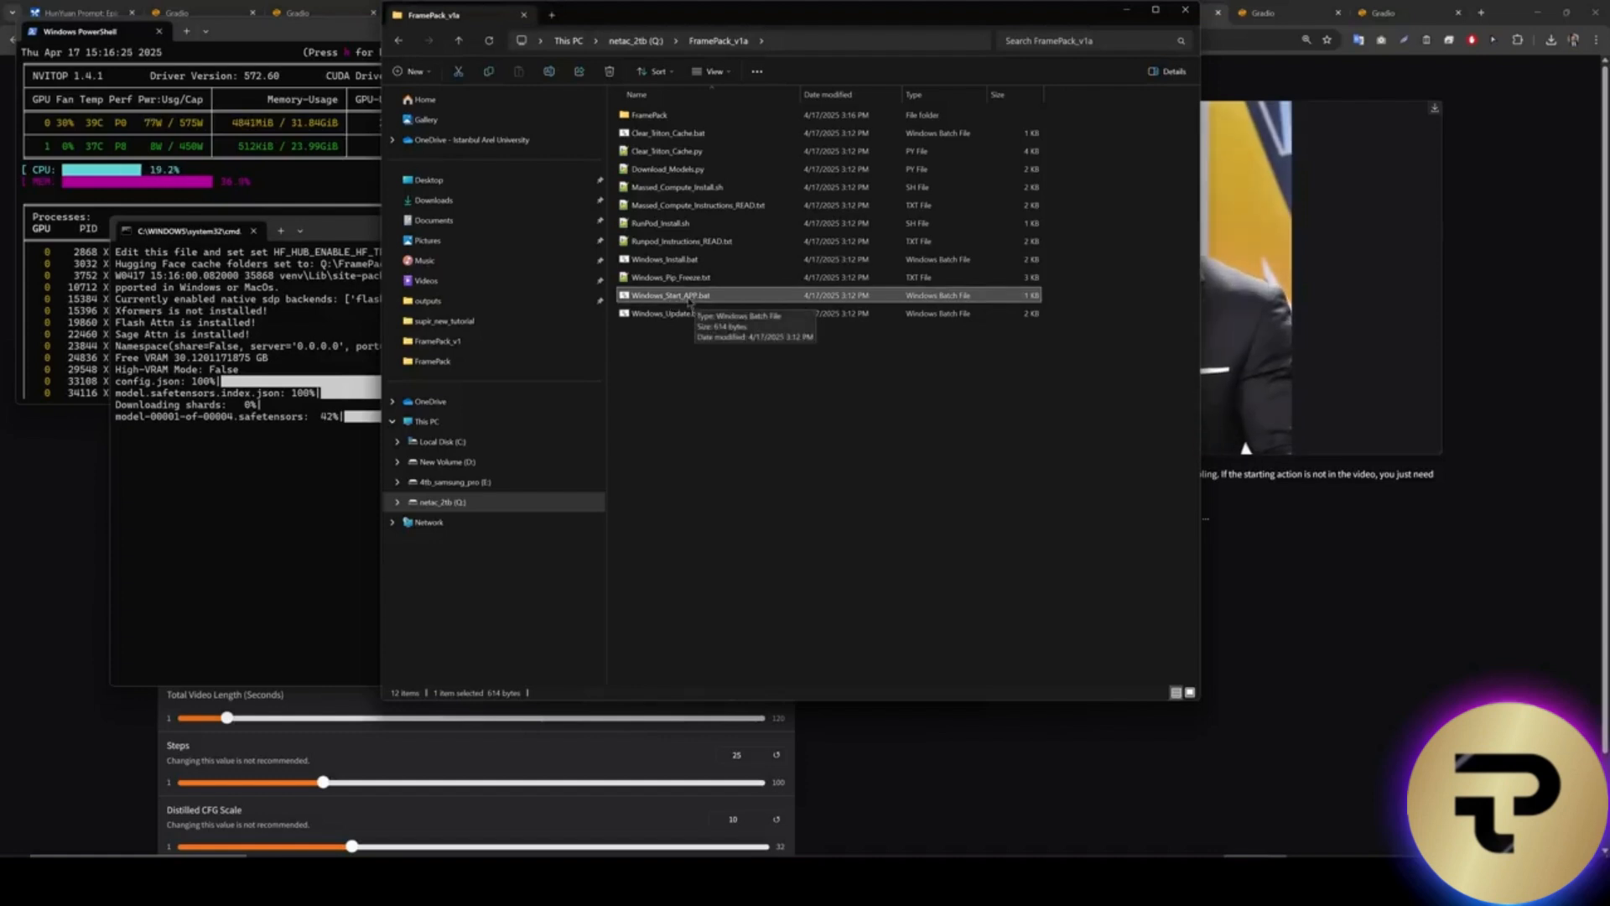
{"action": "right_click", "coordinate": [690, 304]}
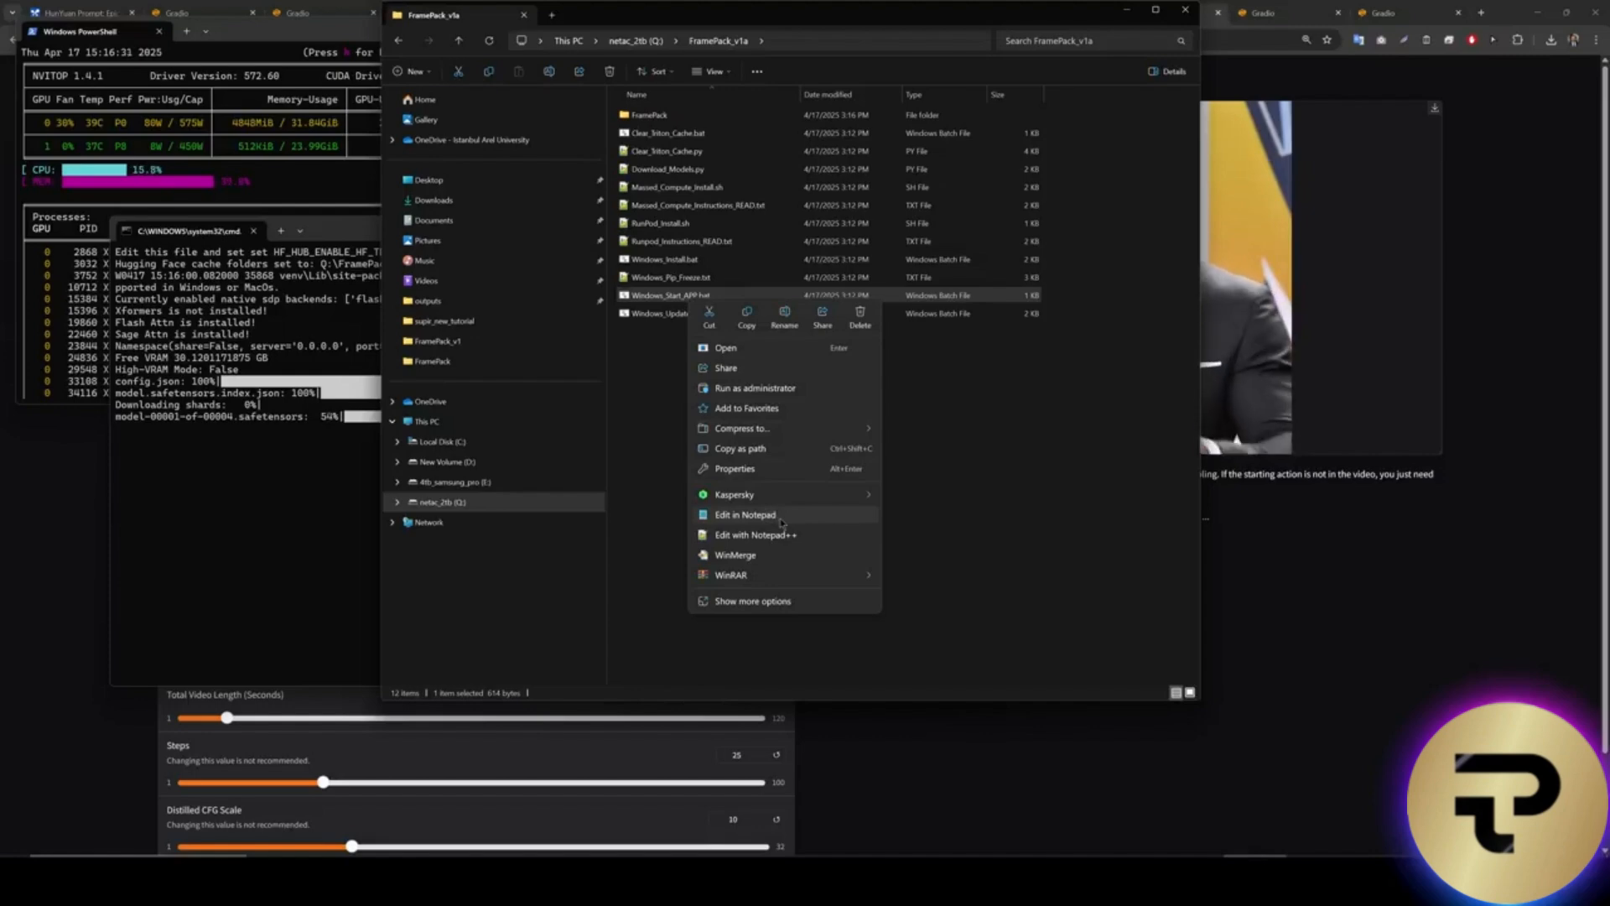
{"action": "left_click", "coordinate": [780, 519]}
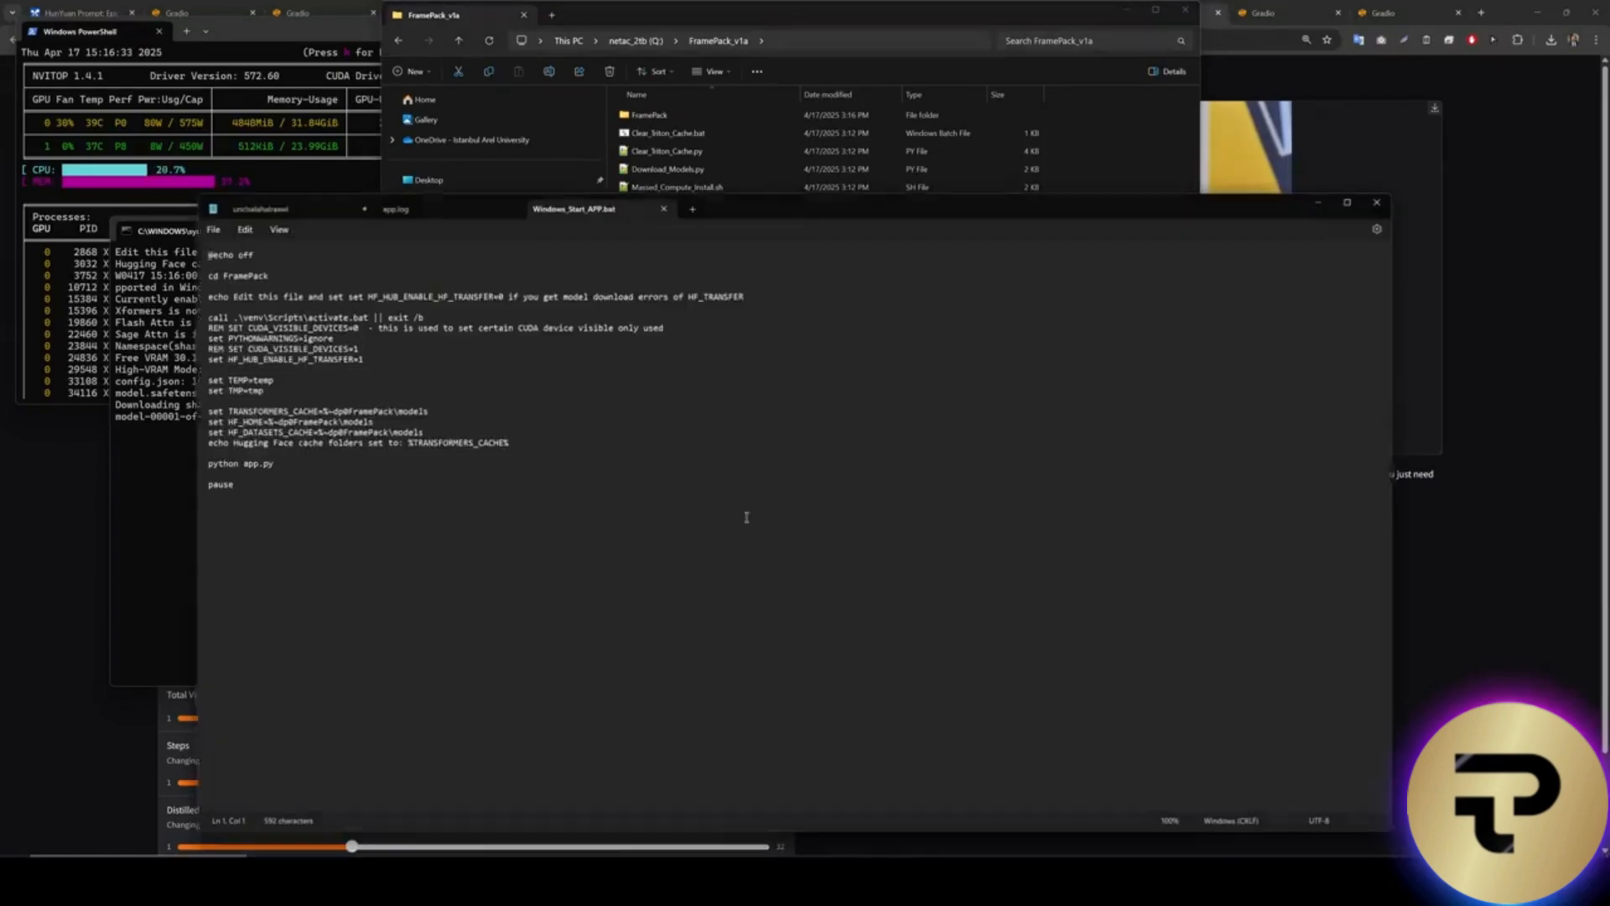
{"action": "left_click_drag", "start_coordinate": [492, 458], "coordinate": [206, 458]}
{"action": "left_click", "coordinate": [487, 464]}
{"action": "double_click", "coordinate": [487, 458]}
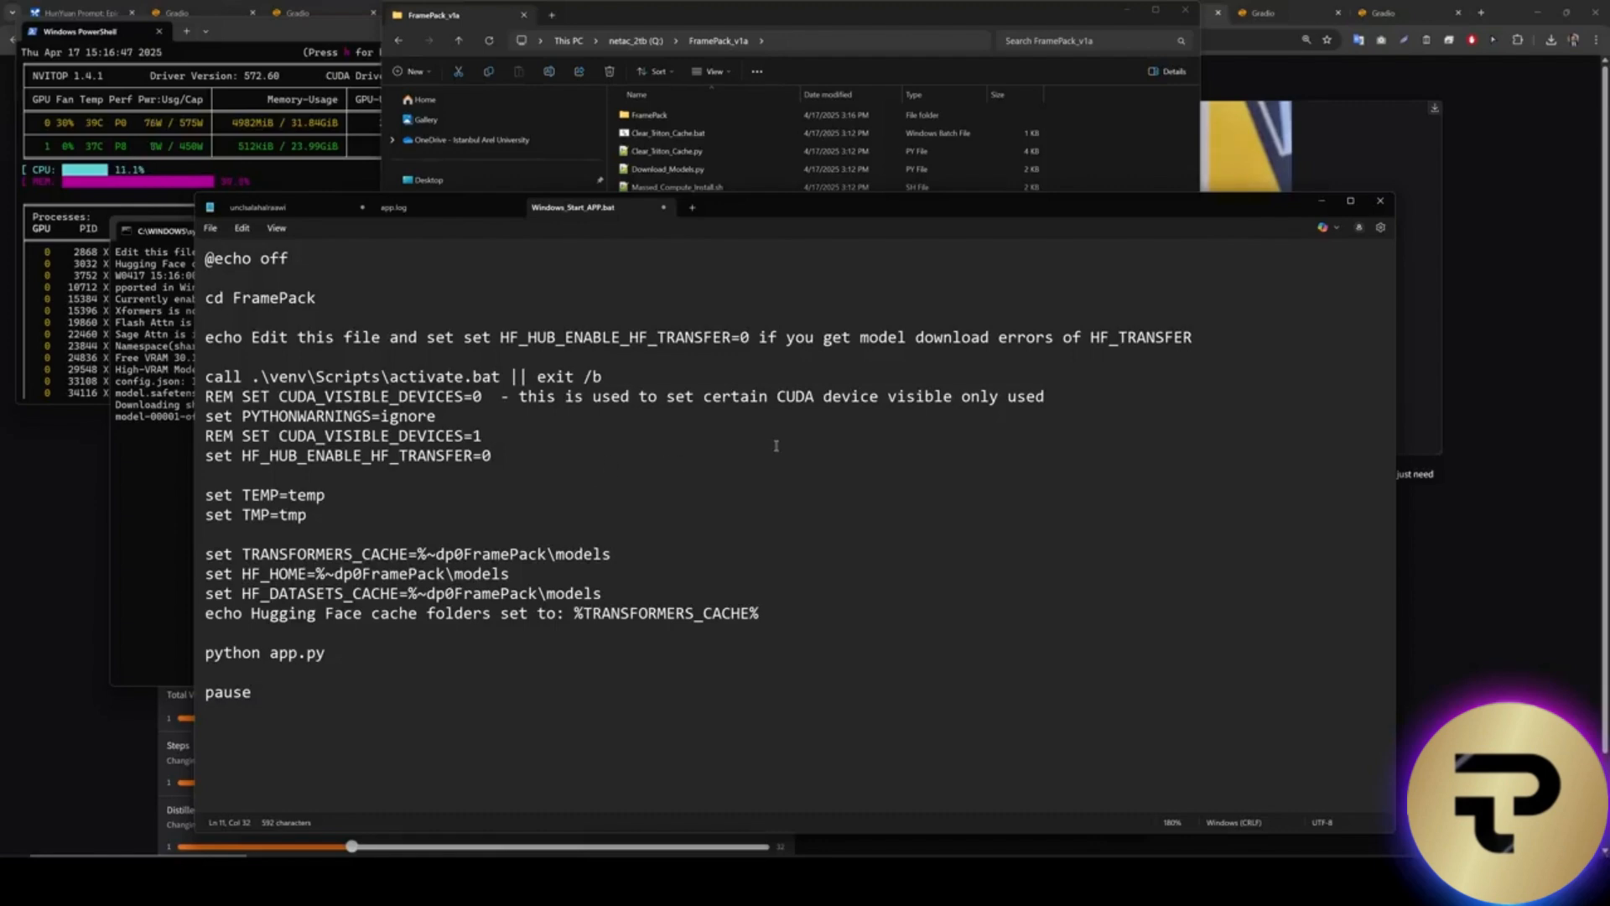
{"action": "left_click", "coordinate": [1381, 202]}
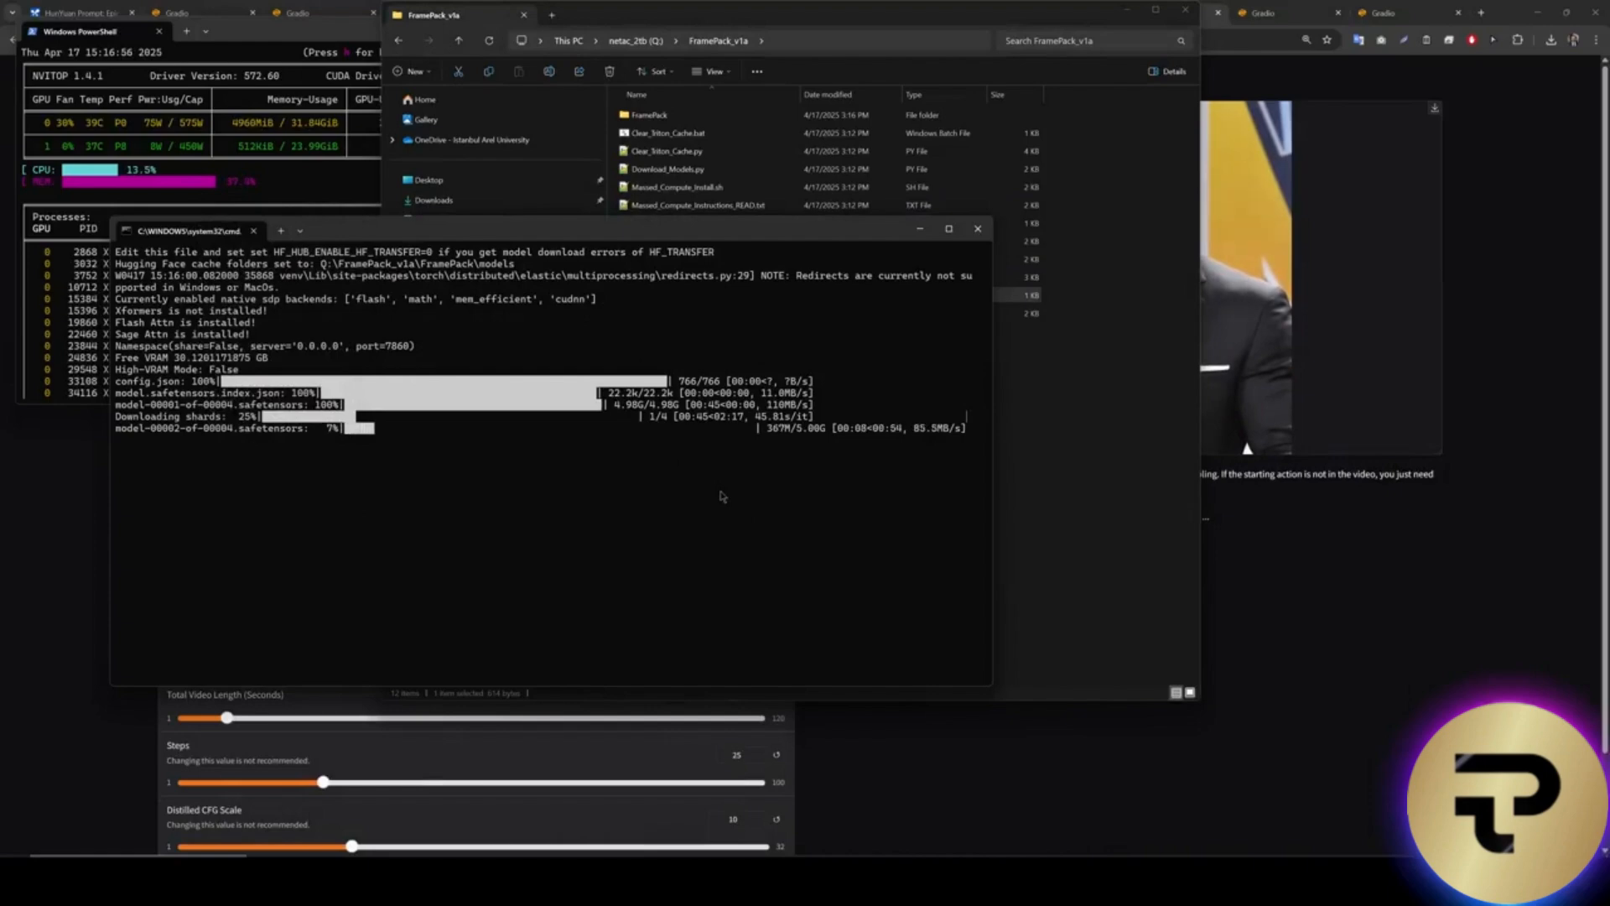
Open Windows_Start_APP.bat in Notepad++ and set HF_HUB_ENABLE_HF_TRANSFER to 0.
{"action": "key", "text": "alt+Tab"}
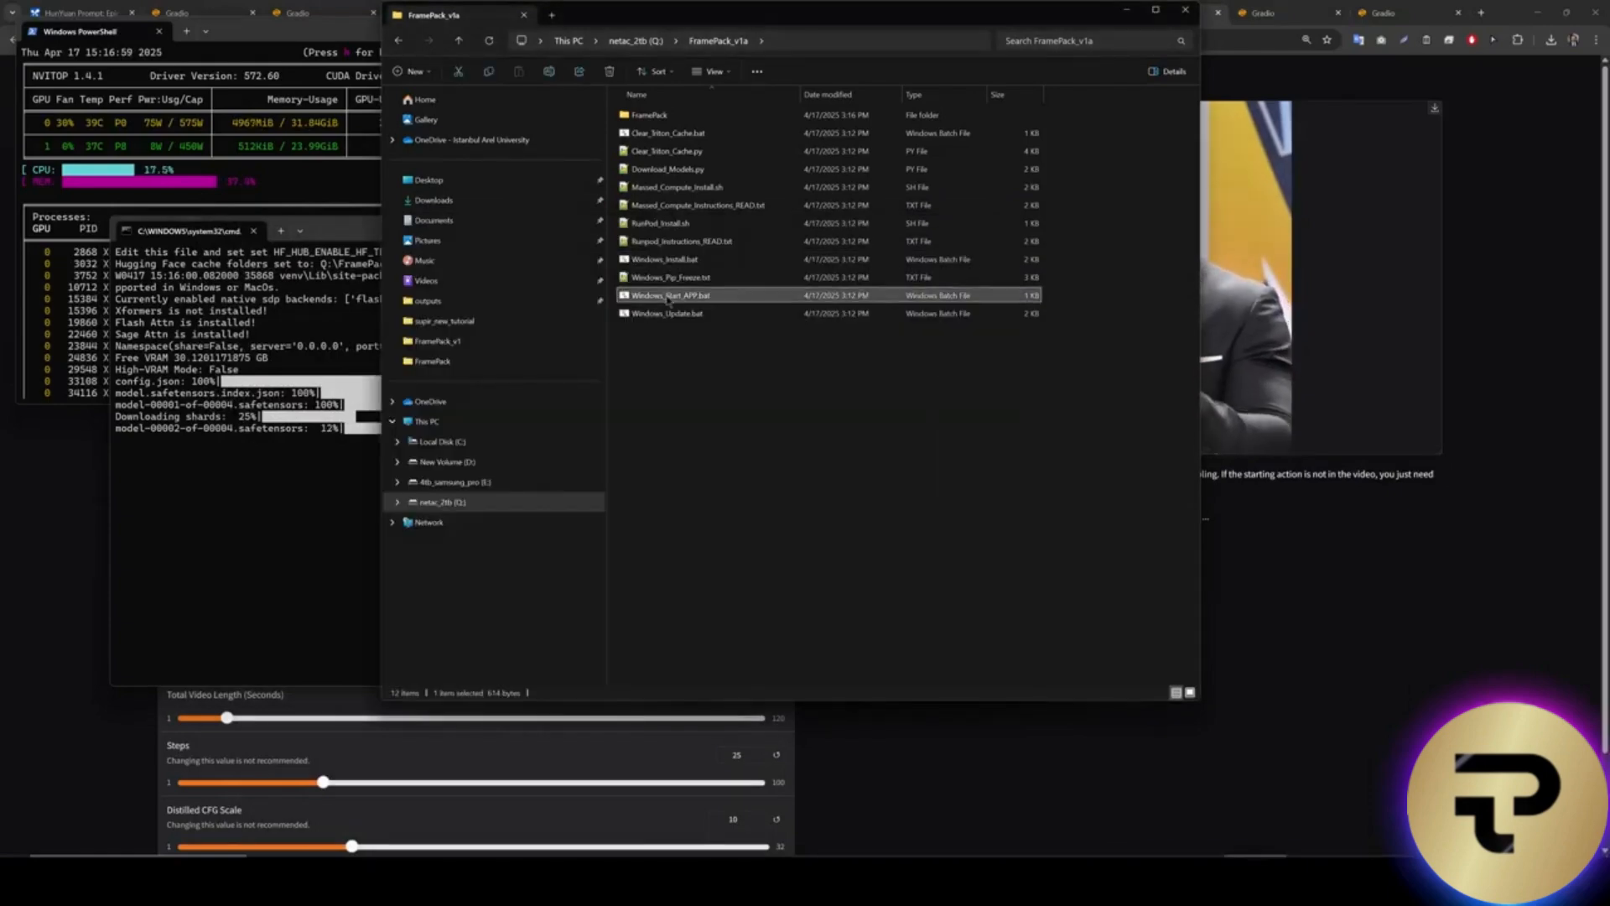
{"action": "right_click", "coordinate": [668, 297]}
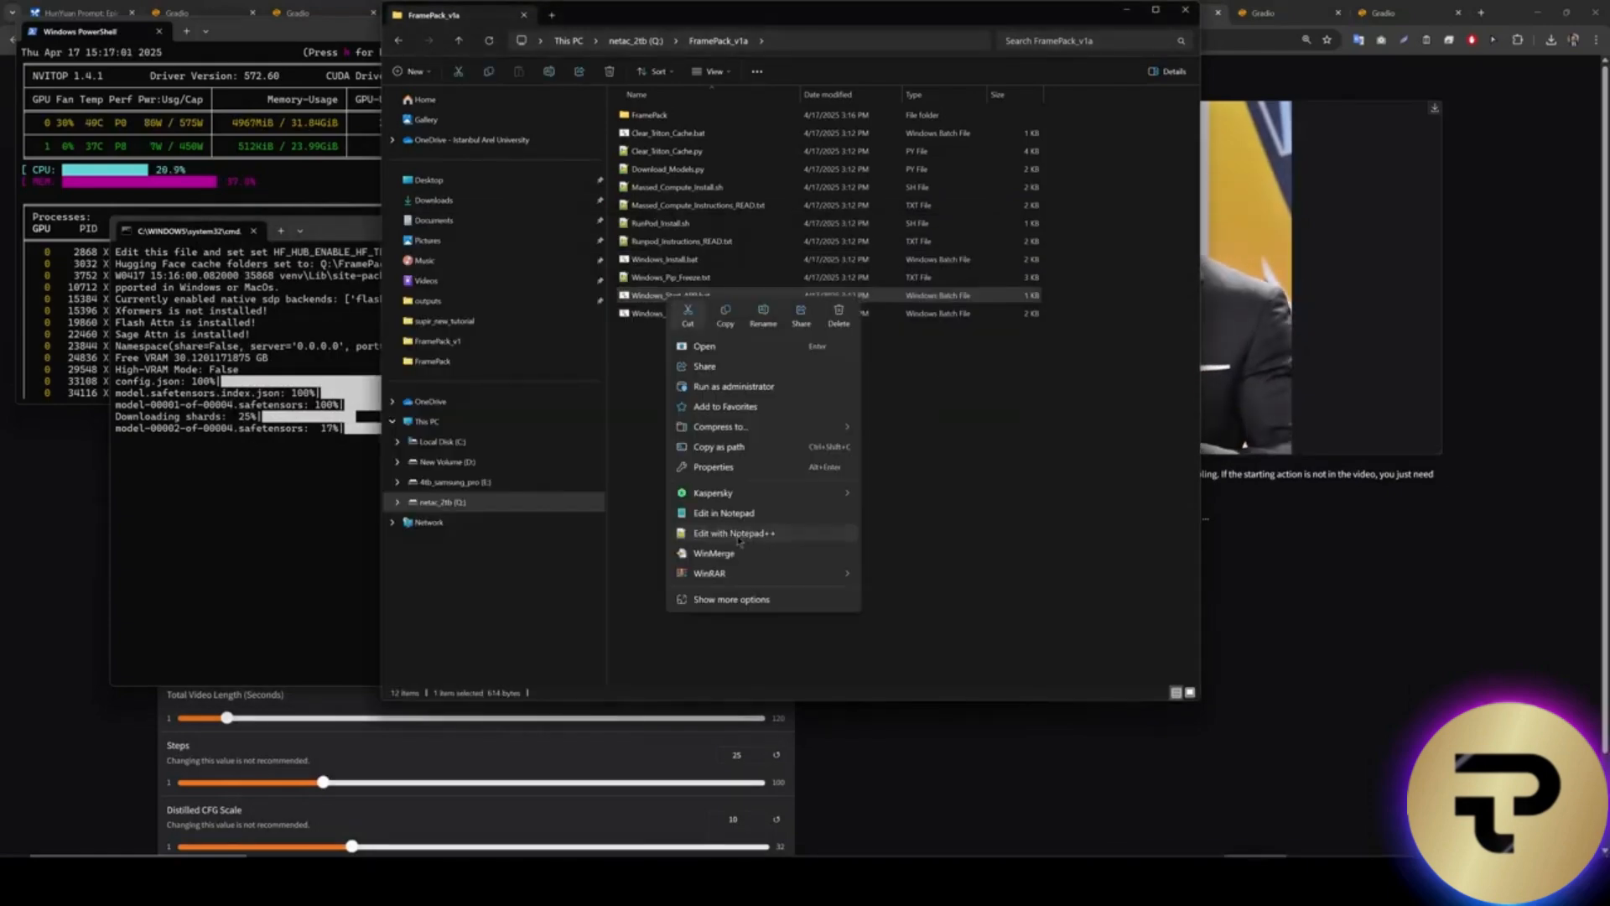
{"action": "left_click", "coordinate": [741, 534]}
{"action": "scroll", "coordinate": [374, 269], "scroll_direction": "up", "scroll_amount": 1}
{"action": "double_click", "coordinate": [411, 295]}
{"action": "type", "text": "0"}
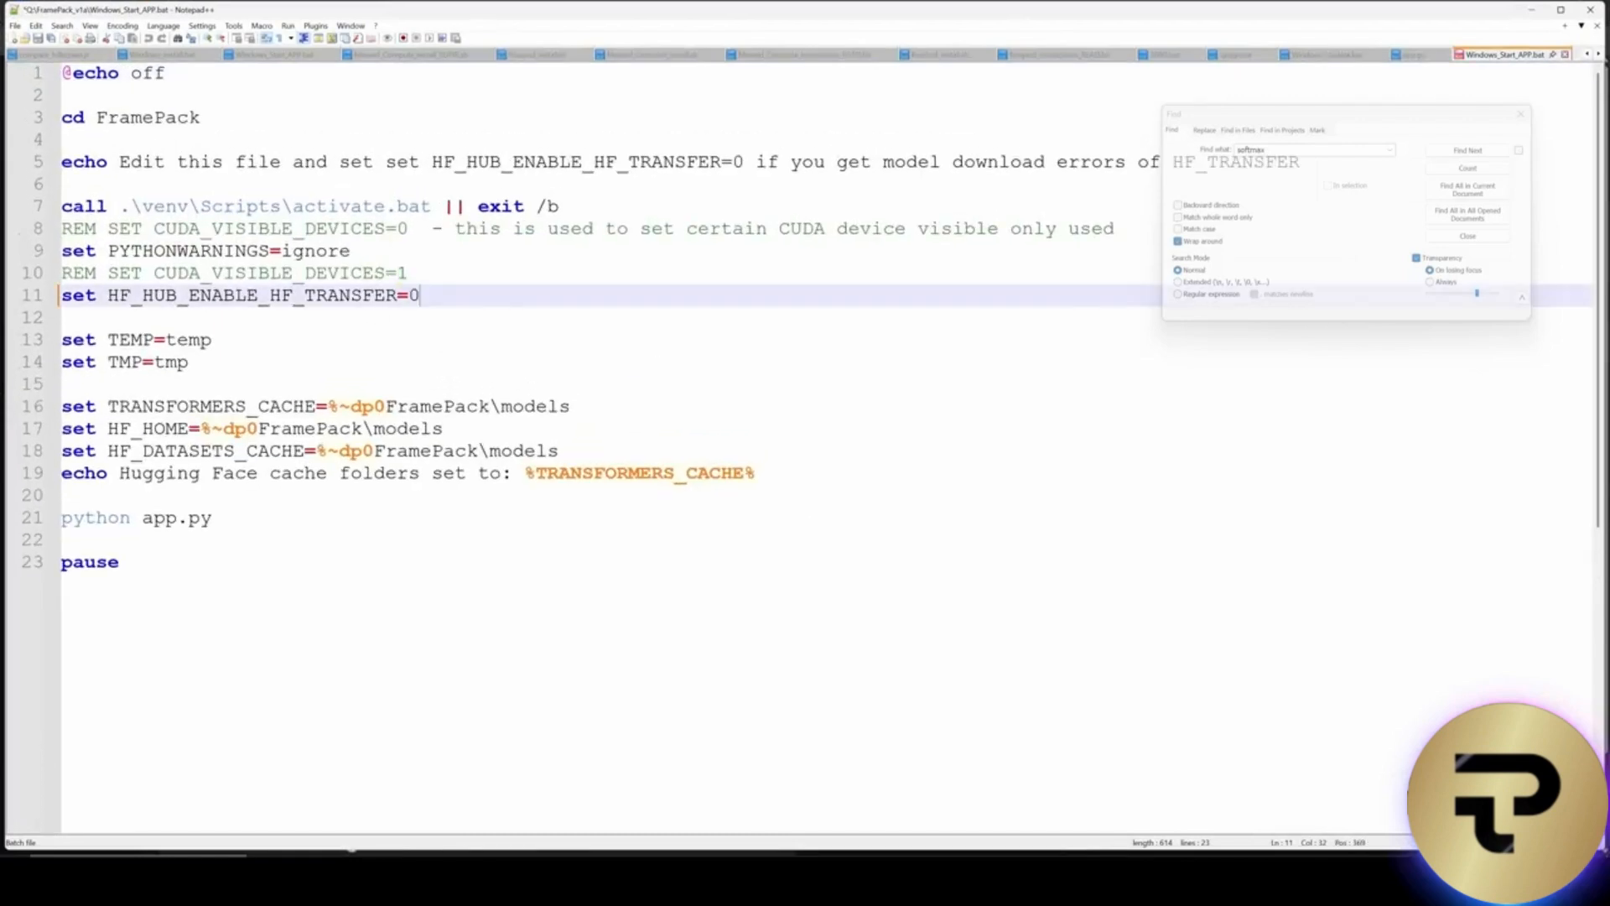
{"action": "left_click", "coordinate": [1531, 12]}
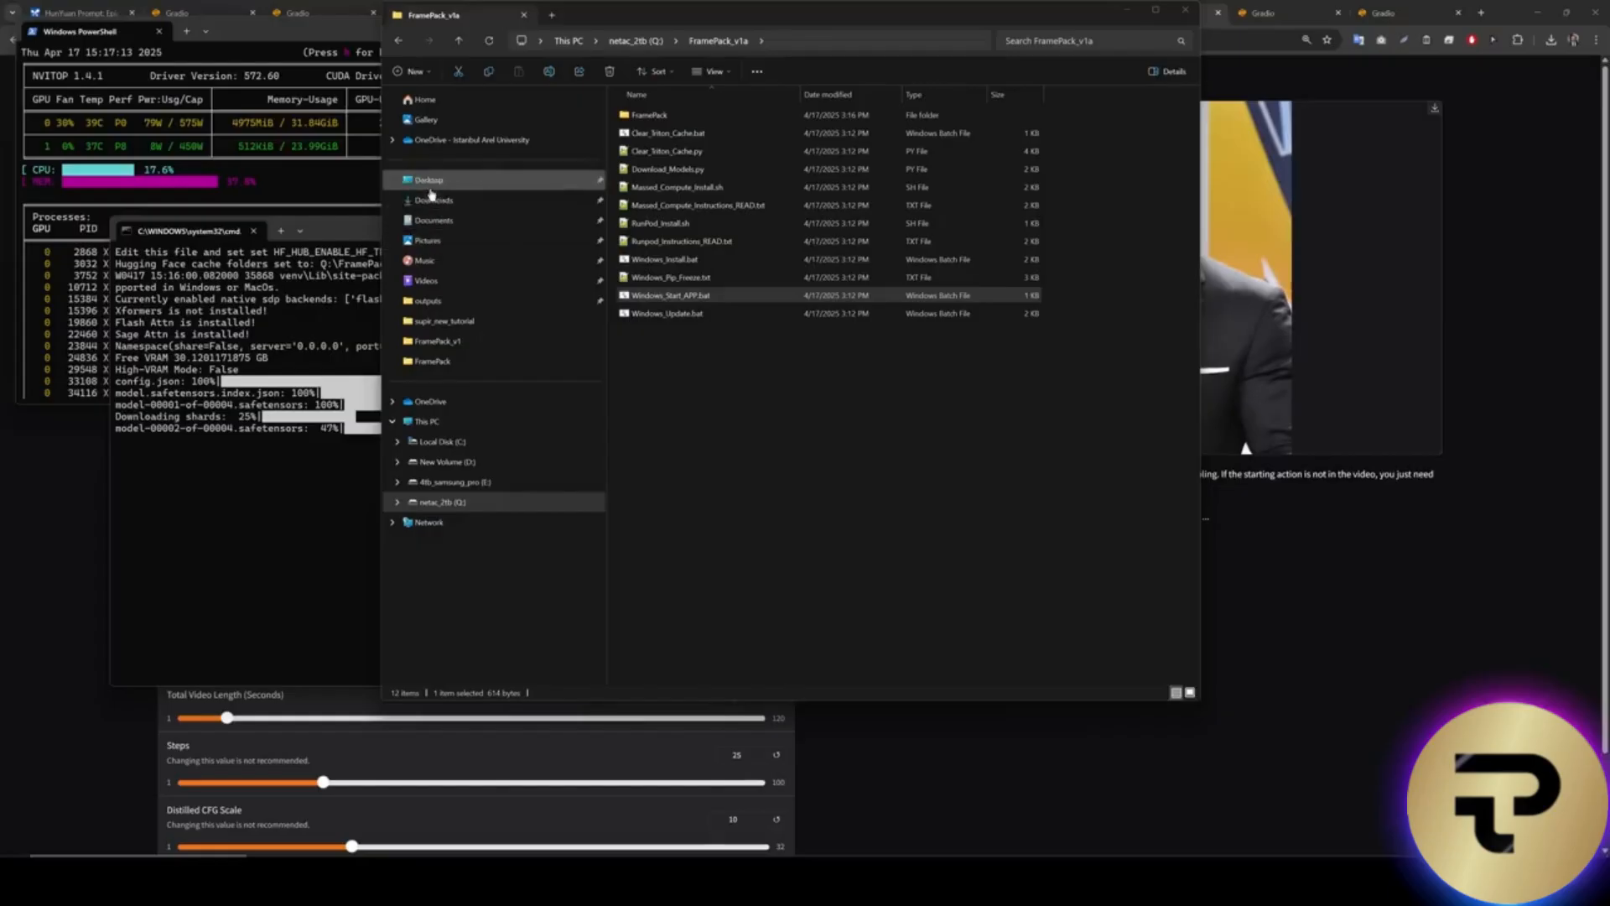
Stop the FramePack_v1a model download by closing the app's console window.
{"action": "left_click", "coordinate": [1126, 10]}
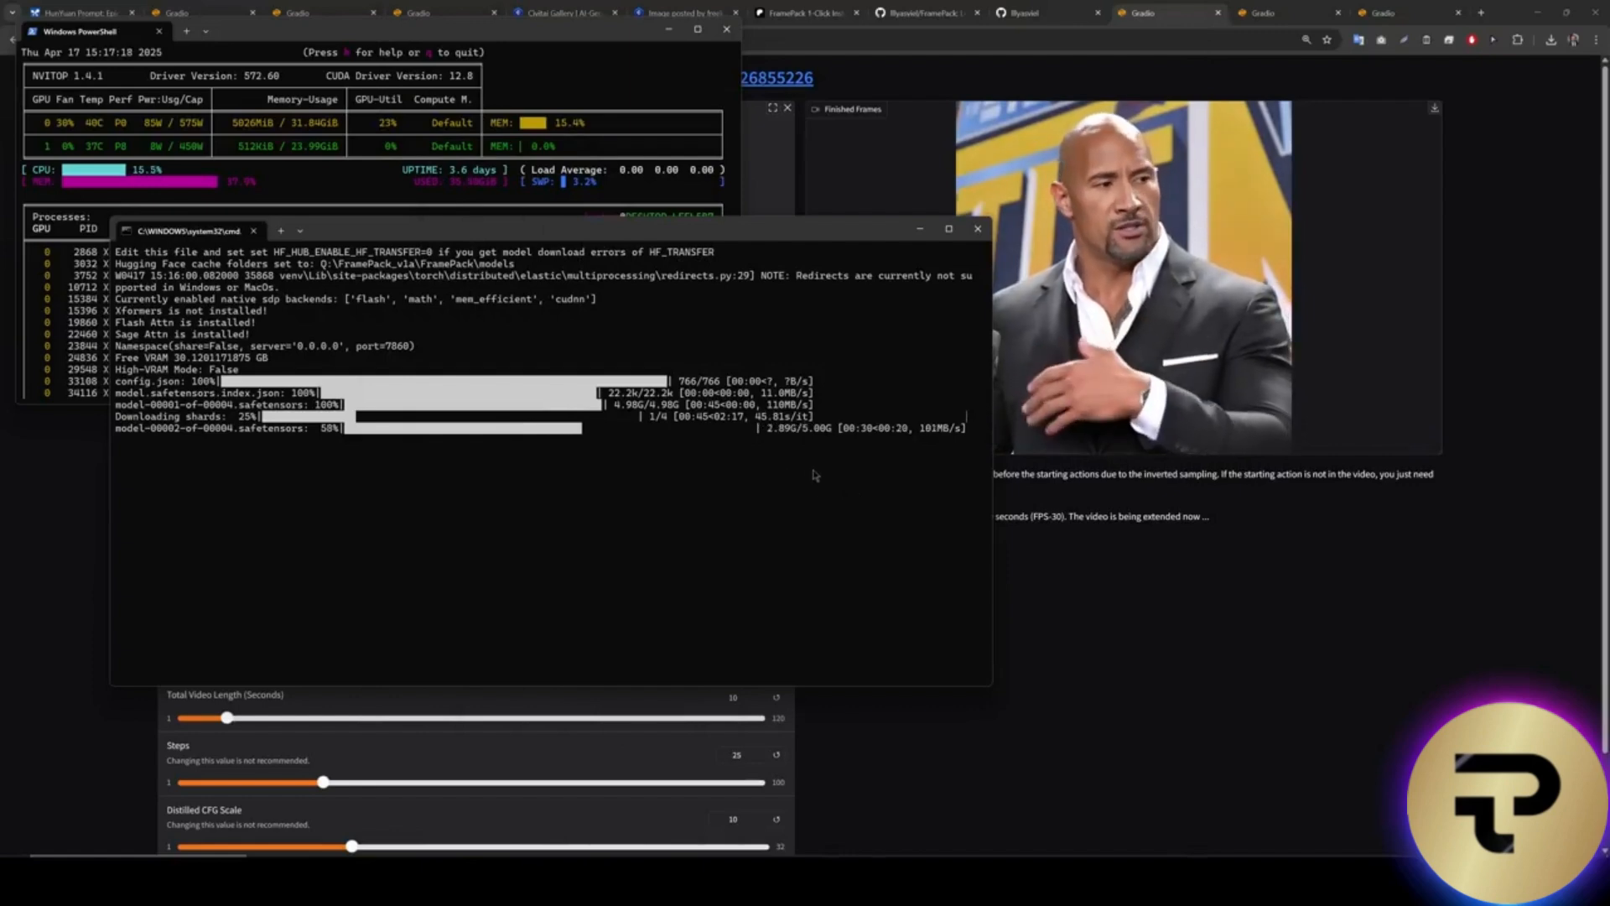
{"action": "mouse_move", "coordinate": [1003, 253]}
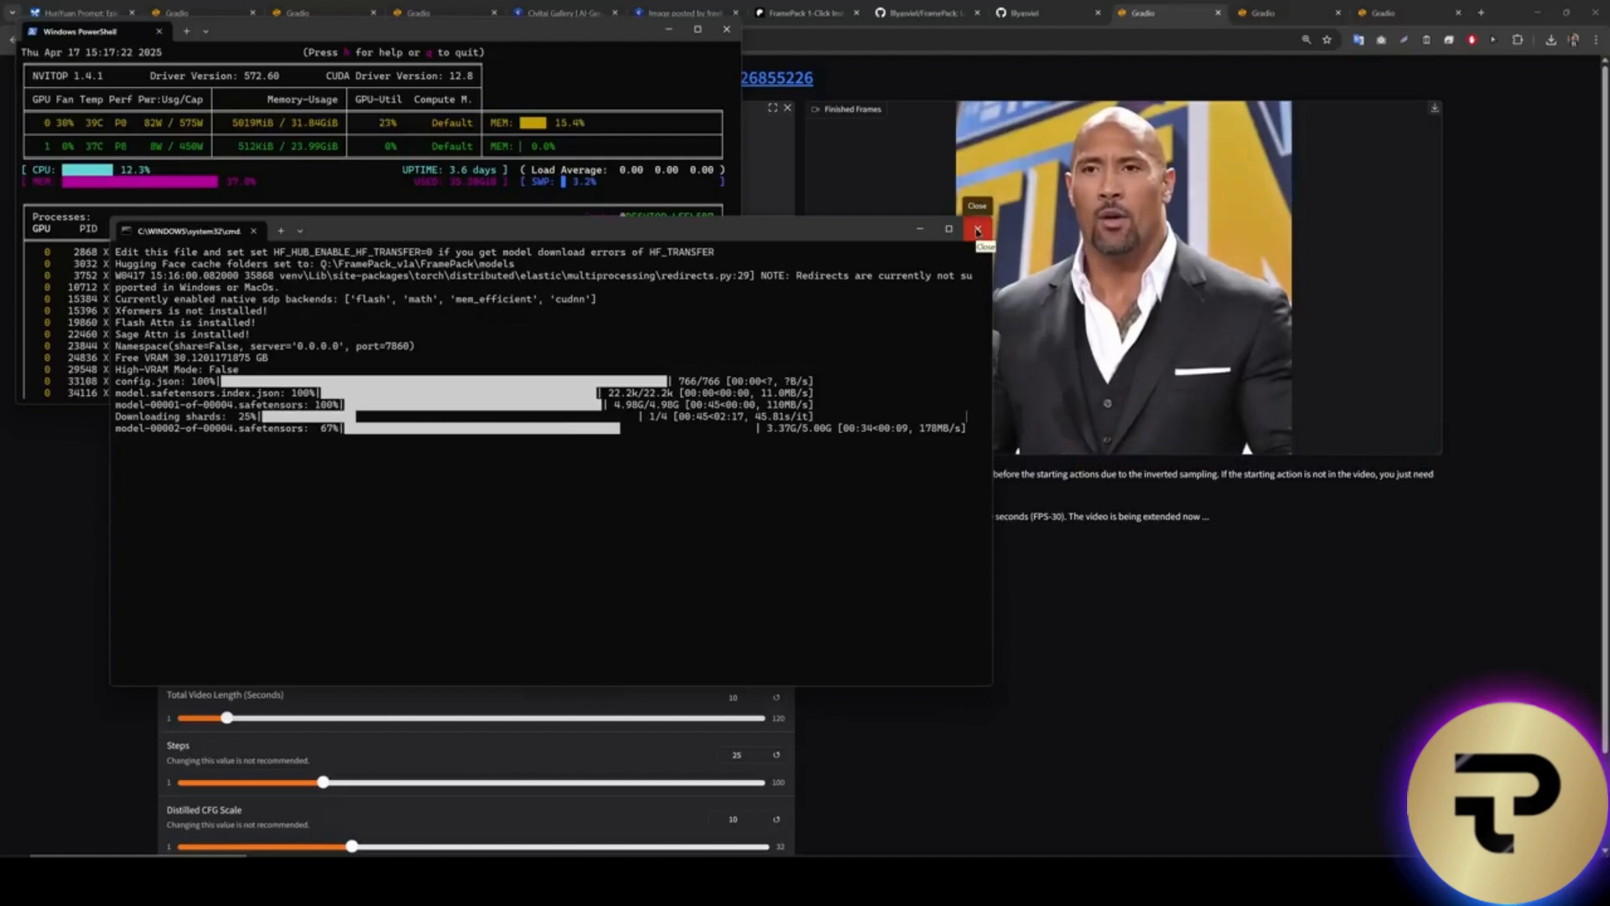
{"action": "left_click", "coordinate": [977, 230]}
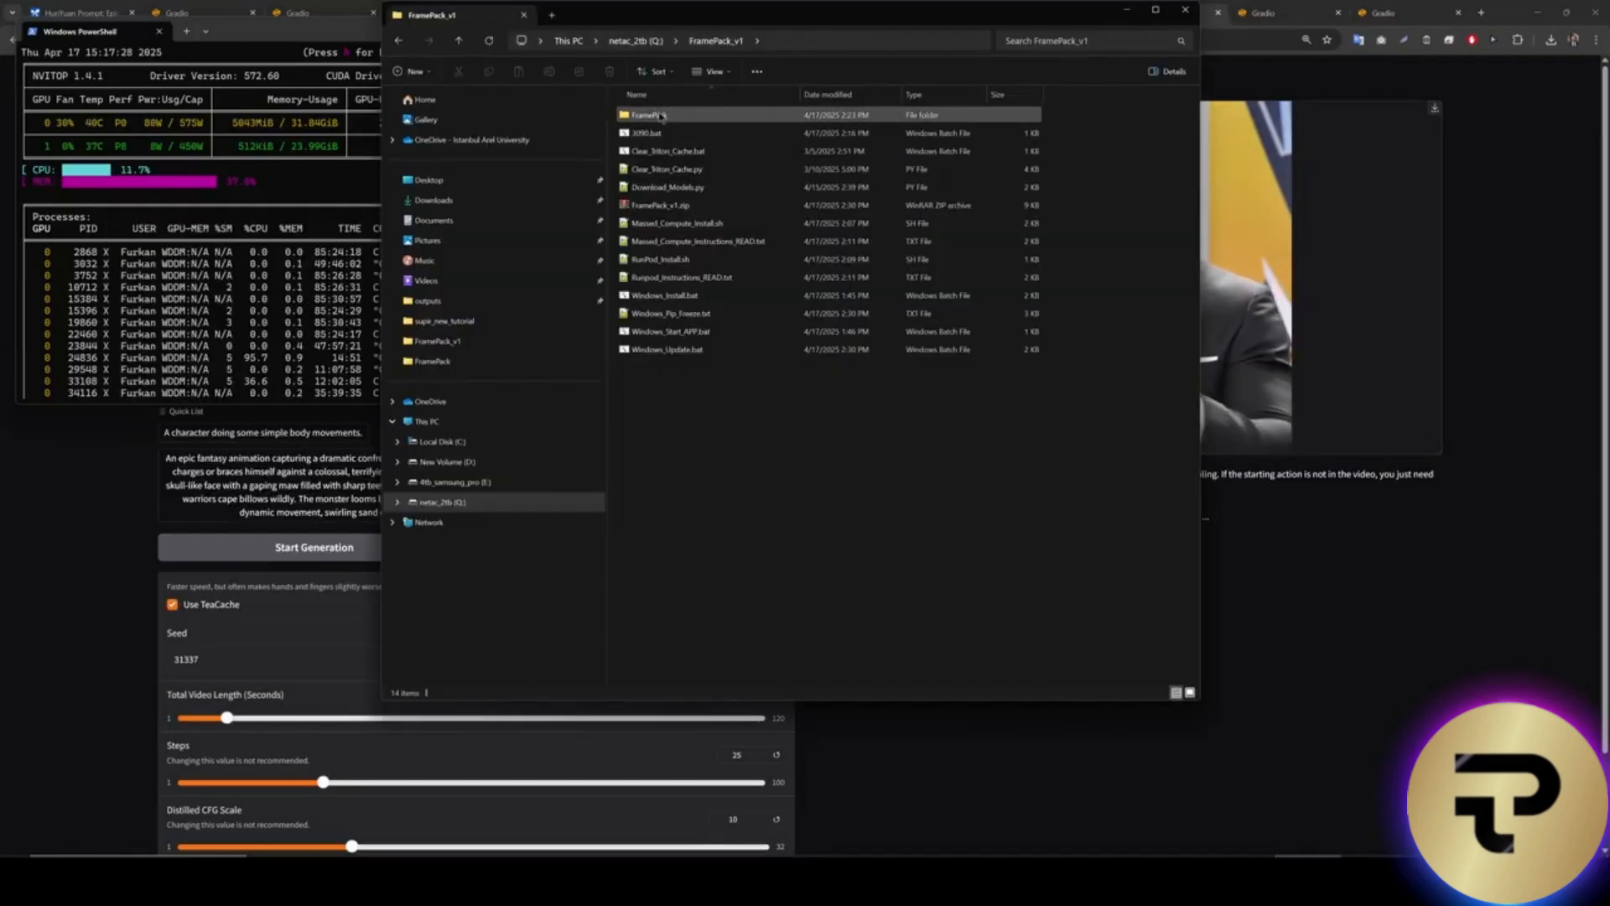
Check the models folder of the existing FramePack_v1 installation and launch the app with its Windows_Start_APP.bat.
{"action": "double_click", "coordinate": [678, 111]}
{"action": "left_click", "coordinate": [661, 191]}
{"action": "double_click", "coordinate": [660, 190]}
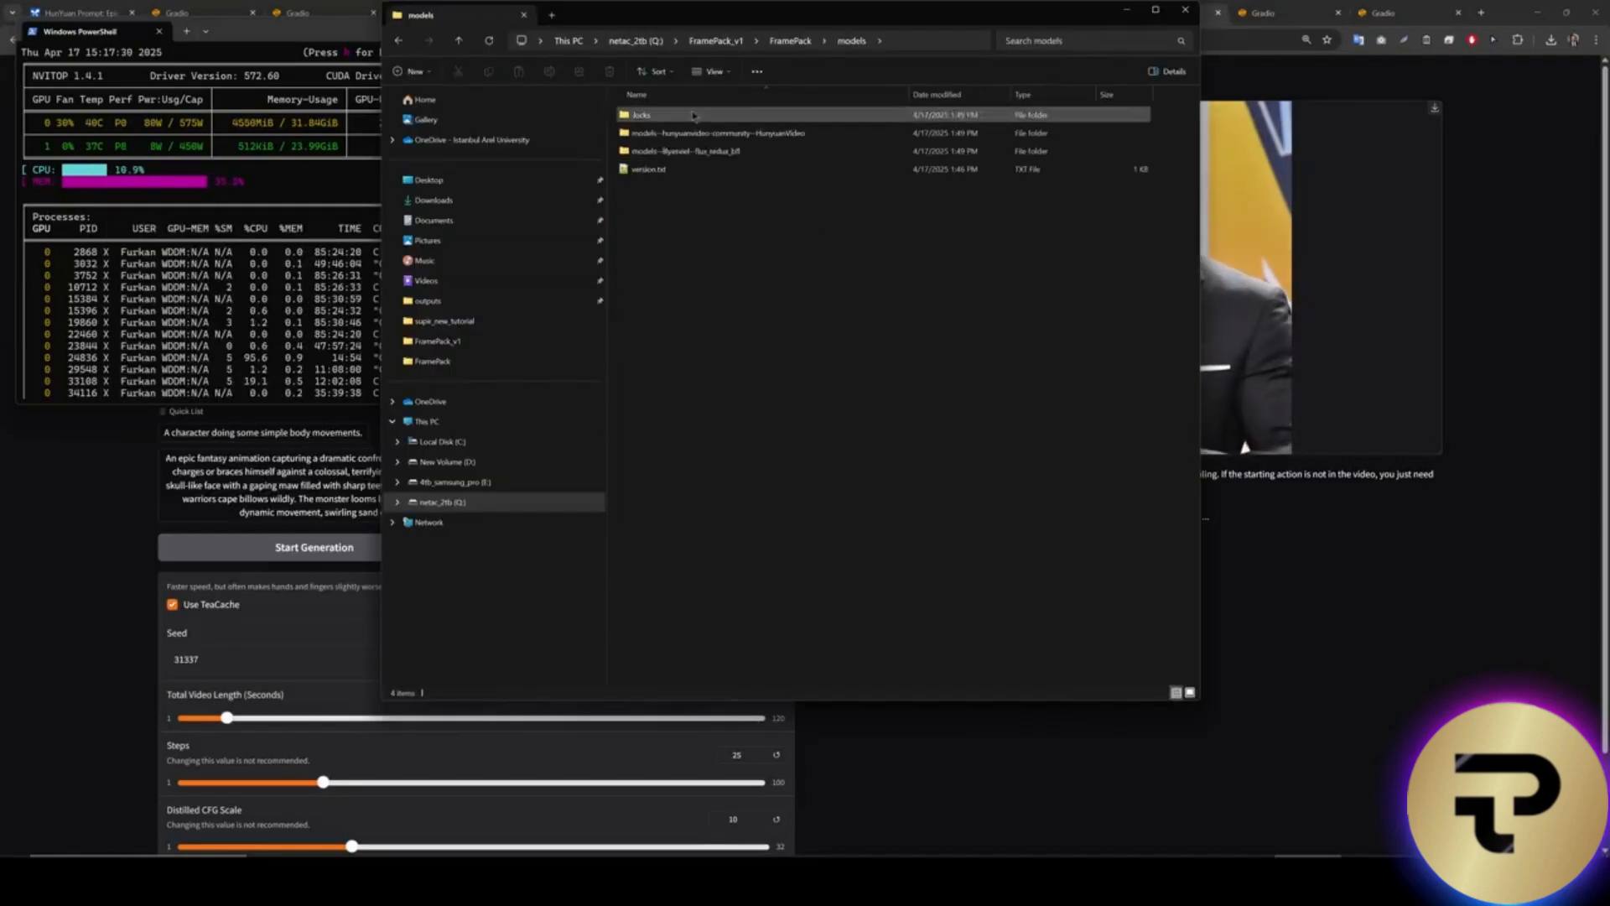
{"action": "left_click", "coordinate": [715, 41]}
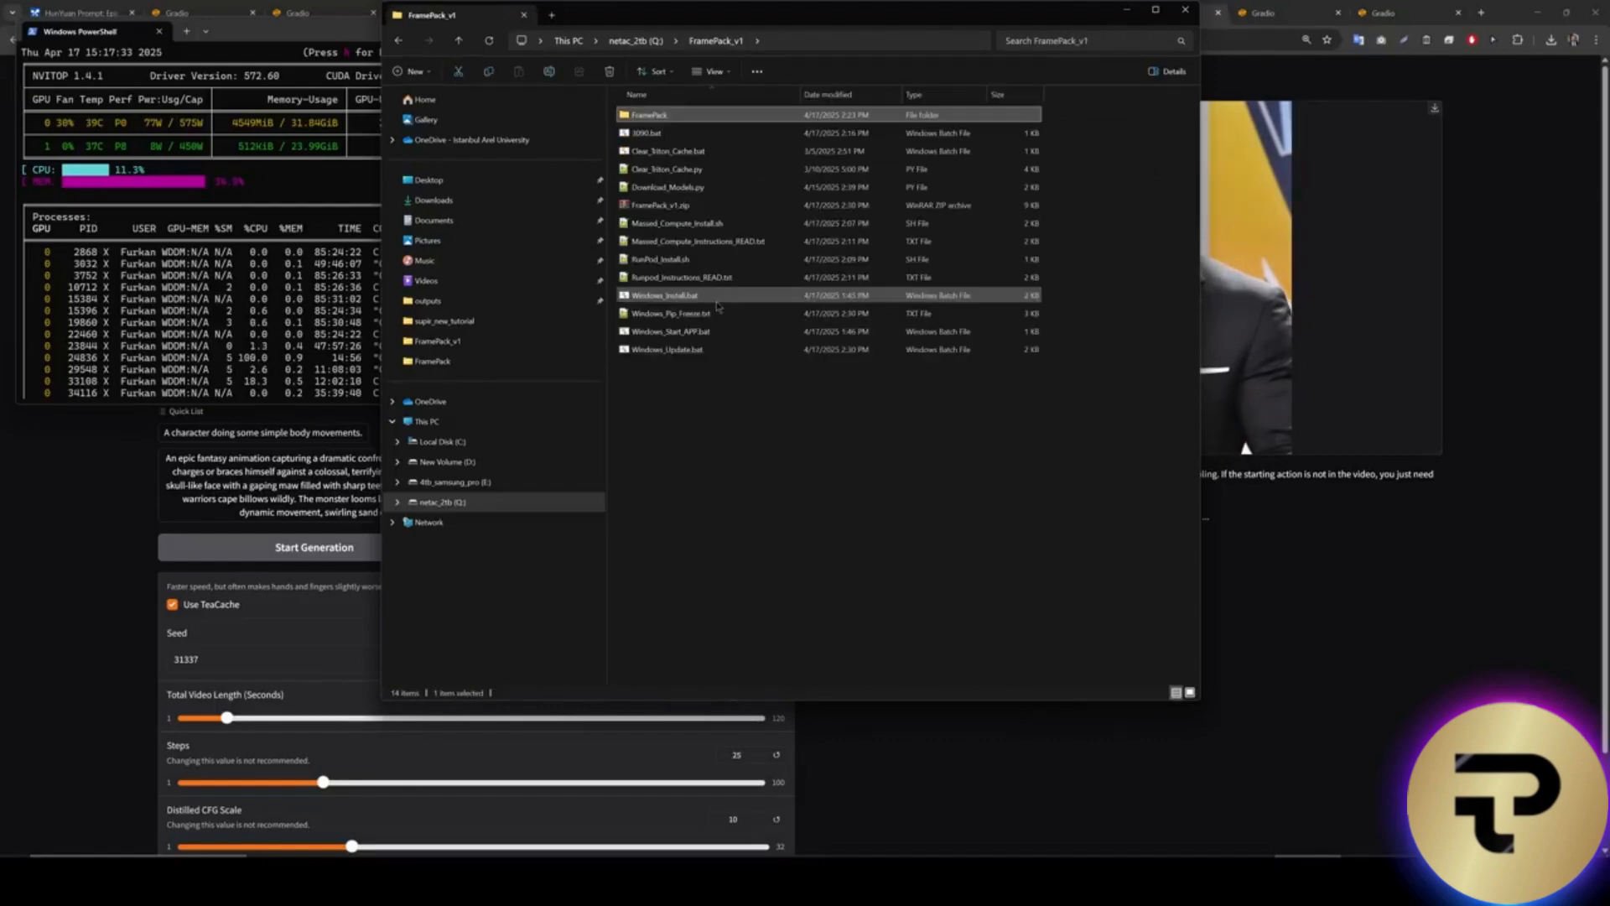
{"action": "double_click", "coordinate": [691, 332]}
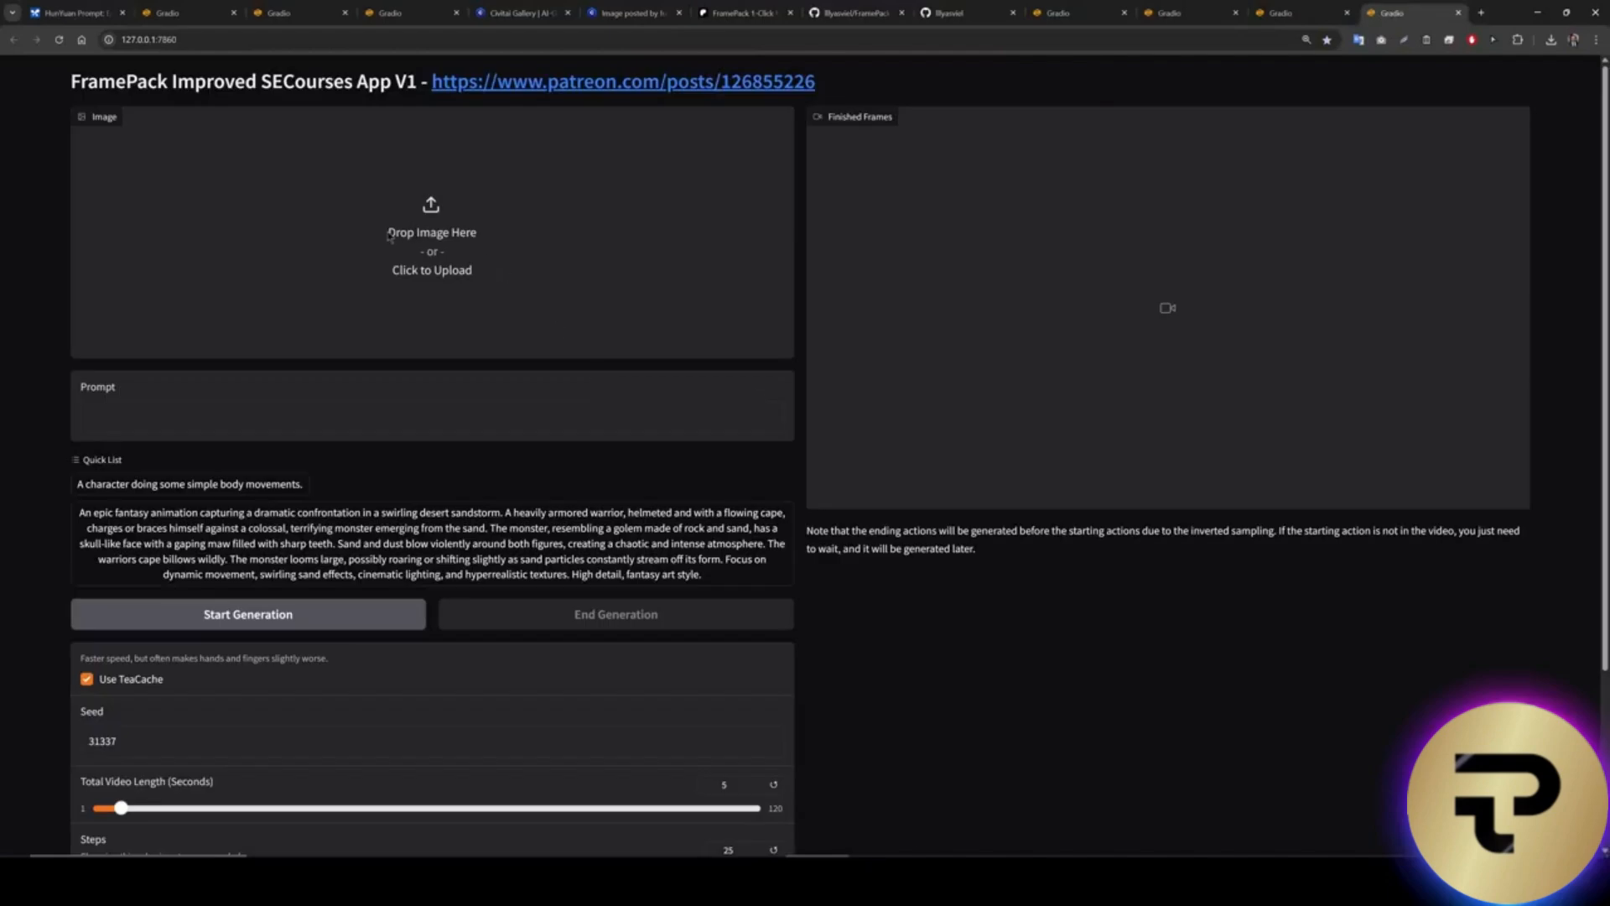
Load the dark-haired swordsman image with the glowing red blade from Downloads as the input image.
{"action": "left_click", "coordinate": [390, 237]}
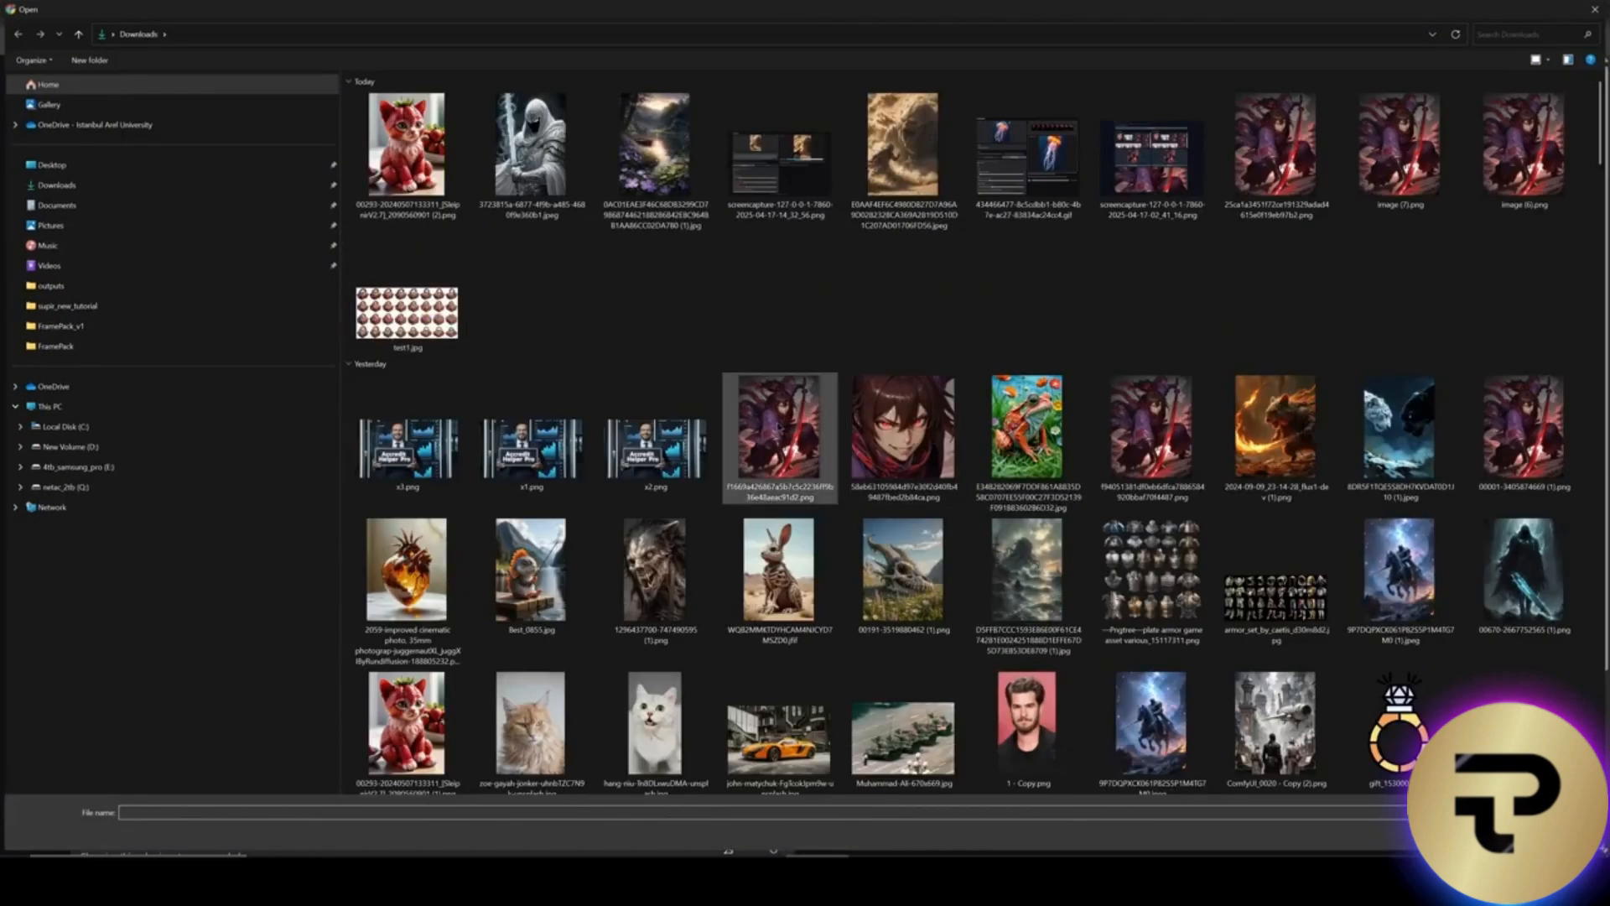
{"action": "double_click", "coordinate": [776, 431]}
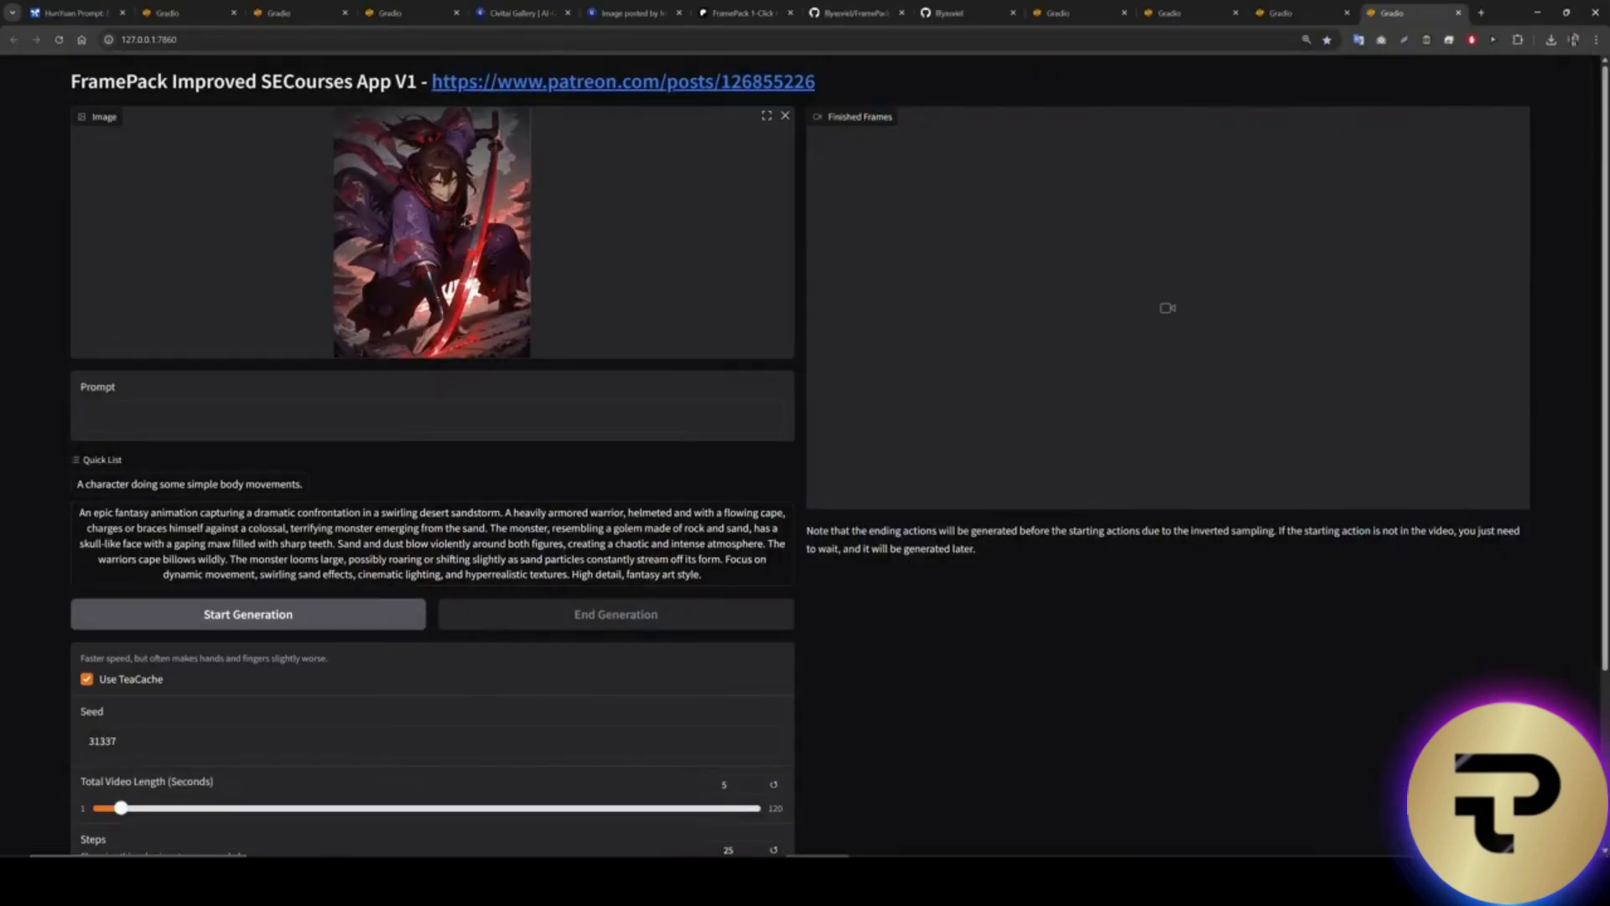
Switch to the Google AI Studio chat on the epic fantasy animation and copy its request "write a hunyuan prompt to animate this image".
{"action": "key", "text": "ctrl+plus"}
{"action": "key", "text": "ctrl+plus"}
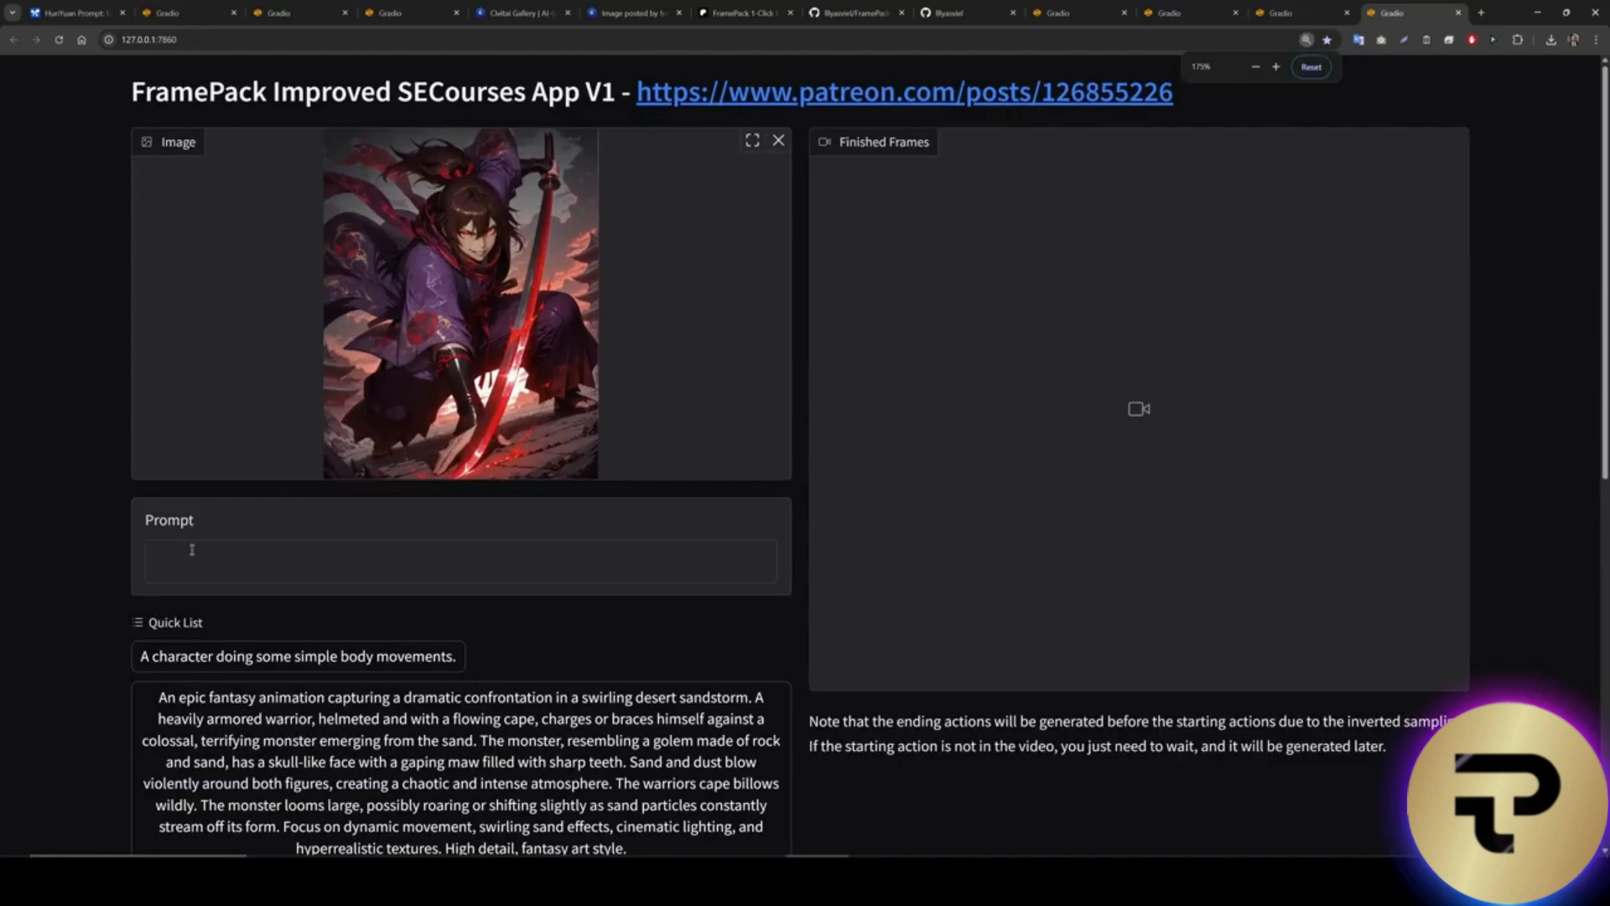
{"action": "key", "text": "ctrl+0"}
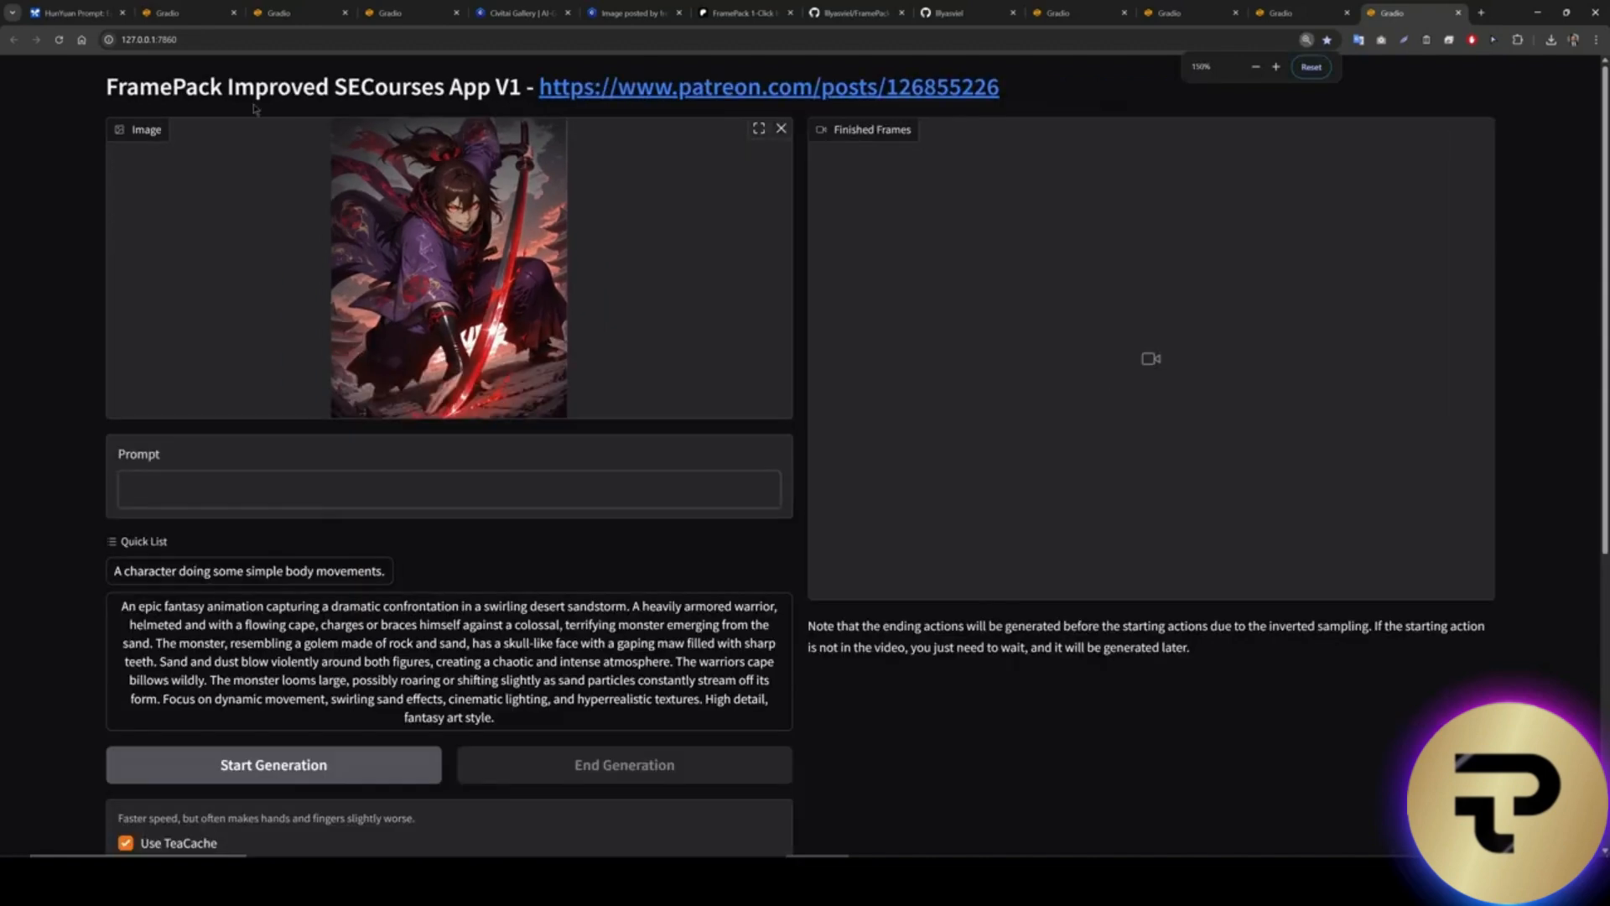
{"action": "left_click", "coordinate": [74, 12]}
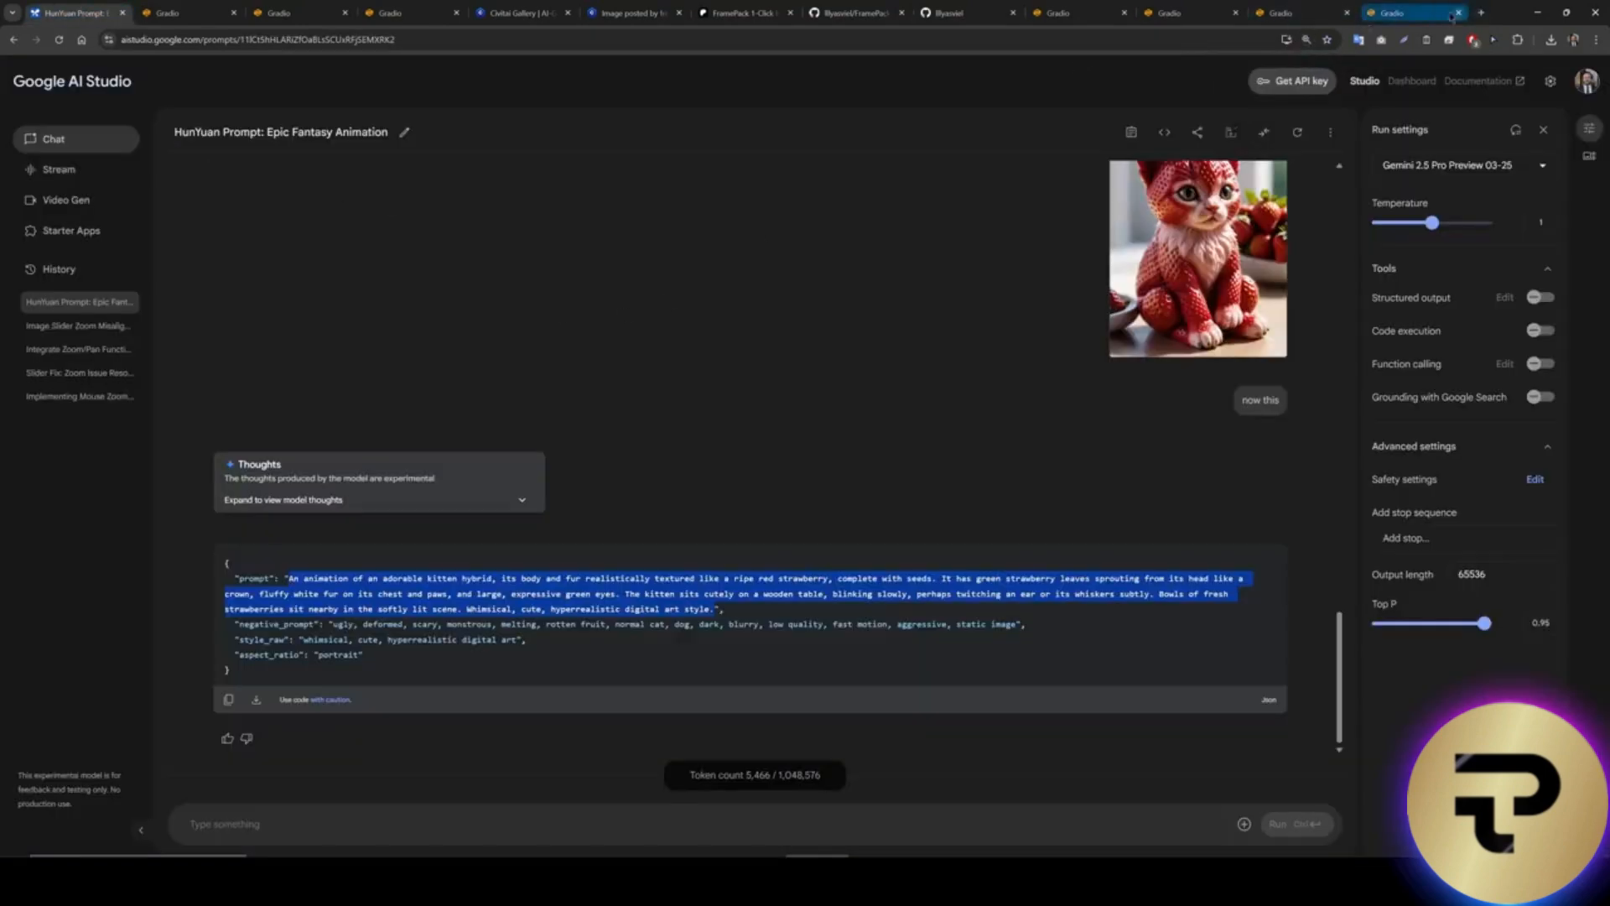
{"action": "scroll", "coordinate": [948, 376], "scroll_direction": "up", "scroll_amount": 4}
{"action": "scroll", "coordinate": [948, 376], "scroll_direction": "up", "scroll_amount": 10}
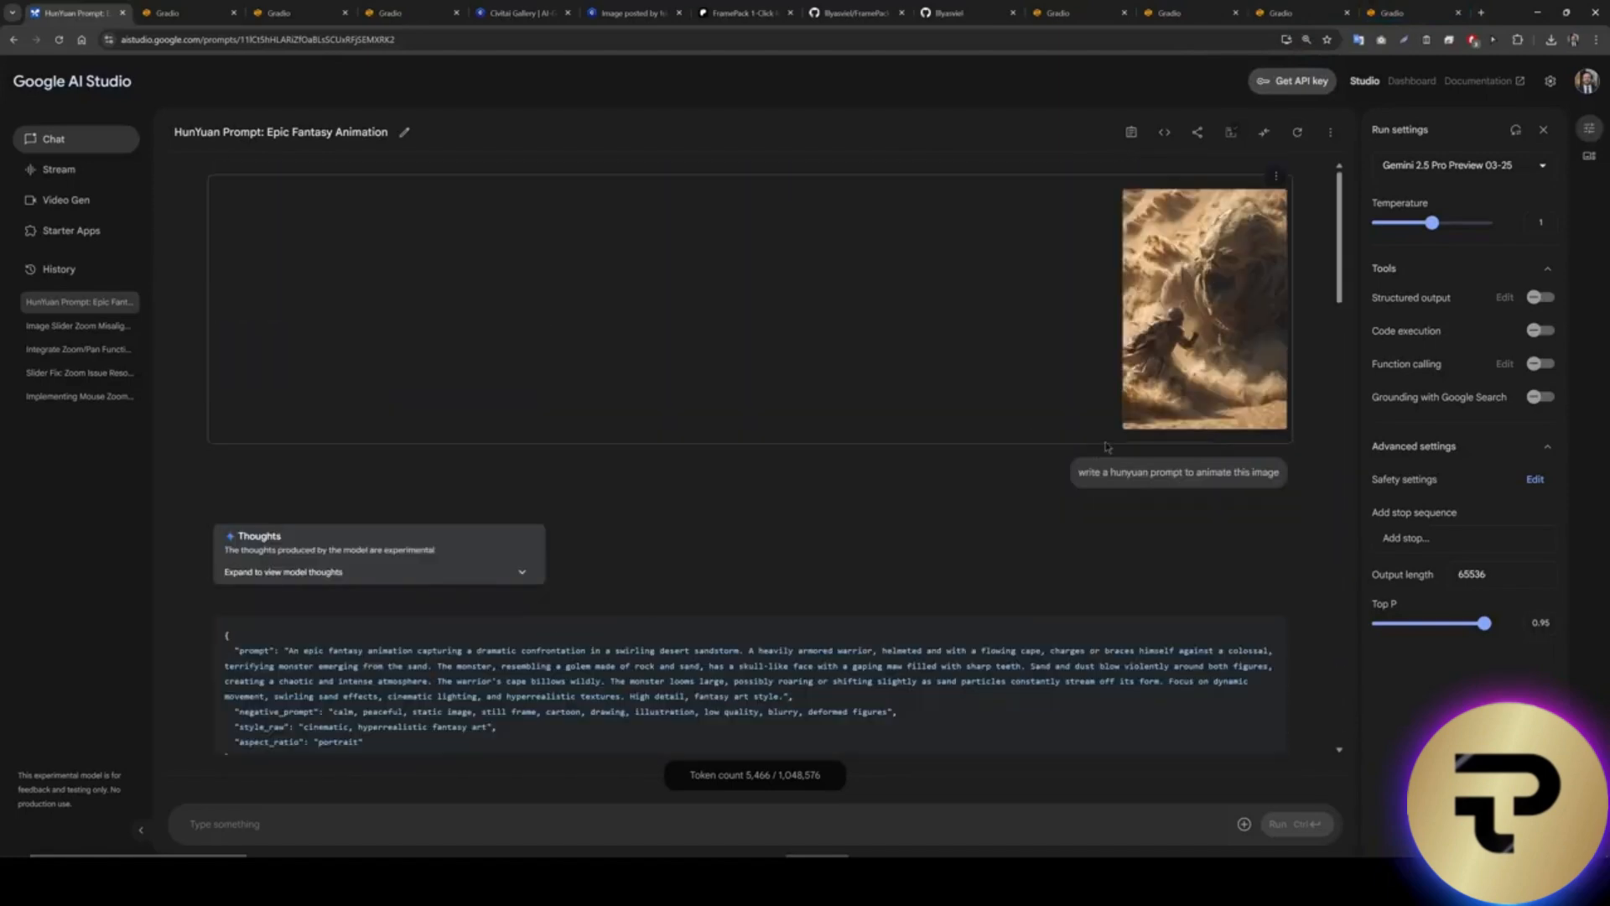
{"action": "key", "text": "ctrl+plus"}
{"action": "key", "text": "ctrl+plus"}
{"action": "key", "text": "ctrl+plus"}
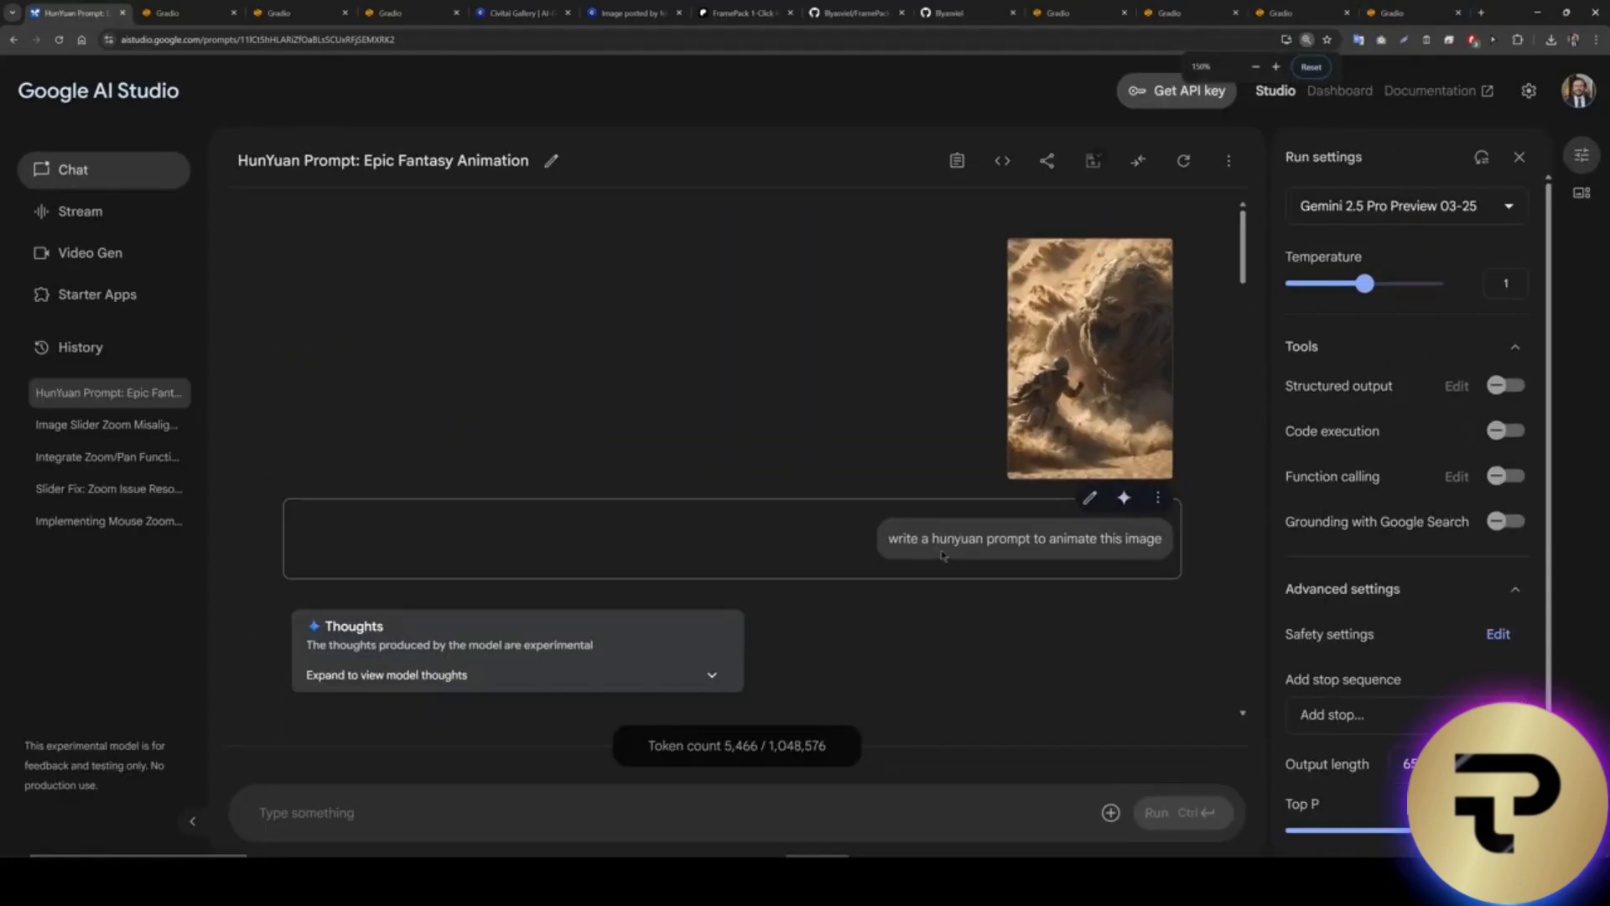
{"action": "left_click_drag", "start_coordinate": [894, 541], "coordinate": [1165, 545]}
{"action": "key", "text": "ctrl+c"}
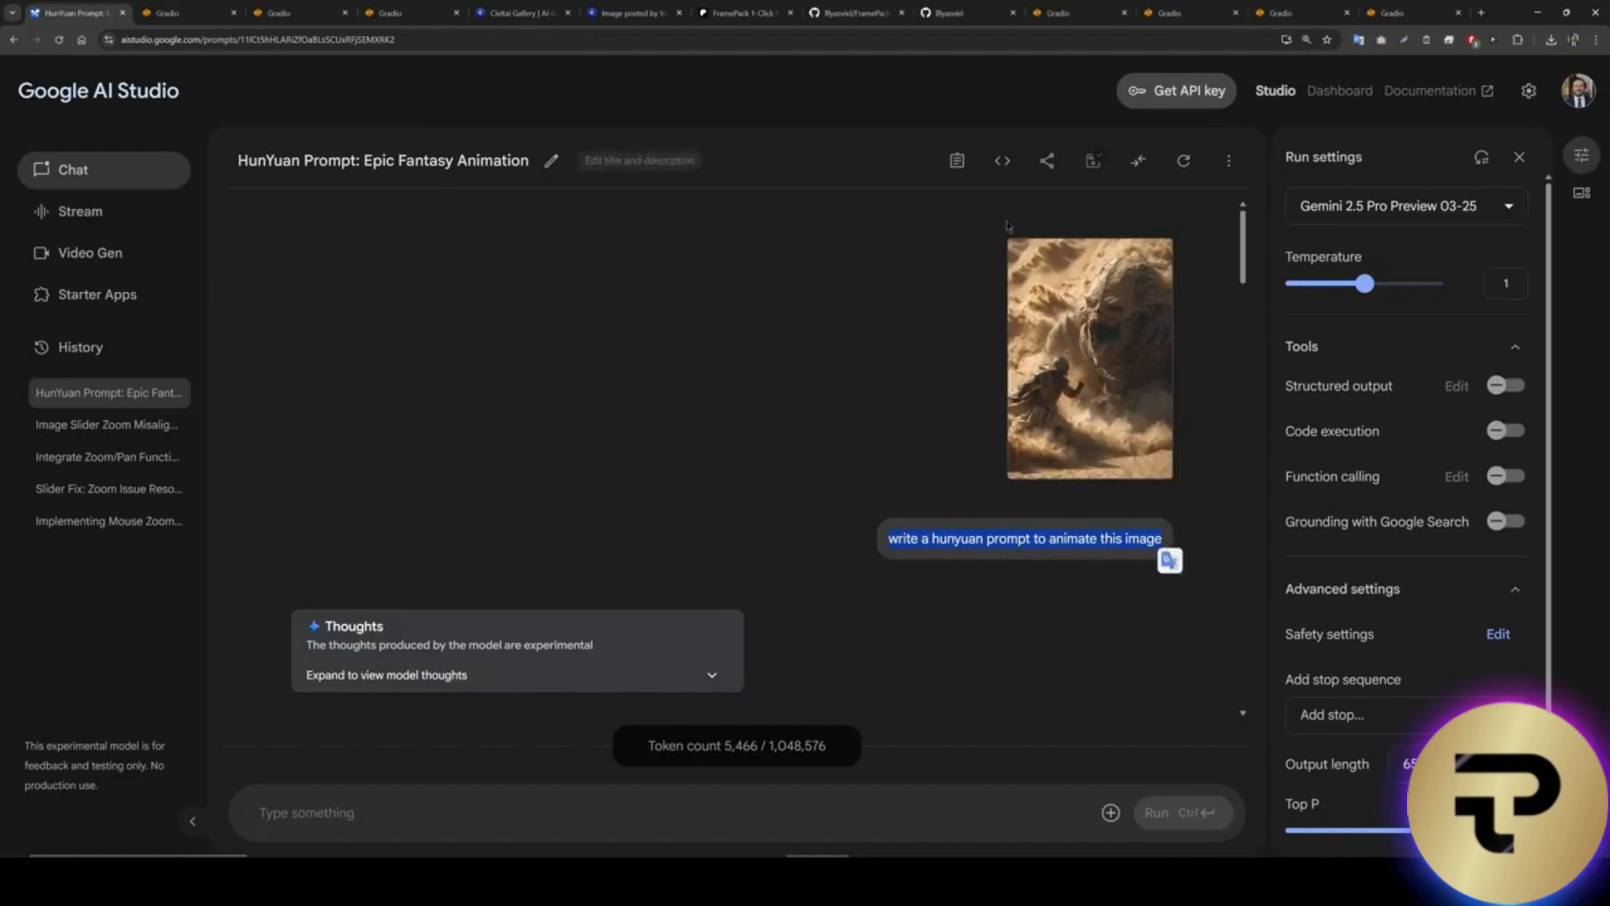
Start a new Gemini chat and enter the request "write a hunyuan image to video prompt to animate this image".
{"action": "scroll", "coordinate": [849, 494], "scroll_direction": "down", "scroll_amount": 11}
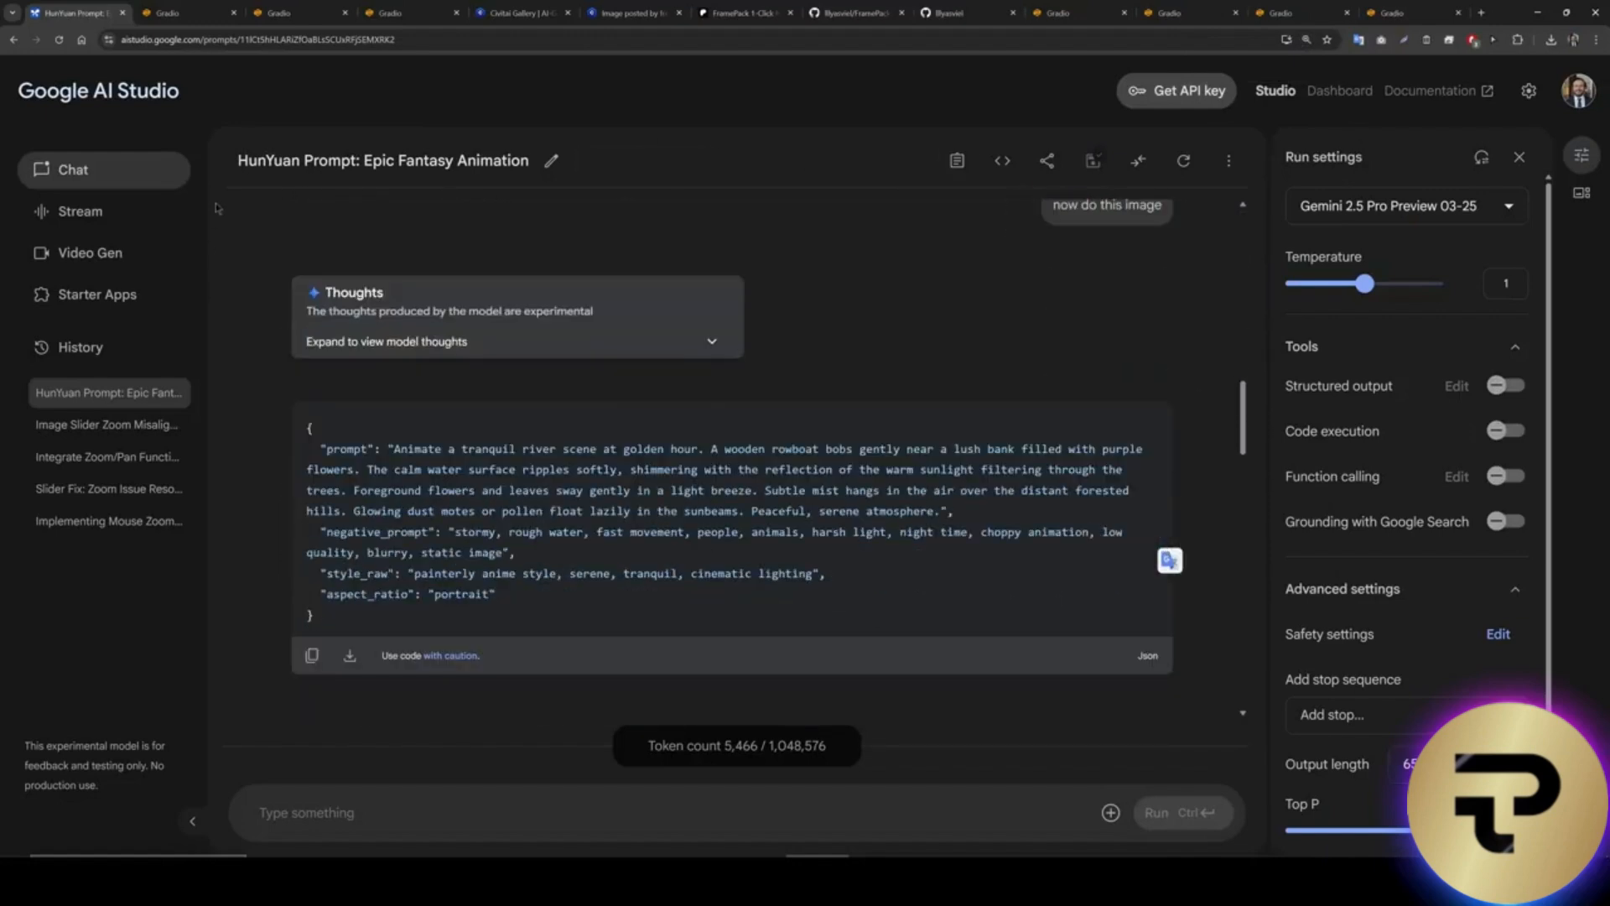
{"action": "left_click", "coordinate": [146, 170]}
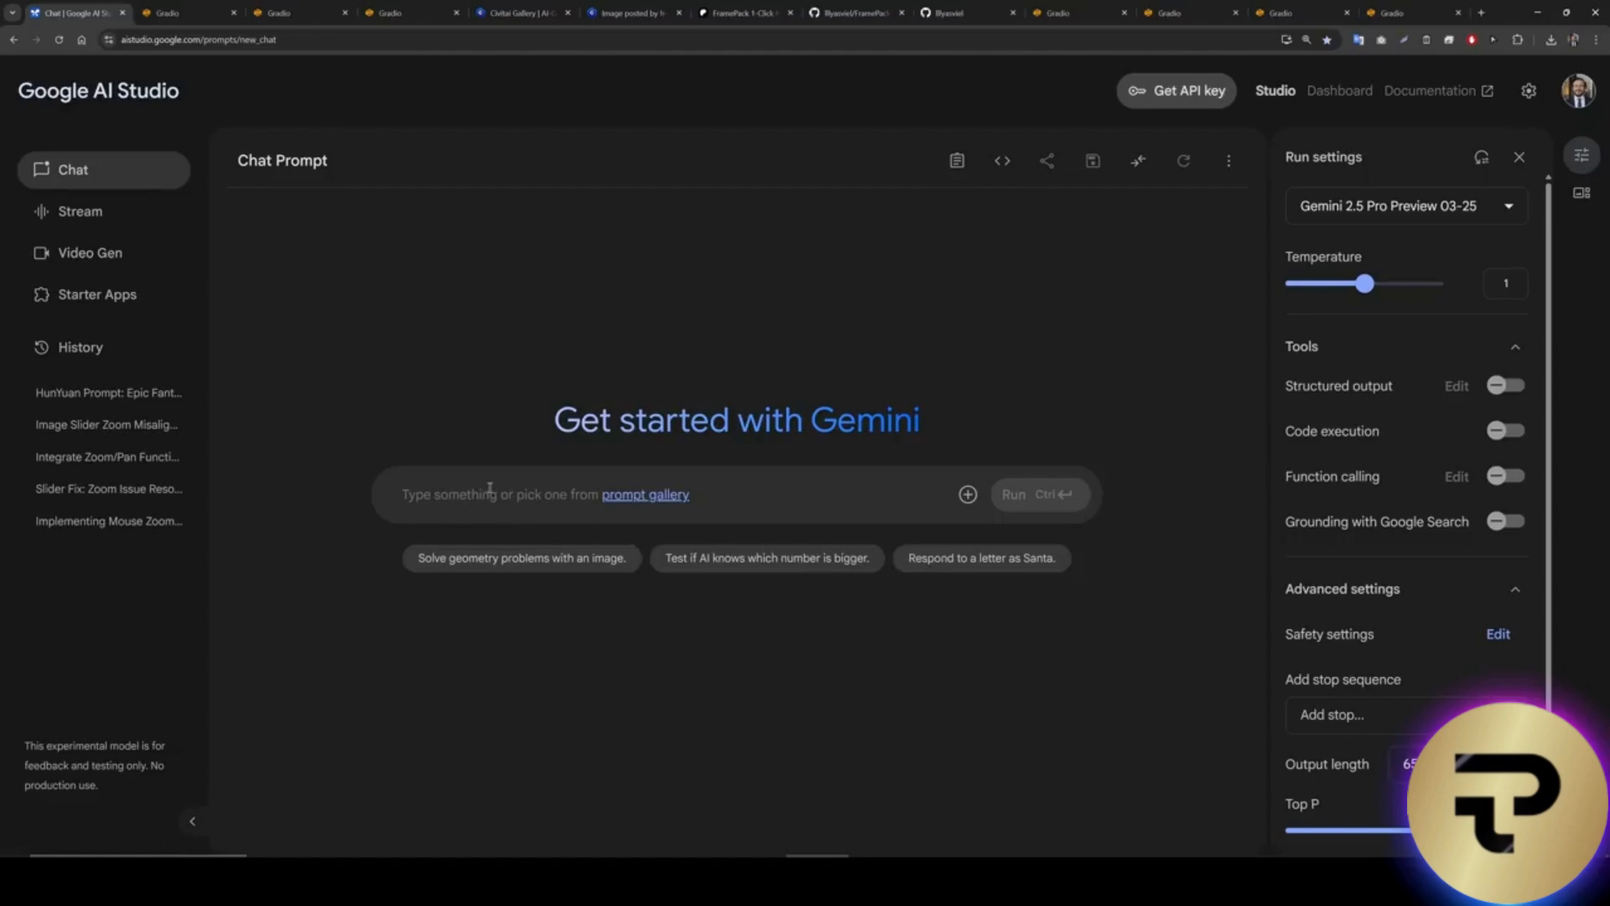
{"action": "key", "text": "ctrl+v"}
{"action": "type", "text": "image to video"}
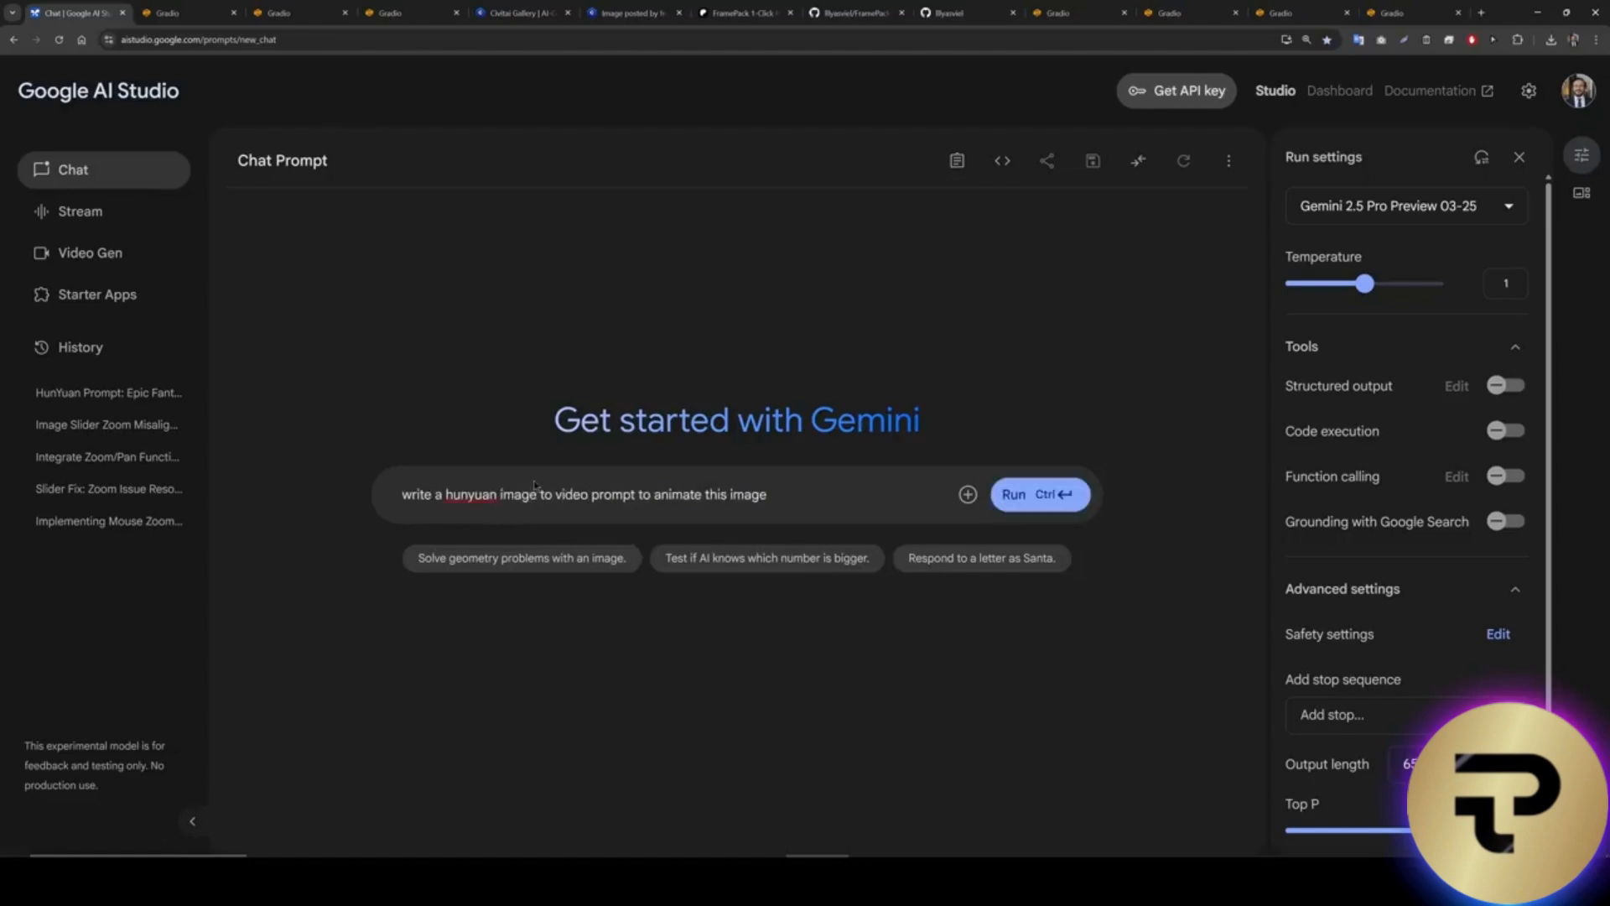
Upload the swordsman image with the glowing red blade to the request and run it with Gemini 2.5 Pro Preview 03-25.
{"action": "left_click", "coordinate": [968, 494]}
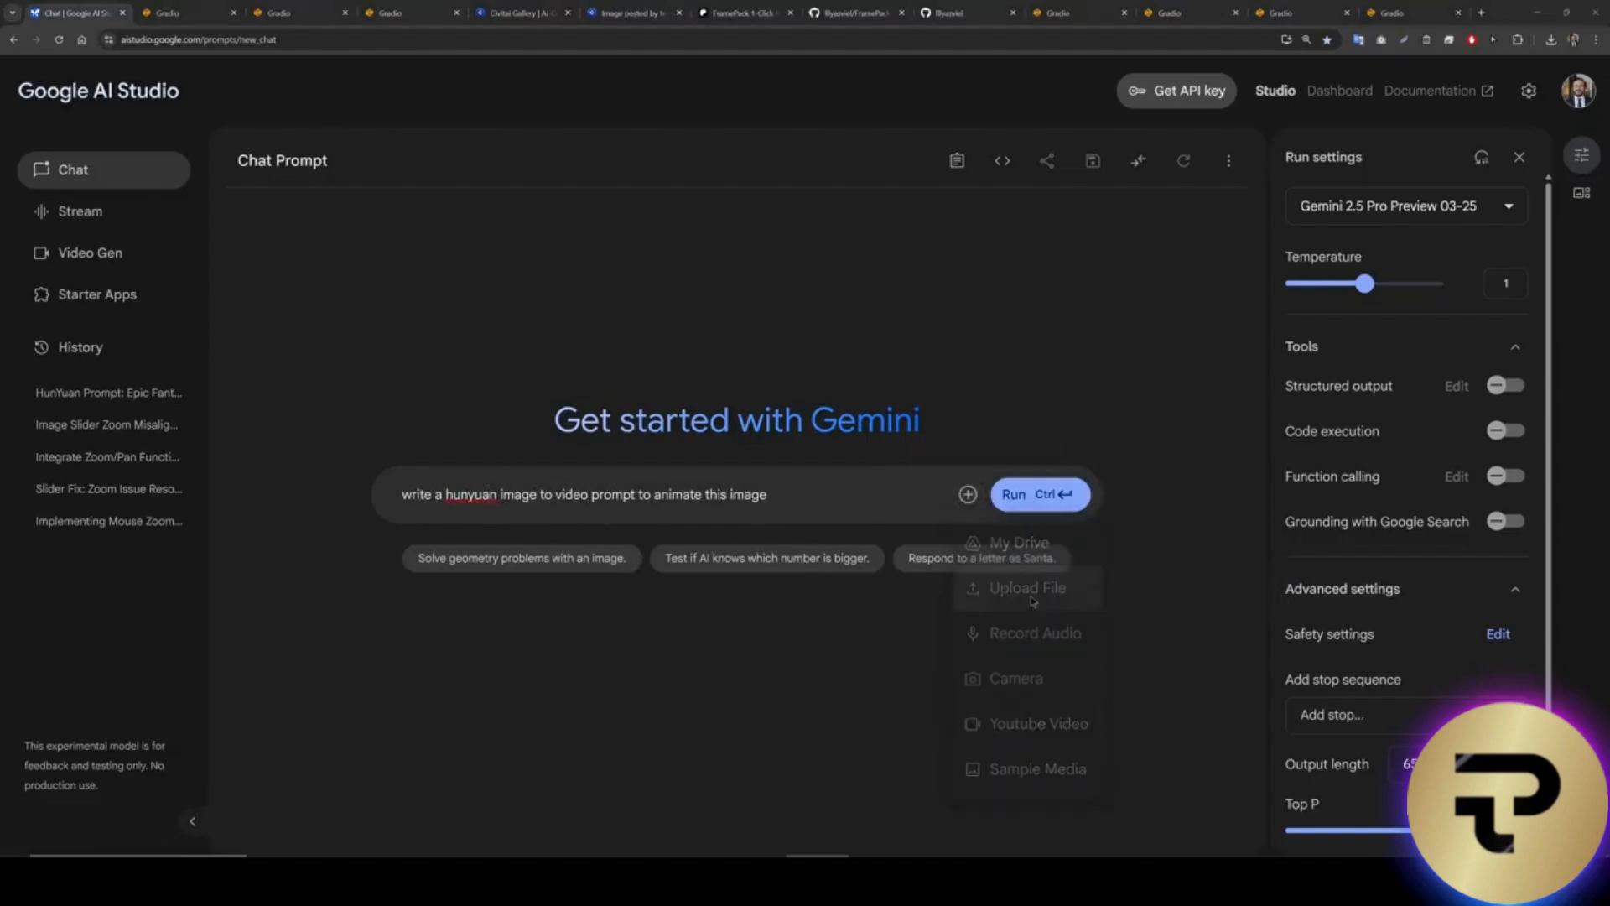
{"action": "left_click", "coordinate": [1019, 582]}
{"action": "double_click", "coordinate": [903, 289]}
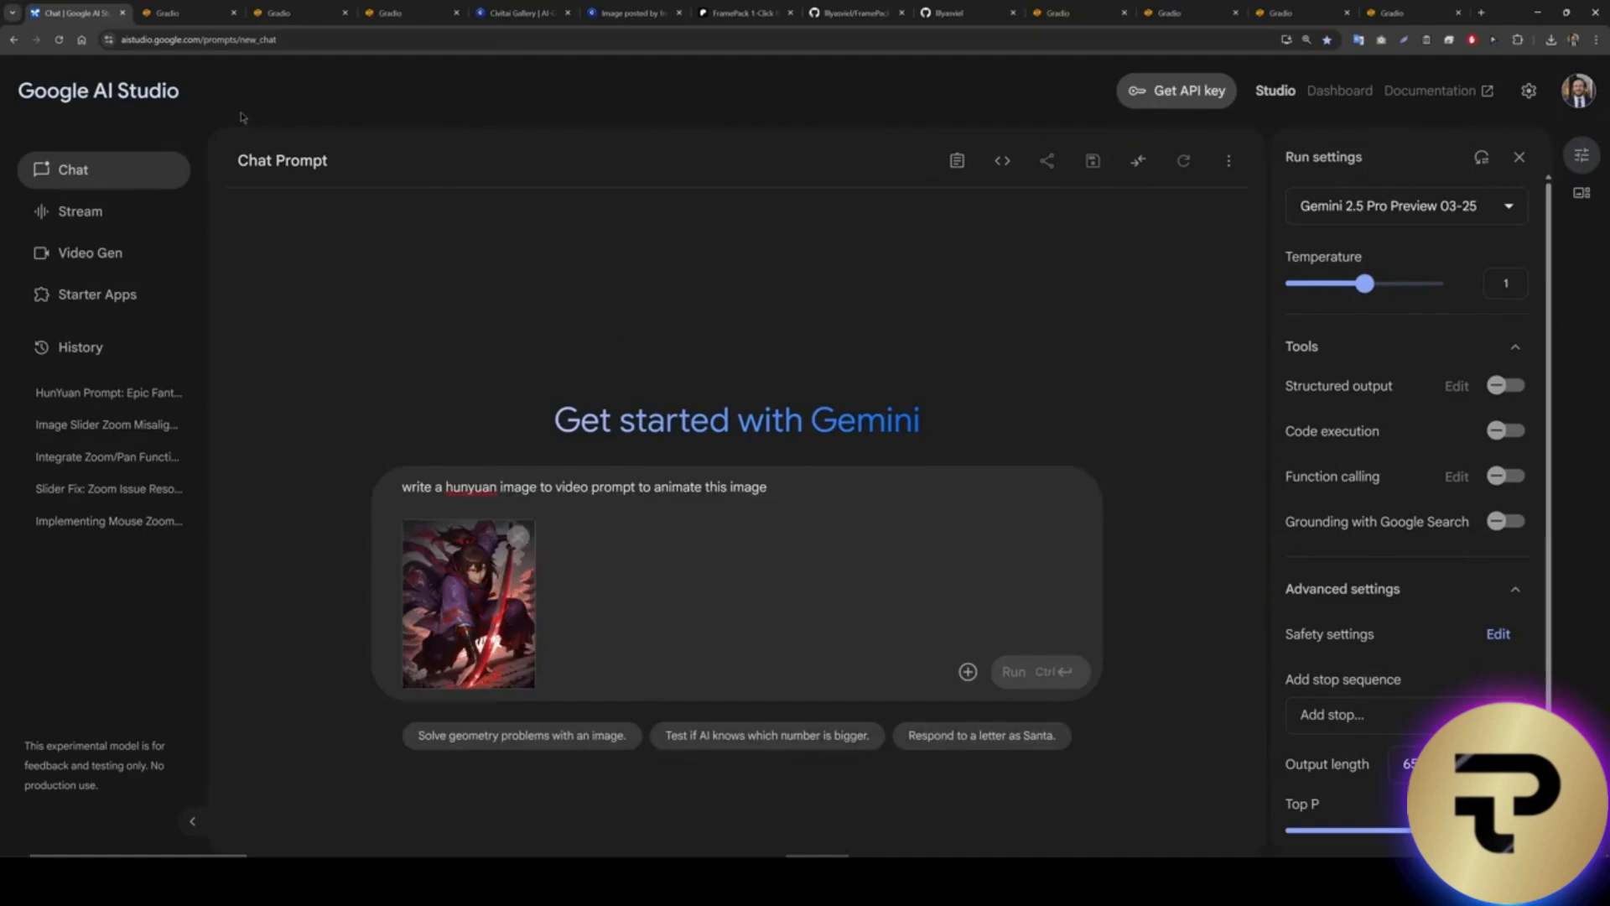
{"action": "mouse_move", "coordinate": [1429, 205]}
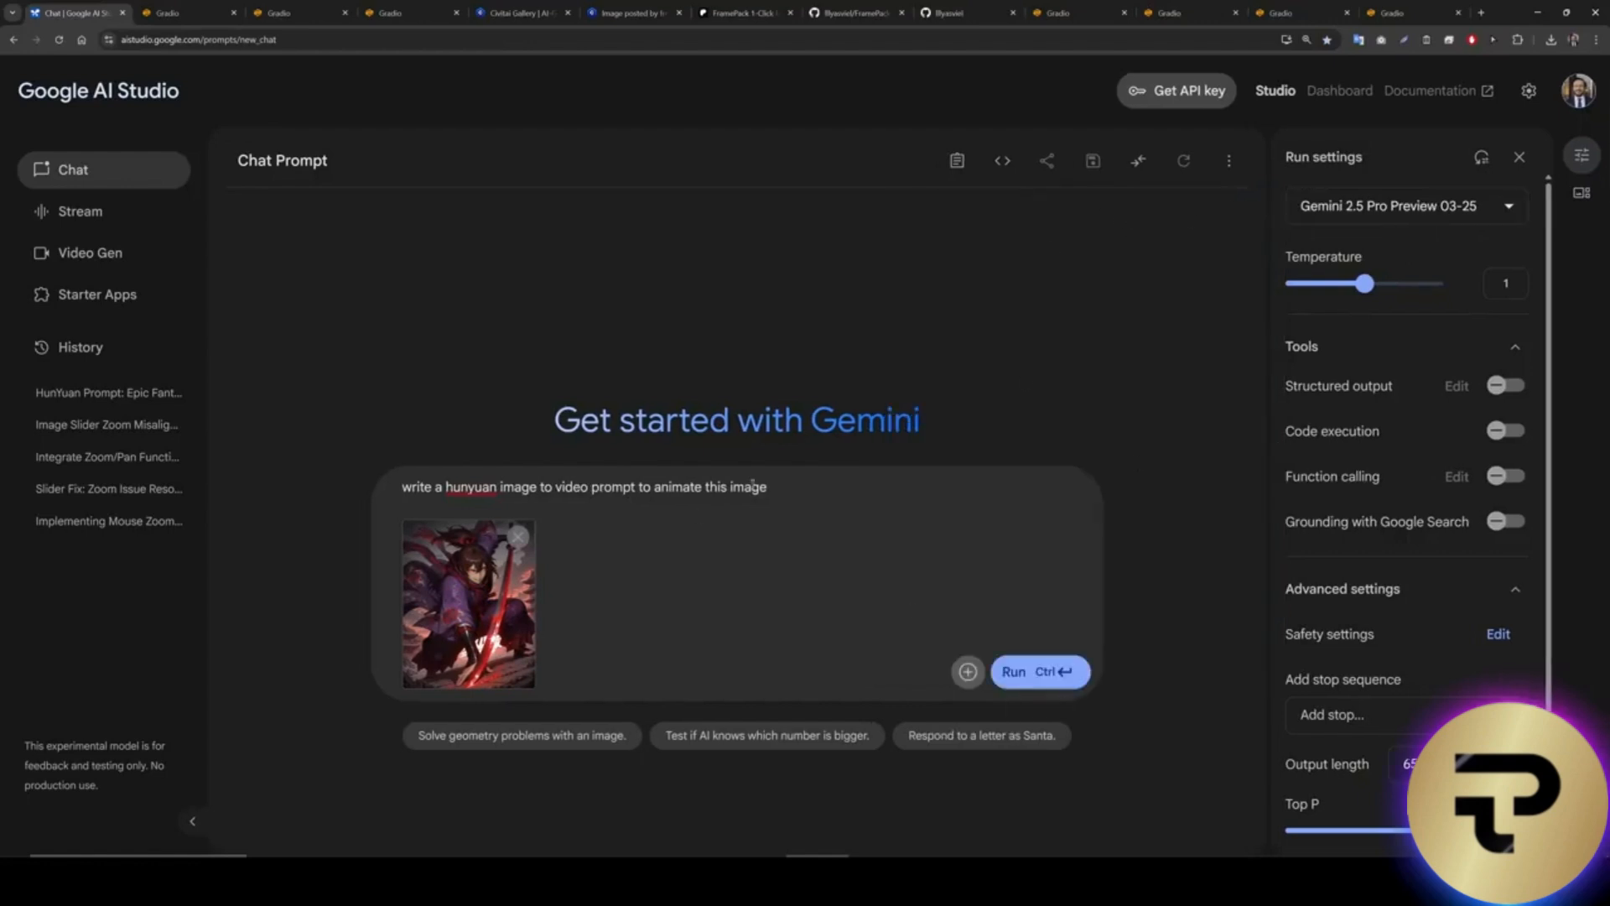
{"action": "left_click", "coordinate": [1062, 679]}
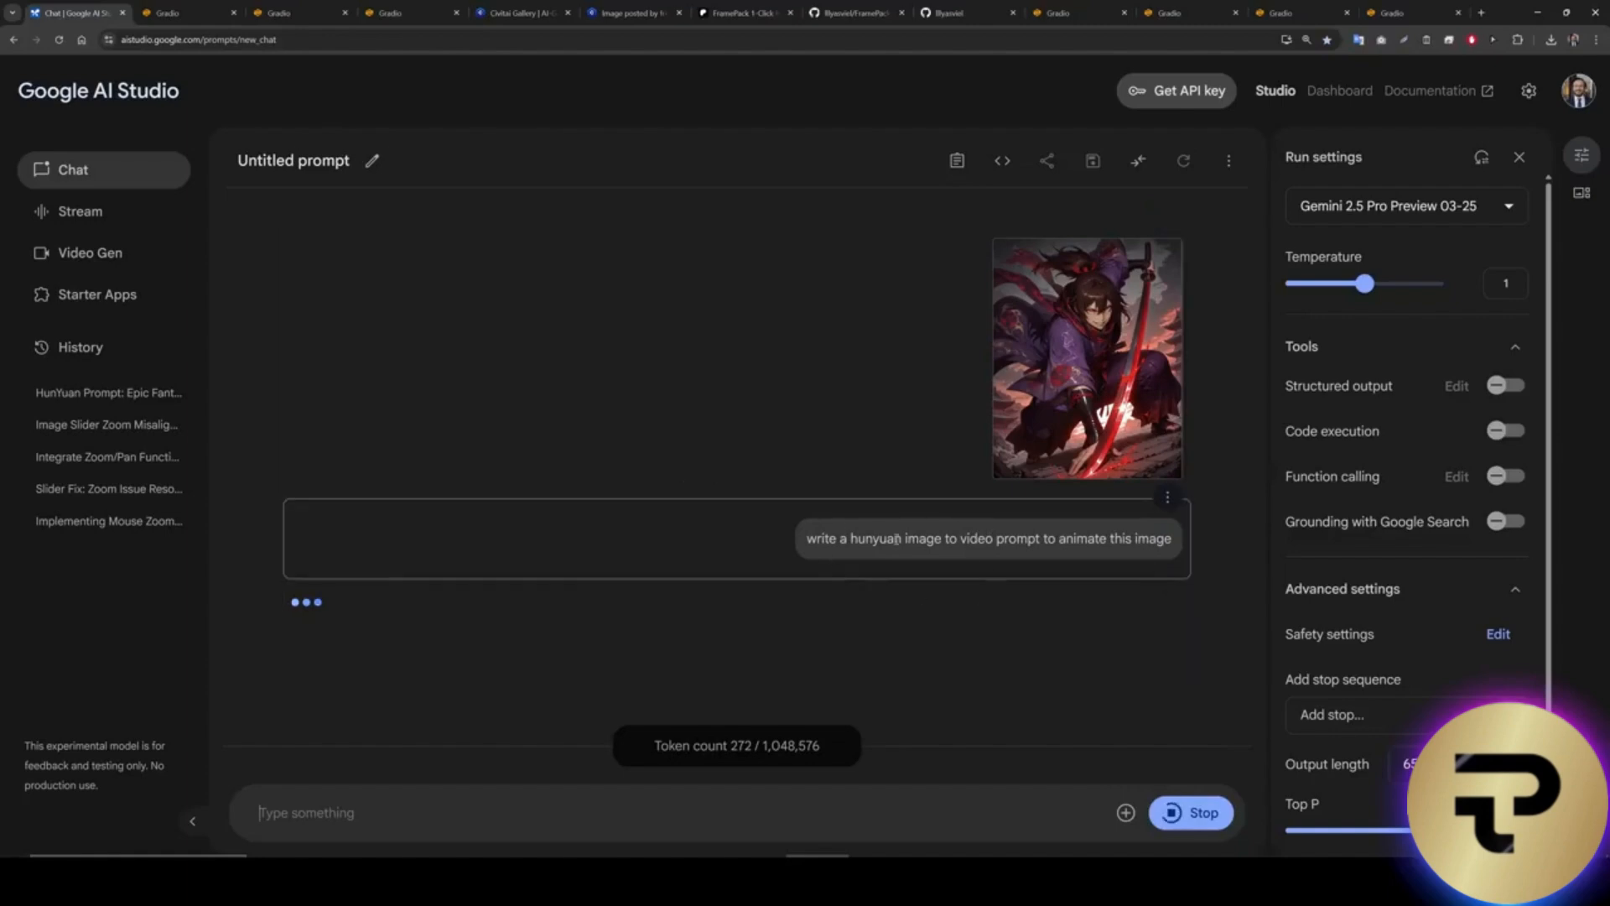
Copy the Hunyuan prompt text from Gemini's reply into the Prompt field of the FramePack app.
{"action": "left_click", "coordinate": [657, 635]}
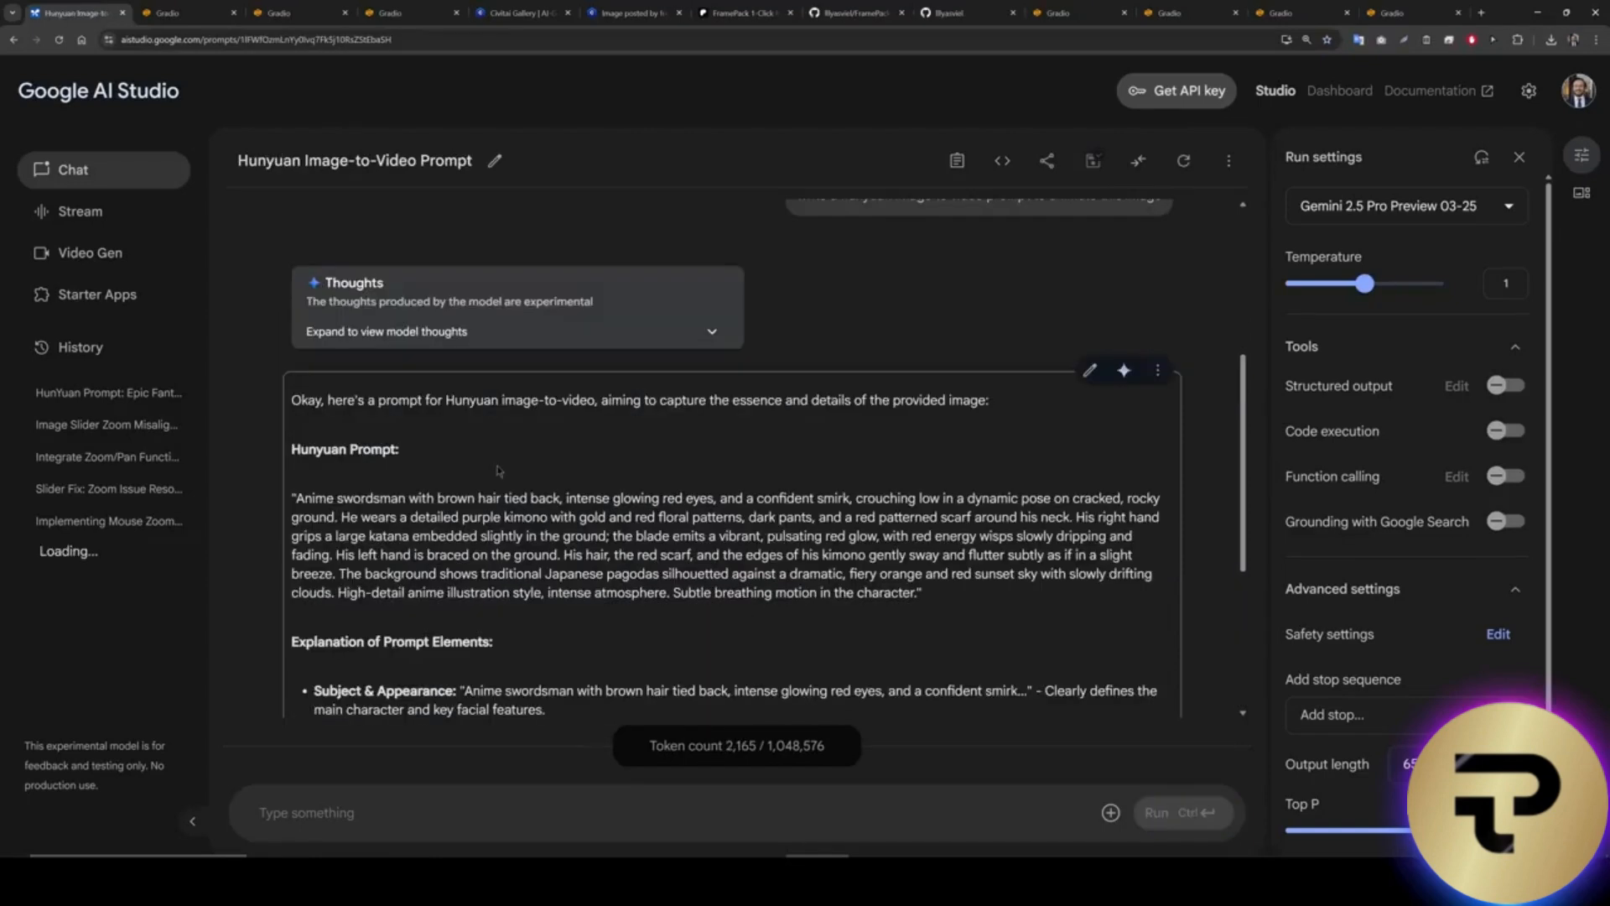
{"action": "left_click_drag", "start_coordinate": [295, 500], "coordinate": [919, 593]}
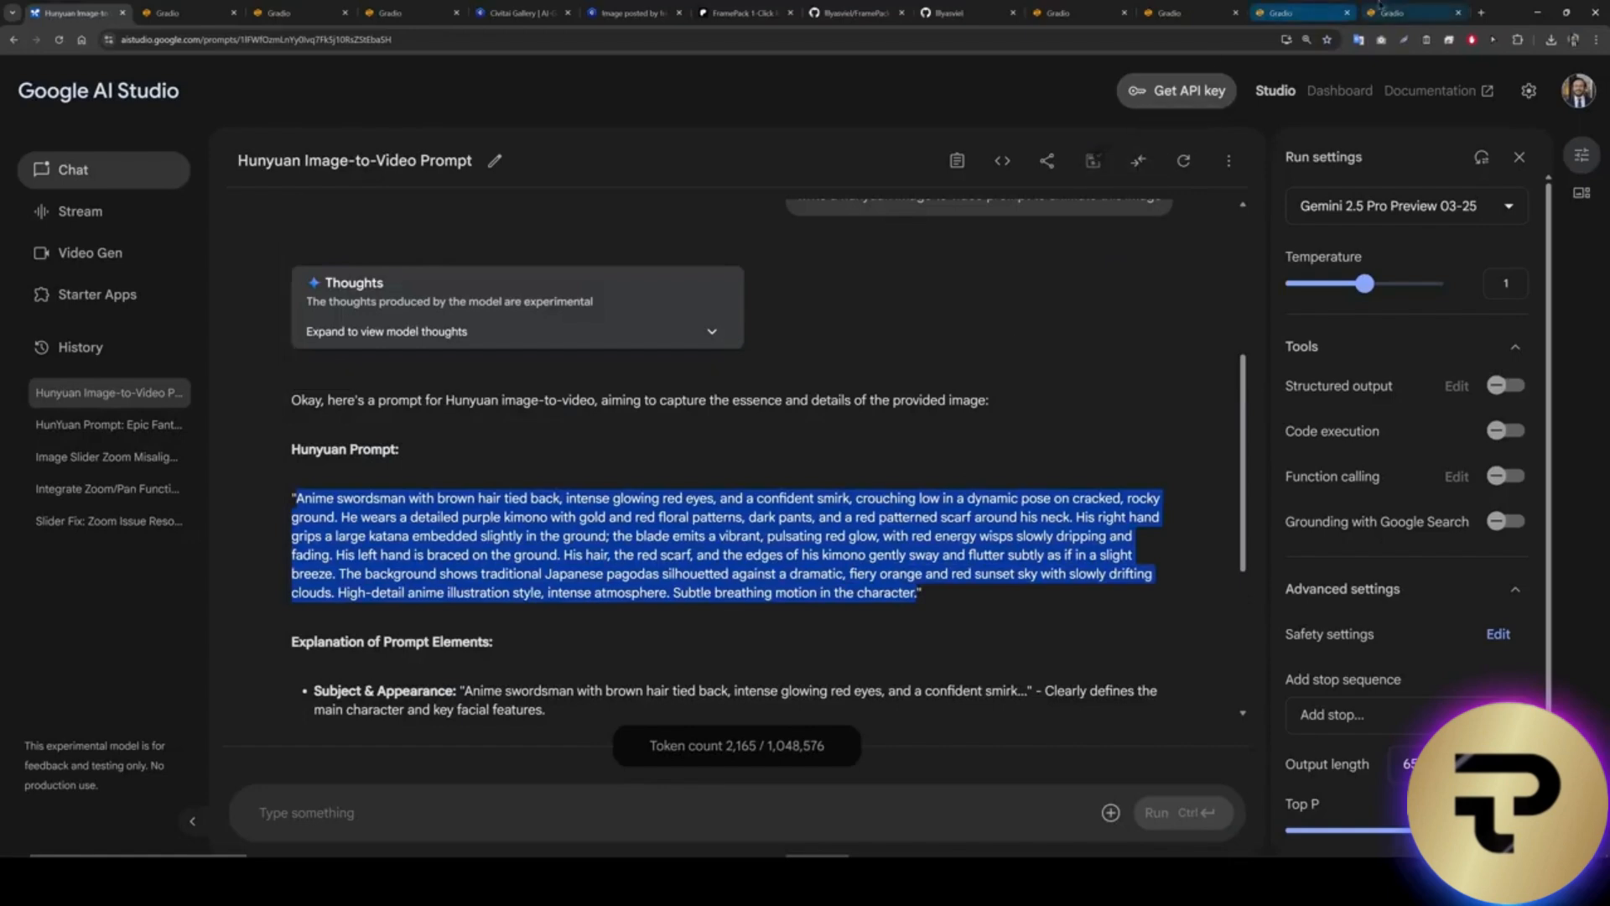
{"action": "left_click", "coordinate": [1410, 12]}
{"action": "left_click", "coordinate": [280, 501]}
{"action": "key", "text": "ctrl+v"}
Set the total video length to 10 seconds and GPU Inference Preserved Memory to 6 GB.
{"action": "scroll", "coordinate": [289, 398], "scroll_direction": "down", "scroll_amount": 6}
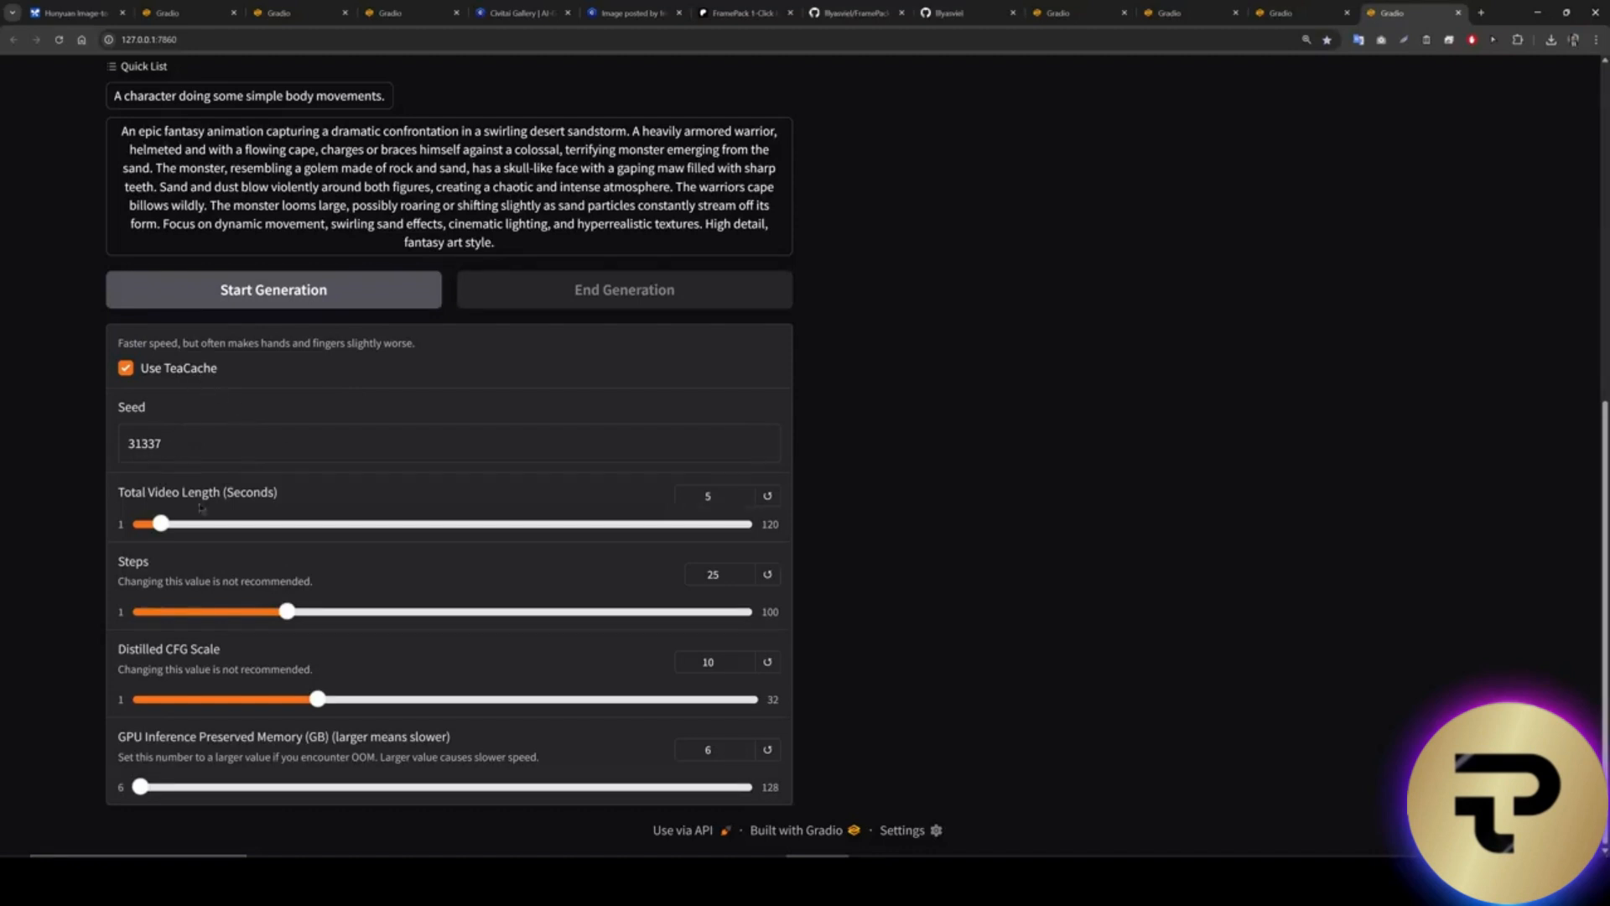
{"action": "left_click_drag", "start_coordinate": [166, 526], "coordinate": [334, 517]}
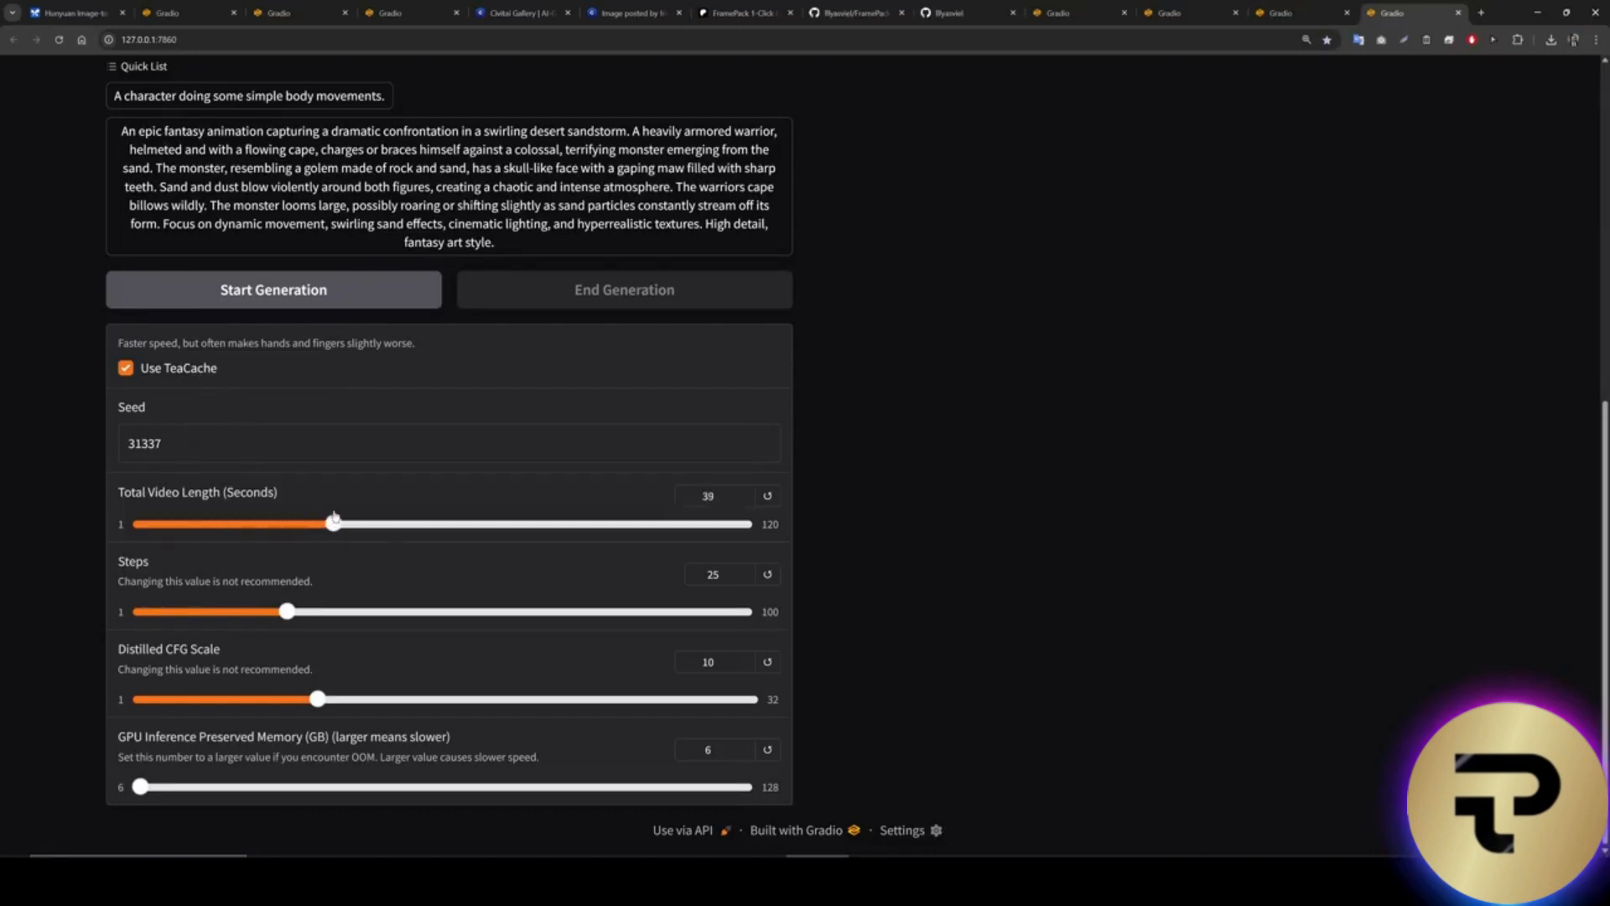
{"action": "left_click_drag", "start_coordinate": [723, 495], "coordinate": [679, 487]}
{"action": "type", "text": "10"}
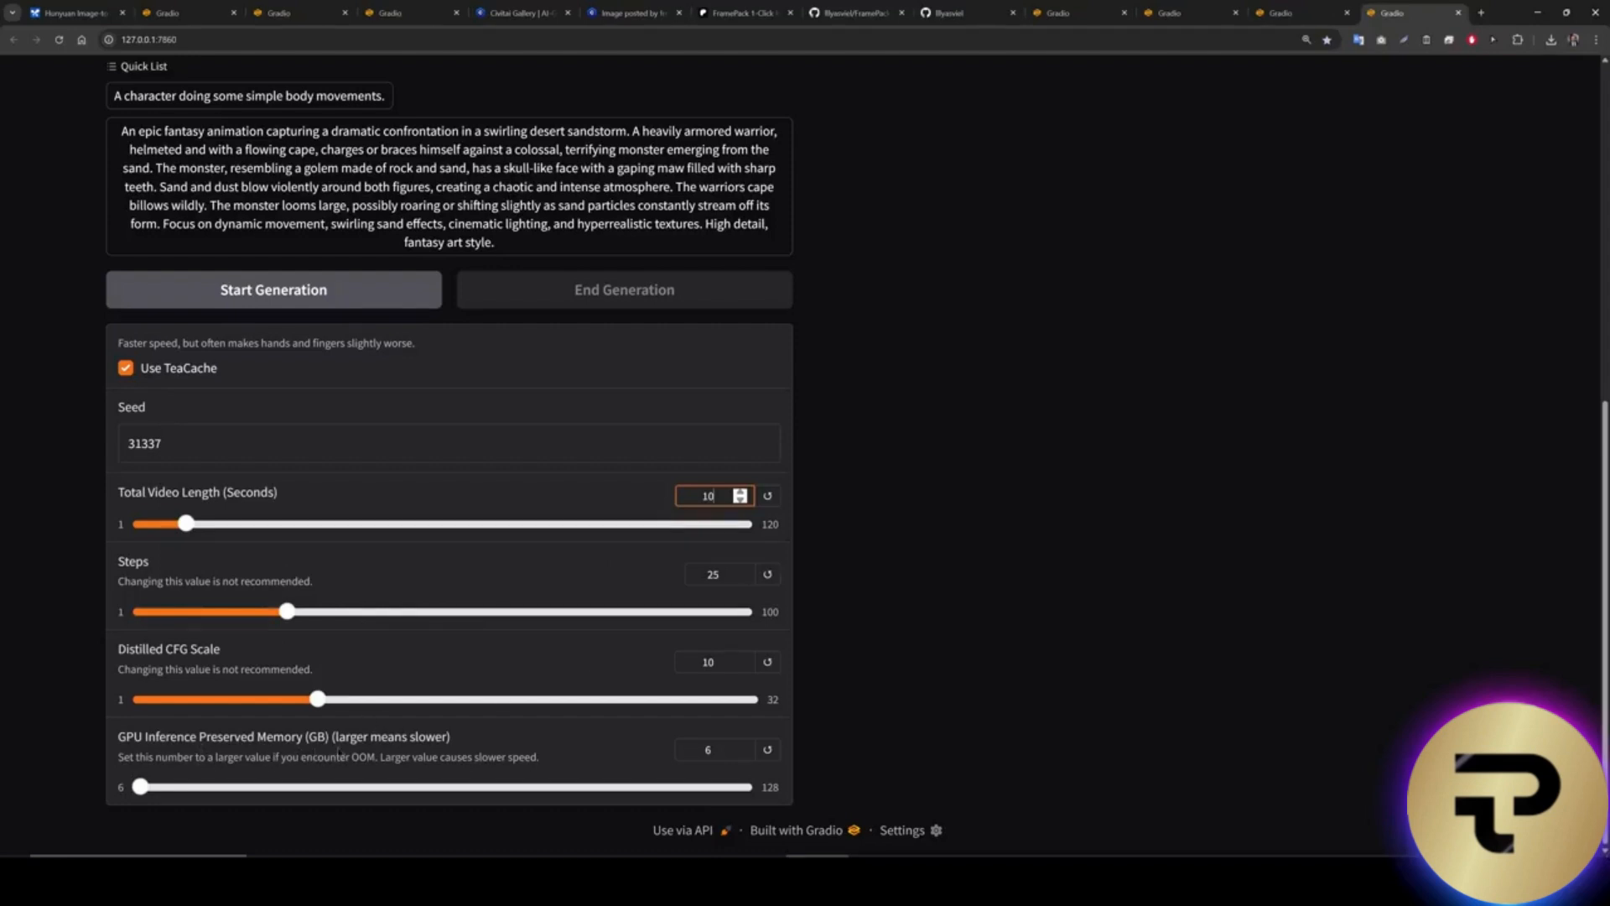
{"action": "left_click_drag", "start_coordinate": [140, 787], "coordinate": [236, 787]}
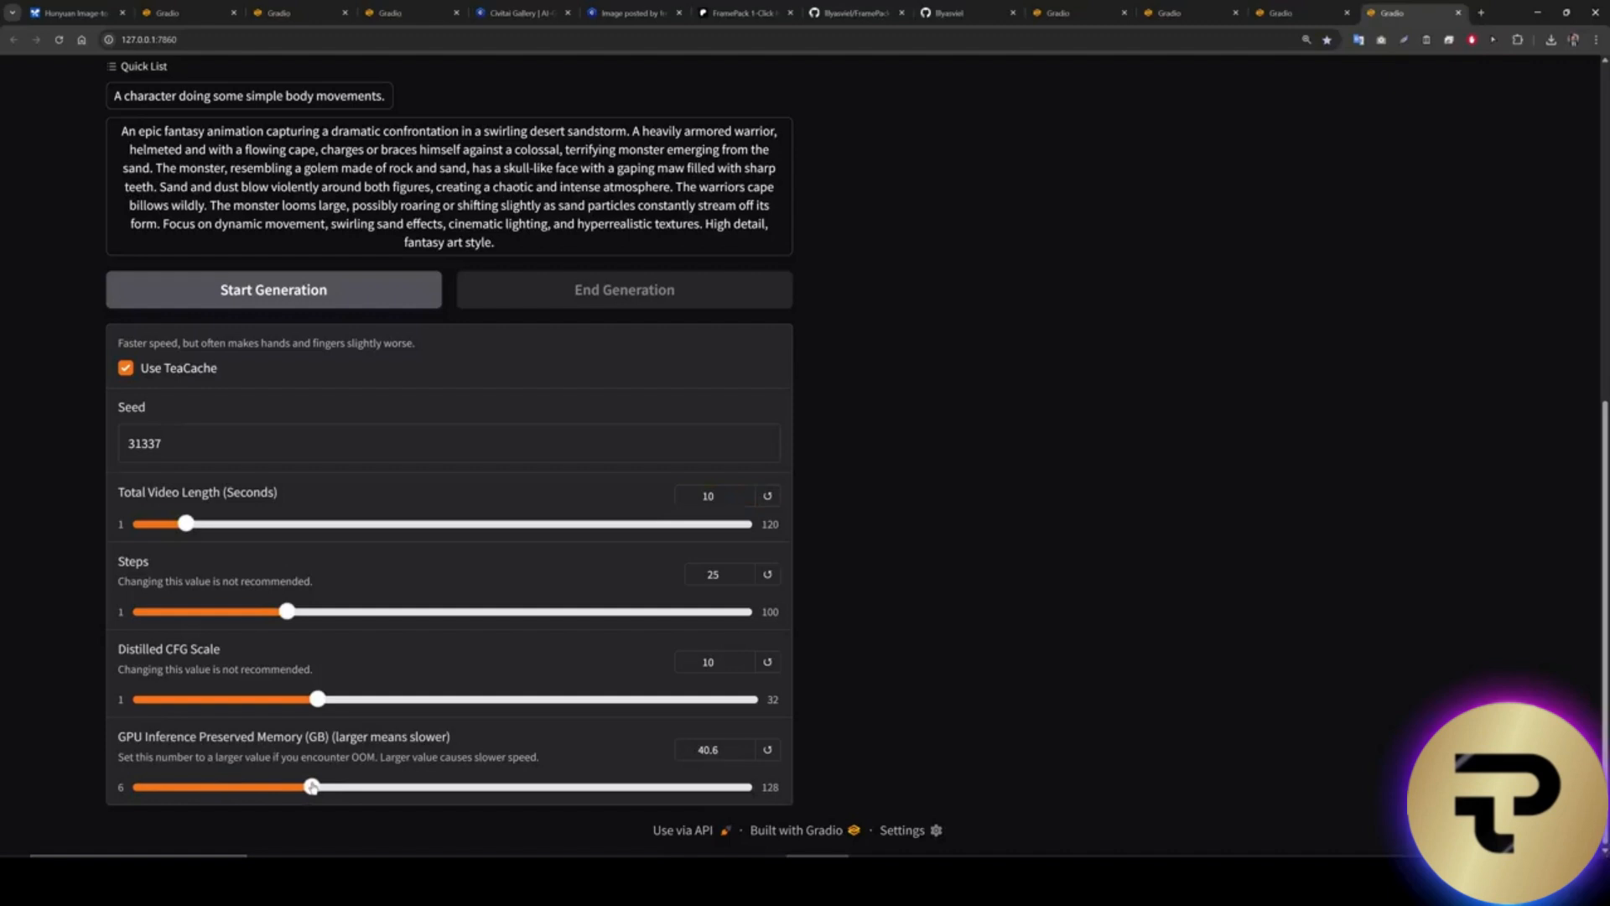
{"action": "left_click_drag", "start_coordinate": [312, 787], "coordinate": [124, 792]}
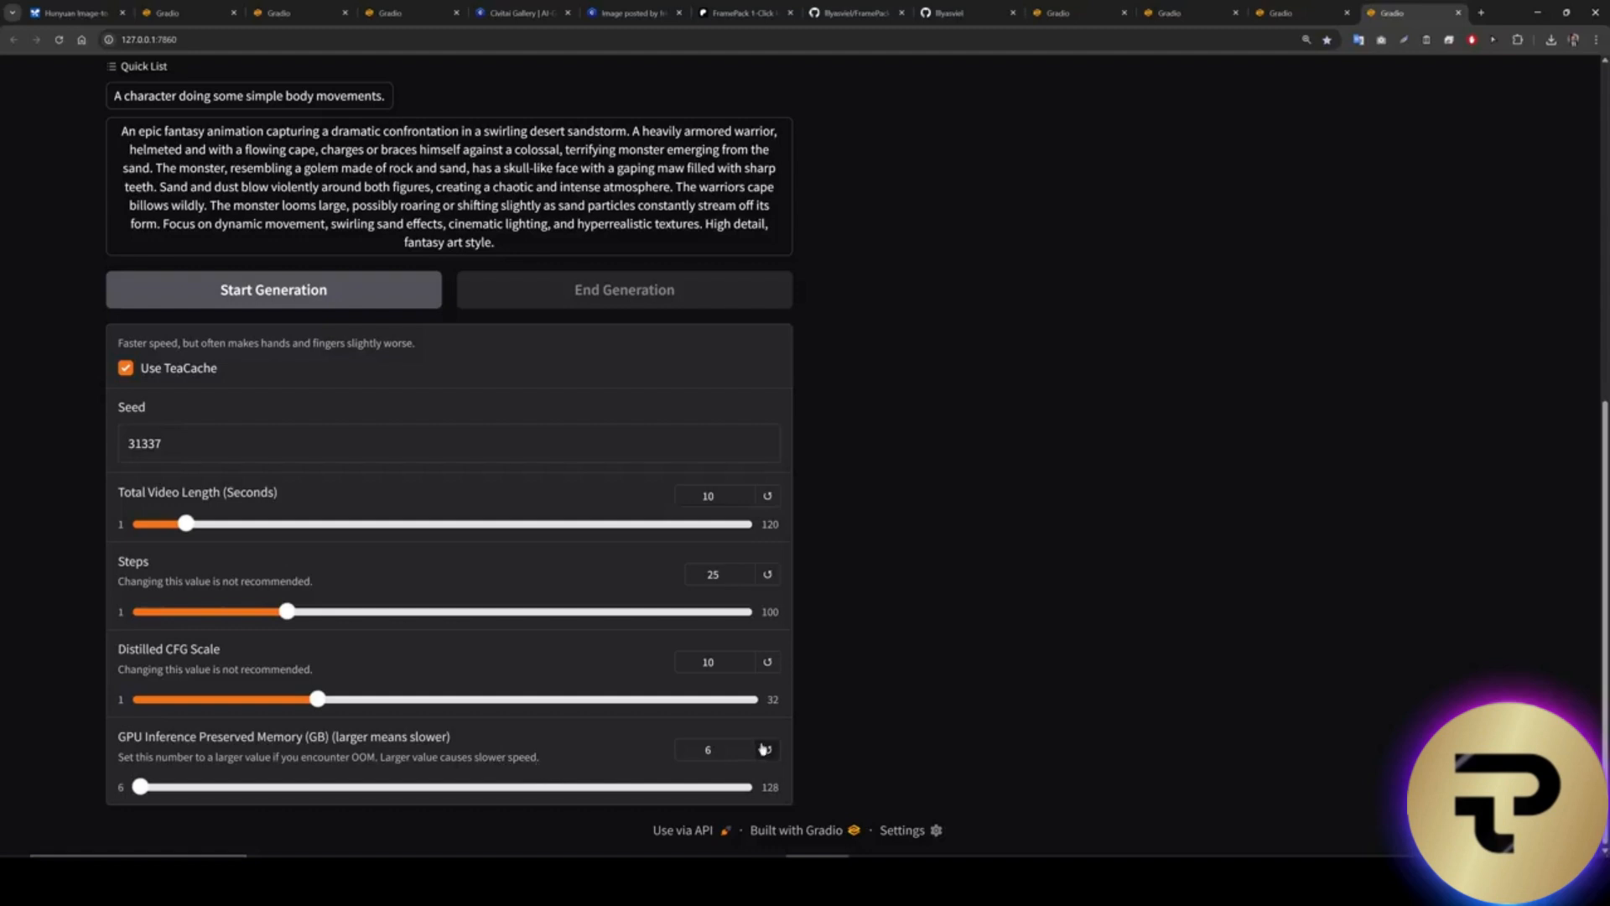
Bring up the nvitop GPU monitor in PowerShell and place it beside the app's console window.
{"action": "key", "text": "alt+Tab"}
{"action": "key", "text": "alt+Tab"}
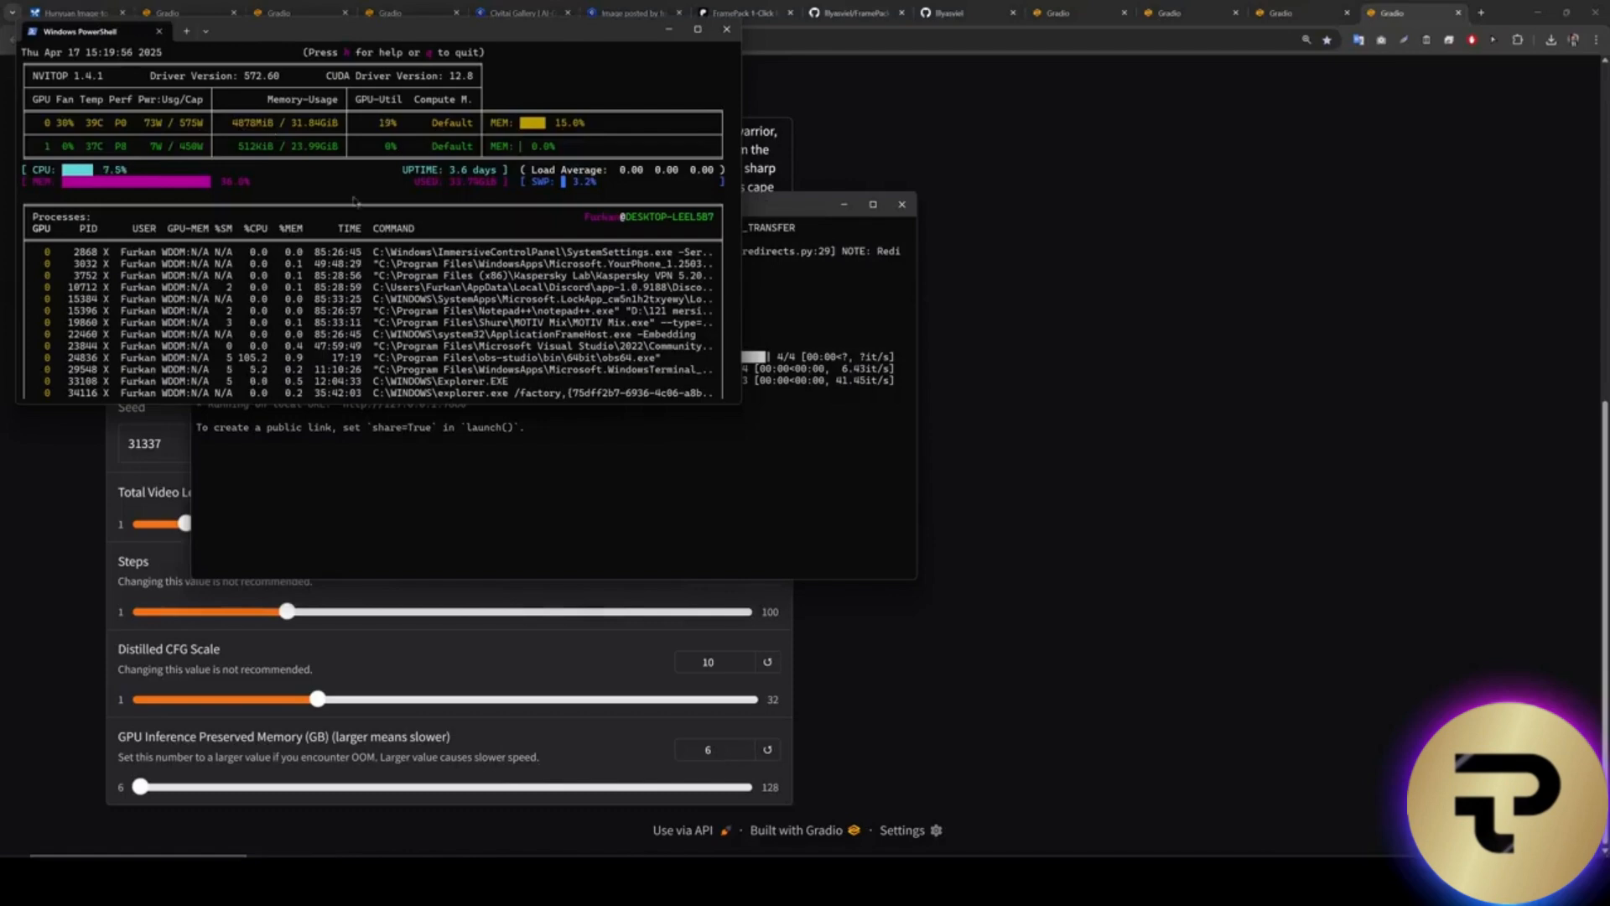
{"action": "left_click_drag", "start_coordinate": [423, 35], "coordinate": [1076, 298]}
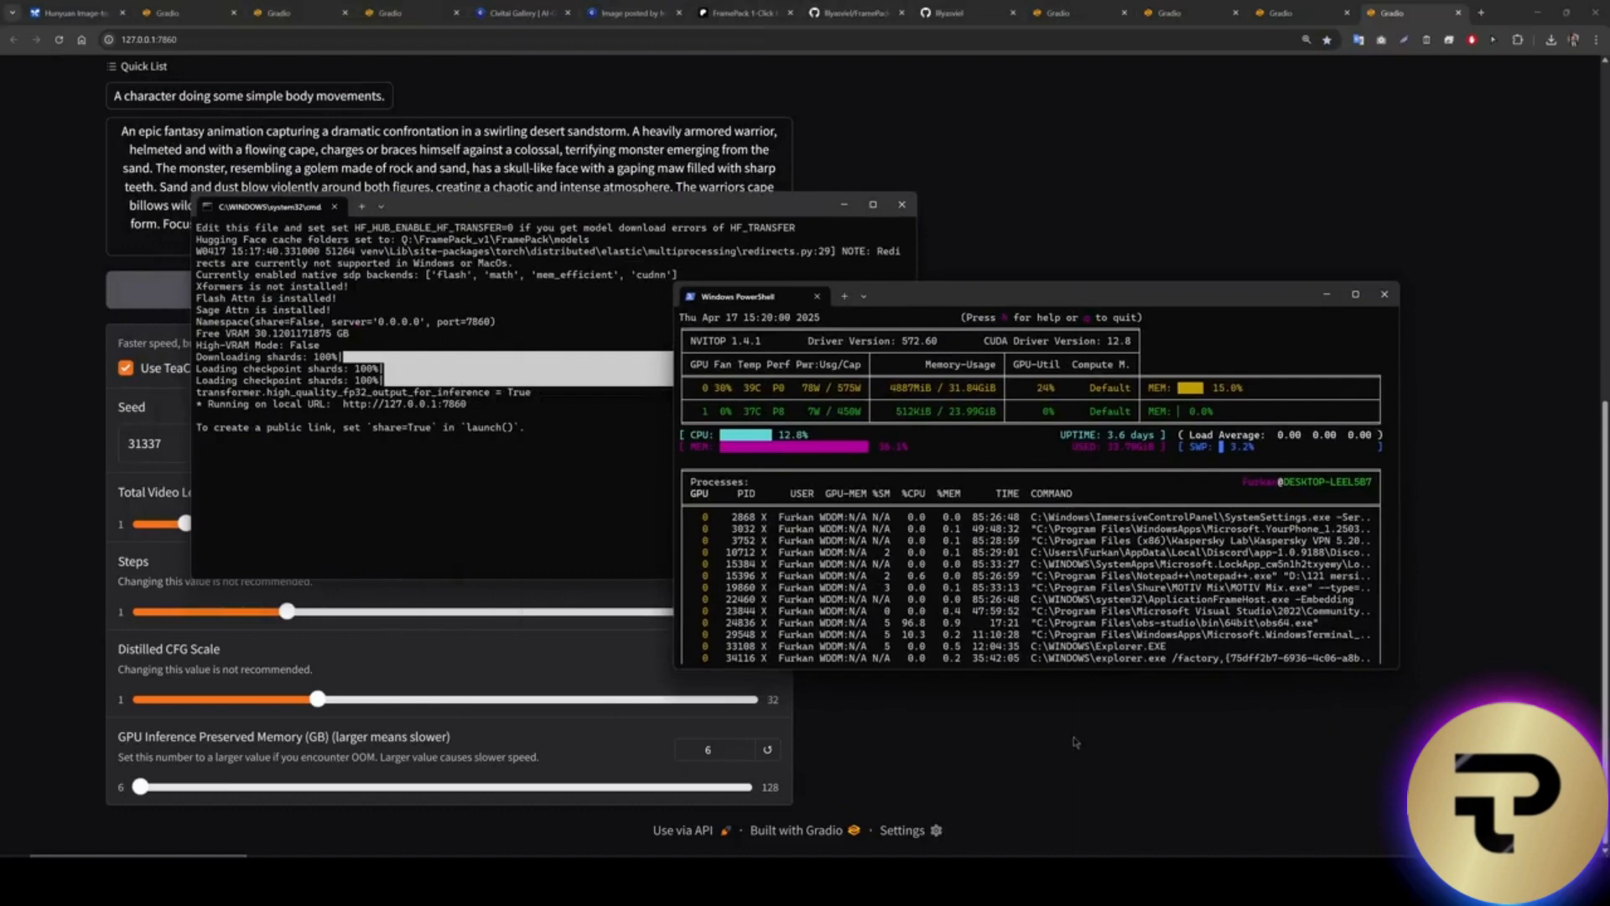
{"action": "right_click", "coordinate": [1010, 878]}
{"action": "left_click", "coordinate": [1000, 795]}
Review the Video Quality choices, their CRF values in utils.py and the Additional Export Formats for the skeleton rabbit generation.
{"action": "type", "text": "ping skeleton rabbit"}
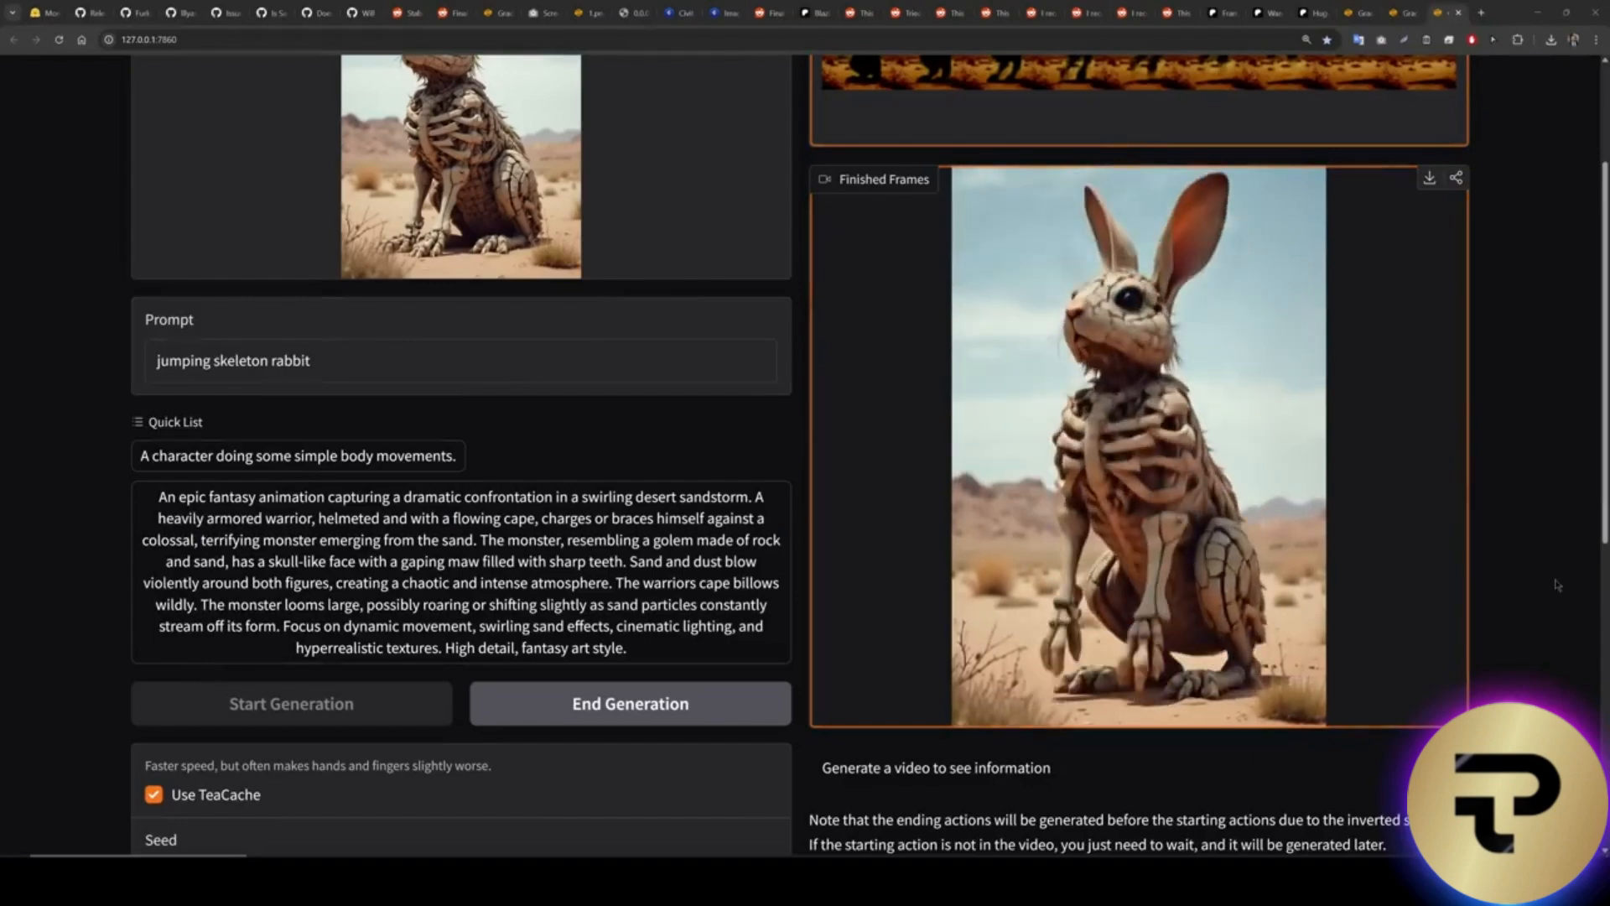
{"action": "scroll", "coordinate": [896, 384], "scroll_direction": "down", "scroll_amount": 7}
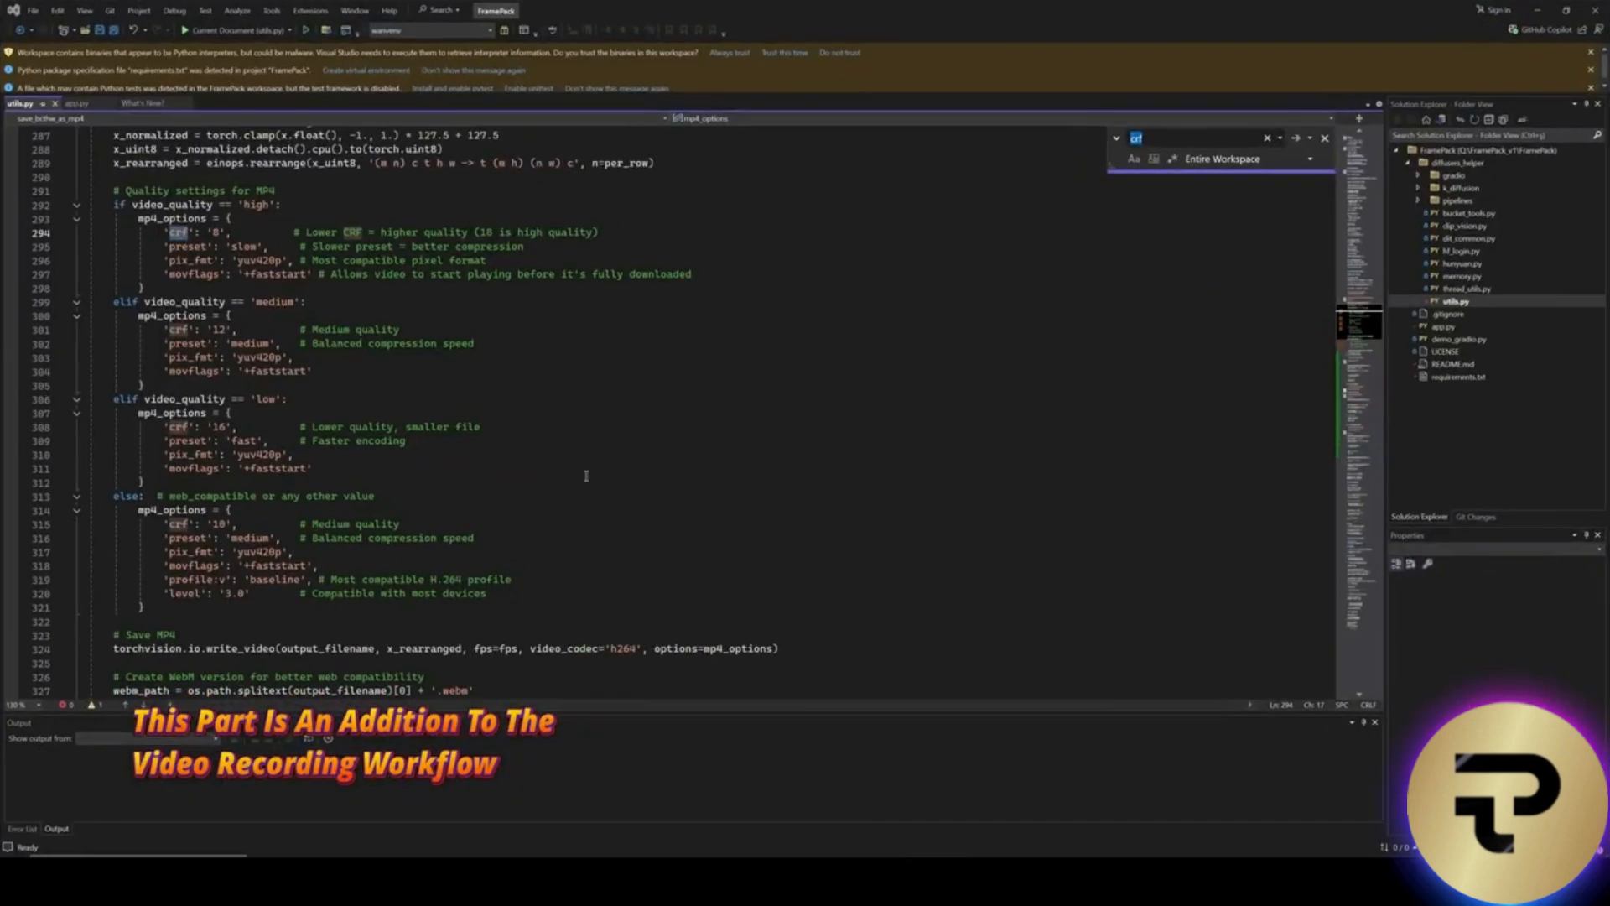
{"action": "left_click", "coordinate": [214, 232]}
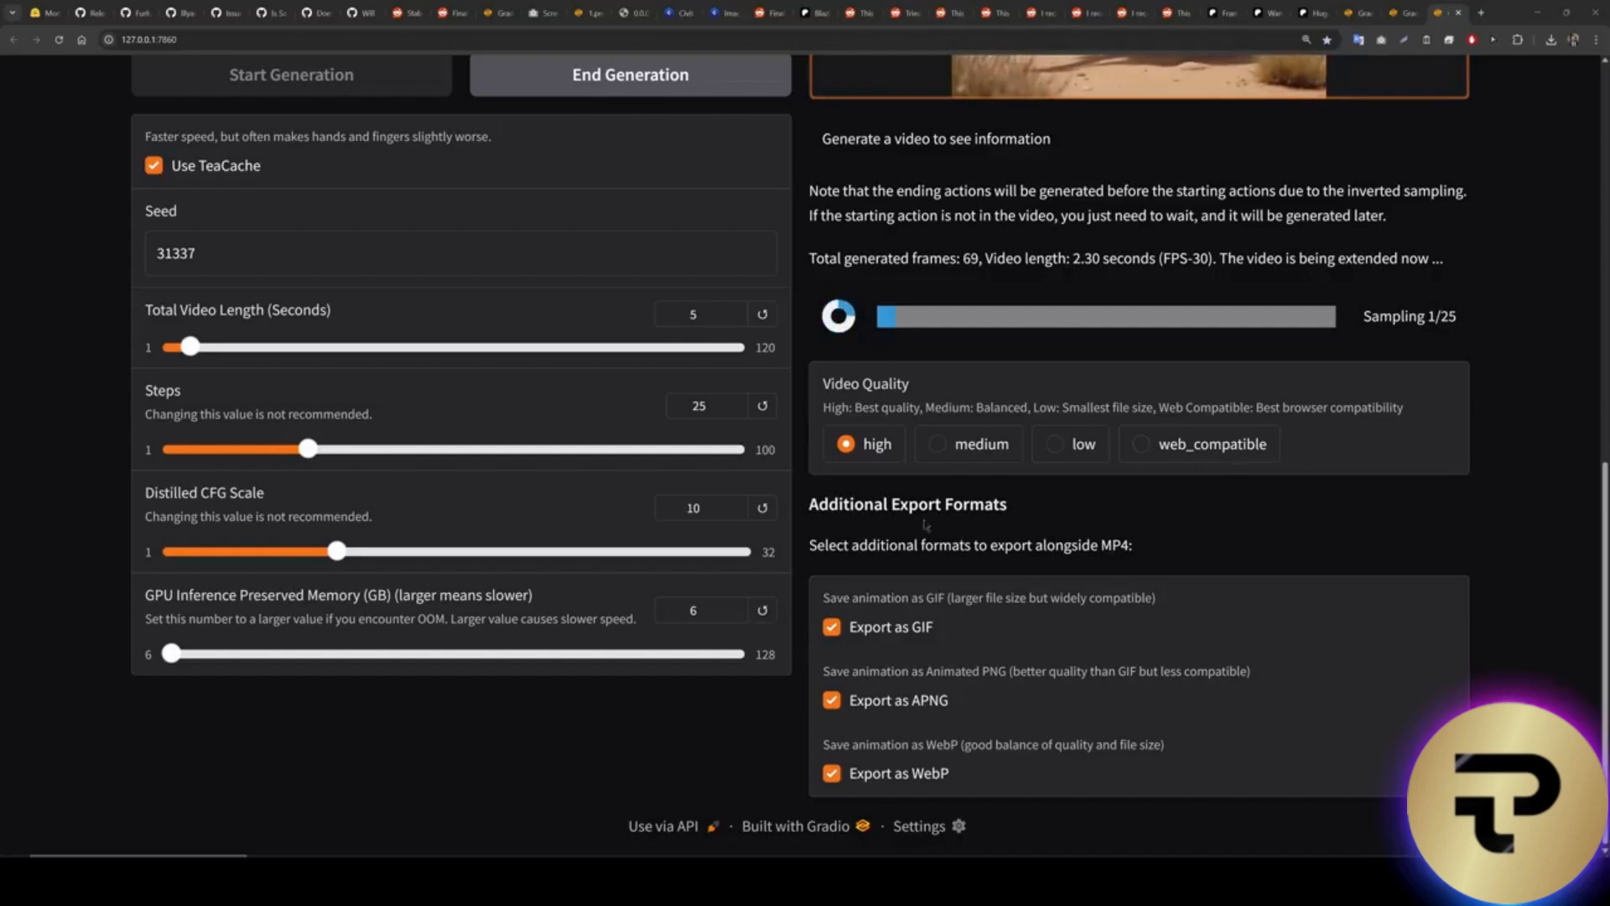
{"action": "left_click_drag", "start_coordinate": [810, 504], "coordinate": [970, 506]}
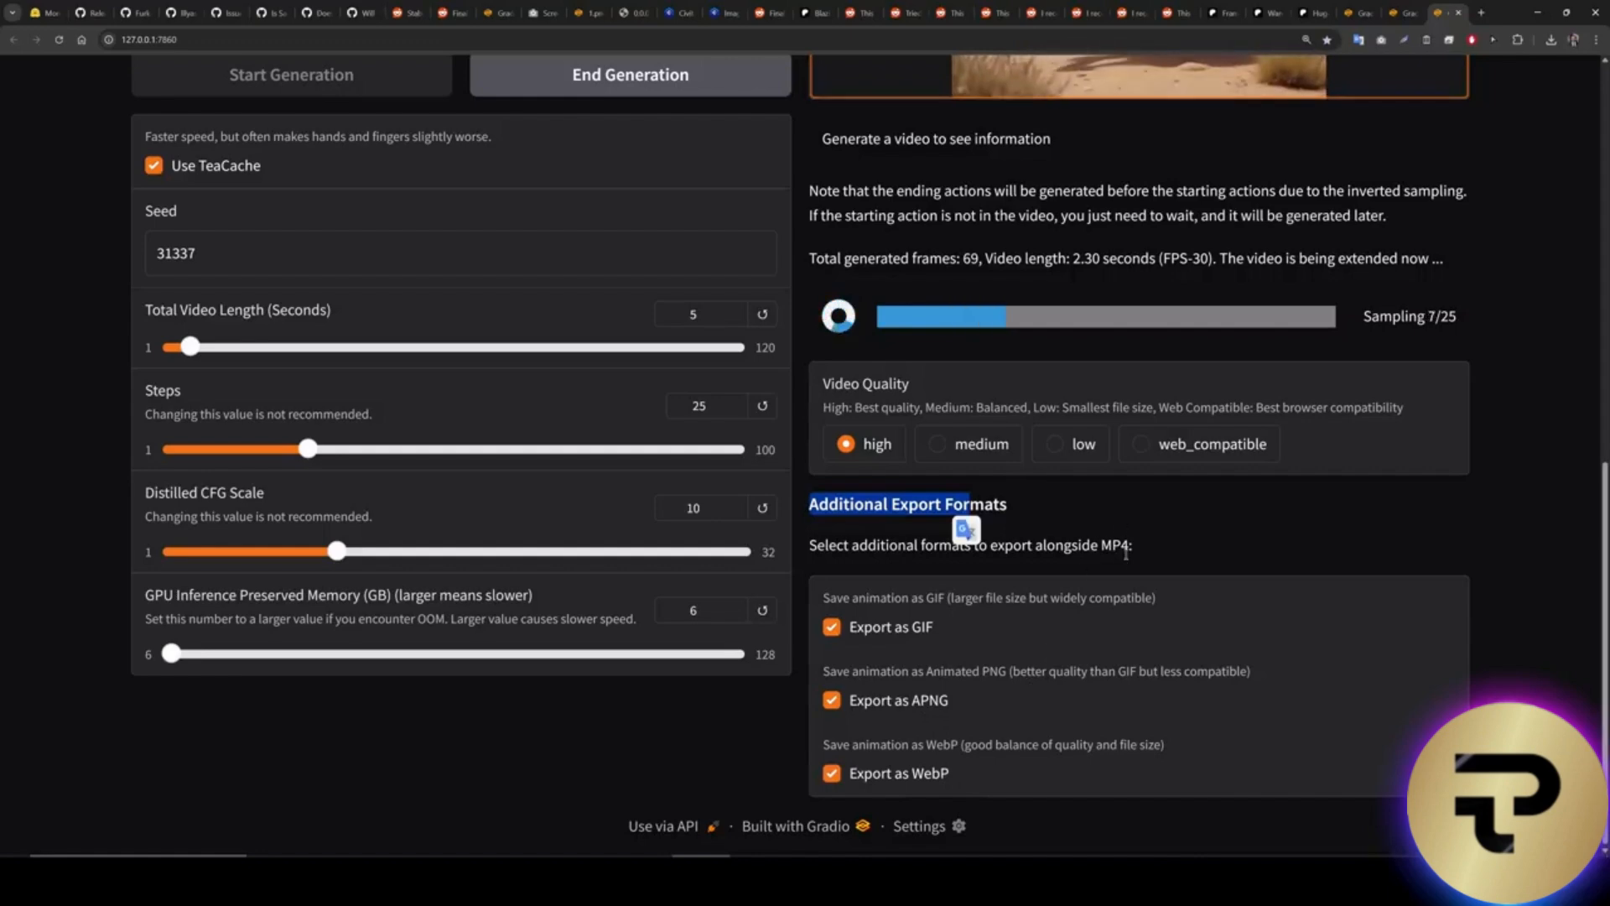
Examine the jumping skeleton rabbit preview video together with its input image and prompt.
{"action": "scroll", "coordinate": [1107, 528], "scroll_direction": "up", "scroll_amount": 7}
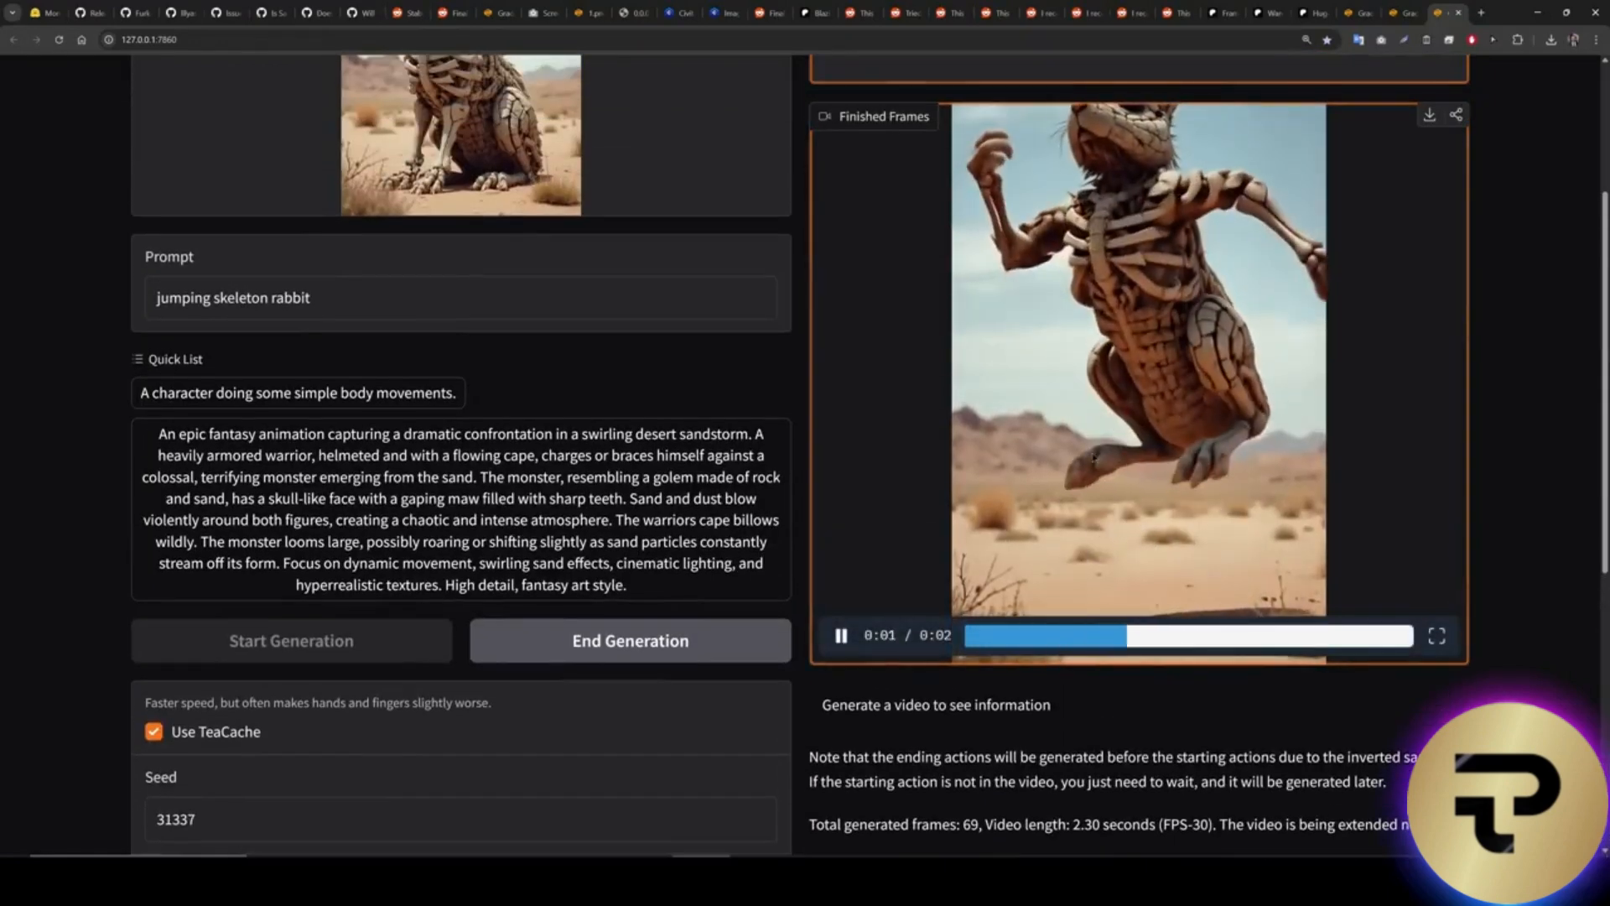
{"action": "scroll", "coordinate": [1079, 485], "scroll_direction": "up", "scroll_amount": 2}
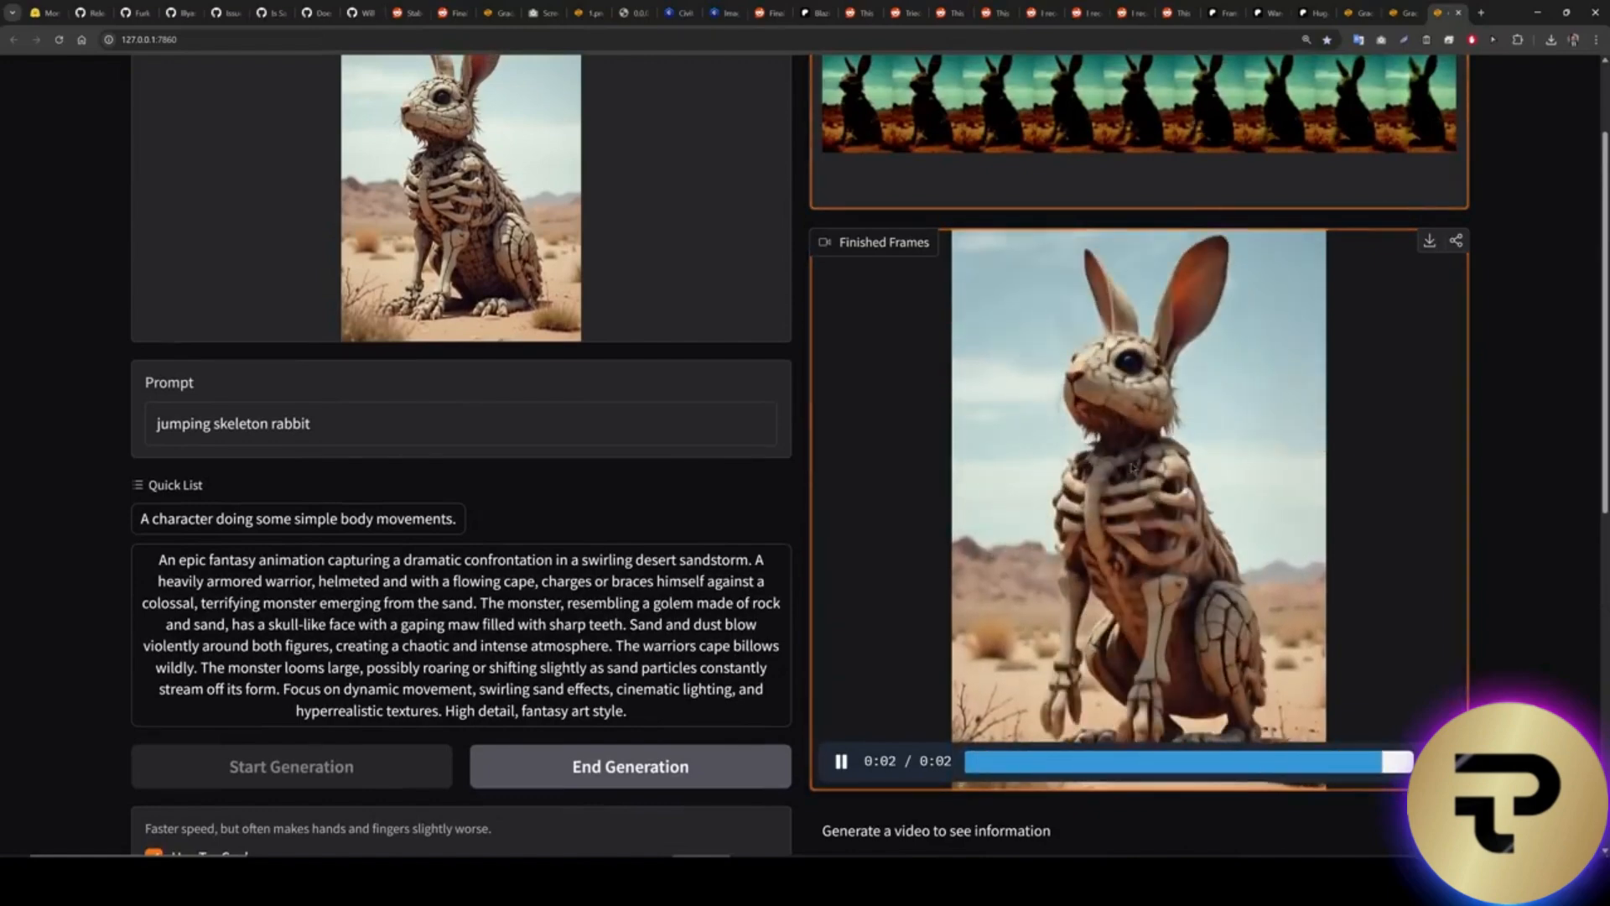
{"action": "scroll", "coordinate": [1117, 466], "scroll_direction": "up", "scroll_amount": 2}
{"action": "scroll", "coordinate": [1117, 466], "scroll_direction": "down", "scroll_amount": 2}
{"action": "scroll", "coordinate": [1117, 467], "scroll_direction": "up", "scroll_amount": 2}
Check the swordsman image, prompt and settings in the FramePack app and start generating the video.
{"action": "scroll", "coordinate": [1116, 466], "scroll_direction": "down", "scroll_amount": 4}
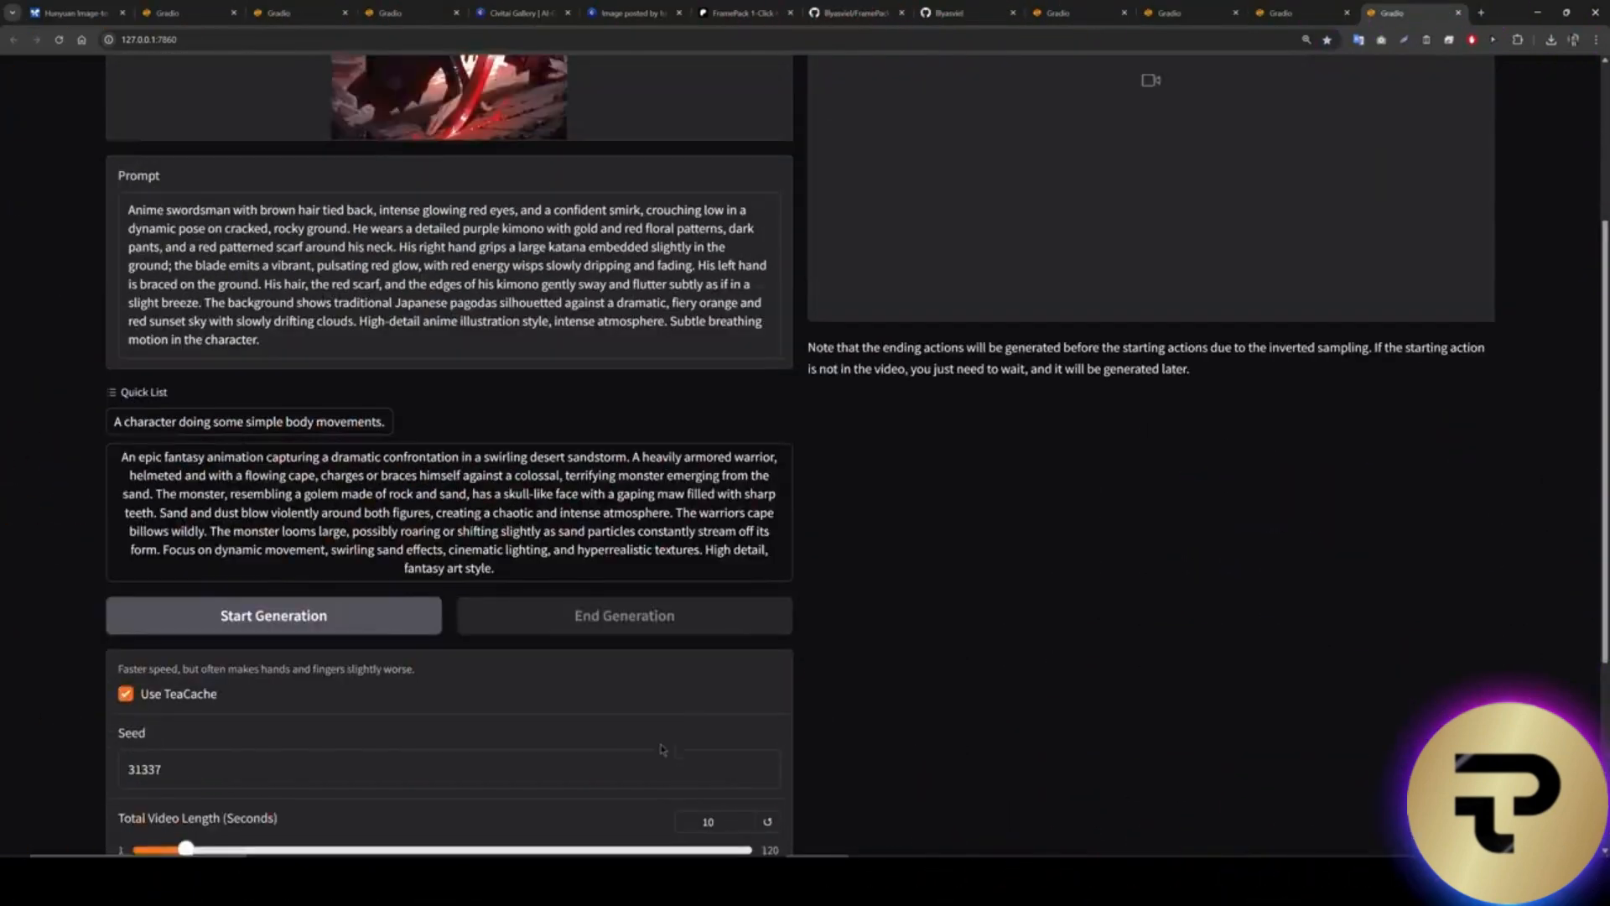
{"action": "scroll", "coordinate": [269, 584], "scroll_direction": "up", "scroll_amount": 5}
{"action": "scroll", "coordinate": [268, 585], "scroll_direction": "down", "scroll_amount": 5}
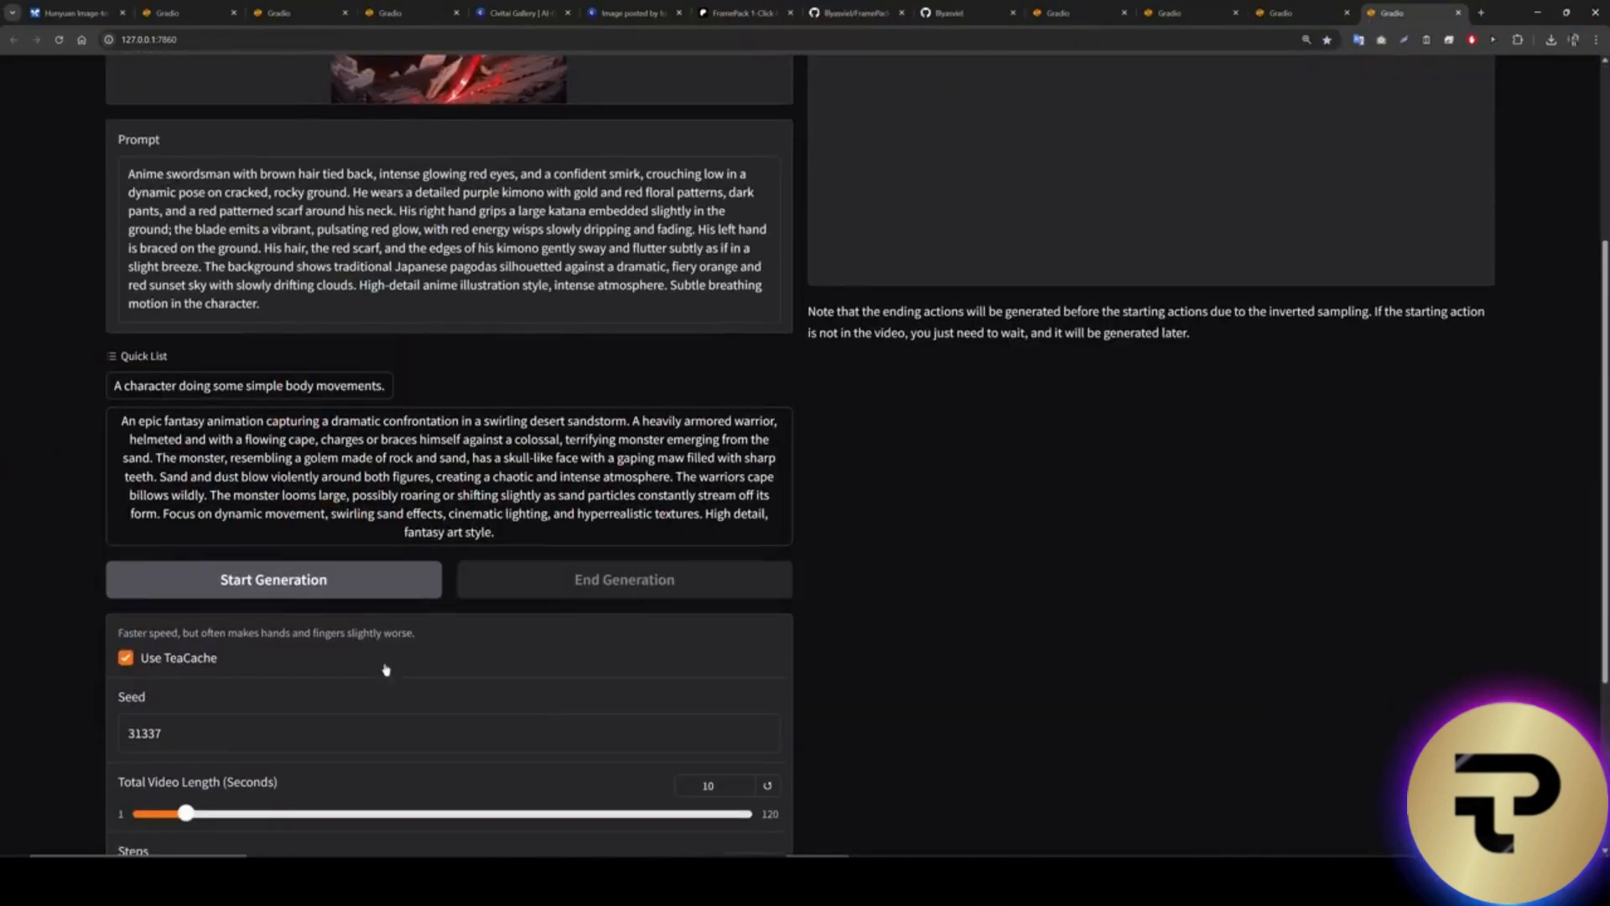
{"action": "left_click", "coordinate": [269, 580]}
{"action": "scroll", "coordinate": [858, 615], "scroll_direction": "up", "scroll_amount": 5}
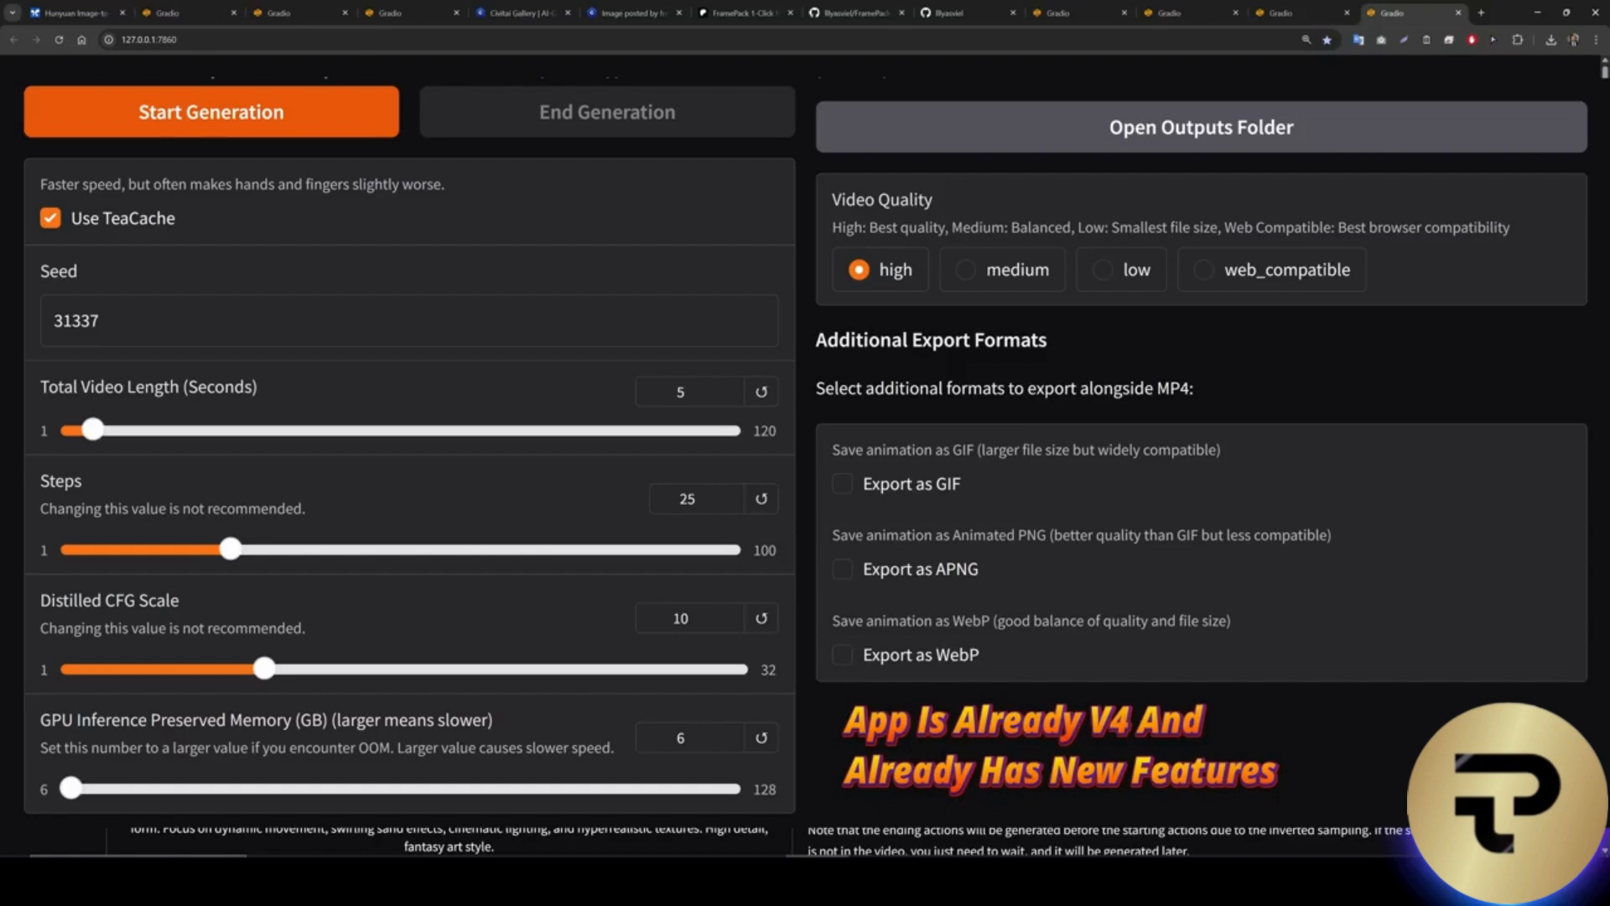
Follow the swordsman generation's sampling progress and check GPU memory use and load in the nvitop window.
{"action": "scroll", "coordinate": [806, 453], "scroll_direction": "down", "scroll_amount": 6}
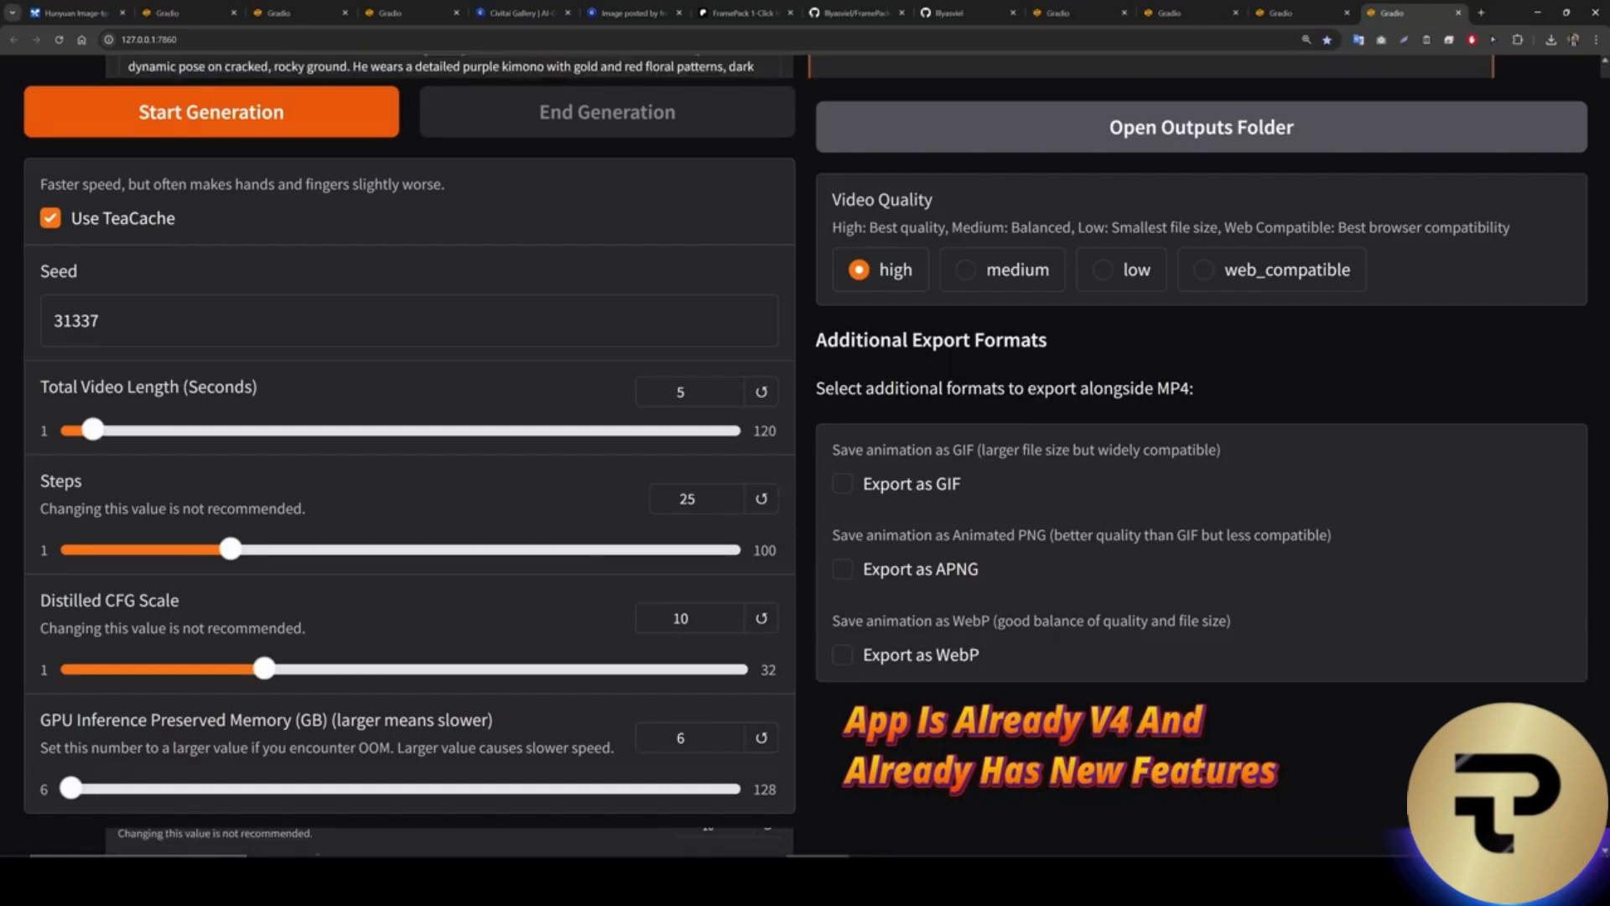
{"action": "scroll", "coordinate": [806, 453], "scroll_direction": "up", "scroll_amount": 2}
{"action": "scroll", "coordinate": [805, 452], "scroll_direction": "up", "scroll_amount": 2}
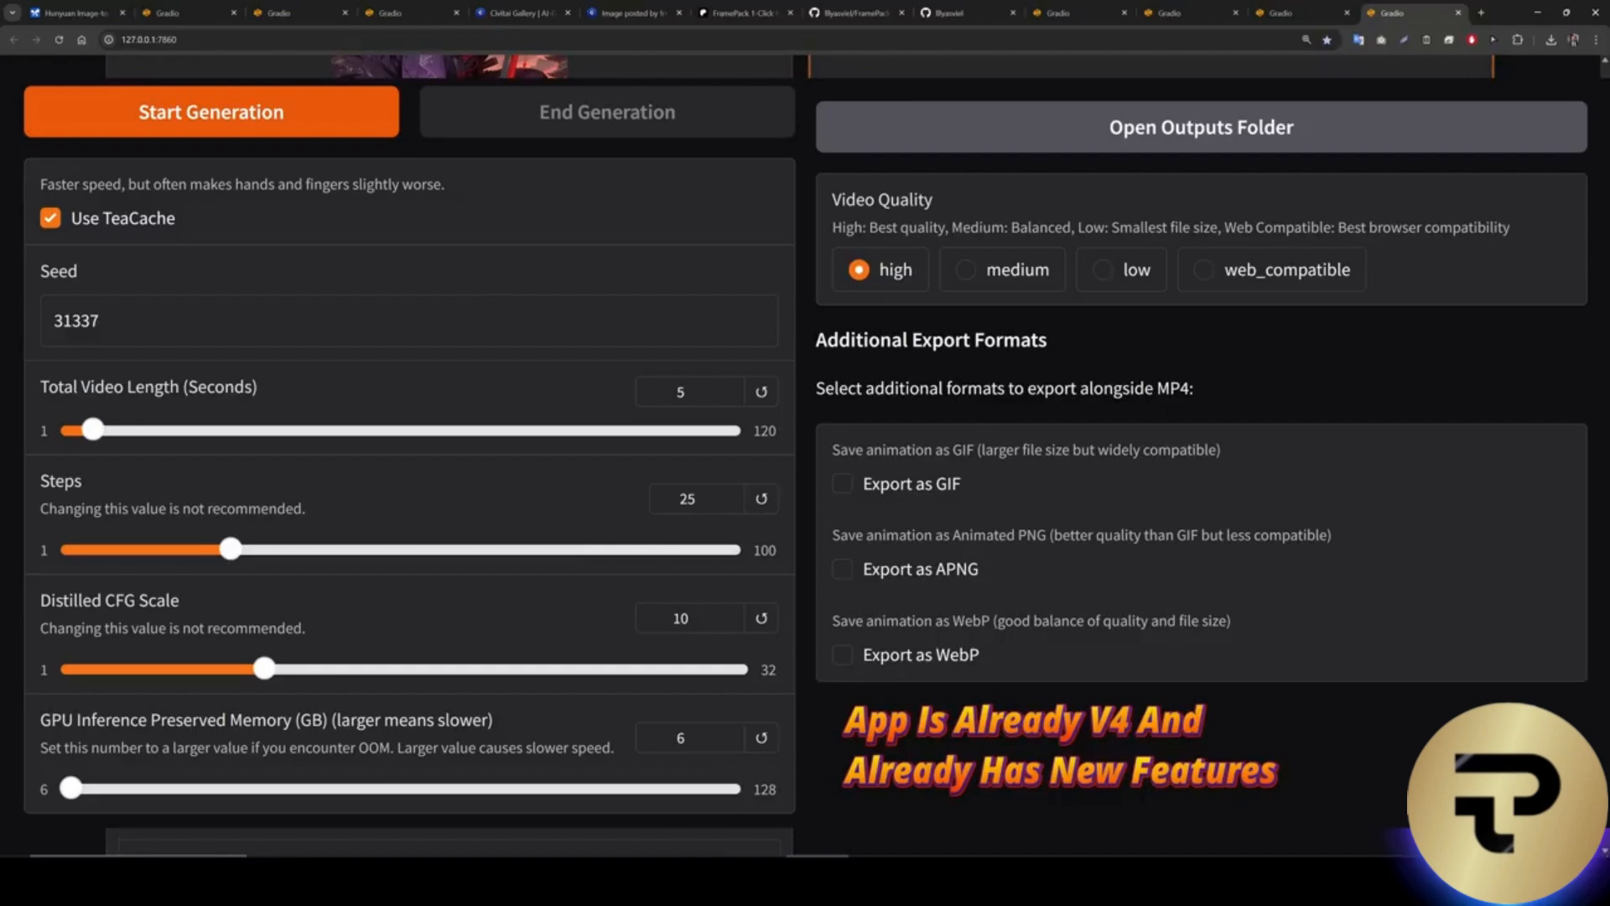
{"action": "scroll", "coordinate": [1091, 666], "scroll_direction": "up", "scroll_amount": 3}
{"action": "scroll", "coordinate": [1090, 667], "scroll_direction": "down", "scroll_amount": 4}
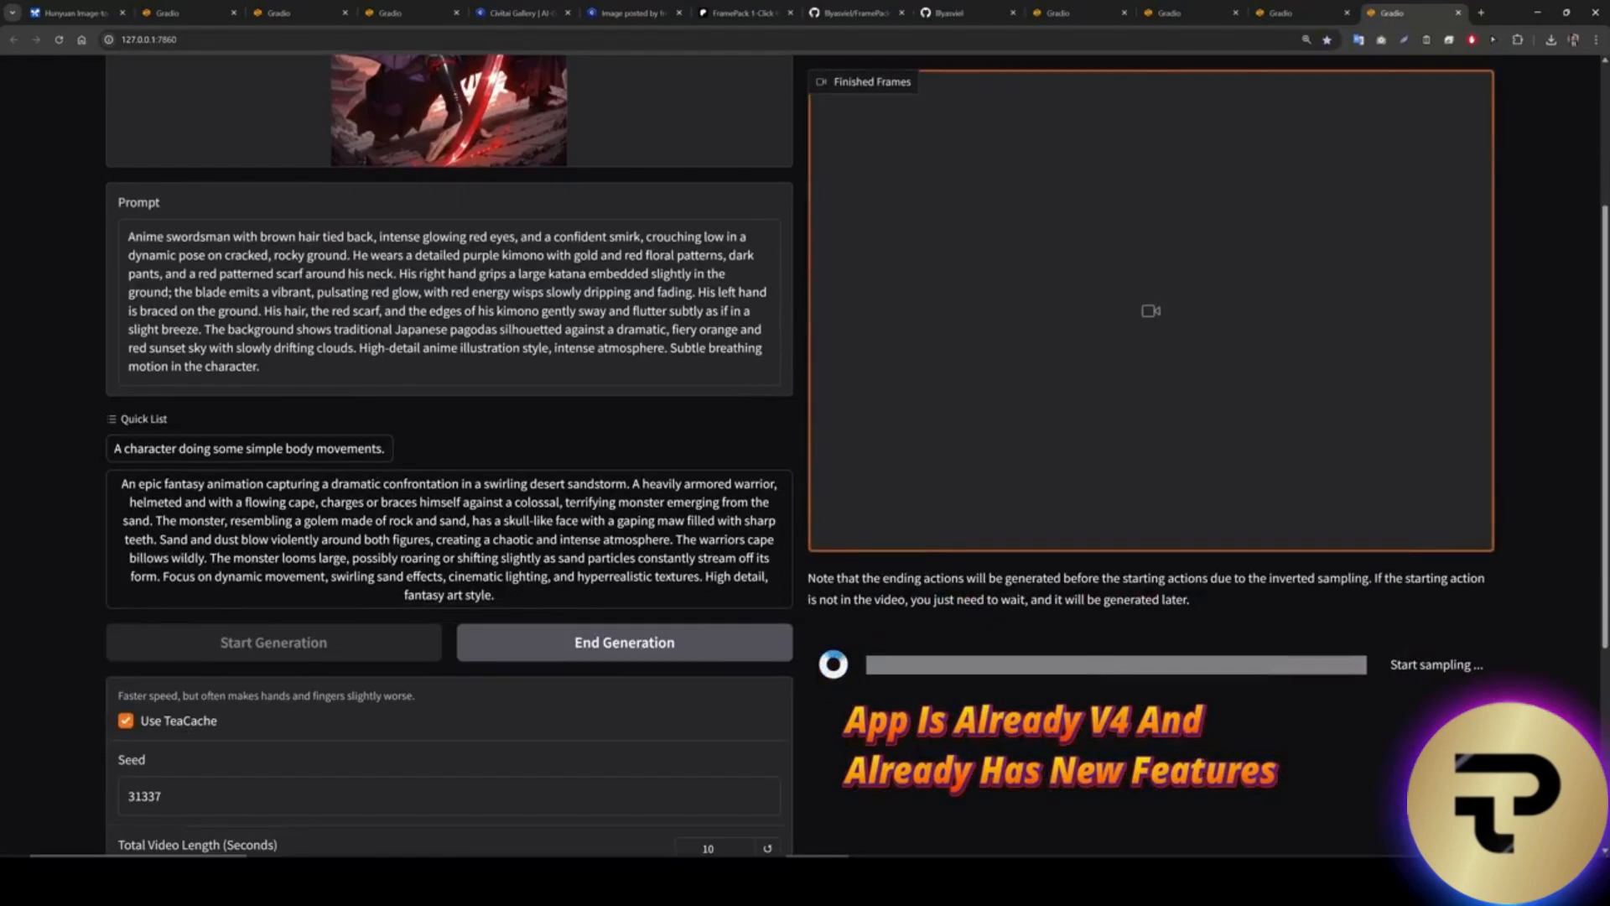
{"action": "key", "text": "alt+Tab"}
{"action": "left_click_drag", "start_coordinate": [1072, 338], "coordinate": [355, 160]}
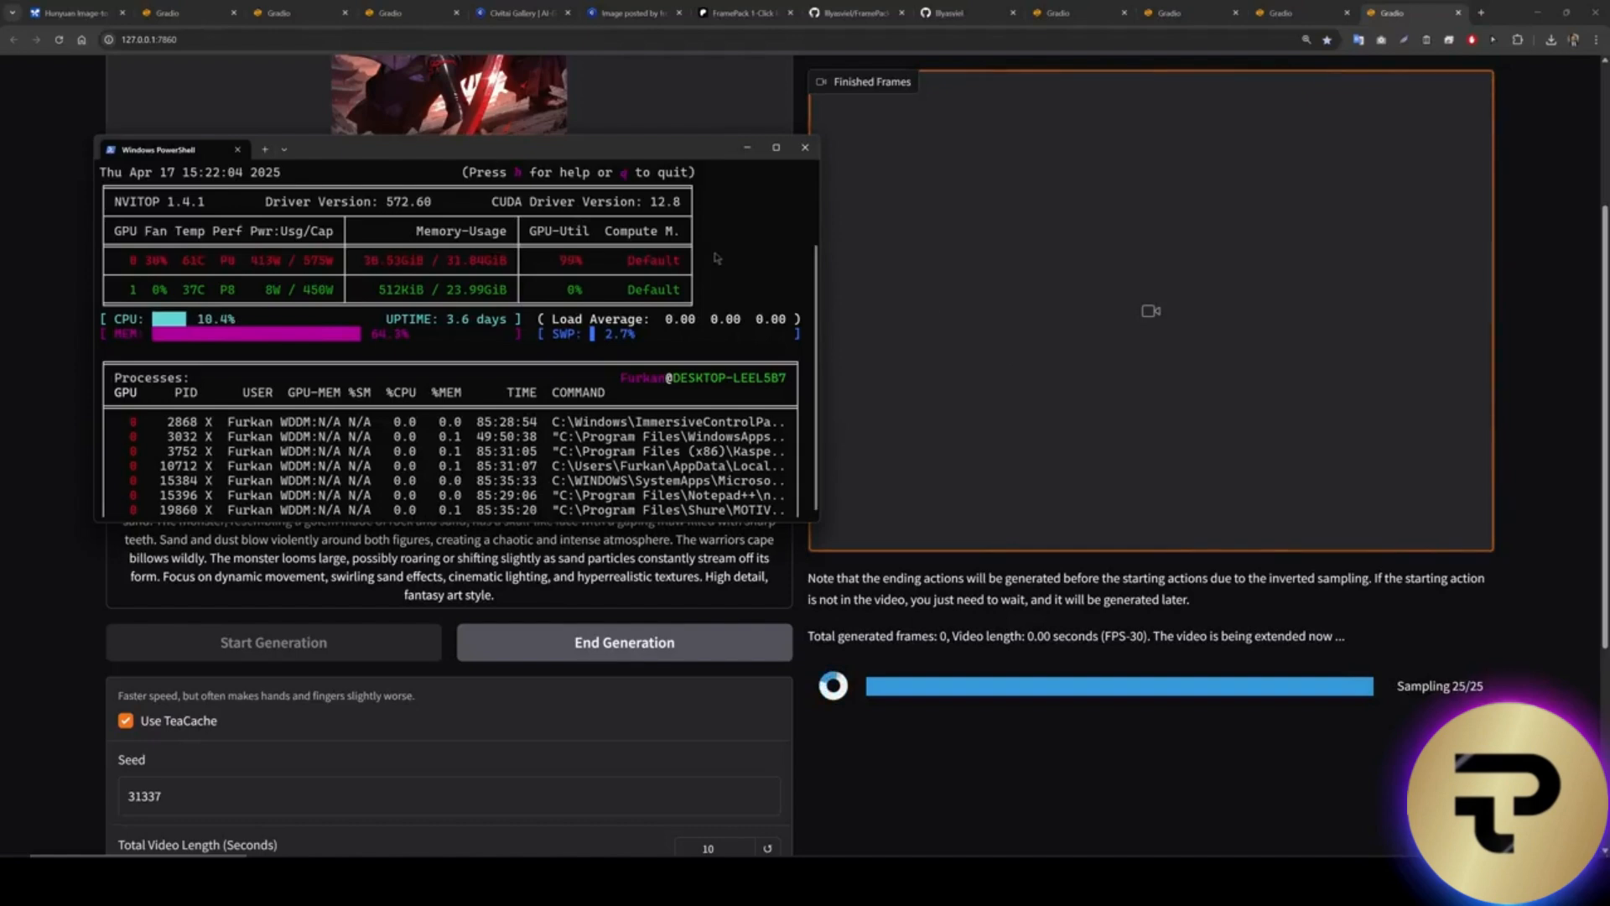
Check the first finished swordsman preview clip and the GPU memory use and load in the nvitop window.
{"action": "left_click", "coordinate": [1106, 391]}
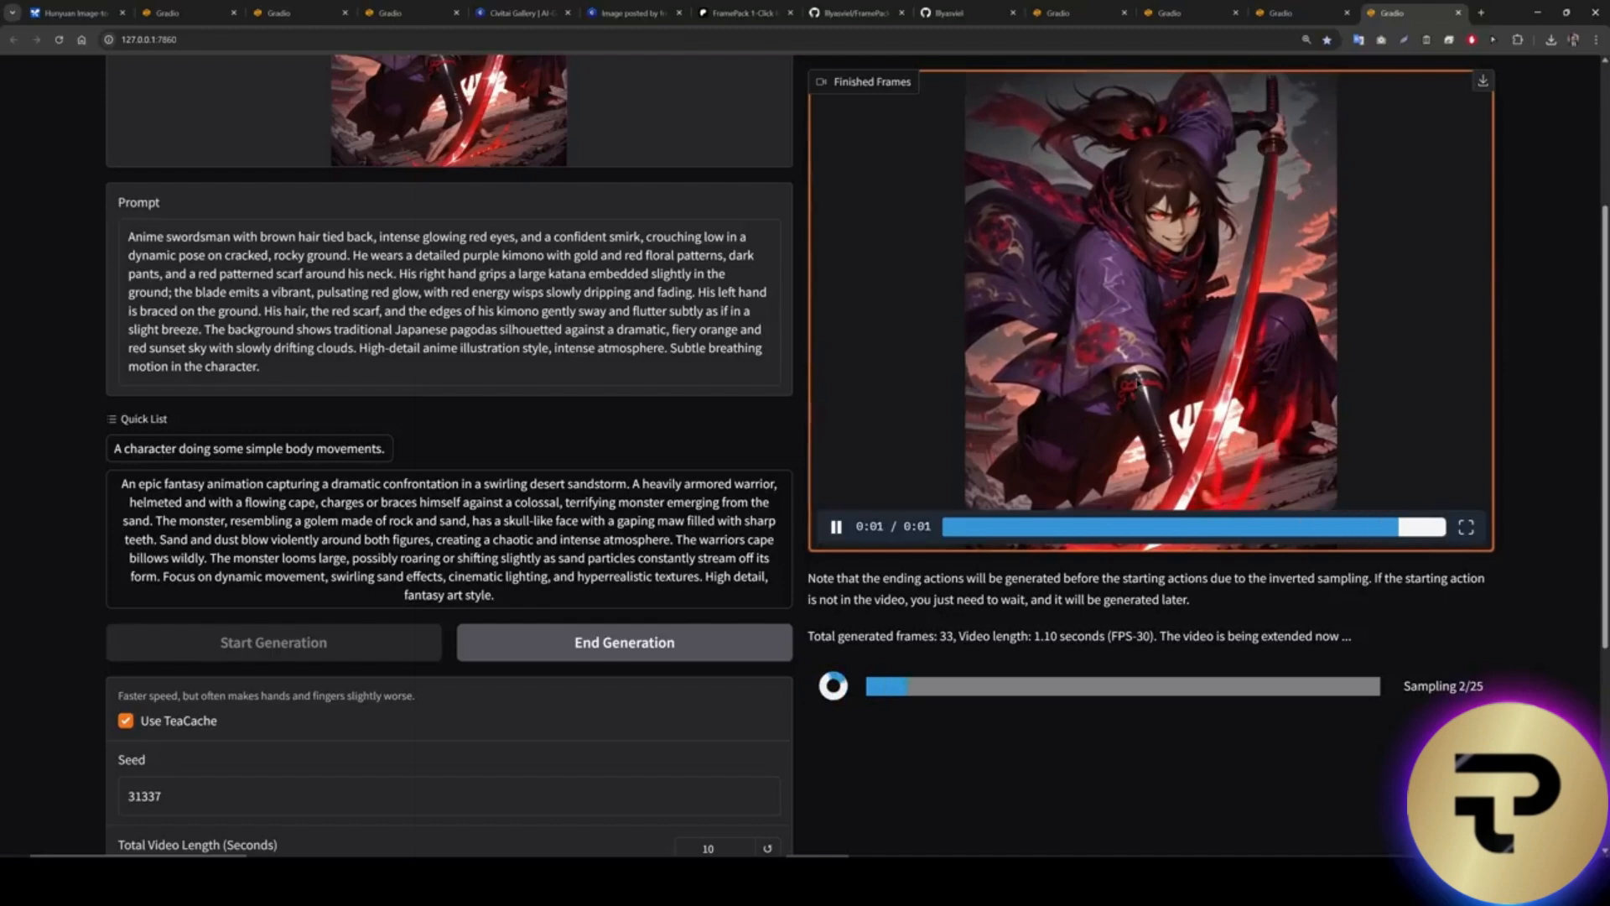
{"action": "key", "text": "alt+Tab"}
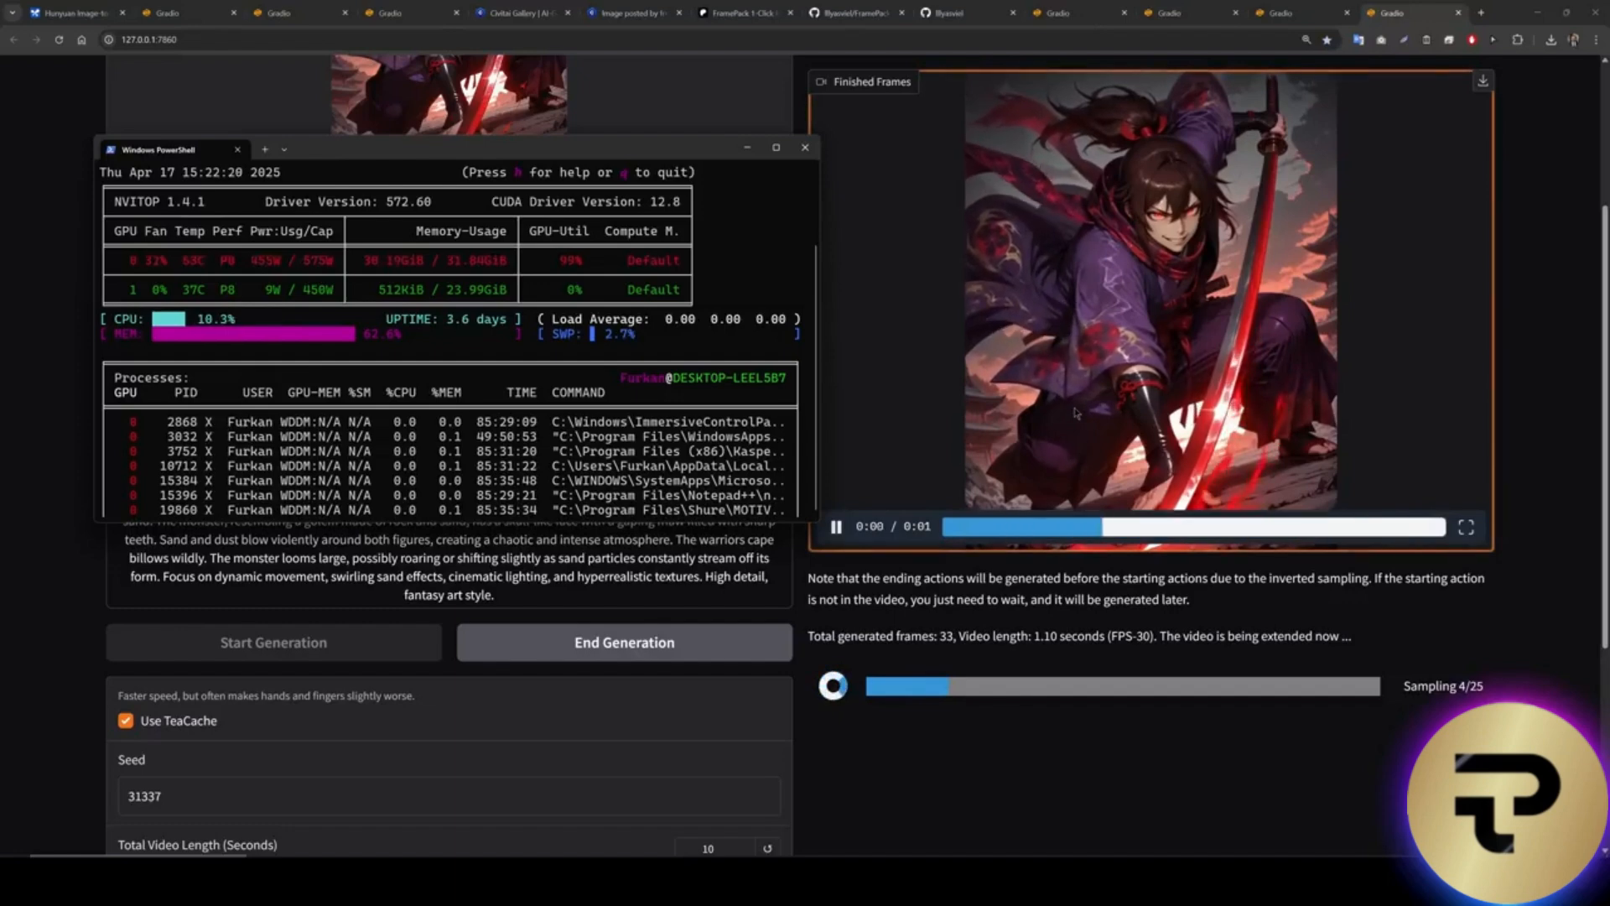
Bring up the FramePack console, enlarge its text, widen its window and place it over the nvitop window to follow the sampling speed.
{"action": "key", "text": "alt+Tab"}
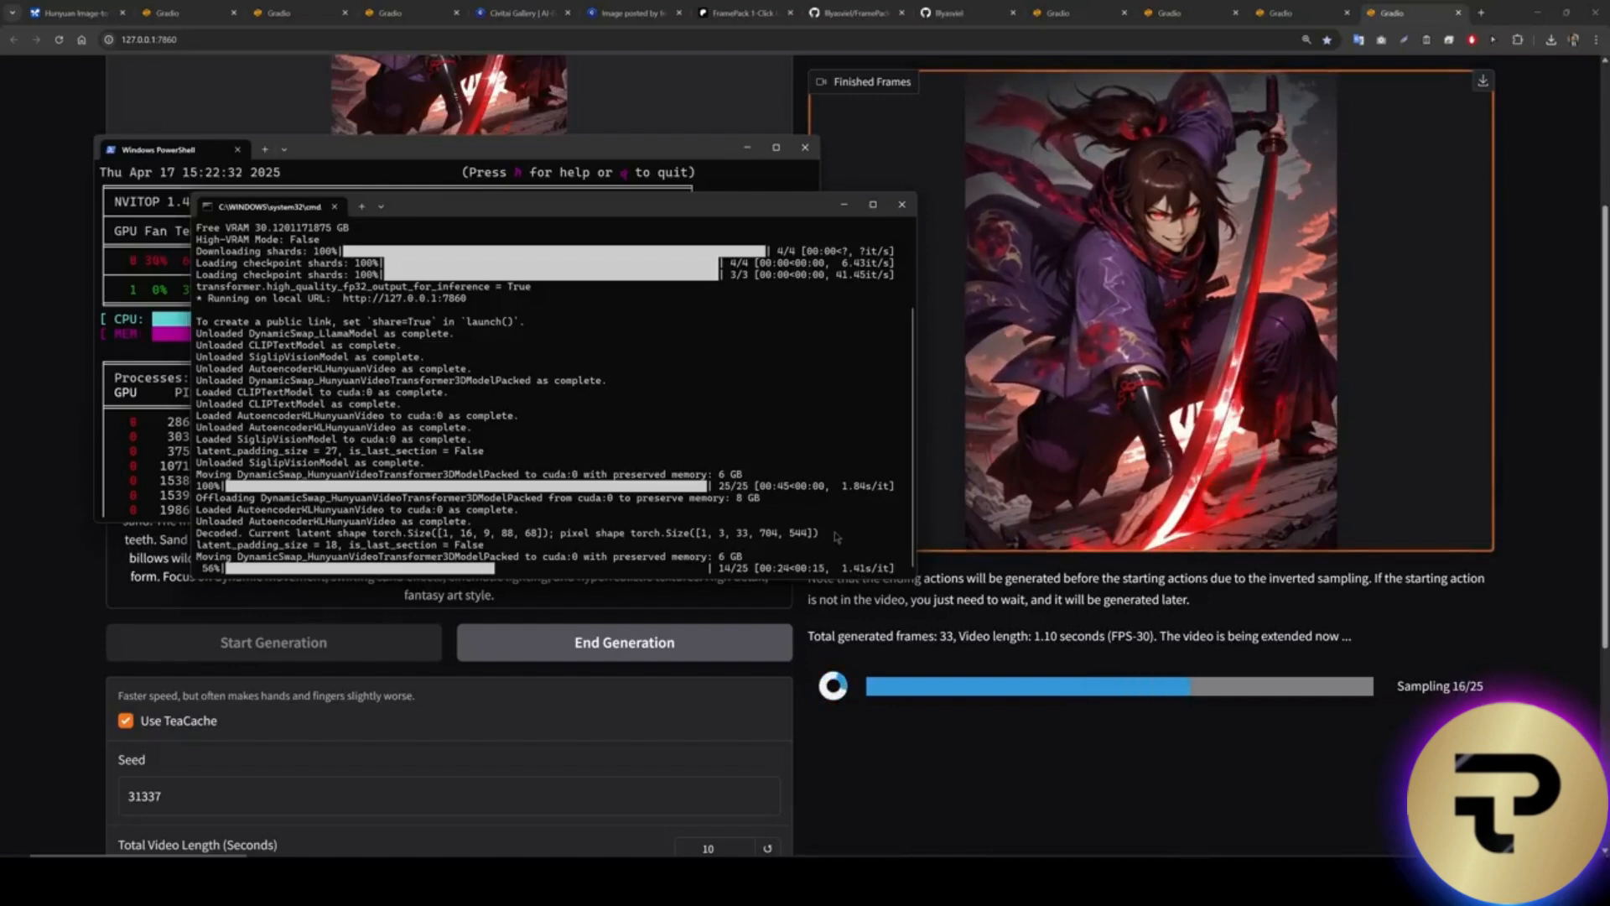
{"action": "scroll", "coordinate": [822, 534], "scroll_direction": "up", "scroll_amount": 2, "text": "ctrl"}
{"action": "left_click_drag", "start_coordinate": [916, 541], "coordinate": [1117, 537]}
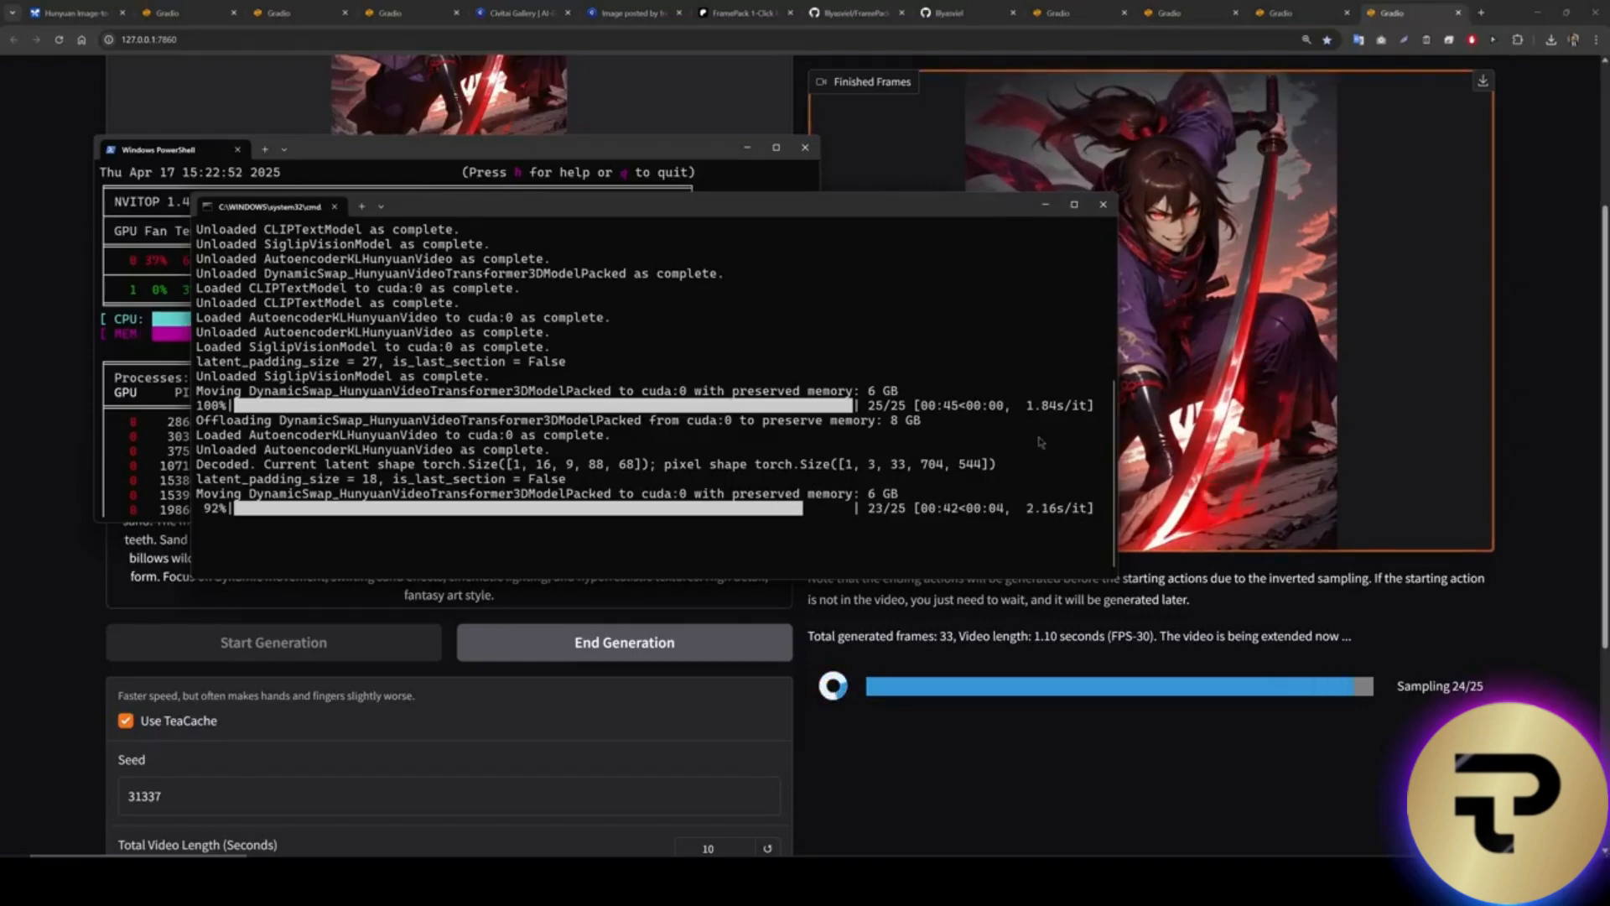
{"action": "left_click_drag", "start_coordinate": [927, 211], "coordinate": [753, 288]}
{"action": "left_click_drag", "start_coordinate": [772, 282], "coordinate": [1055, 548]}
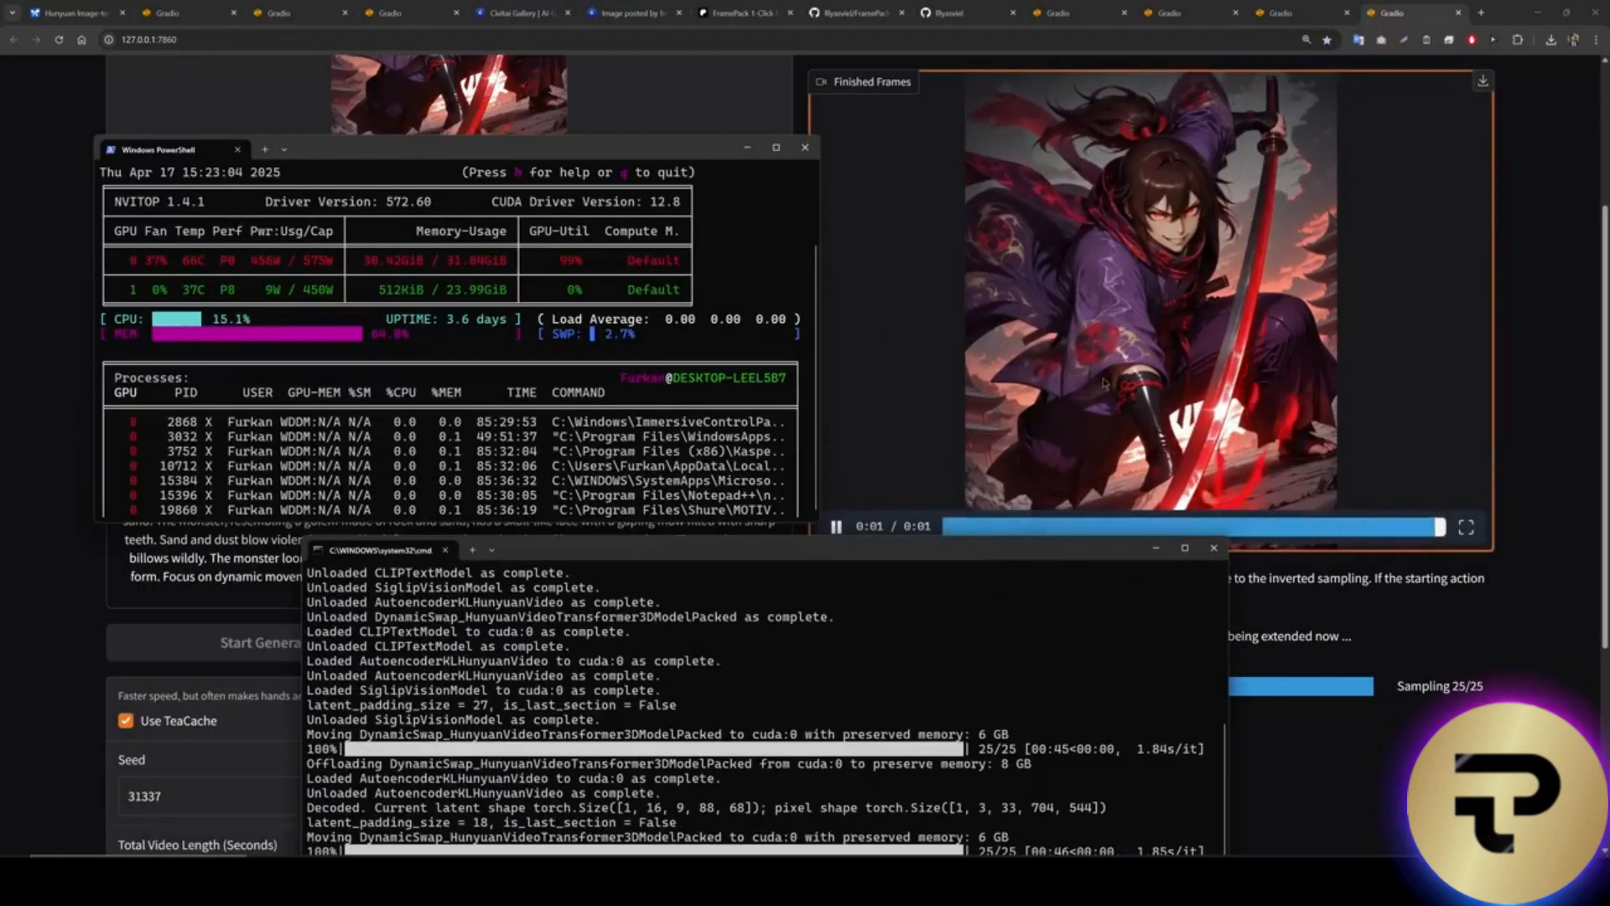
{"action": "left_click_drag", "start_coordinate": [950, 552], "coordinate": [747, 131]}
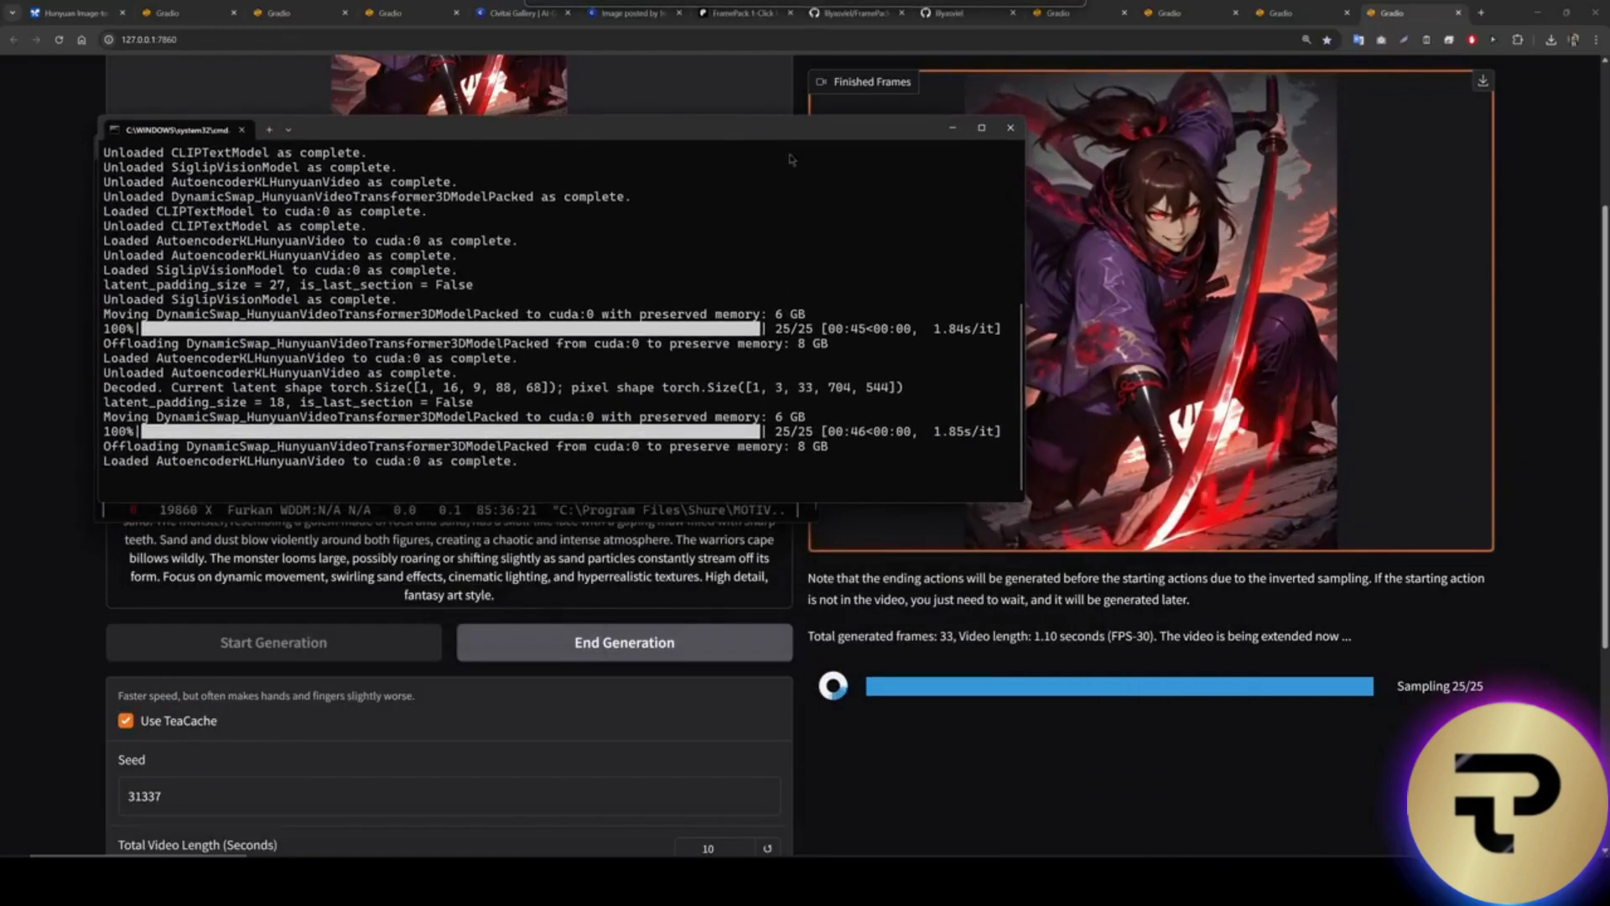
Check the extended swordsman preview, the GPU load in nvitop and the Total Video Length setting of the running generation.
{"action": "left_click", "coordinate": [1213, 396]}
{"action": "left_click", "coordinate": [1213, 396]}
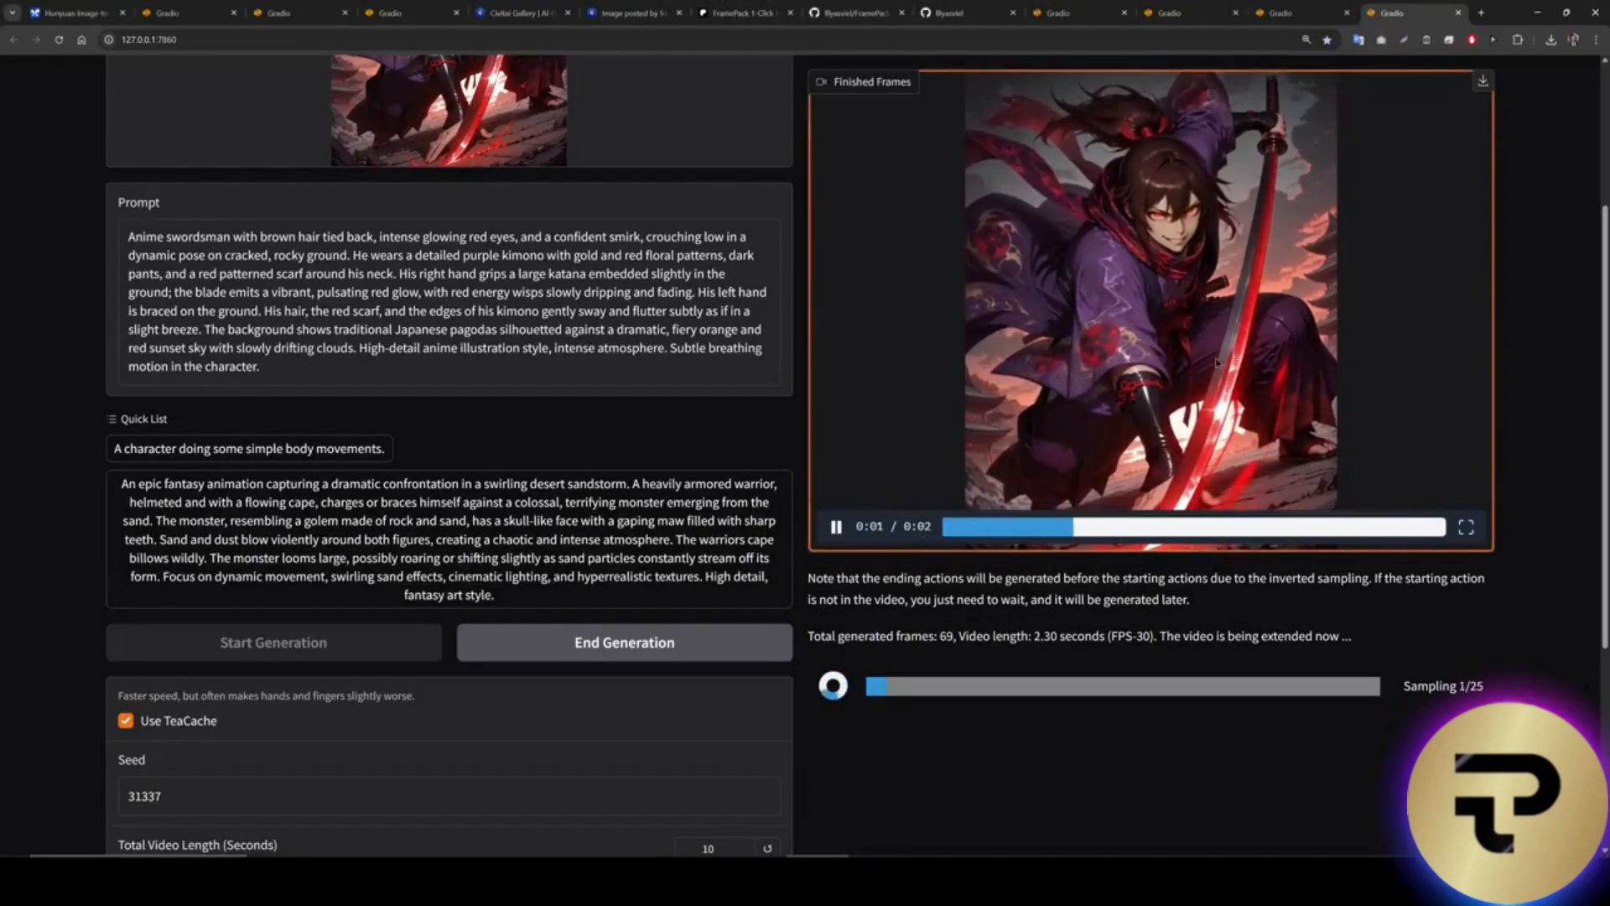
{"action": "left_click", "coordinate": [1196, 879]}
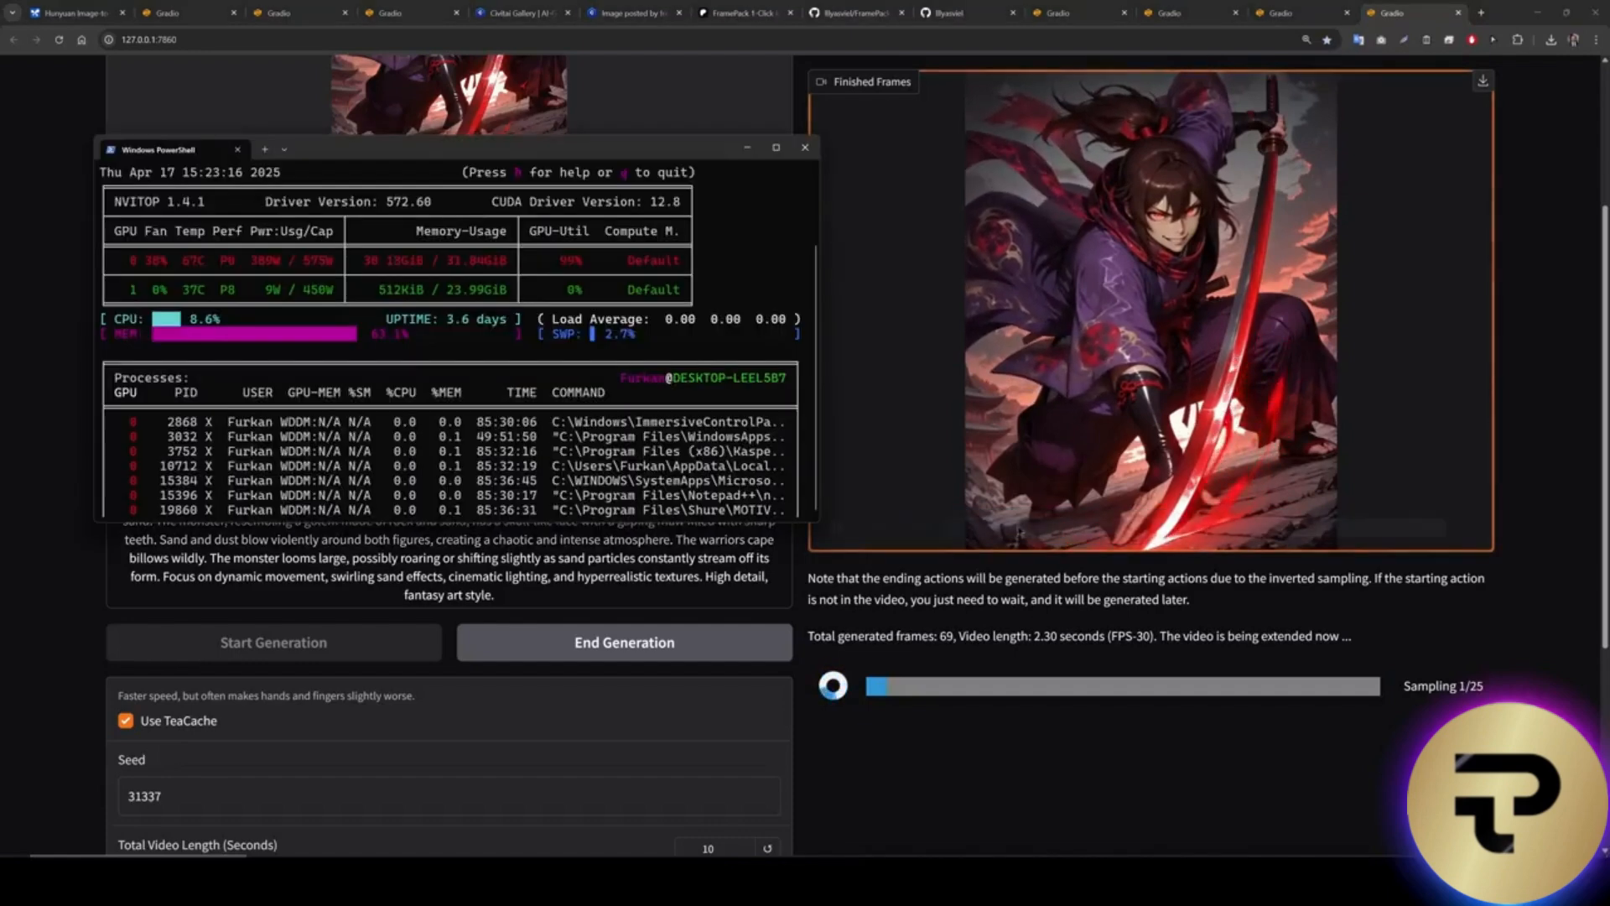
{"action": "left_click", "coordinate": [1195, 879]}
{"action": "scroll", "coordinate": [970, 794], "scroll_direction": "down", "scroll_amount": 5}
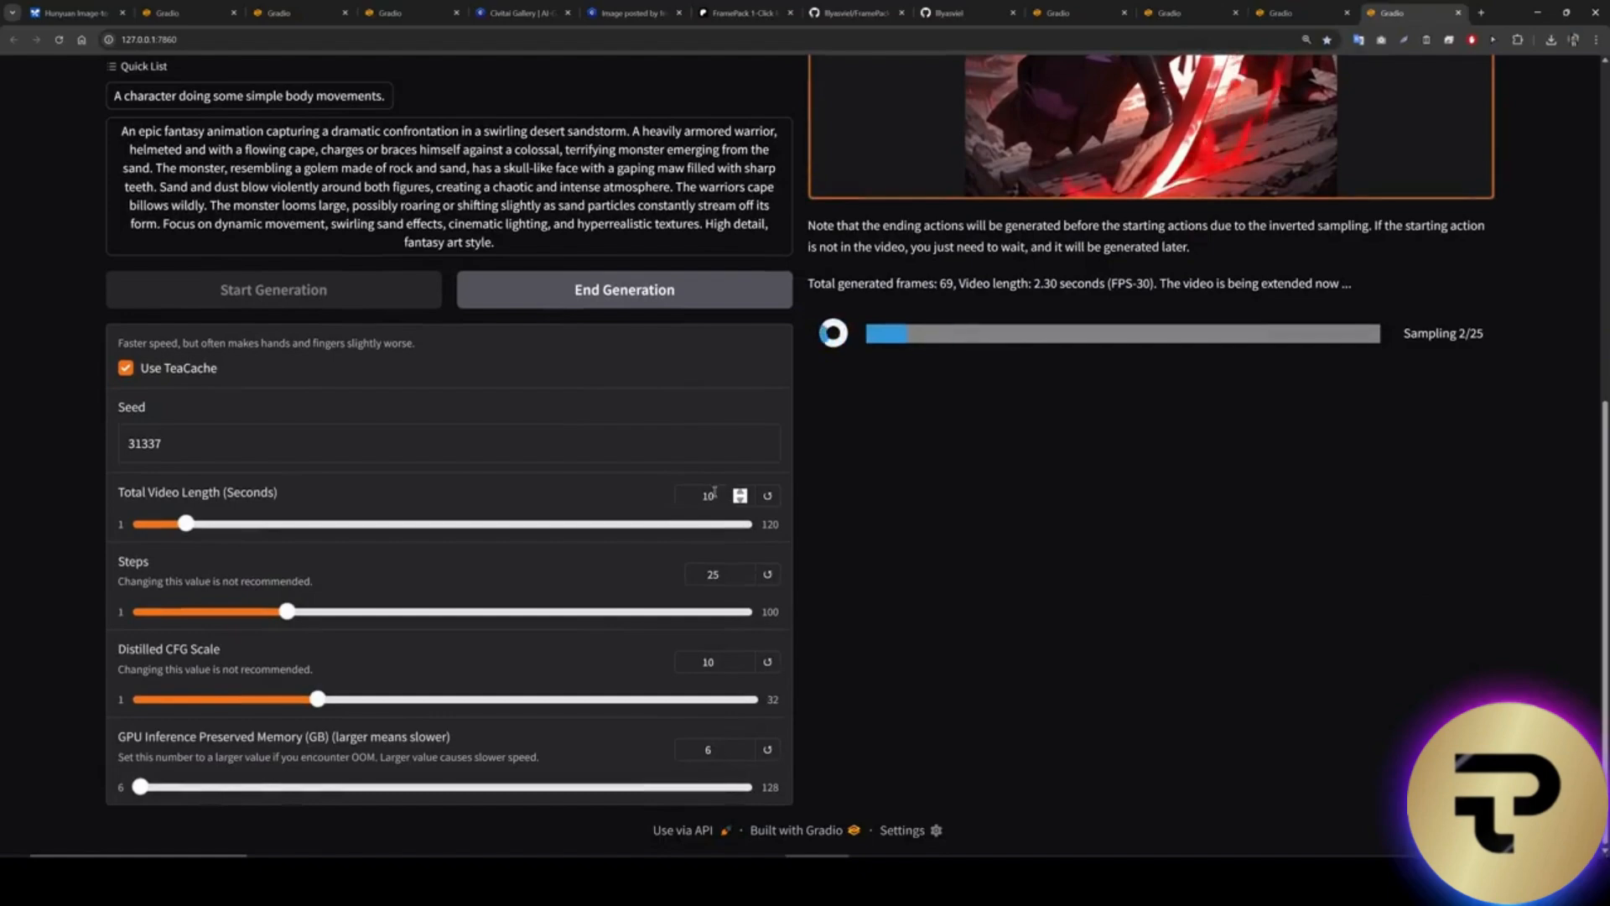
{"action": "scroll", "coordinate": [975, 817], "scroll_direction": "up", "scroll_amount": 5}
{"action": "left_click", "coordinate": [1196, 879]}
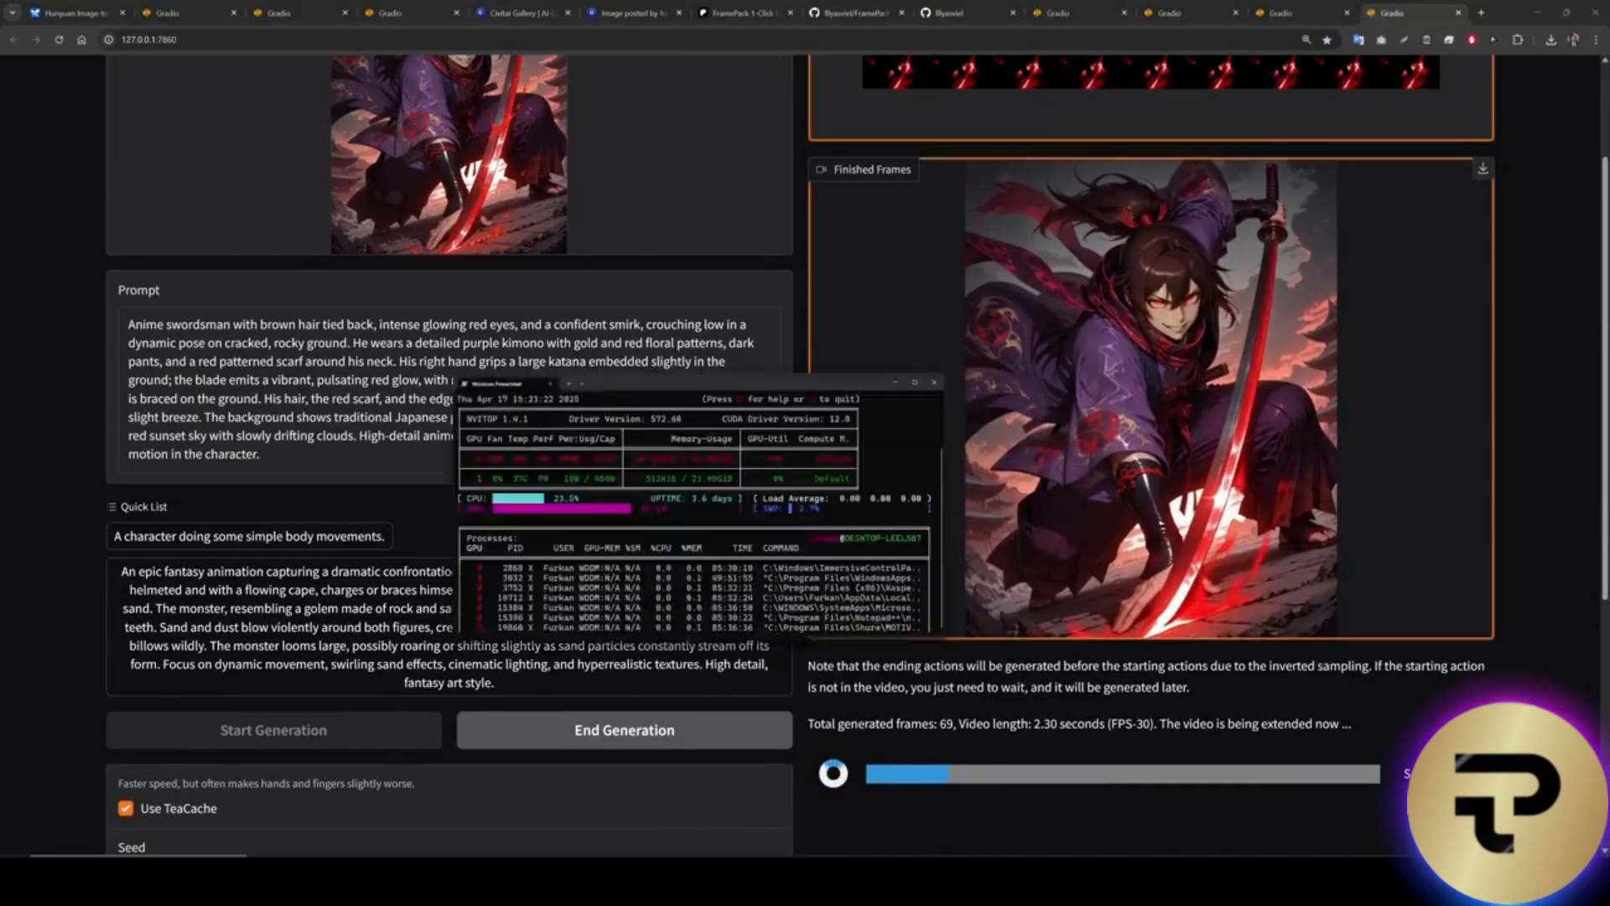
Reopen the FramePack console window, make it shorter and narrower, and reposition it over the app.
{"action": "left_click", "coordinate": [1149, 879]}
{"action": "left_click_drag", "start_coordinate": [755, 129], "coordinate": [755, 293]}
{"action": "left_click_drag", "start_coordinate": [1025, 458], "coordinate": [810, 458]}
{"action": "left_click_drag", "start_coordinate": [620, 292], "coordinate": [614, 366]}
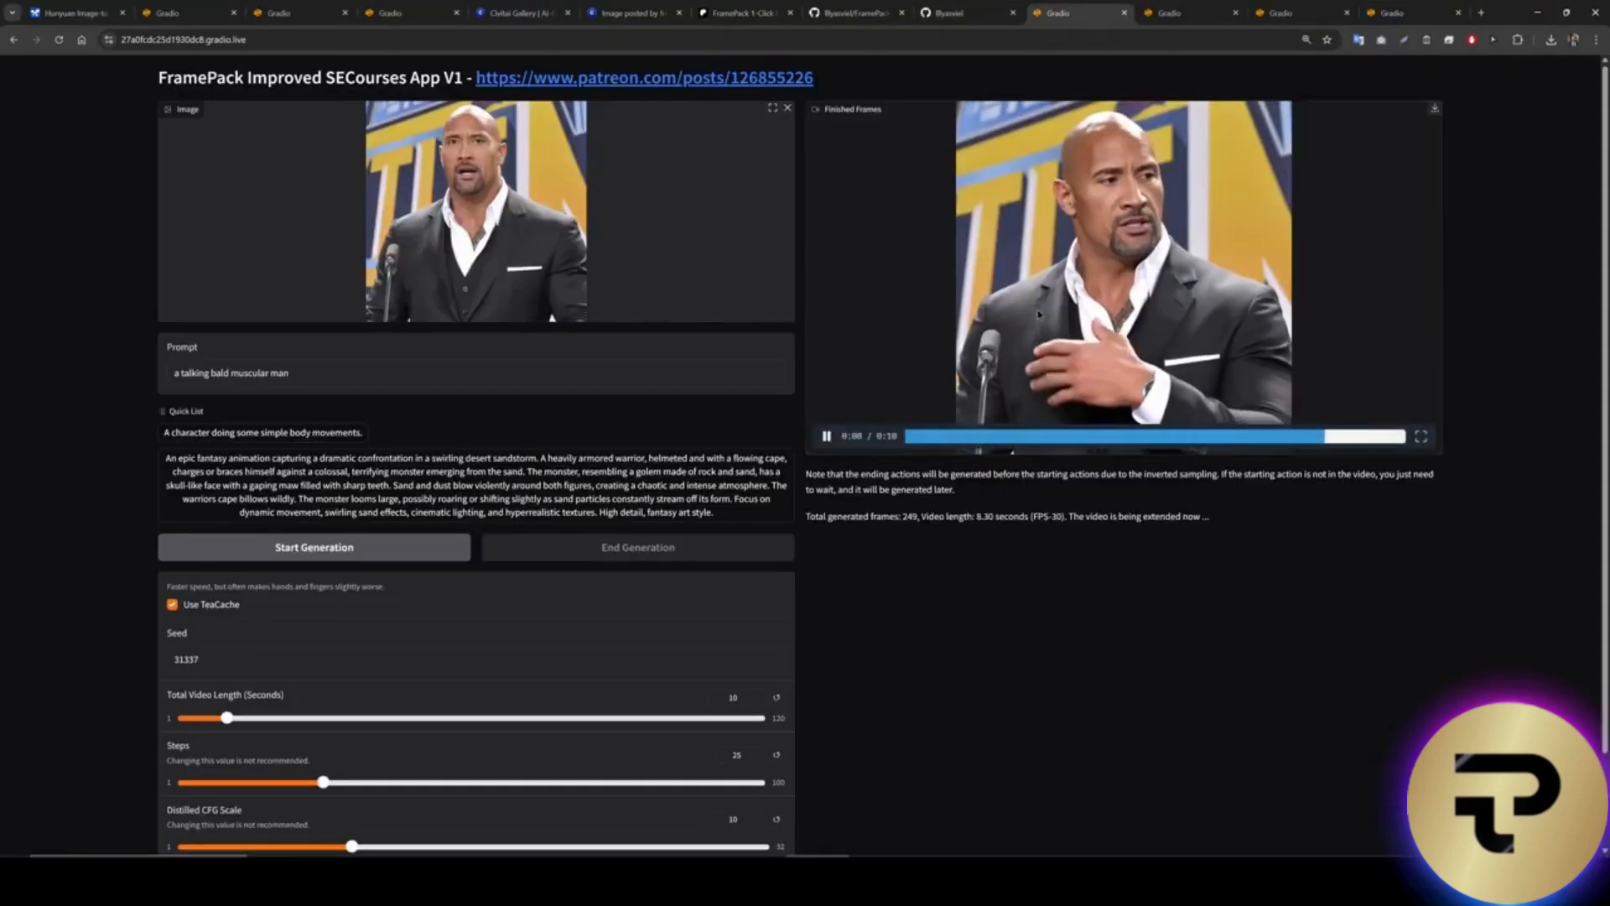
Play the generated talking bald man, talking handsome man and talking wolfman videos alongside their input images and prompts.
{"action": "left_click", "coordinate": [909, 439]}
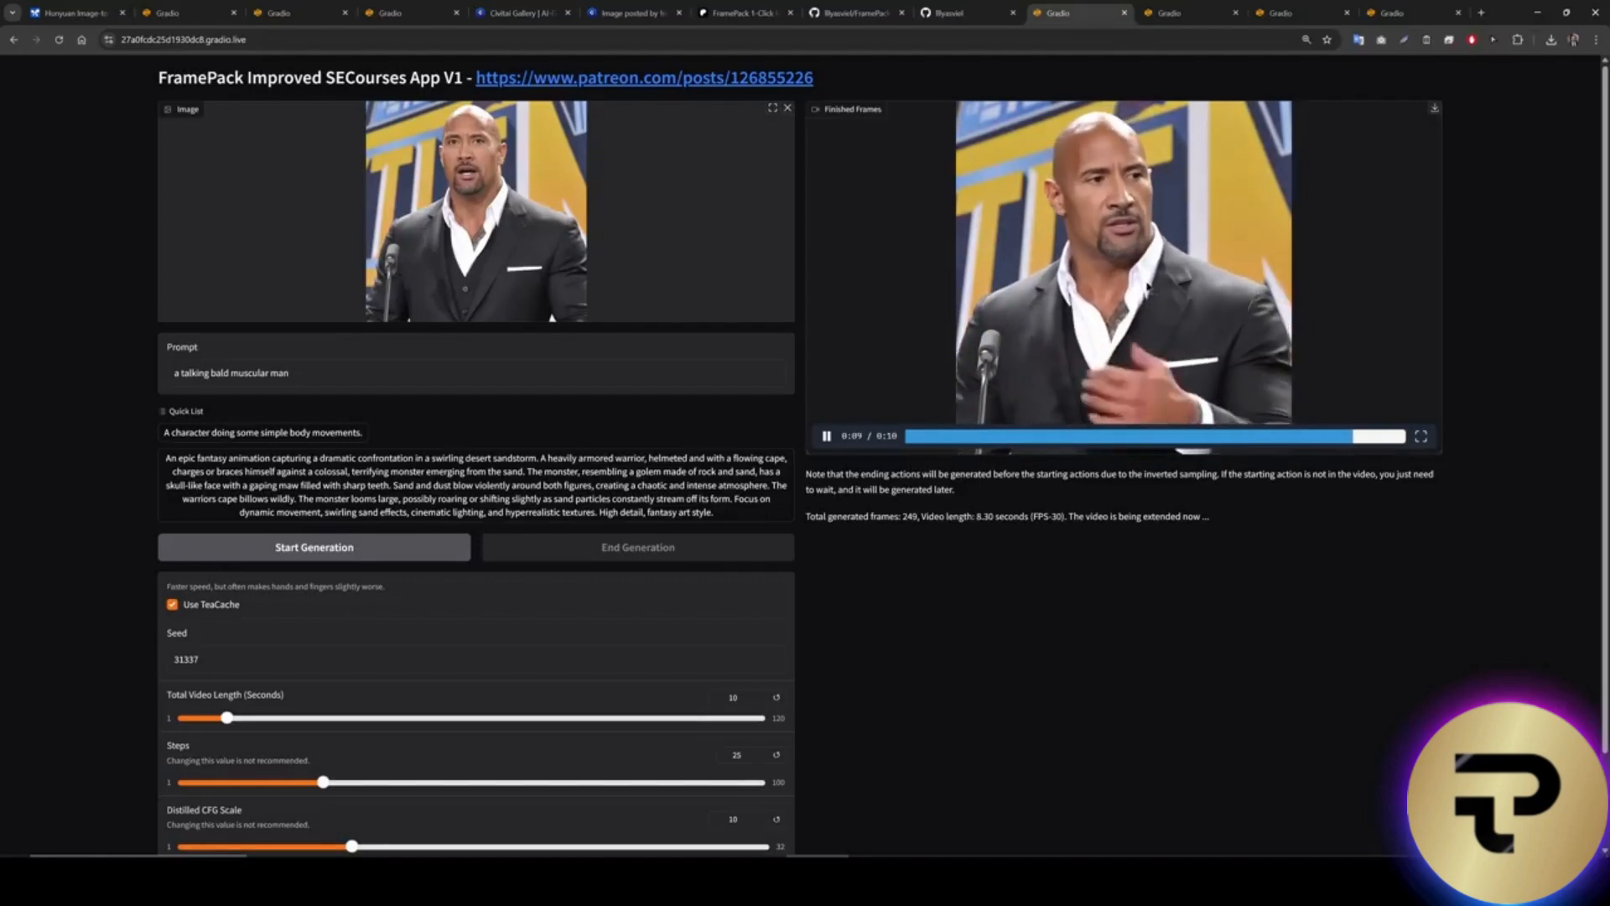
{"action": "mouse_move", "coordinate": [975, 407]}
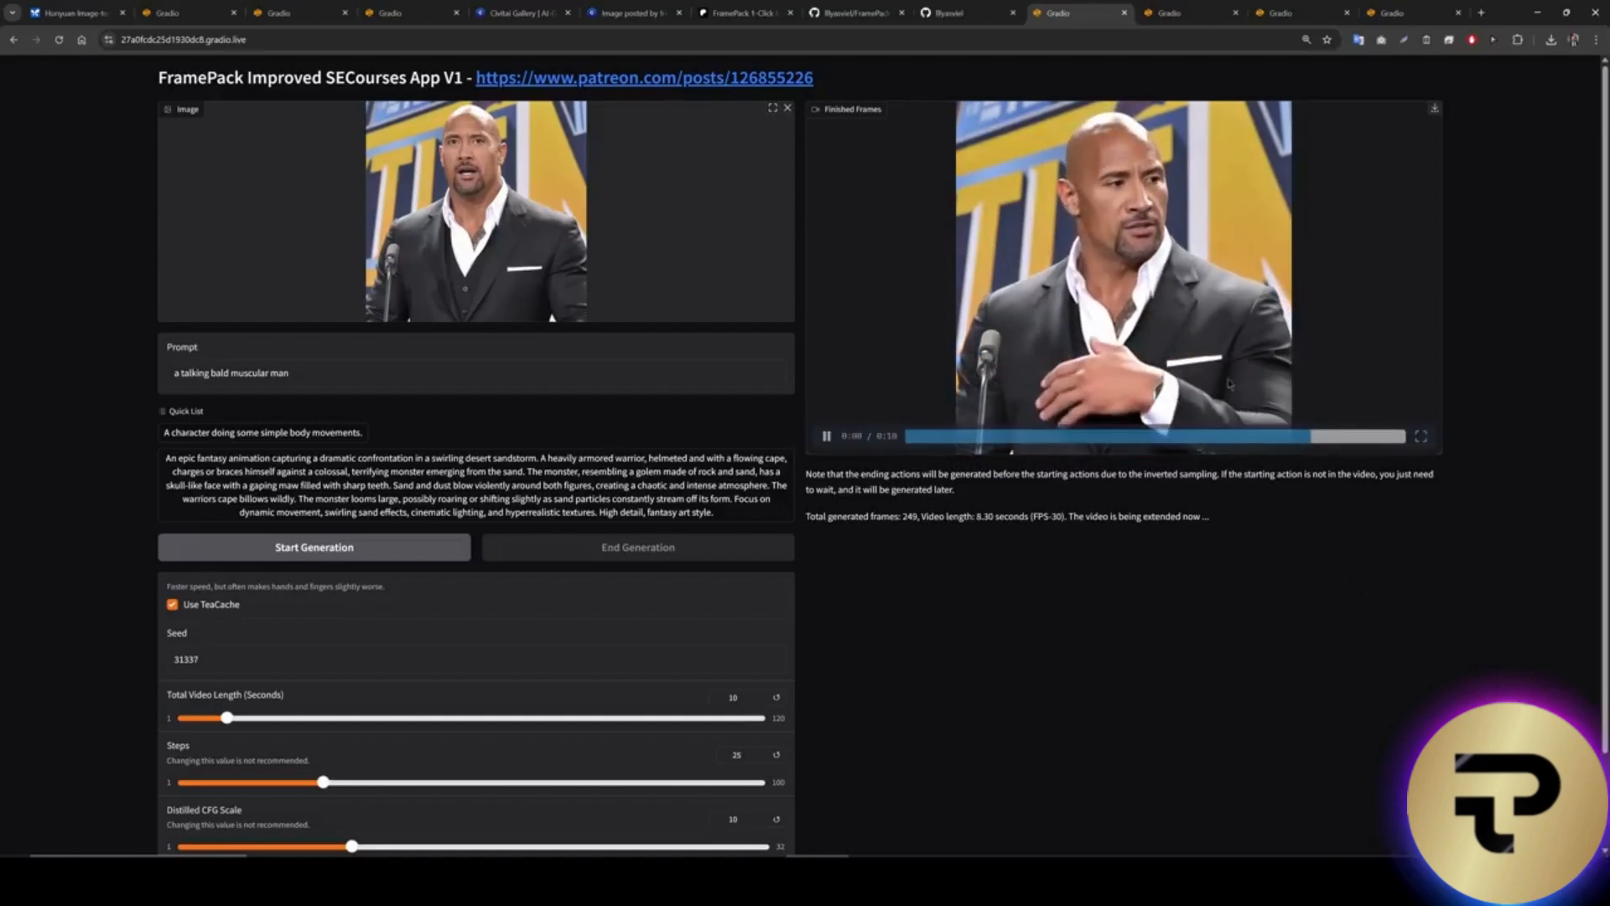
{"action": "key", "text": "ctrl+Tab"}
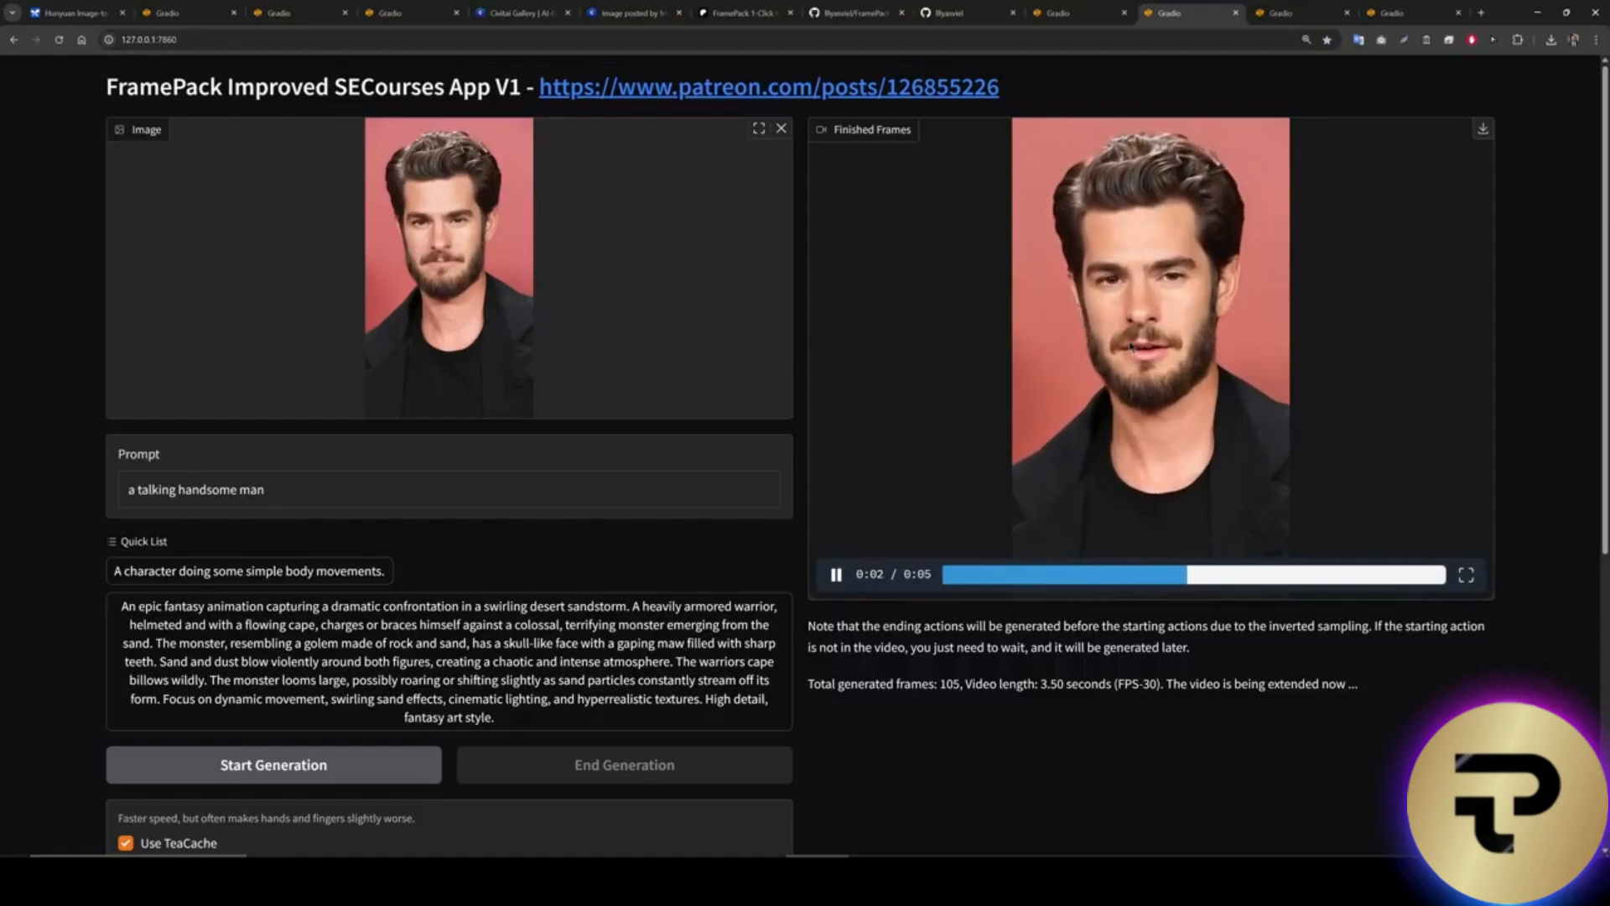
{"action": "key", "text": "ctrl+Tab"}
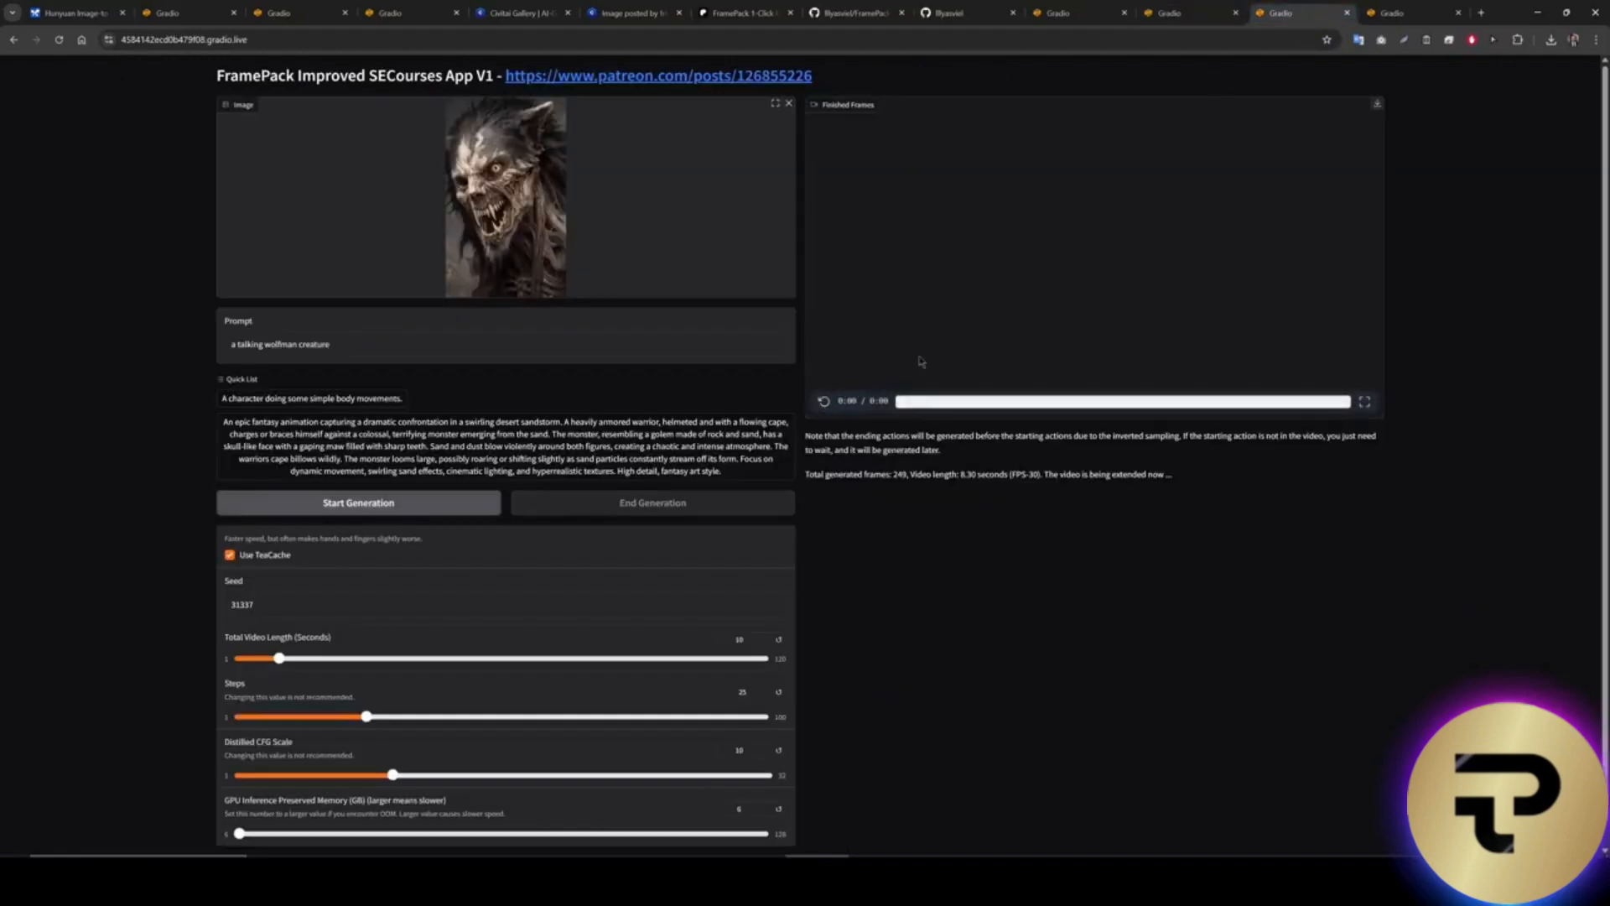
{"action": "left_click", "coordinate": [826, 401]}
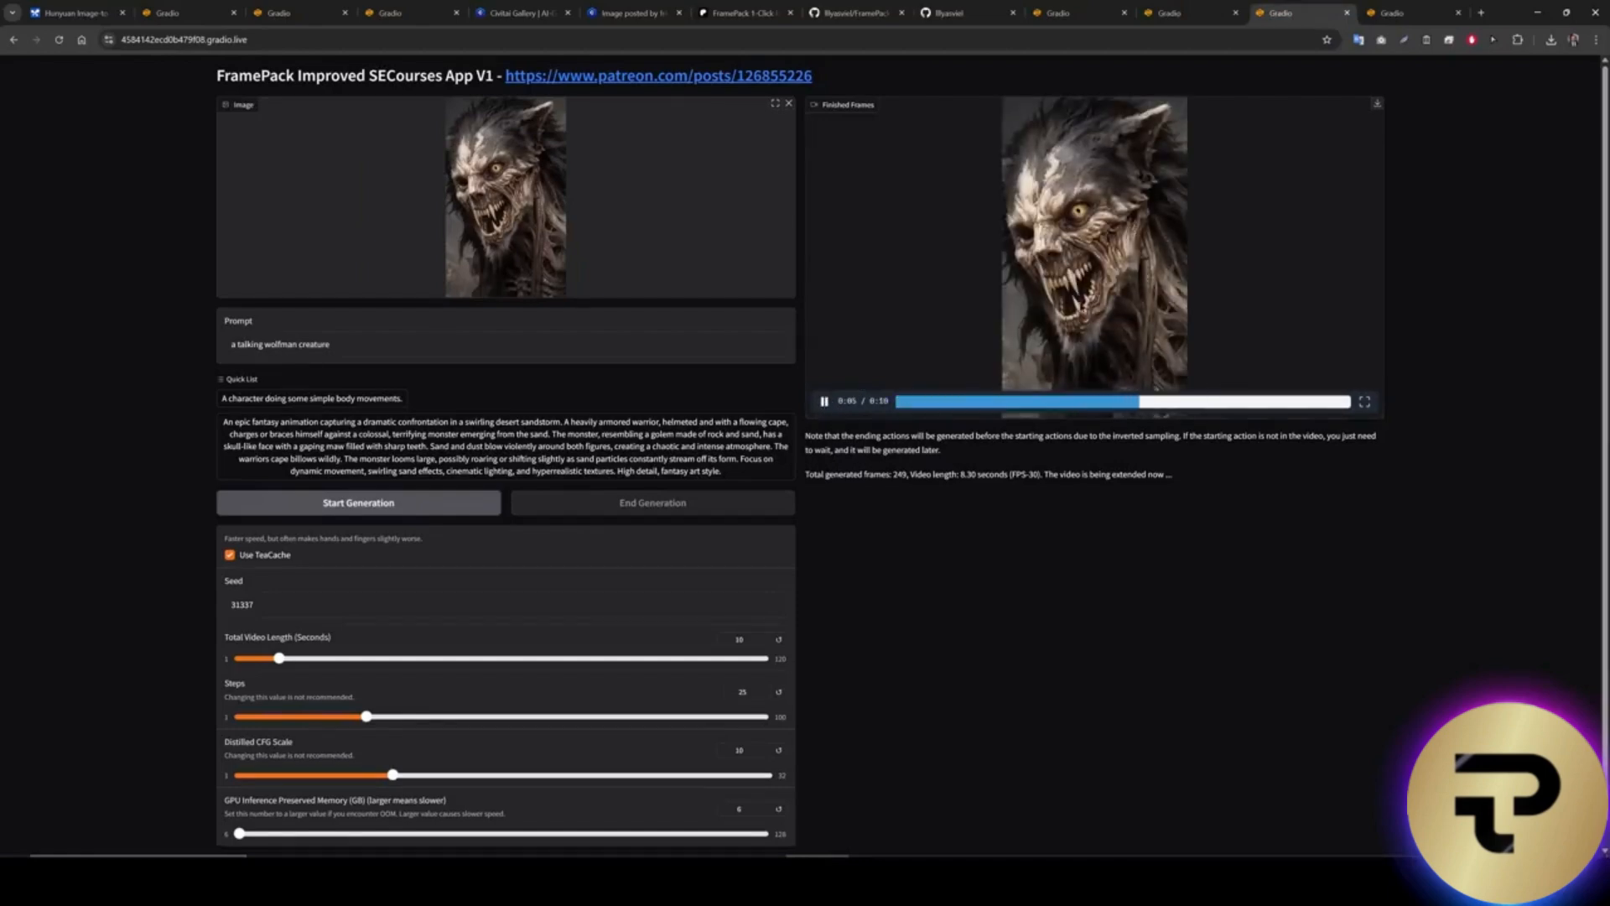
{"action": "left_click", "coordinate": [943, 402]}
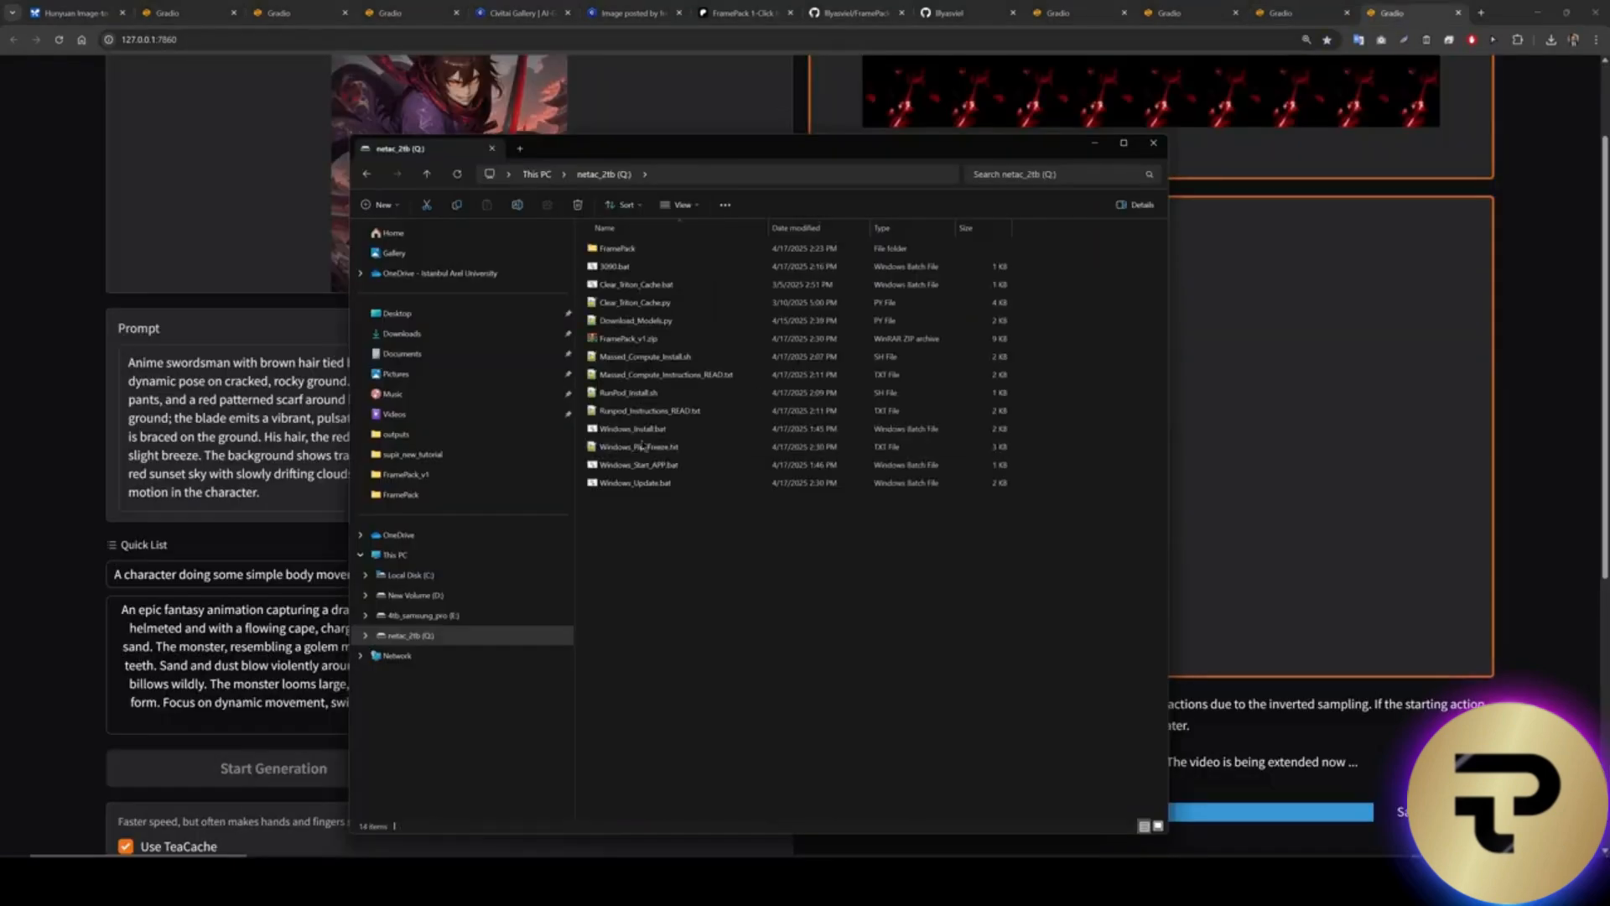
Open FramePack's outputs folder, play the latest saved swordsman video and view its properties.
{"action": "left_click", "coordinate": [628, 251]}
{"action": "double_click", "coordinate": [628, 251]}
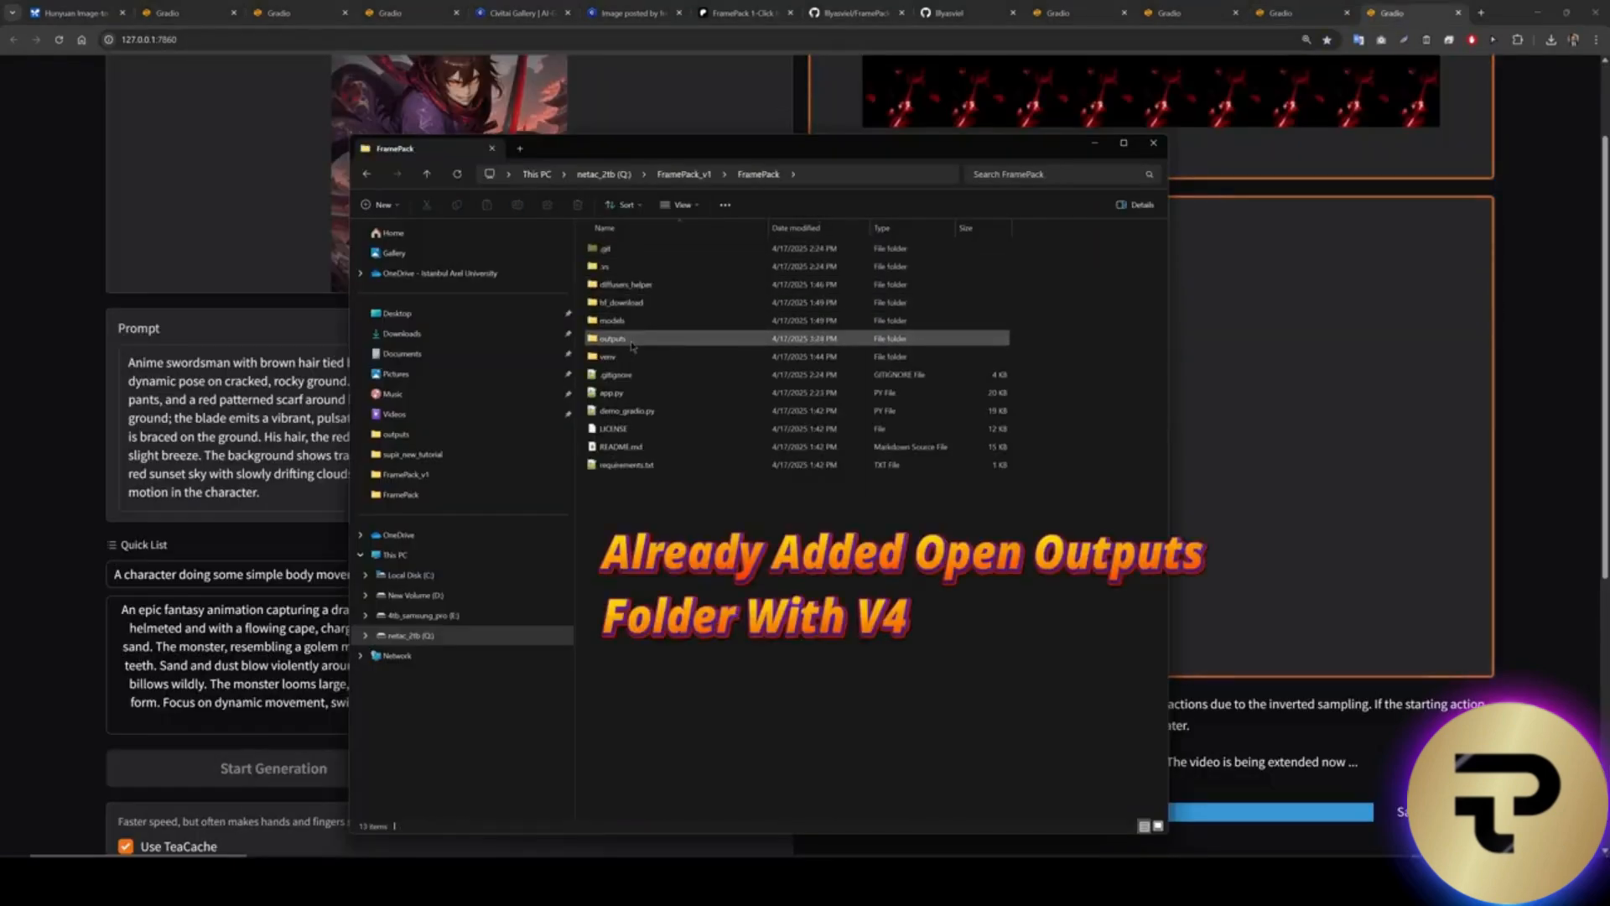
{"action": "double_click", "coordinate": [651, 347]}
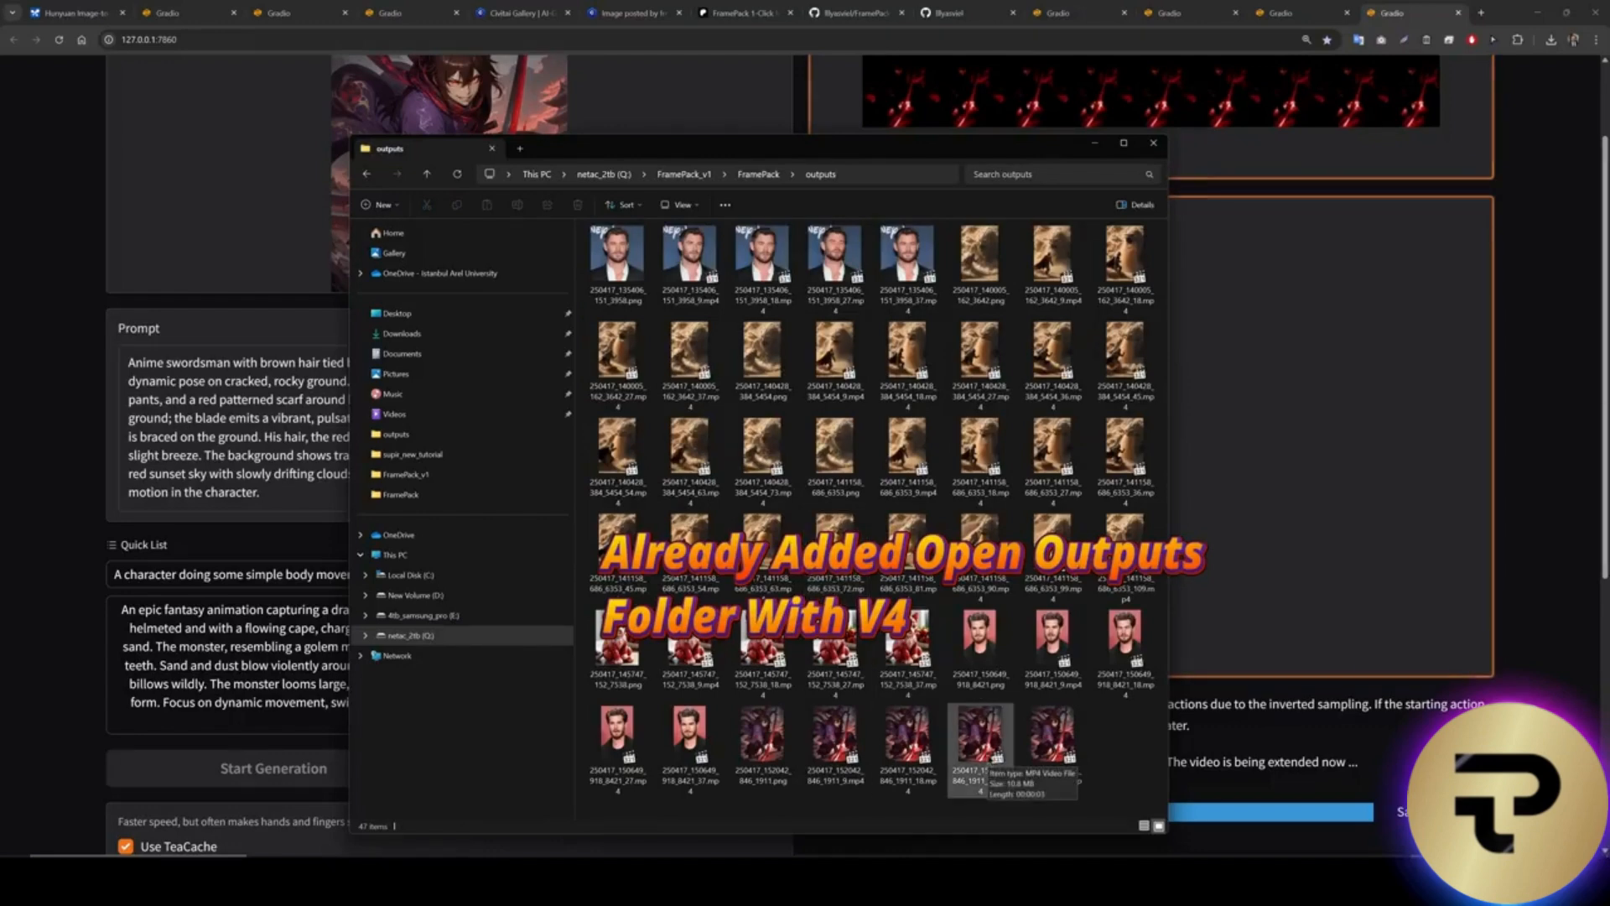
{"action": "double_click", "coordinate": [1033, 760]}
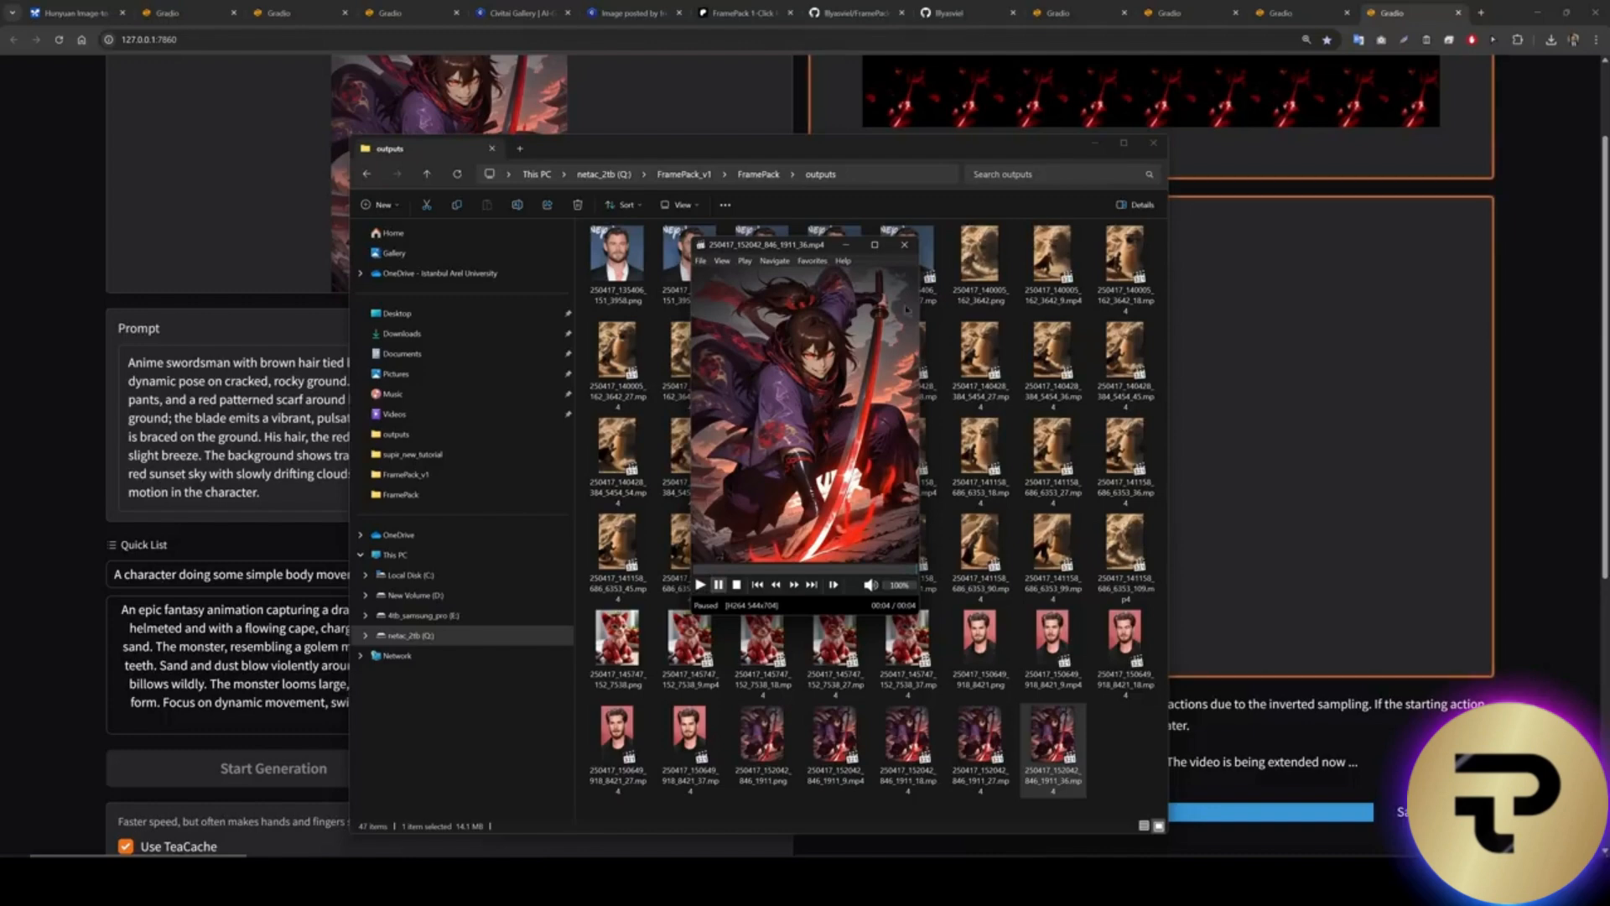
{"action": "right_click", "coordinate": [820, 403]}
{"action": "left_click", "coordinate": [847, 698]}
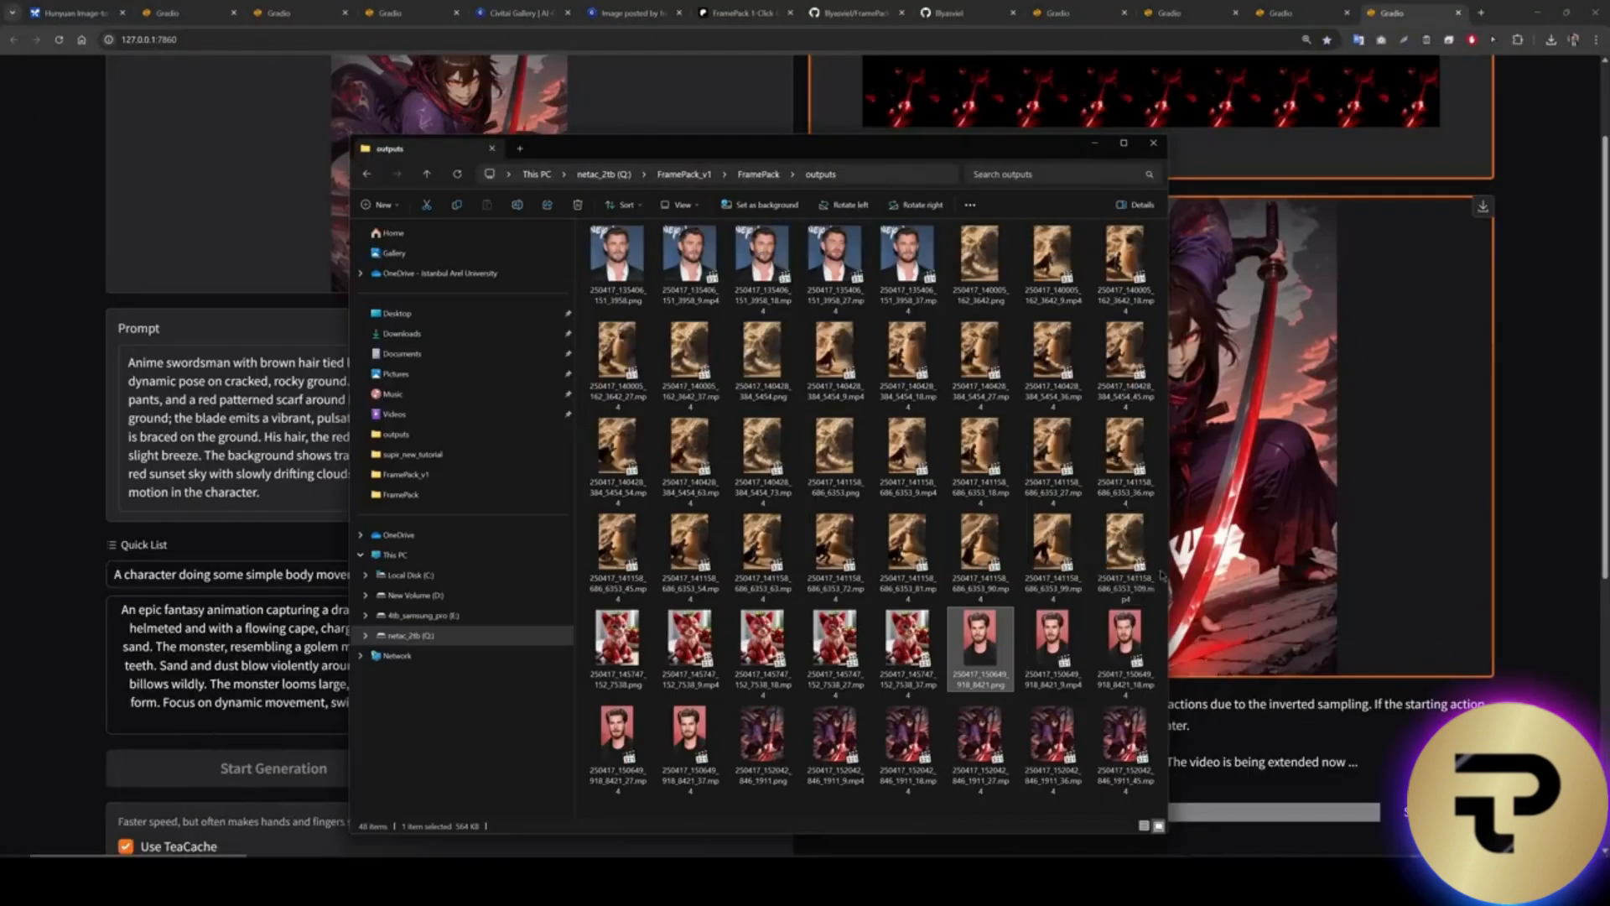
Play a saved clip of the talking handsome man, check its video size in the properties, and return to the FramePack app.
{"action": "double_click", "coordinate": [1053, 641]}
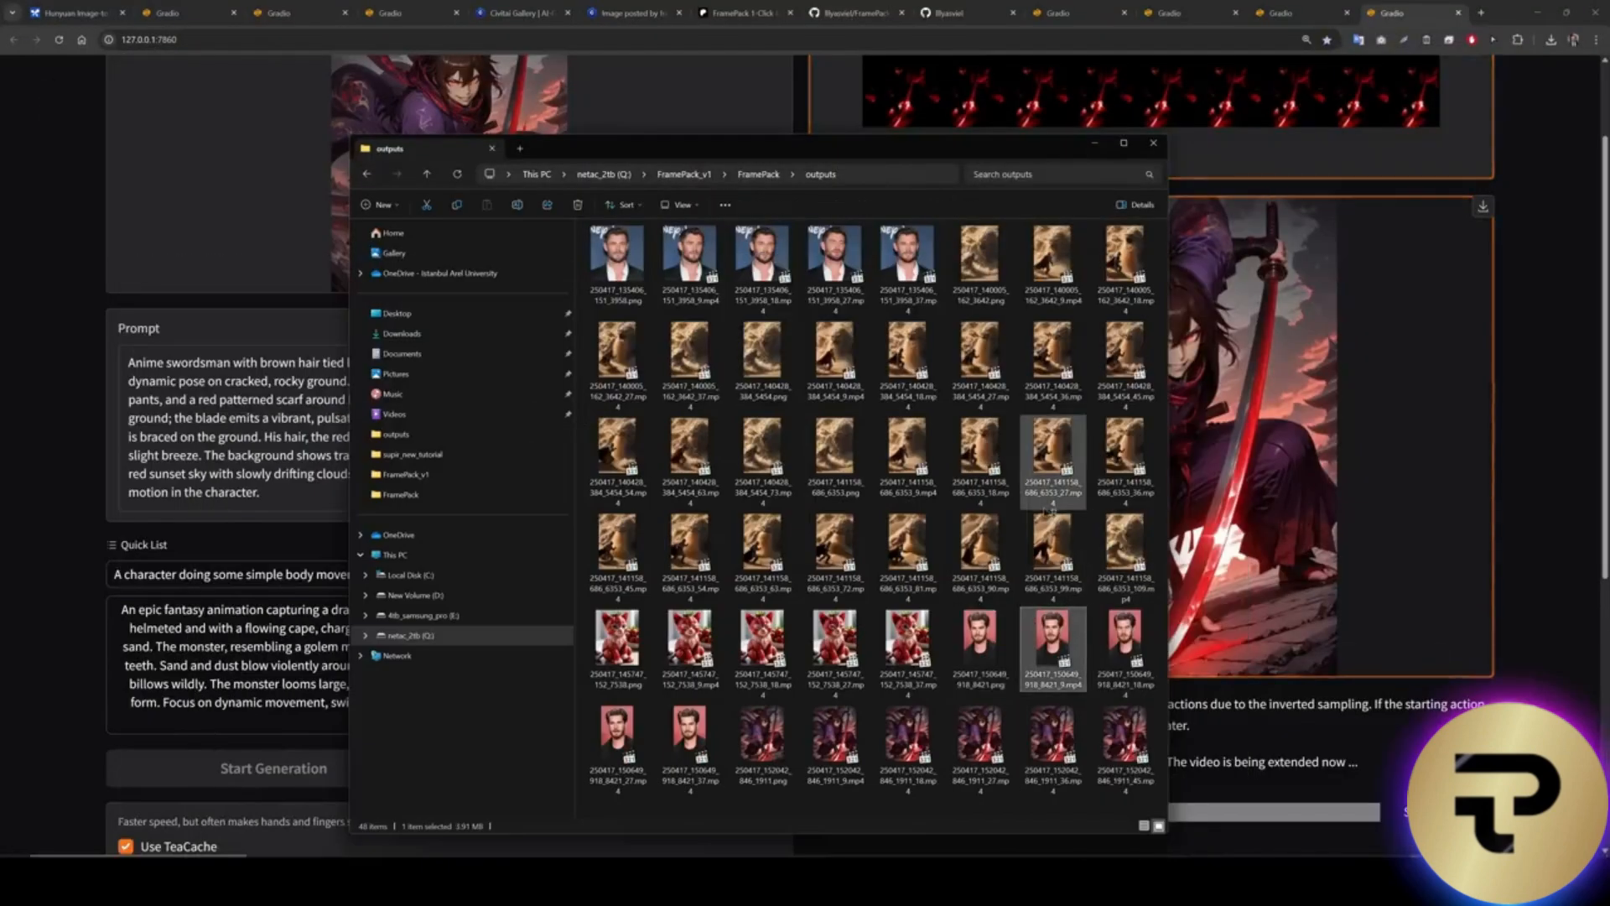
{"action": "right_click", "coordinate": [762, 411]}
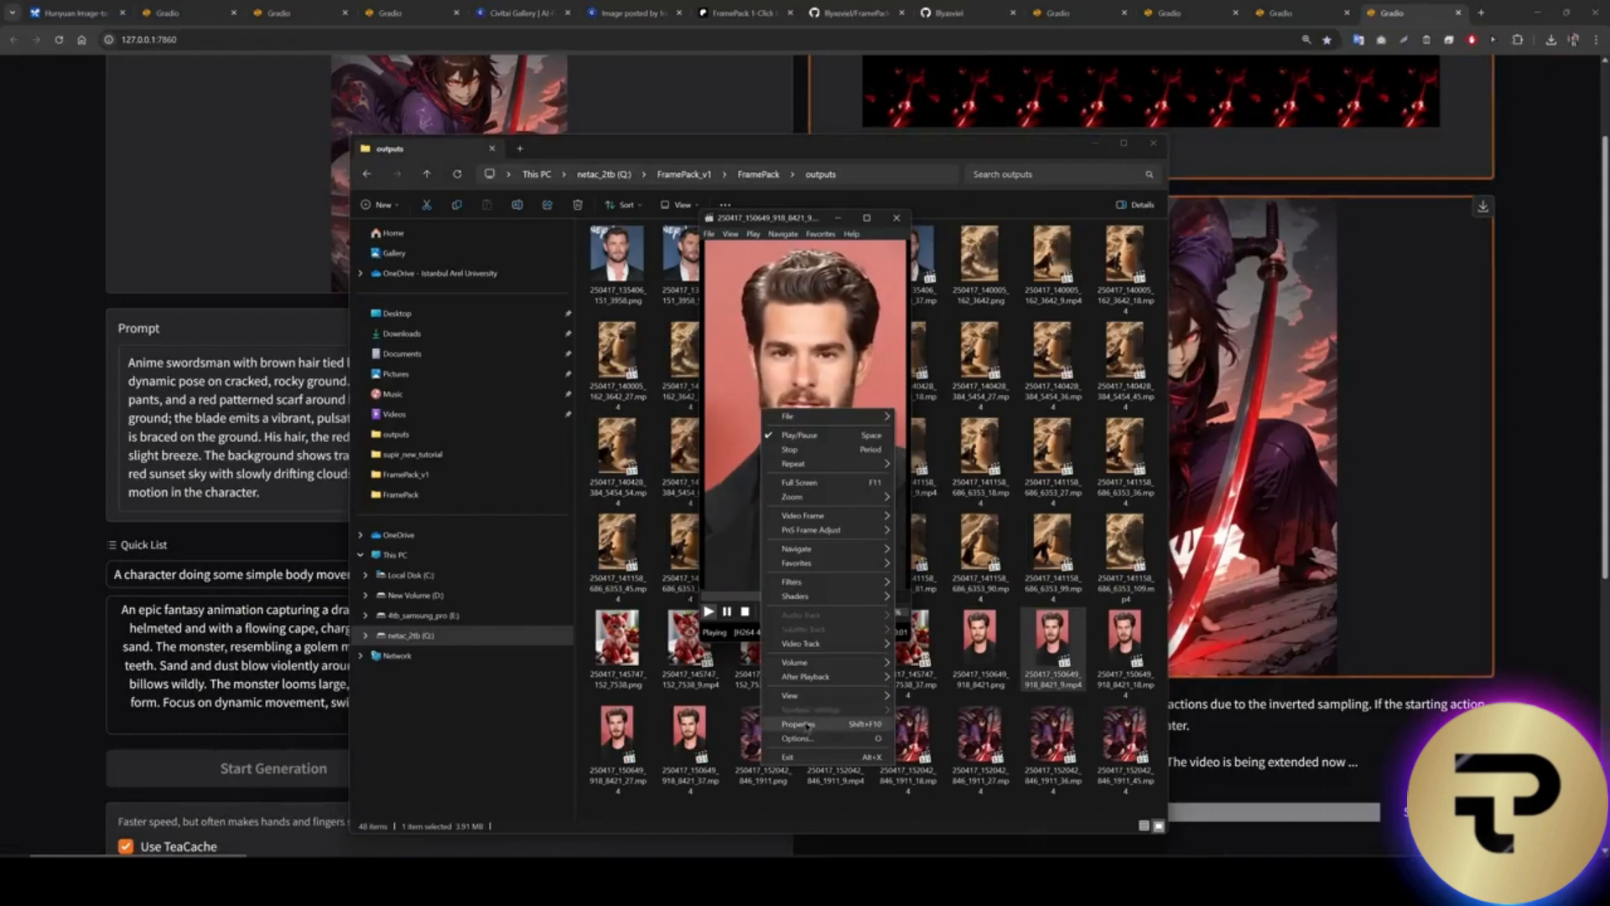
{"action": "left_click", "coordinate": [789, 714]}
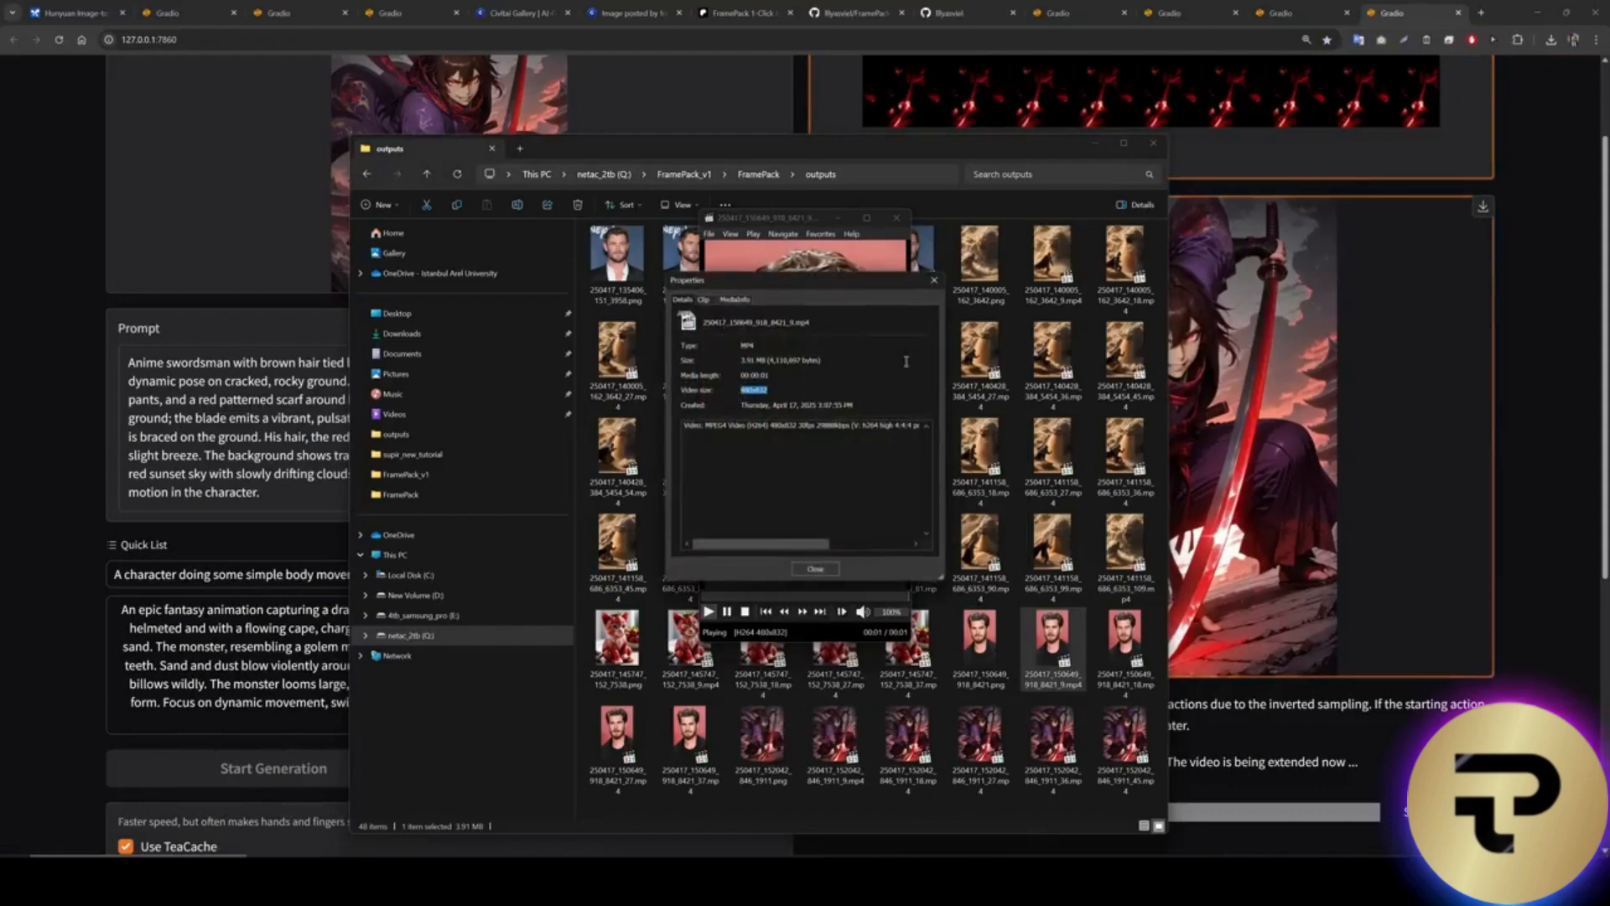
{"action": "left_click", "coordinate": [934, 282]}
{"action": "left_click", "coordinate": [897, 218]}
{"action": "left_click", "coordinate": [294, 239]}
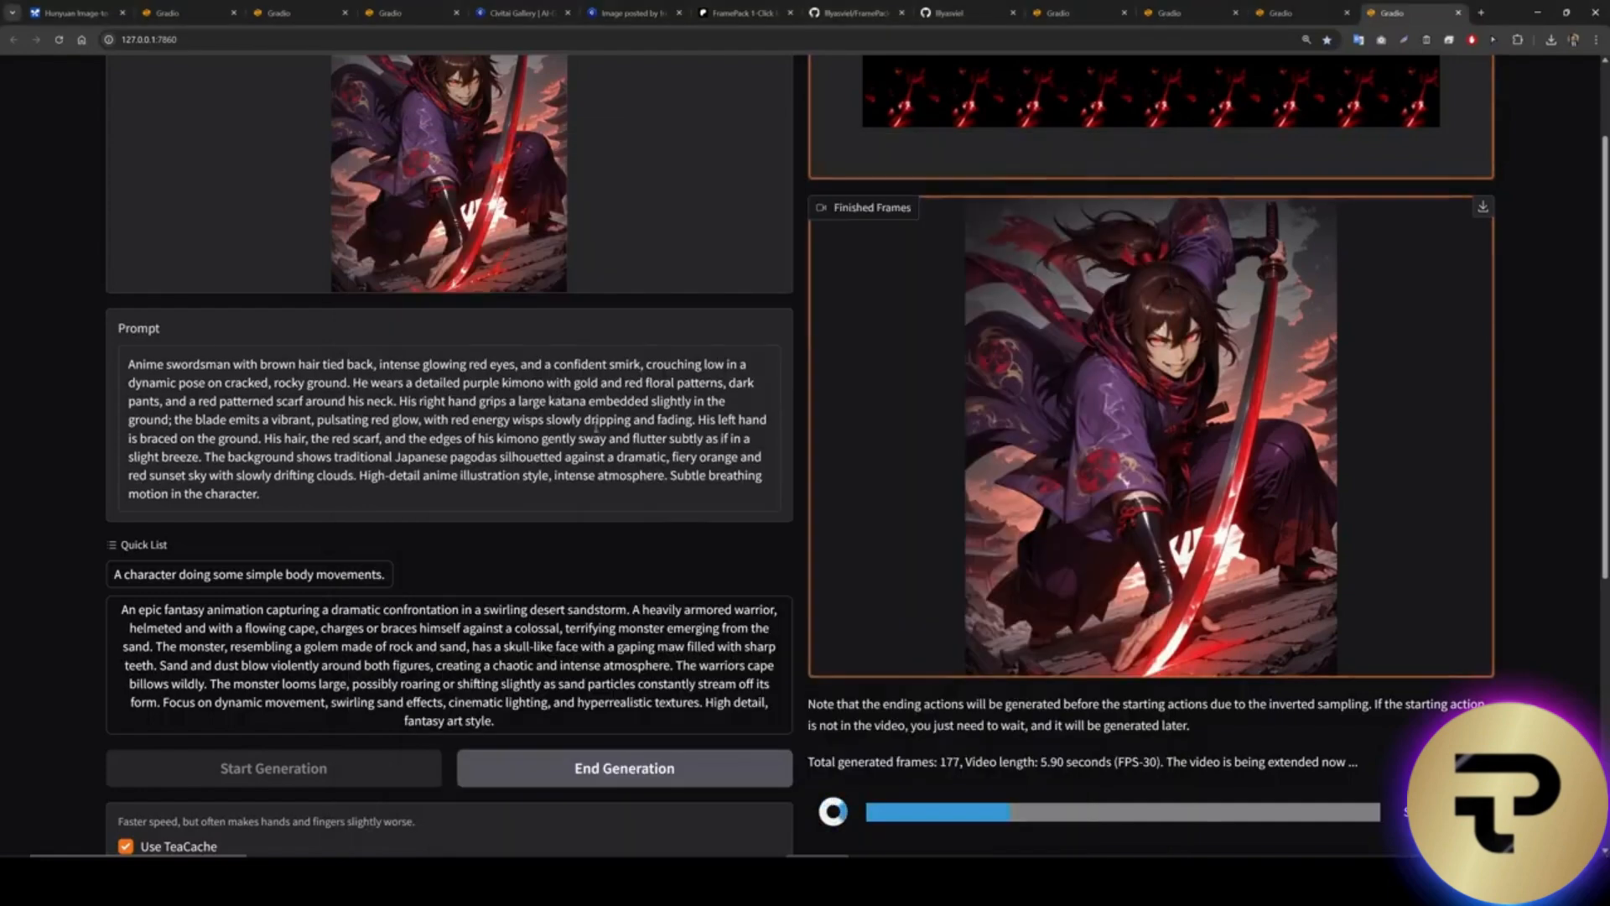
Examine the newest swordsman preview in Finished Frames and the Next Latents strip.
{"action": "scroll", "coordinate": [754, 496], "scroll_direction": "up", "scroll_amount": 3}
{"action": "scroll", "coordinate": [753, 496], "scroll_direction": "down", "scroll_amount": 3}
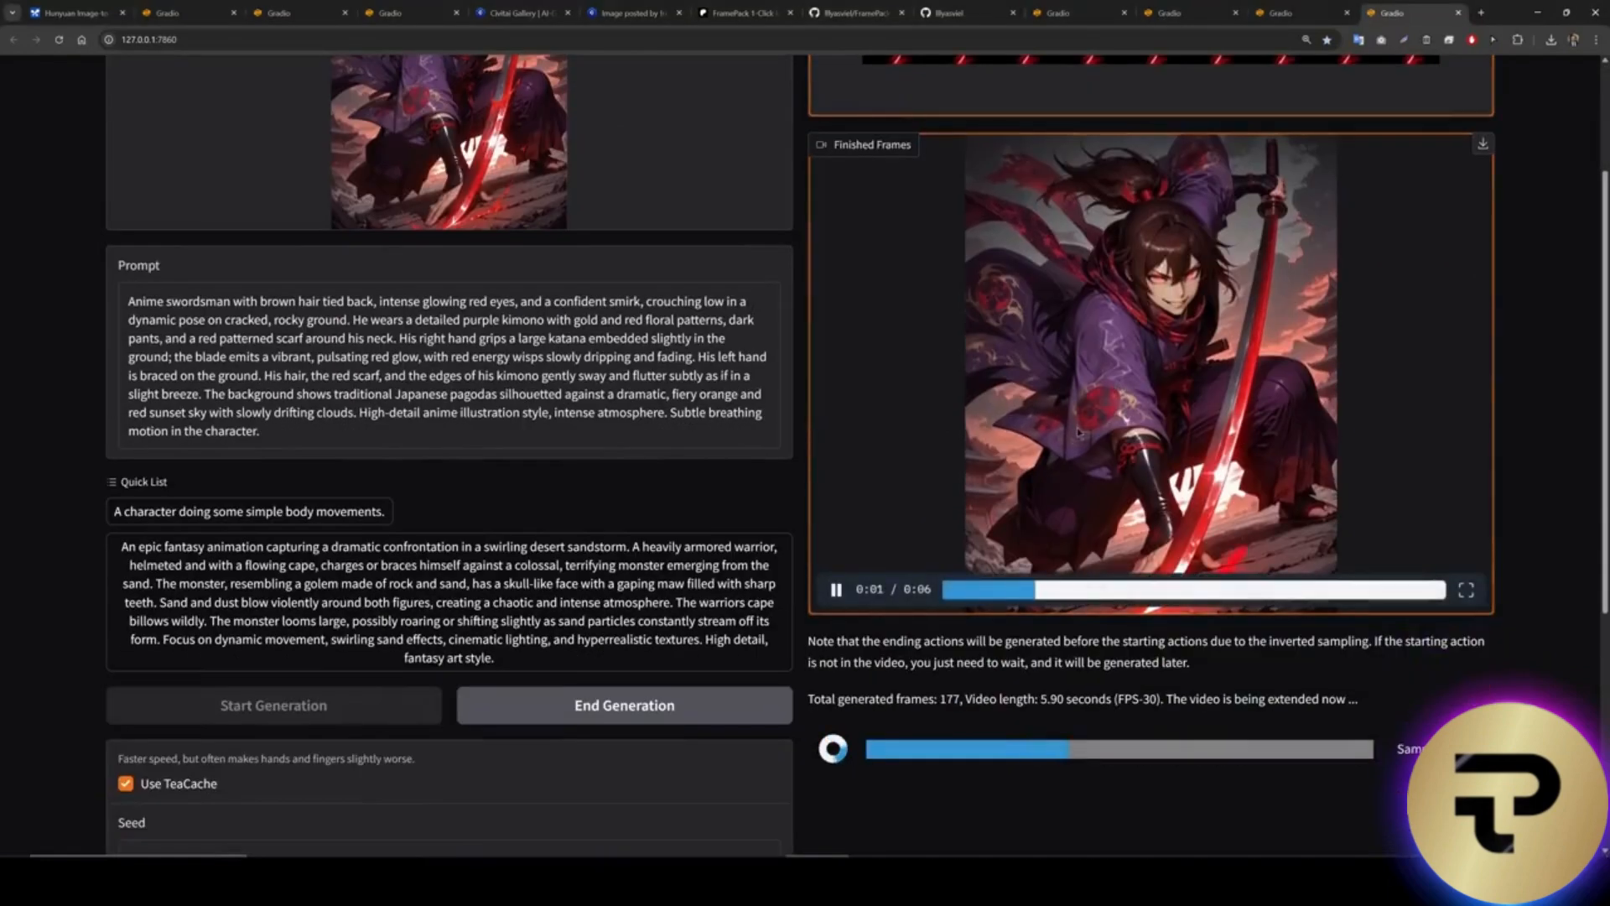
{"action": "scroll", "coordinate": [996, 416], "scroll_direction": "up", "scroll_amount": 3}
{"action": "left_click", "coordinate": [1029, 459]}
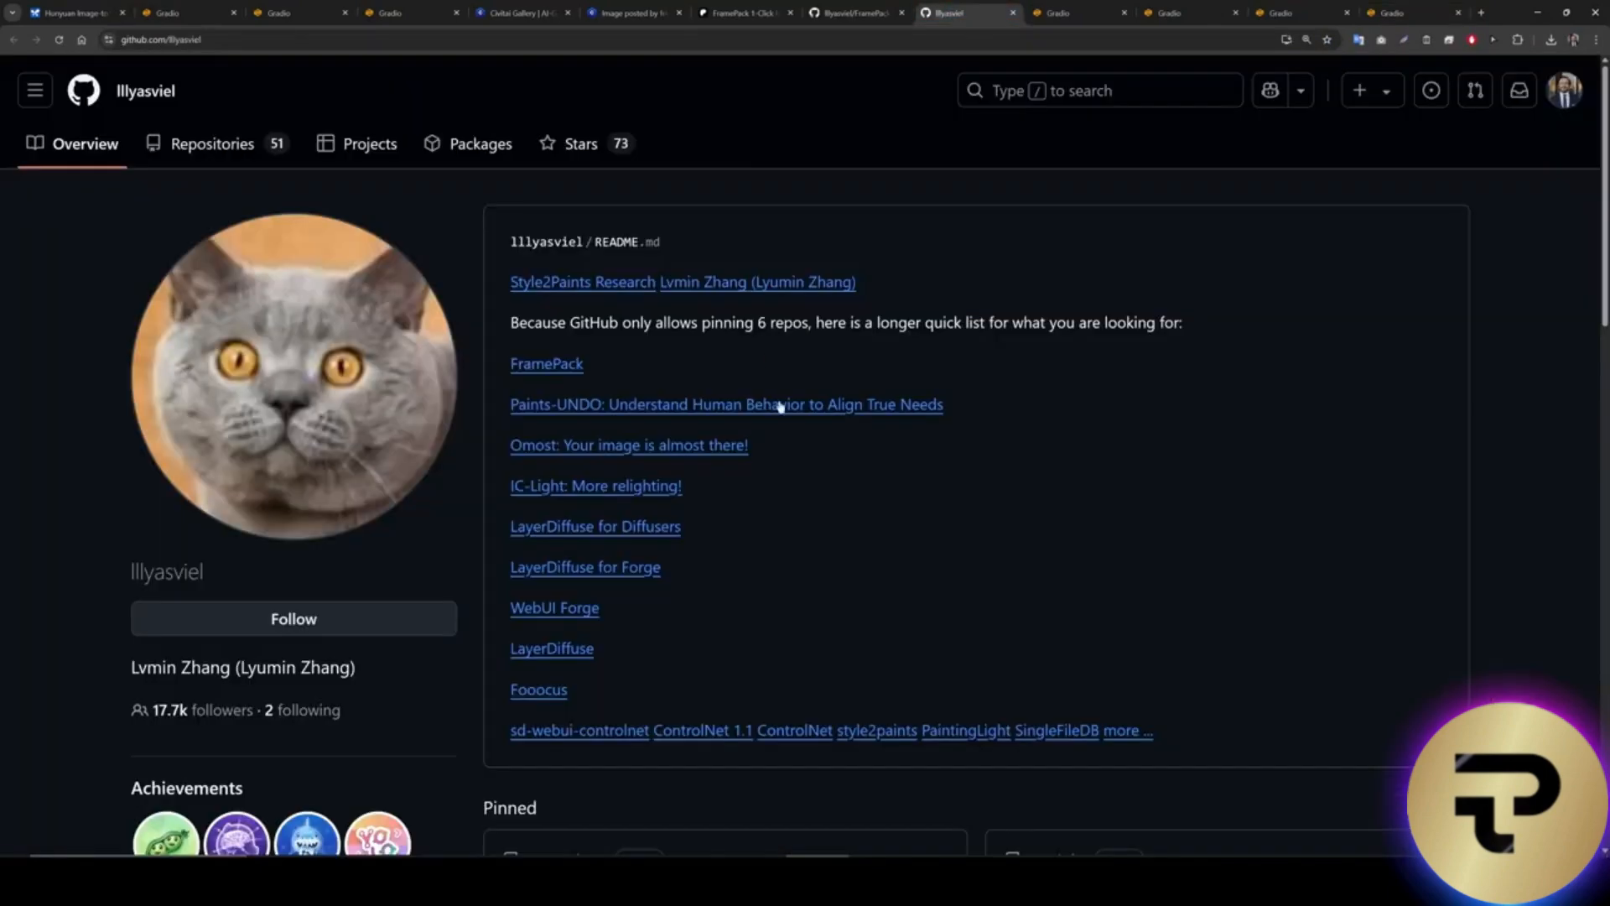
Look over the lllyasviel/FramePack repository page on GitHub and return to the running swordsman generation.
{"action": "left_click", "coordinate": [851, 13]}
{"action": "scroll", "coordinate": [923, 440], "scroll_direction": "up", "scroll_amount": 15}
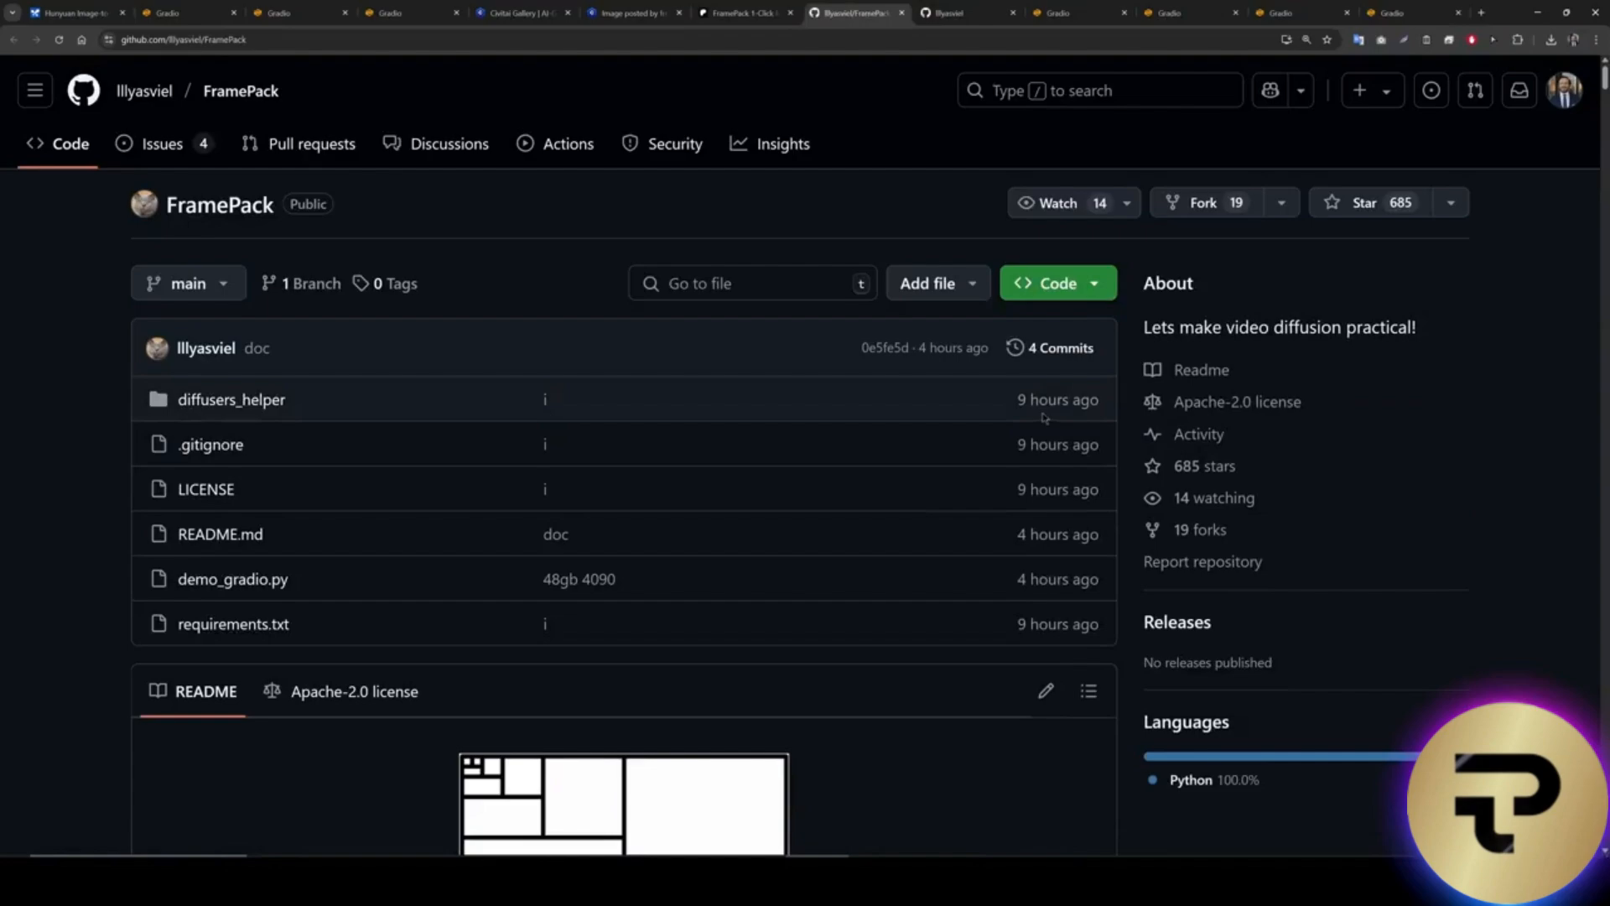
{"action": "left_click", "coordinate": [1392, 13]}
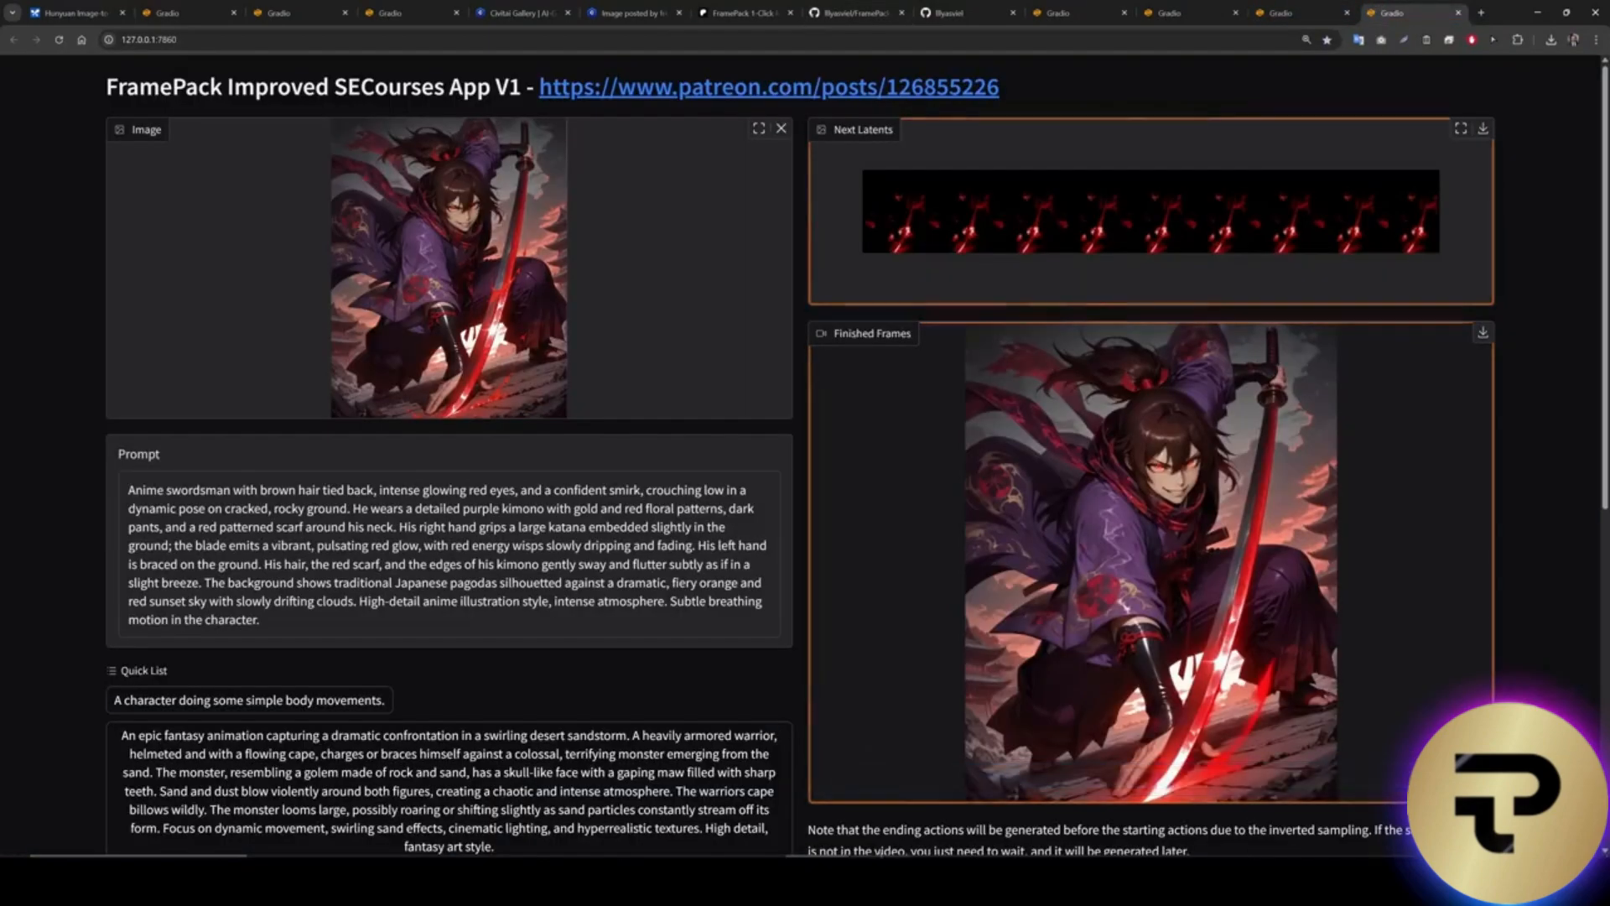
Open Massed_Compute_Instructions_READ.txt from the FramePack_v1 folder and review its setup instructions, highlighting the Massed_Compute_Install.sh commands.
{"action": "key", "text": "alt+Tab"}
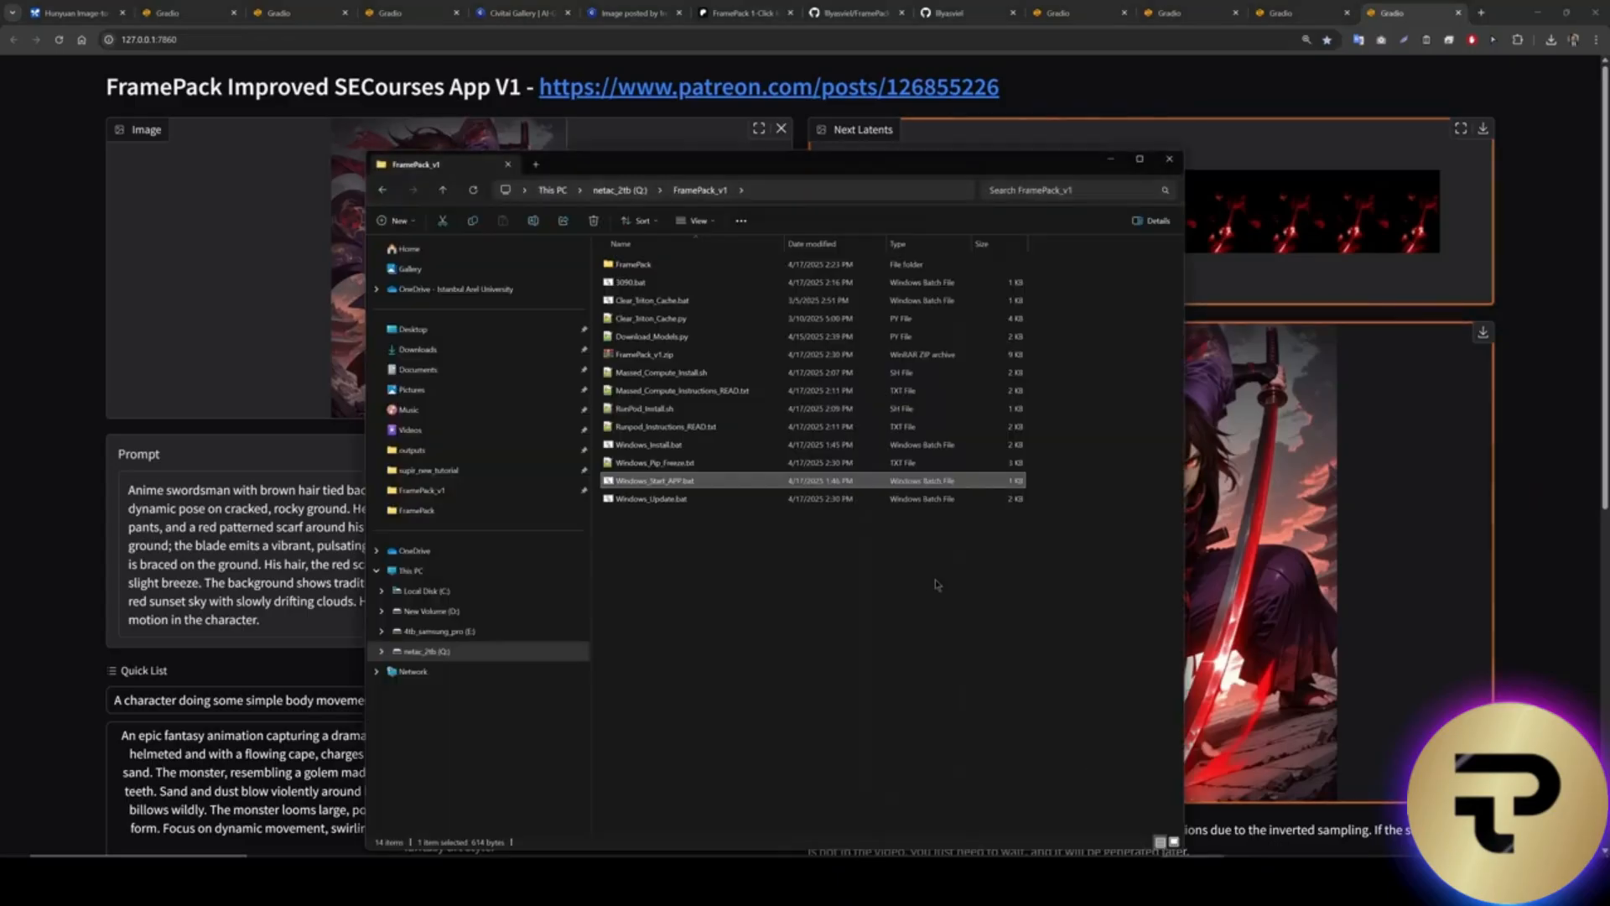
{"action": "left_click", "coordinate": [692, 393]}
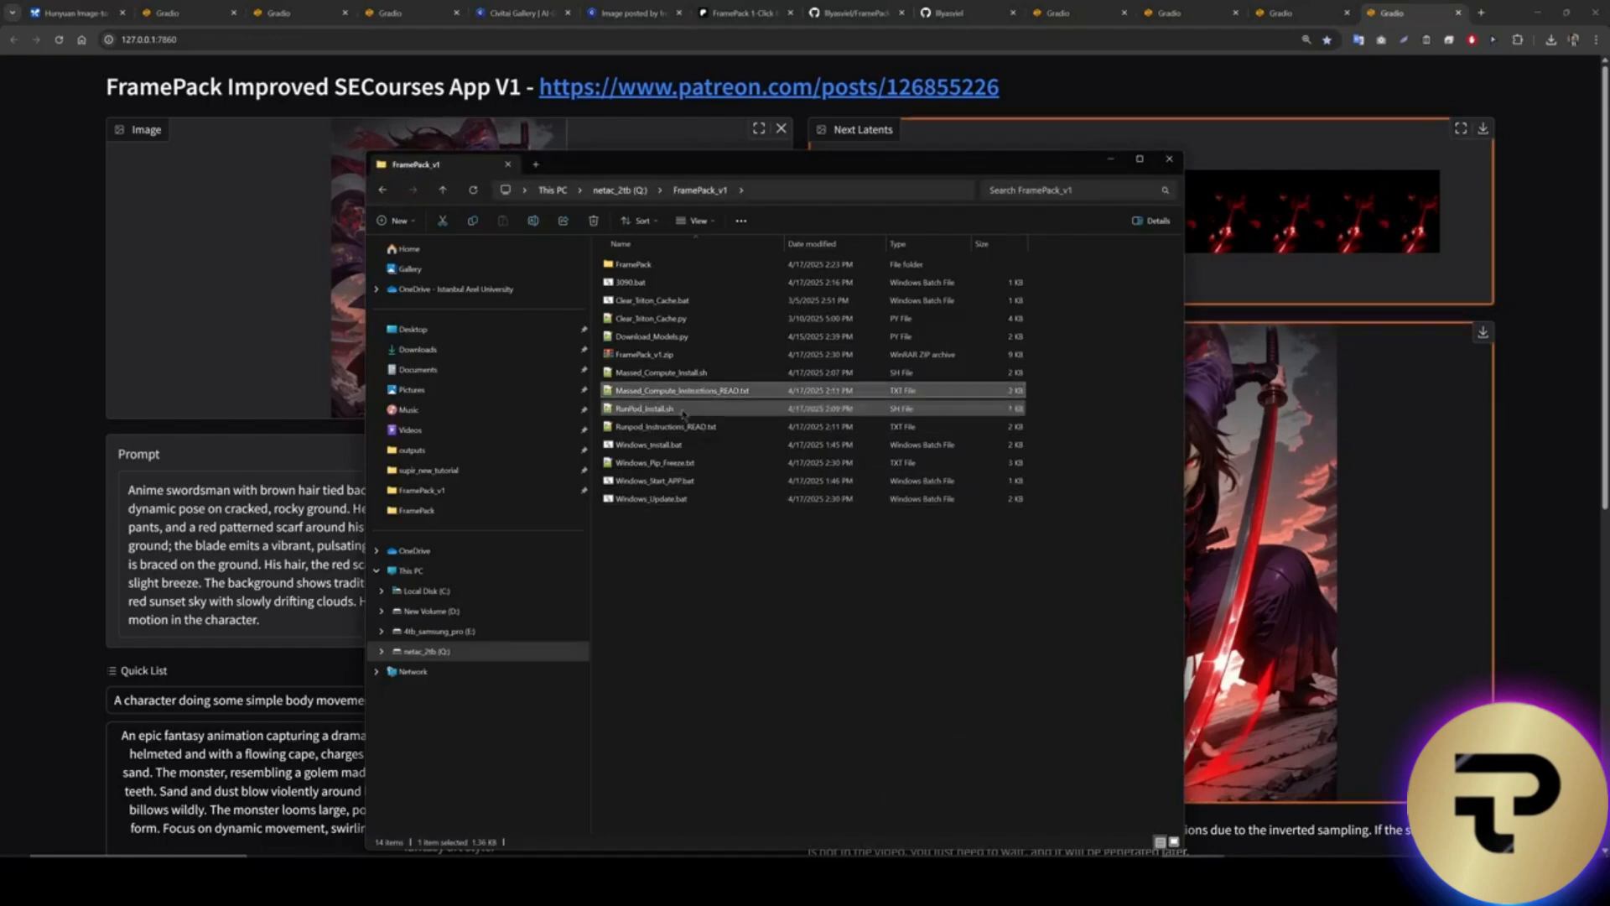
{"action": "left_click", "coordinate": [666, 427]}
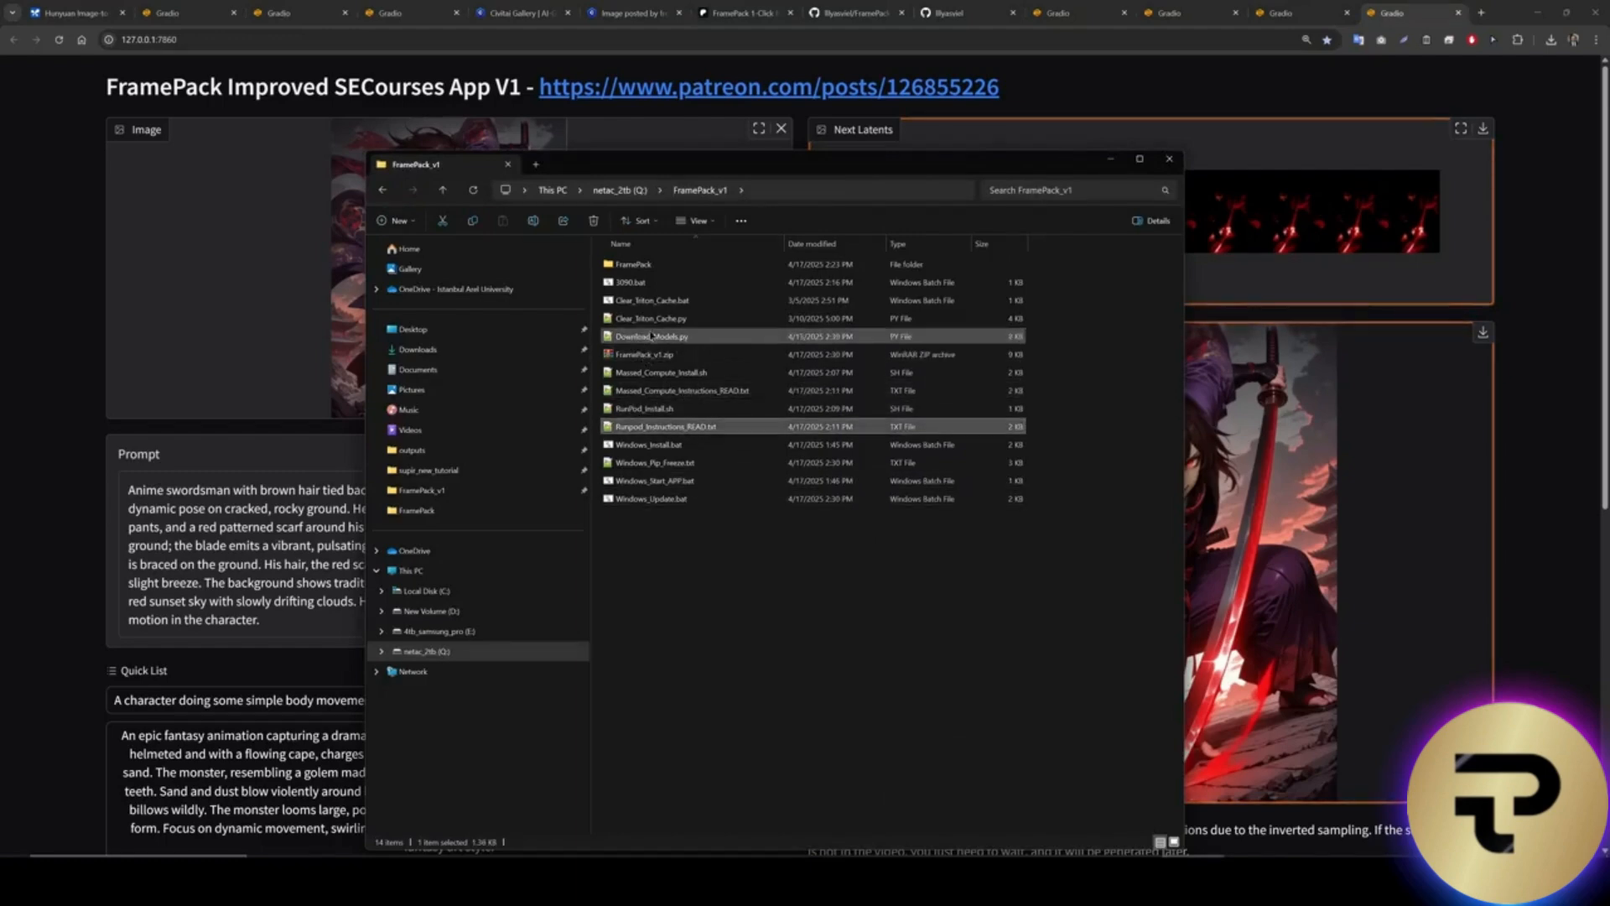
{"action": "double_click", "coordinate": [679, 391]}
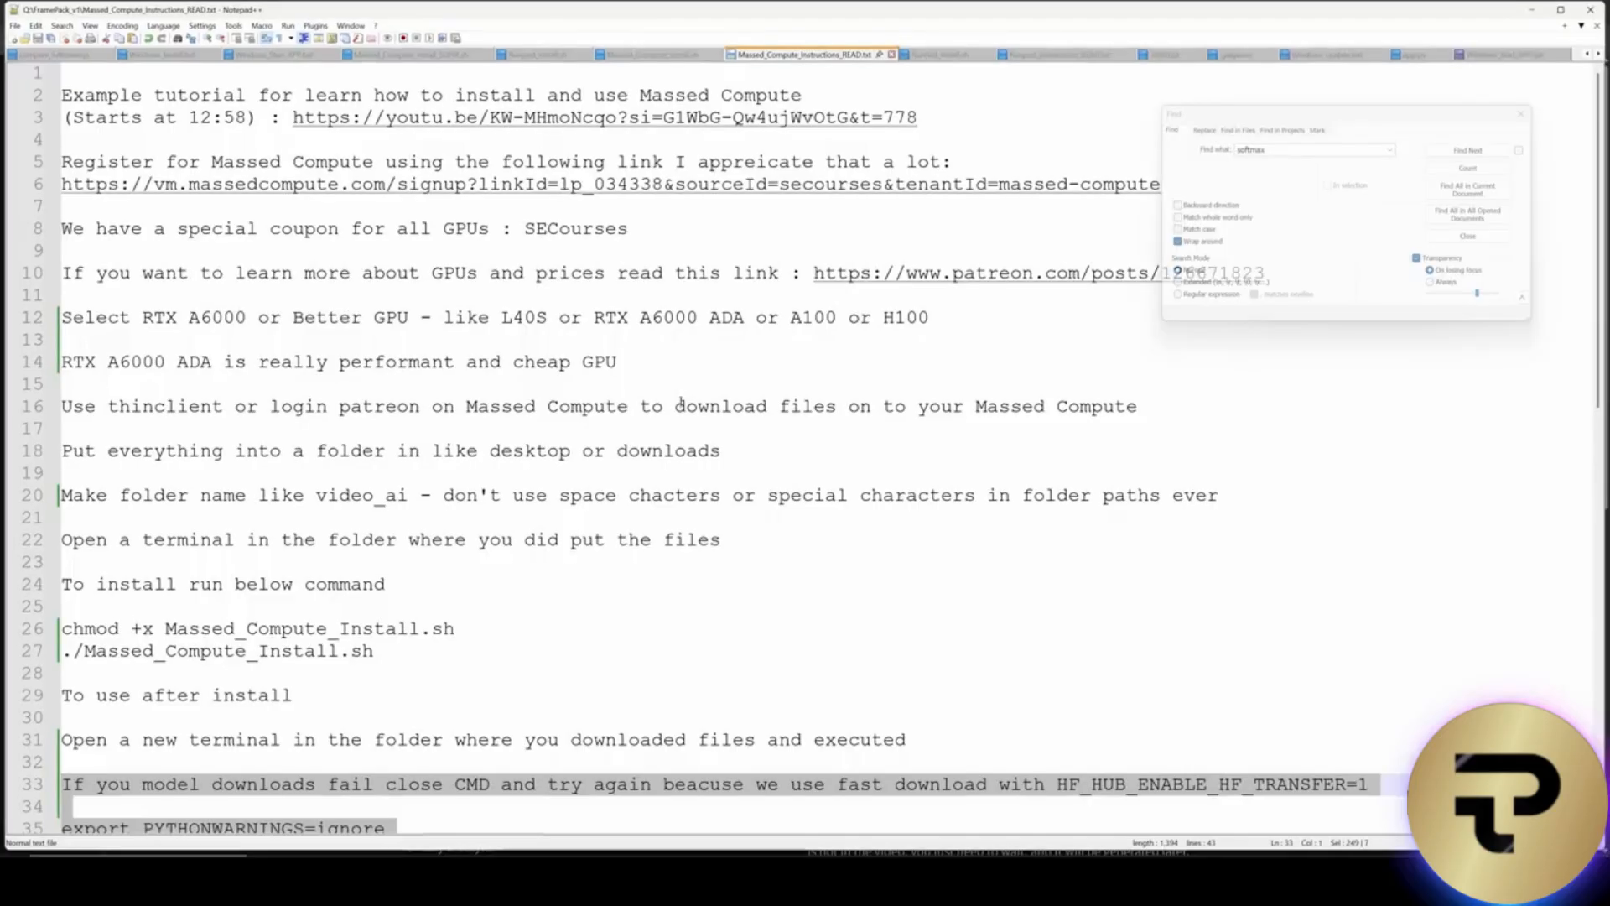
{"action": "scroll", "coordinate": [685, 406], "scroll_direction": "down", "scroll_amount": 3}
{"action": "left_click_drag", "start_coordinate": [686, 406], "coordinate": [51, 405]}
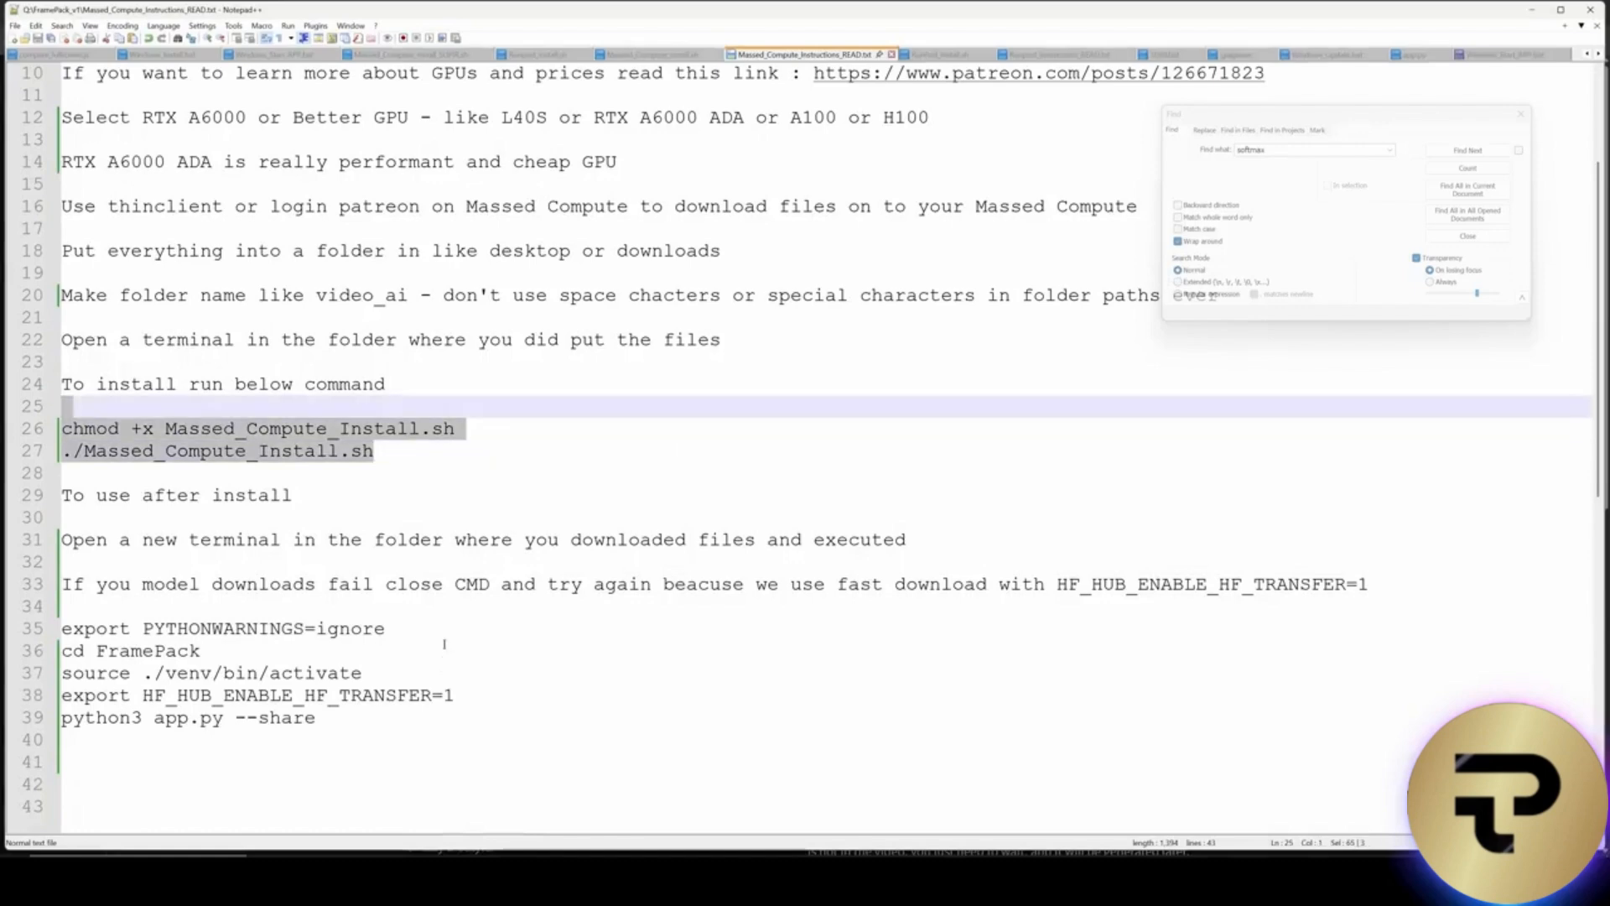
{"action": "scroll", "coordinate": [445, 652], "scroll_direction": "up", "scroll_amount": 3}
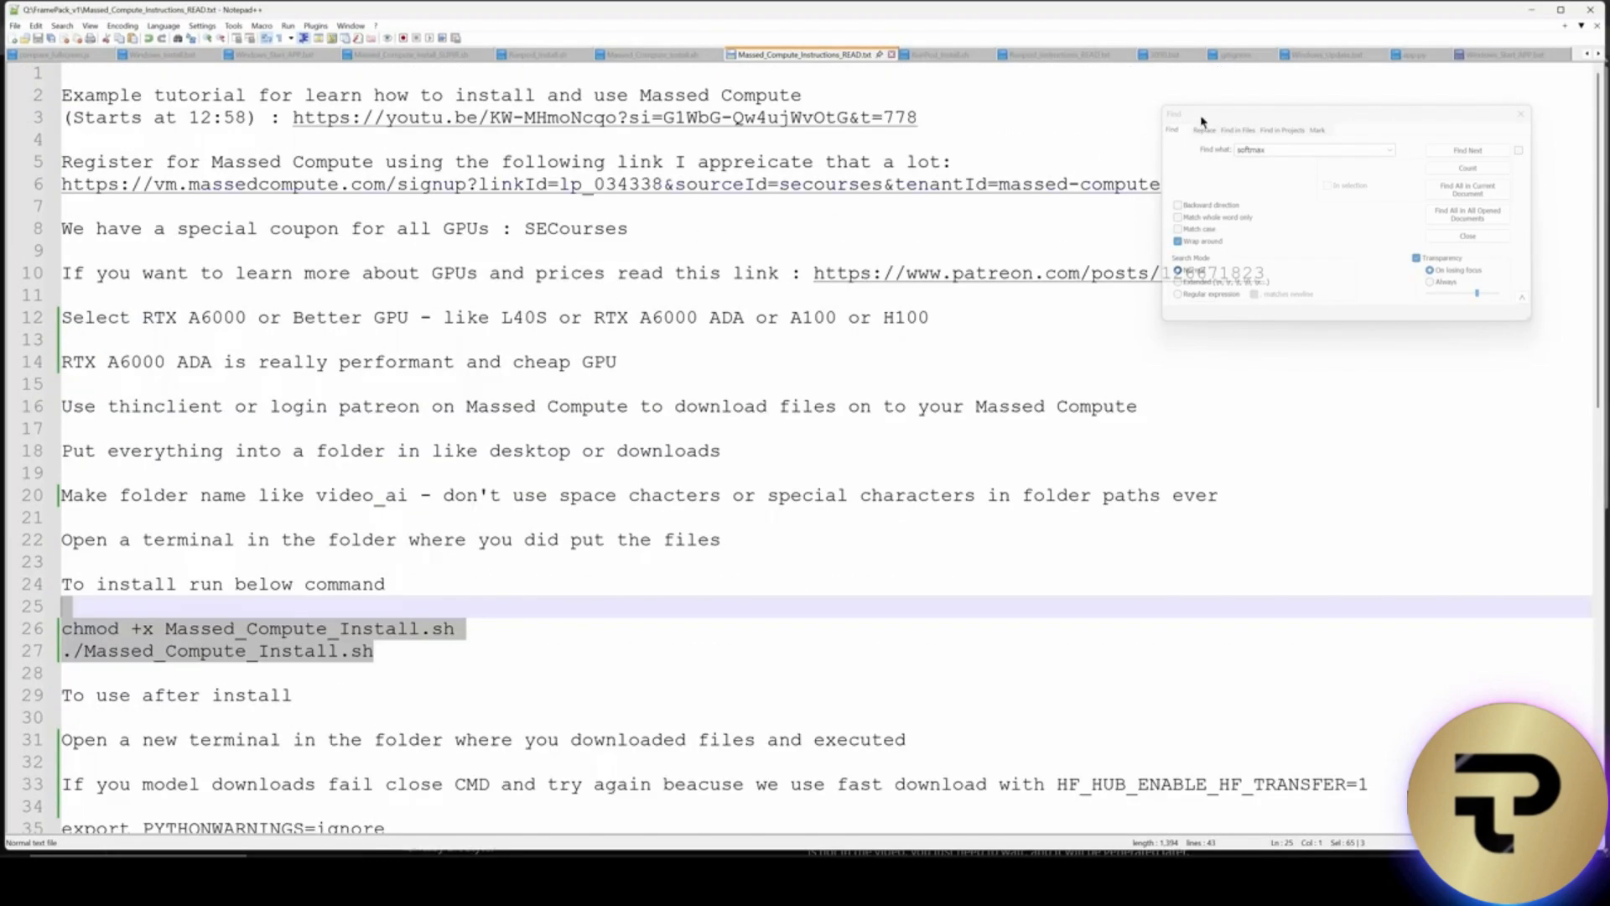
Move the Find dialog off the tutorial link, review the example tutorial start time and recommended GPUs, and return to the FramePack app.
{"action": "left_click_drag", "start_coordinate": [1201, 123], "coordinate": [1188, 417]}
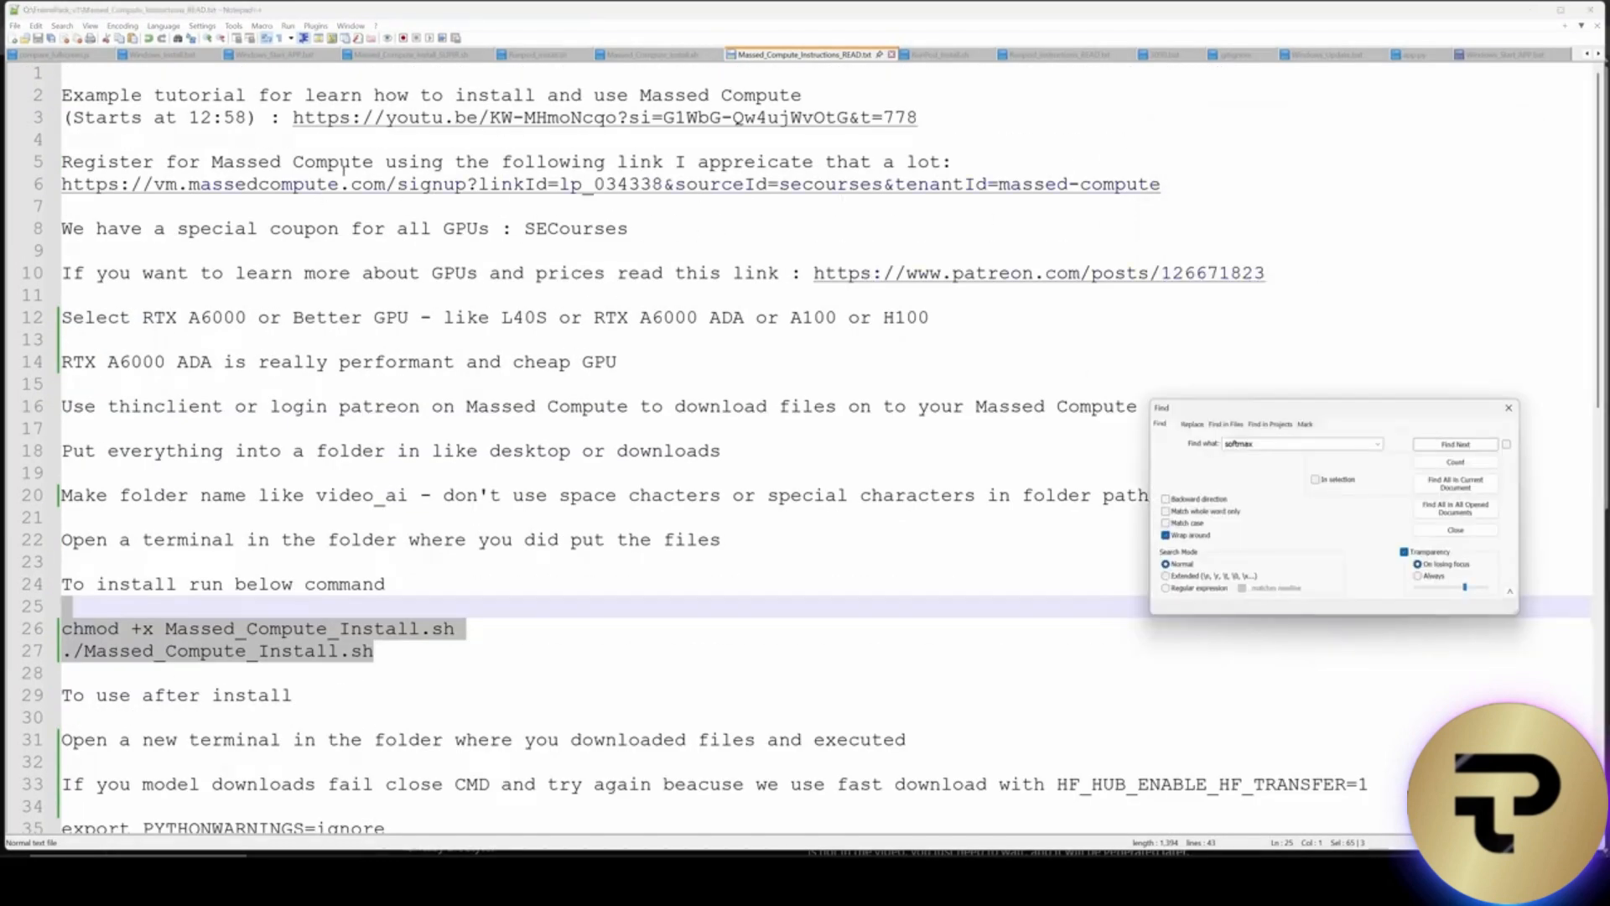
{"action": "left_click_drag", "start_coordinate": [973, 133], "coordinate": [252, 138]}
{"action": "double_click", "coordinate": [233, 118]}
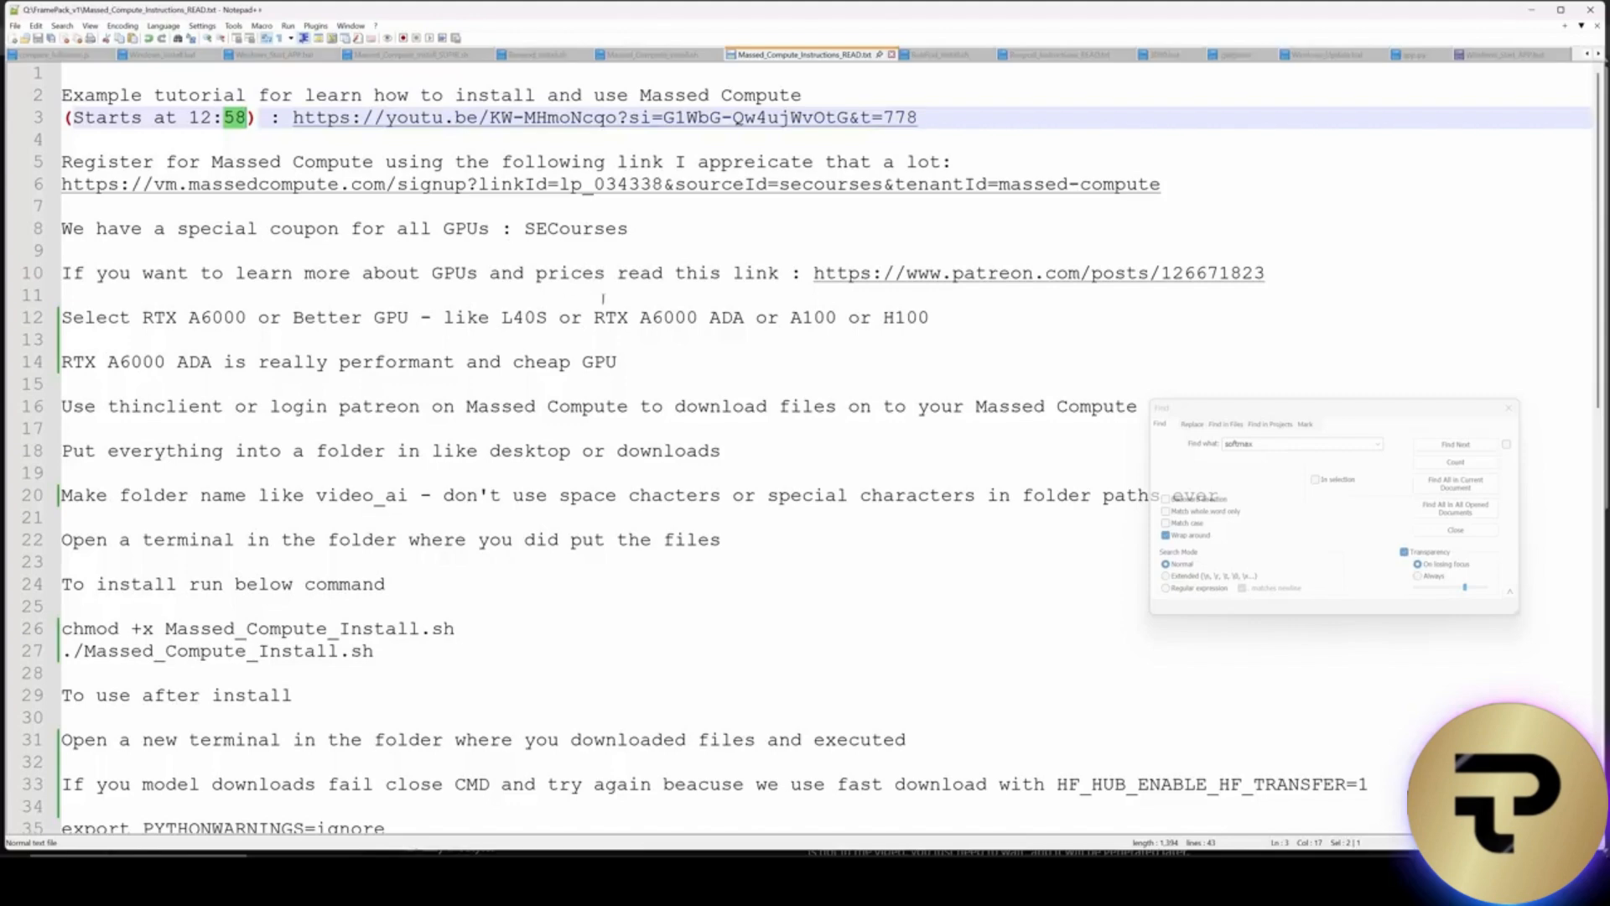
{"action": "scroll", "coordinate": [738, 367], "scroll_direction": "down", "scroll_amount": 1}
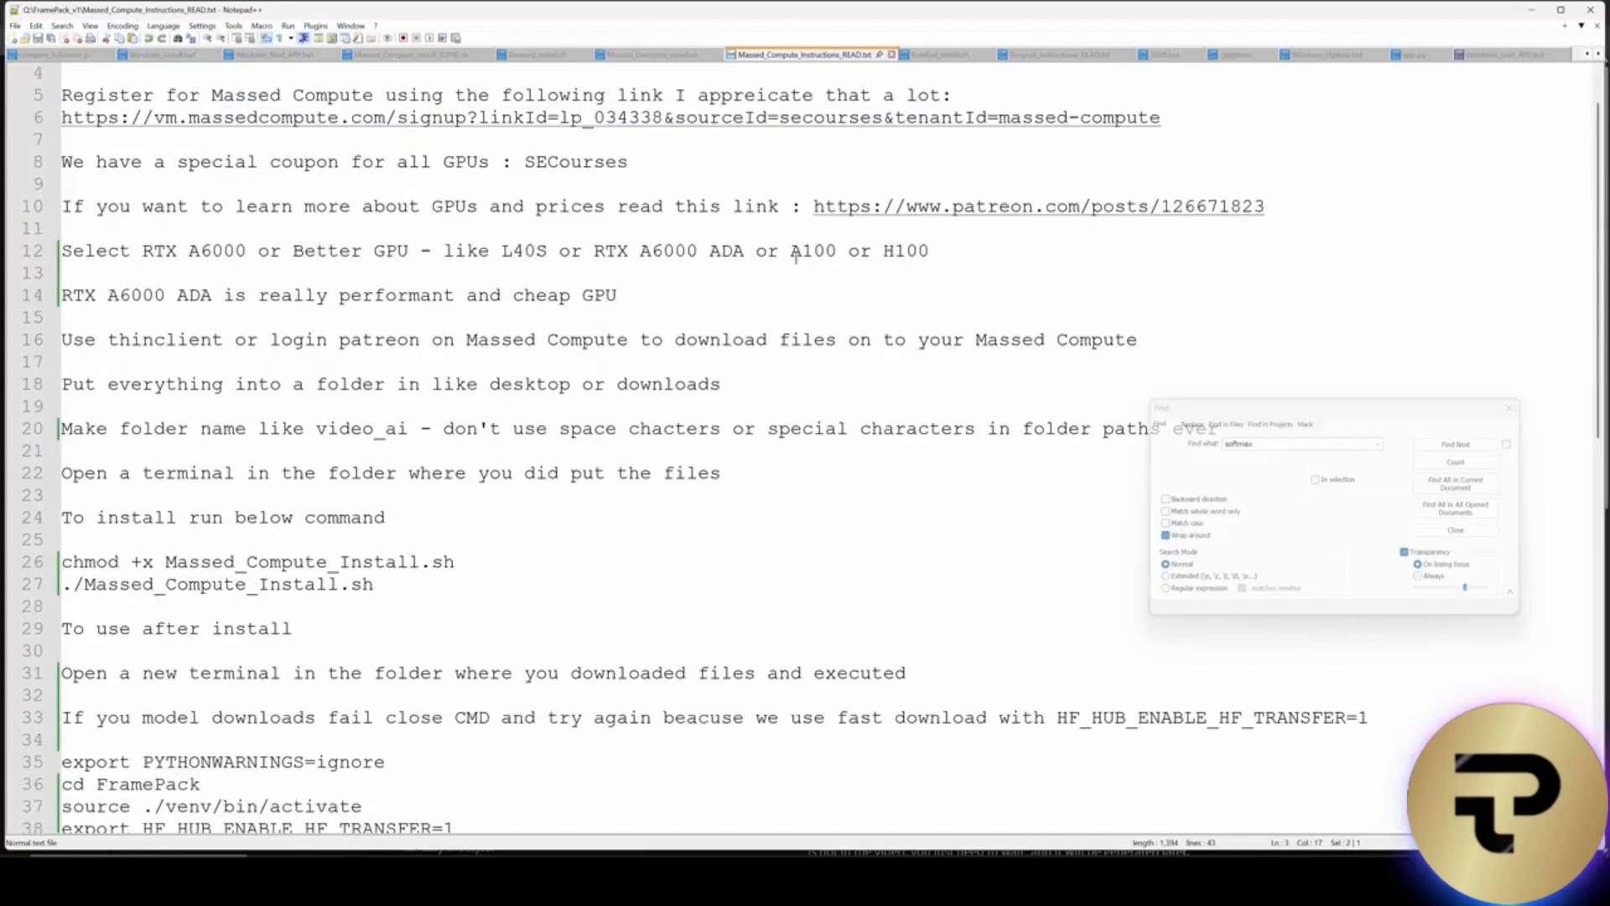
{"action": "double_click", "coordinate": [962, 217]}
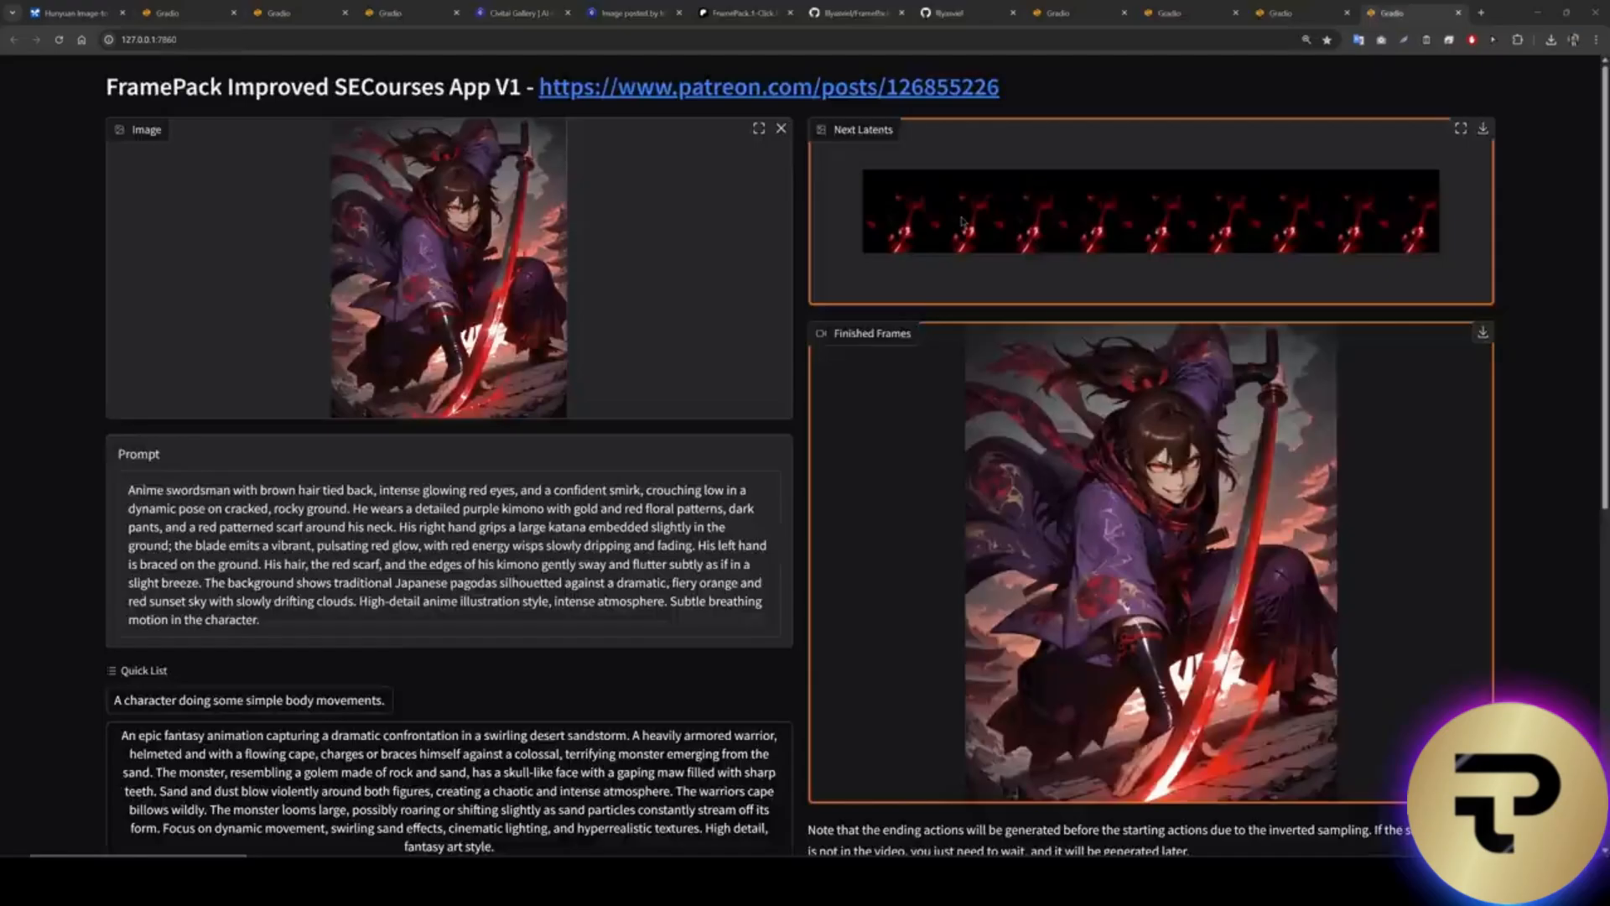
Review the Wan 2.1 Ultra Advanced Gradio APP post on Patreon, covering the latest installer, Windows requirements and April 2025 updates.
{"action": "scroll", "coordinate": [369, 195], "scroll_direction": "down", "scroll_amount": 2}
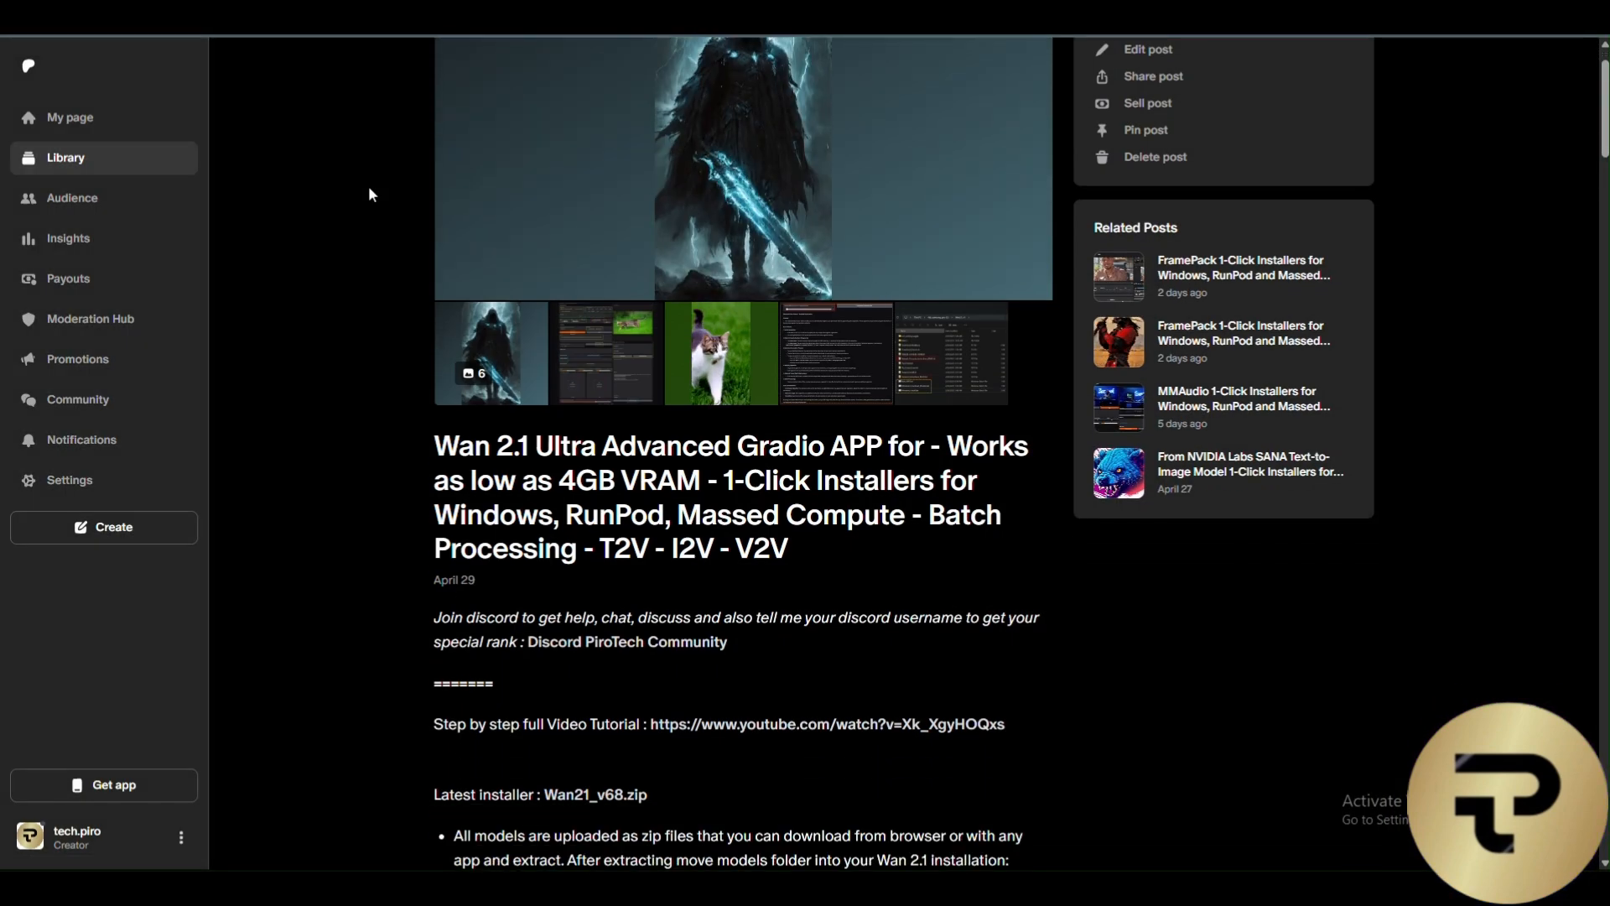
{"action": "scroll", "coordinate": [370, 189], "scroll_direction": "down", "scroll_amount": 3}
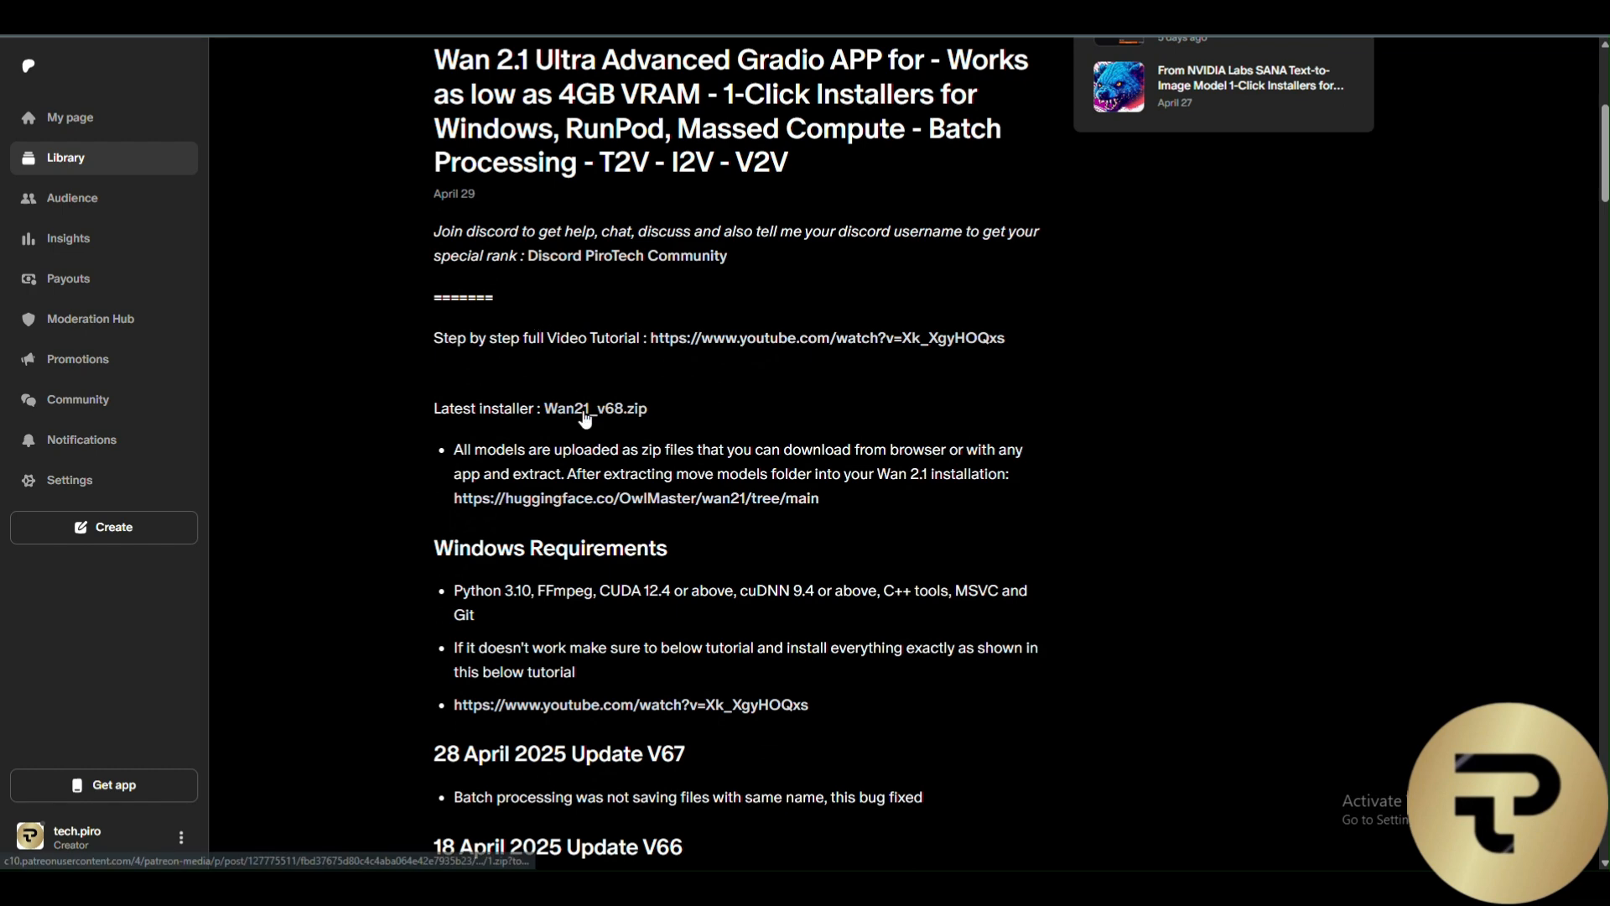
{"action": "scroll", "coordinate": [639, 539], "scroll_direction": "down", "scroll_amount": 1}
{"action": "scroll", "coordinate": [639, 540], "scroll_direction": "down", "scroll_amount": 3}
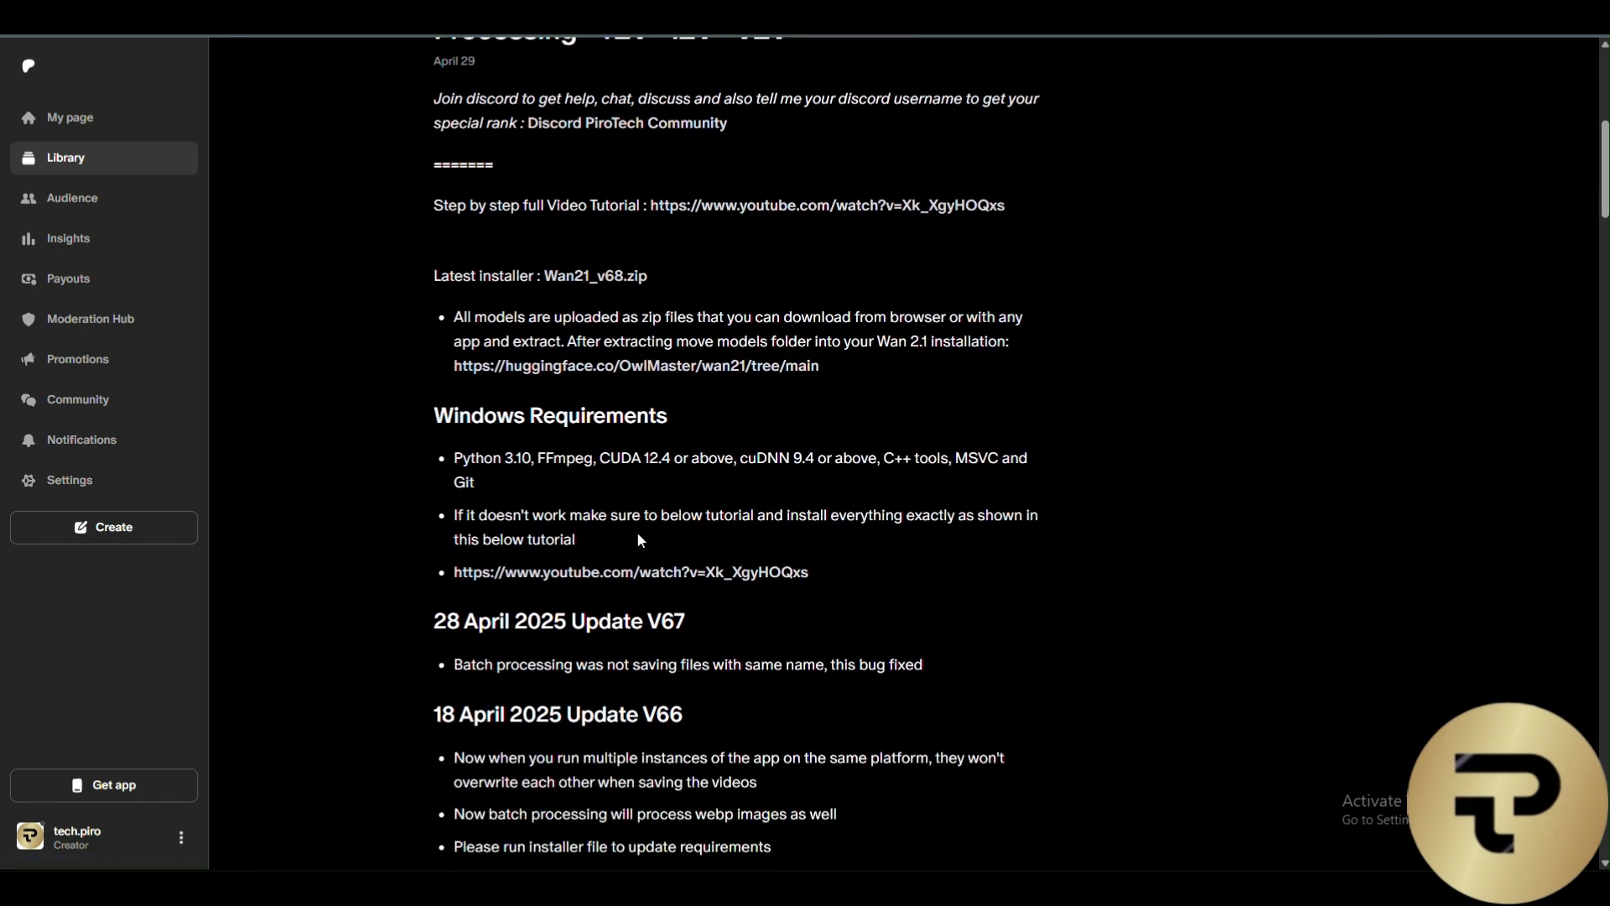
{"action": "scroll", "coordinate": [639, 539], "scroll_direction": "down", "scroll_amount": 4}
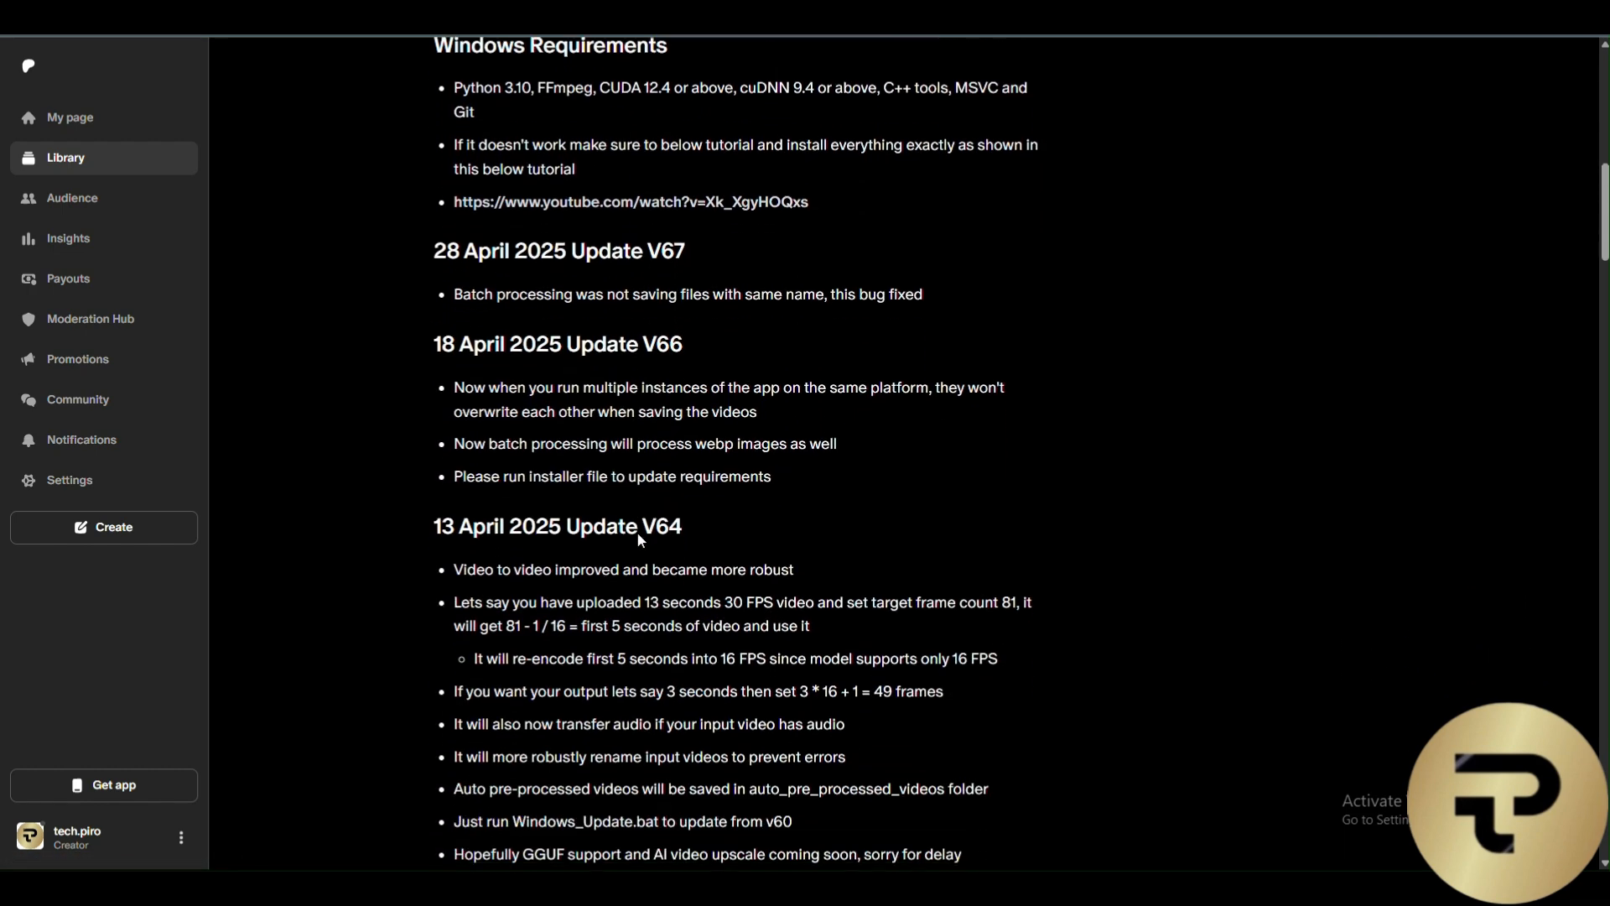
Read through the post's older update notes down to the Windows, Massed Compute and RunPod installation sections.
{"action": "scroll", "coordinate": [639, 540], "scroll_direction": "down", "scroll_amount": 8}
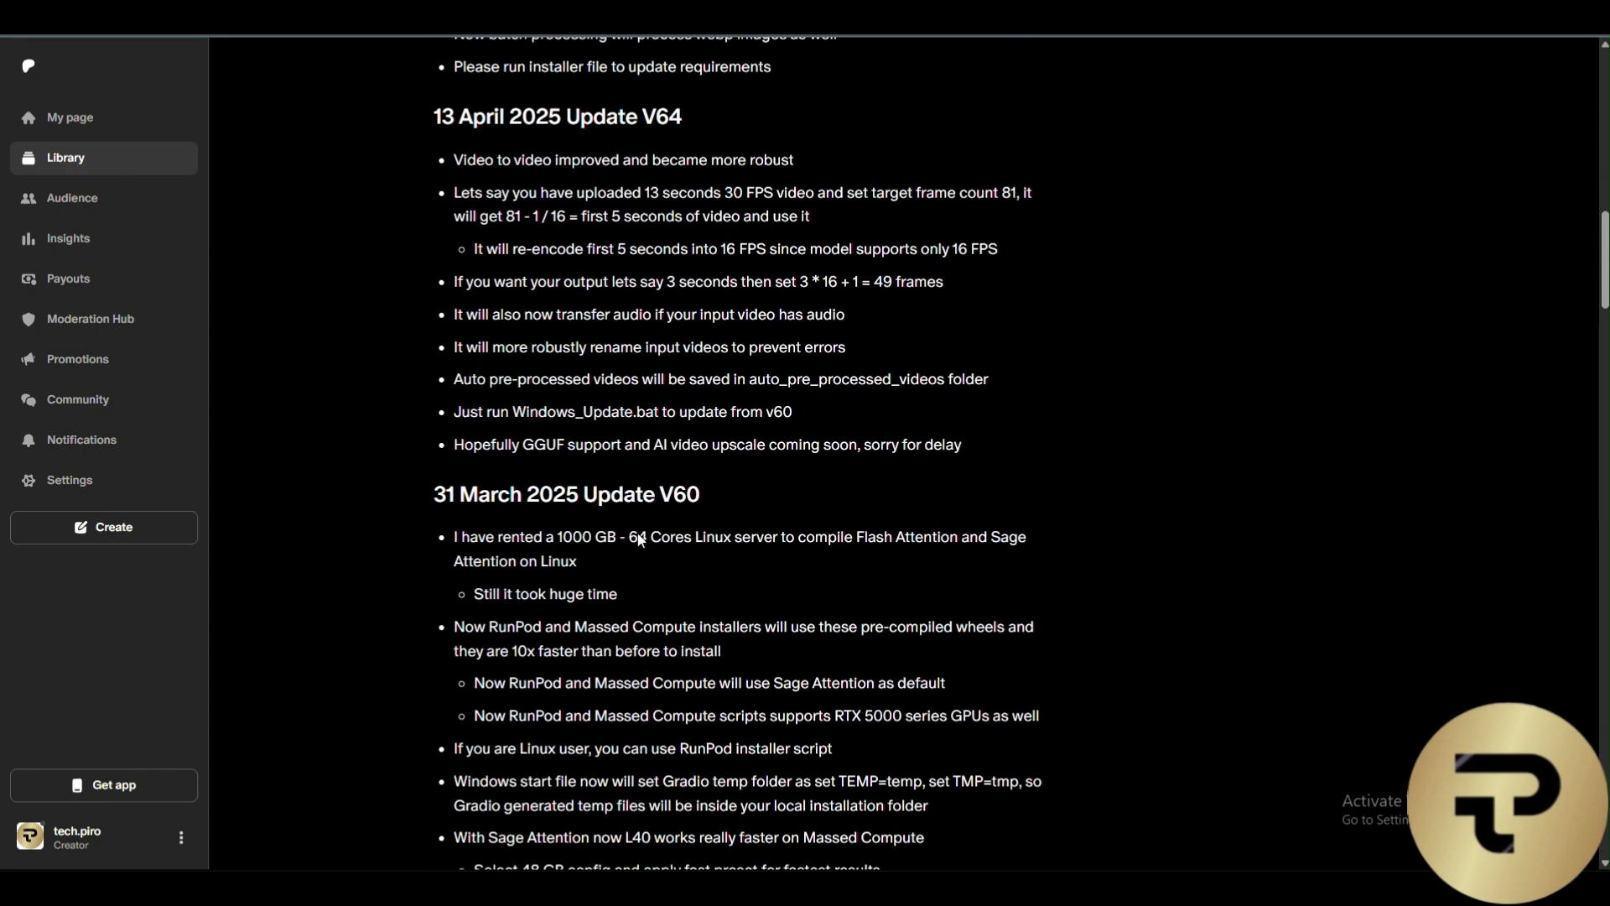
{"action": "scroll", "coordinate": [639, 539], "scroll_direction": "down", "scroll_amount": 12}
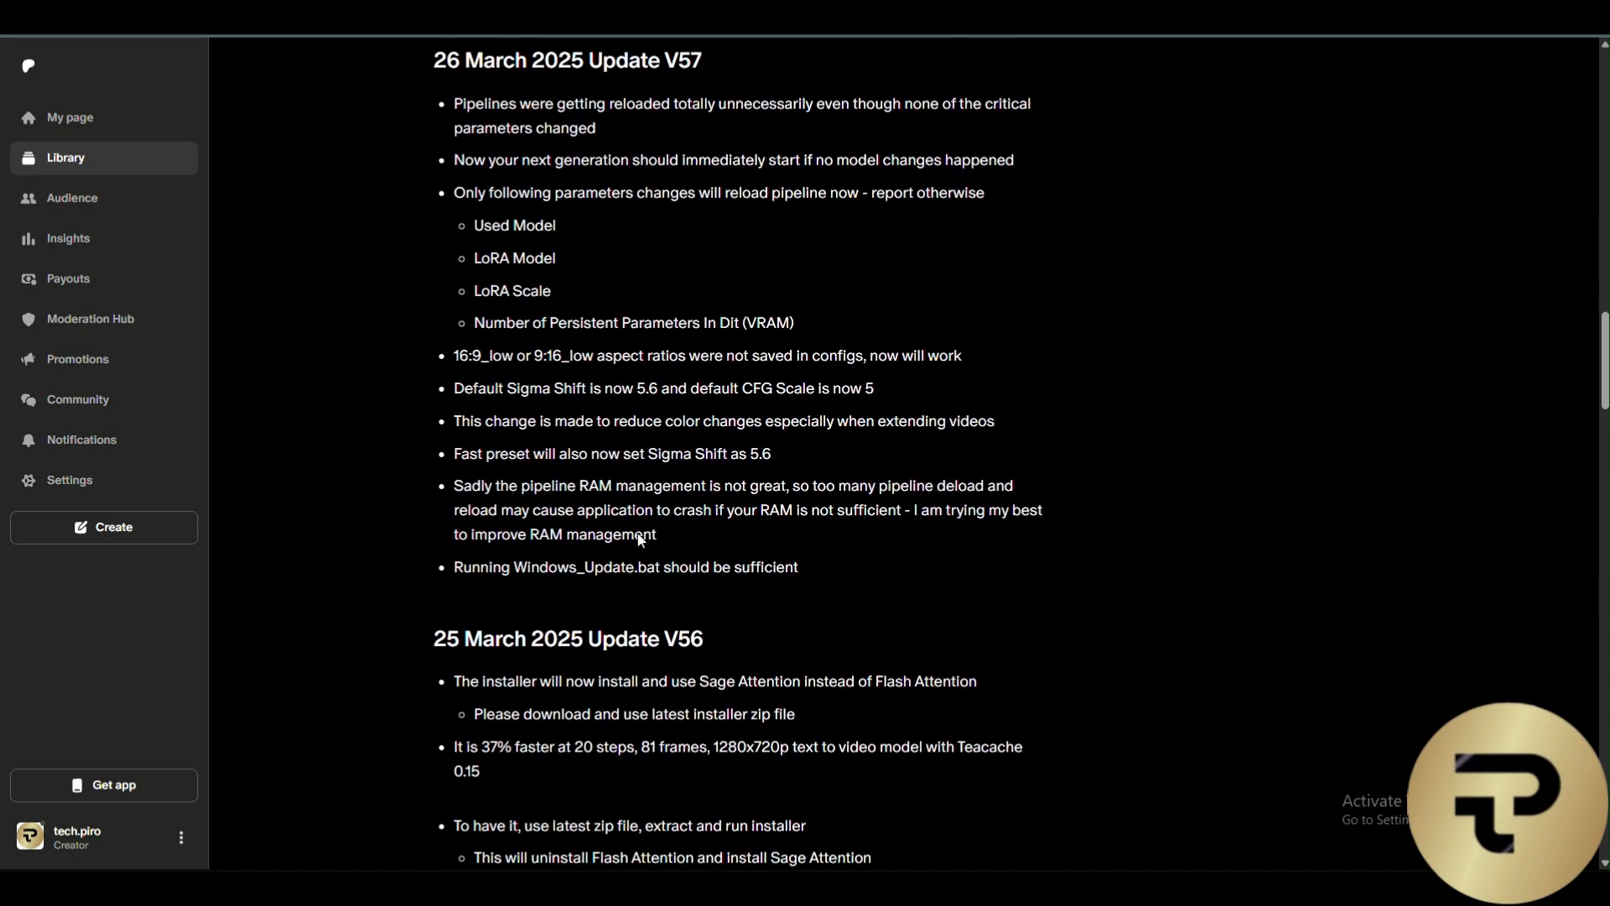
{"action": "scroll", "coordinate": [639, 540], "scroll_direction": "down", "scroll_amount": 6}
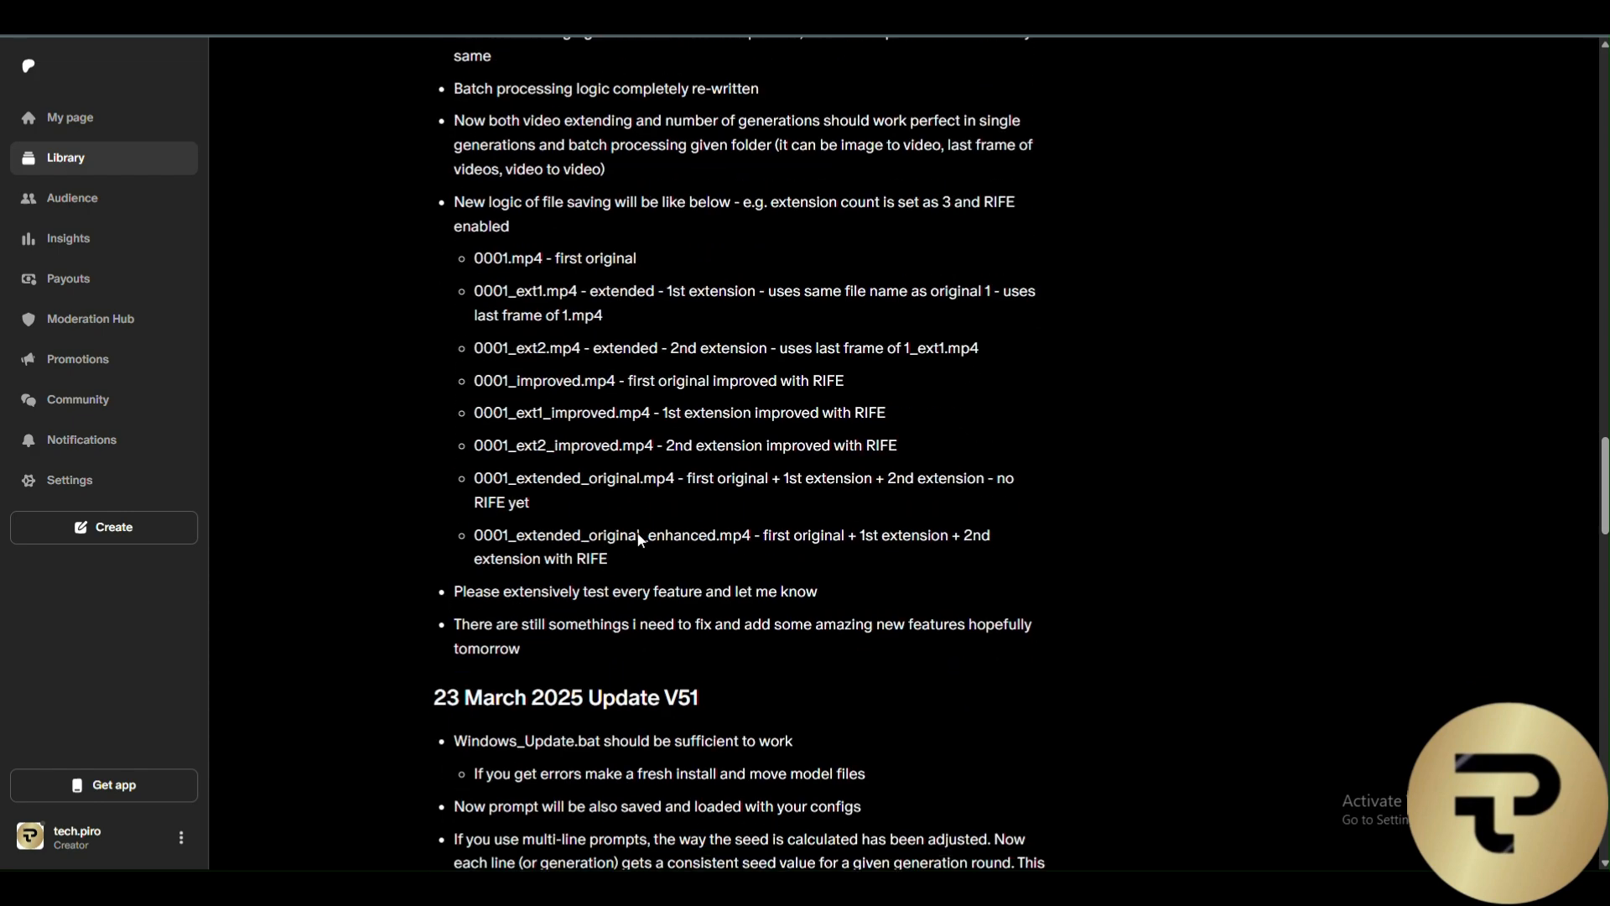
{"action": "scroll", "coordinate": [639, 540], "scroll_direction": "down", "scroll_amount": 10}
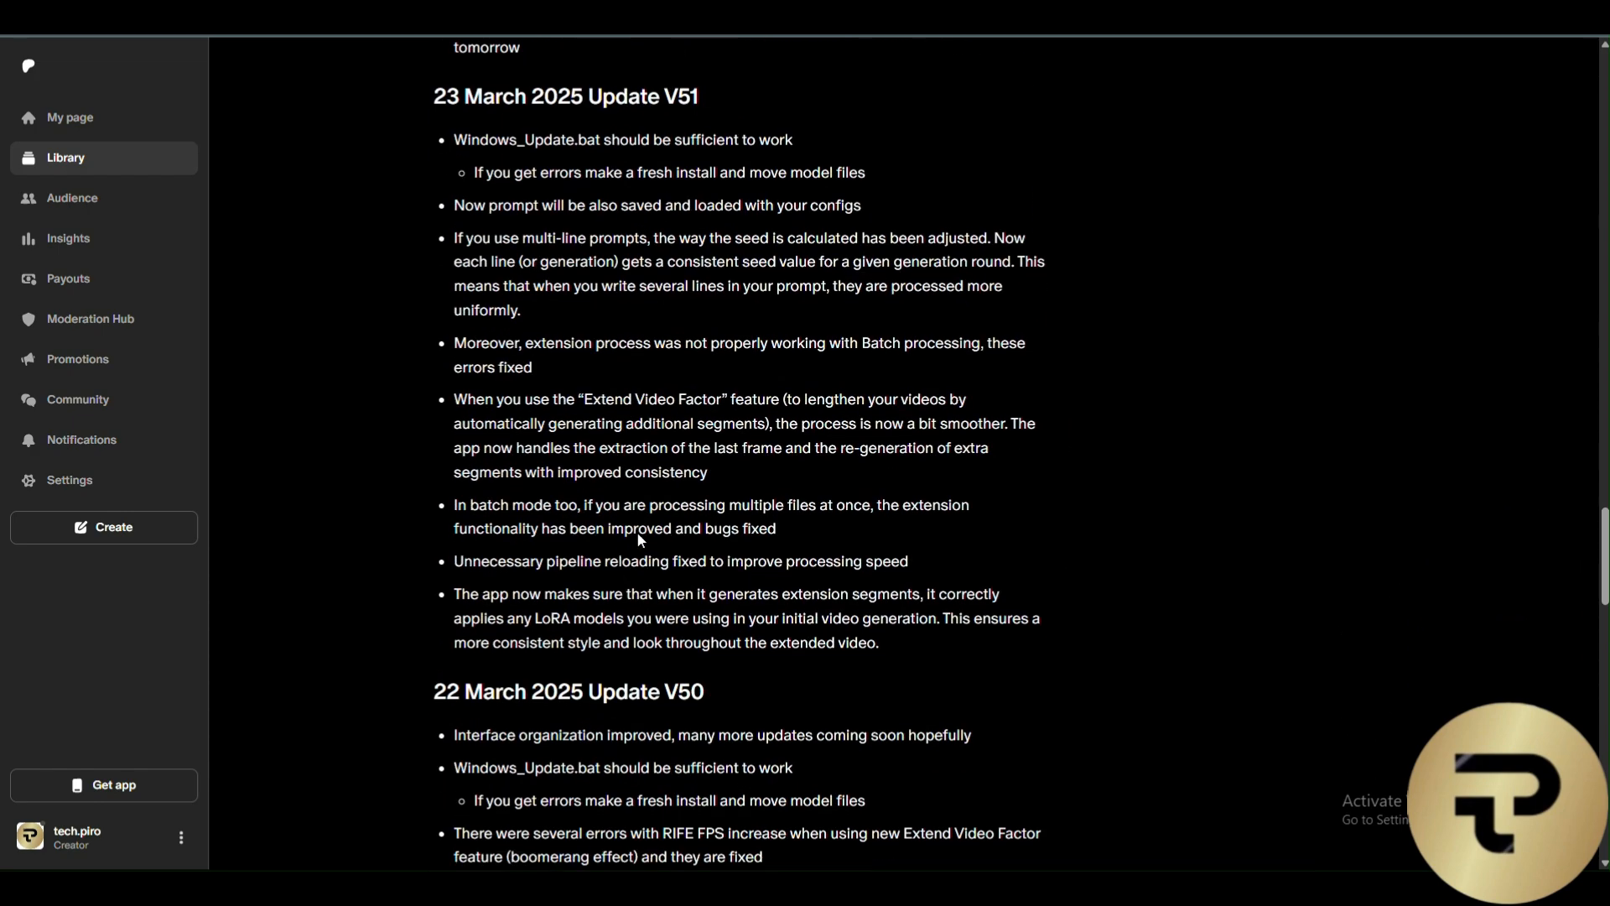
{"action": "scroll", "coordinate": [640, 539], "scroll_direction": "down", "scroll_amount": 8}
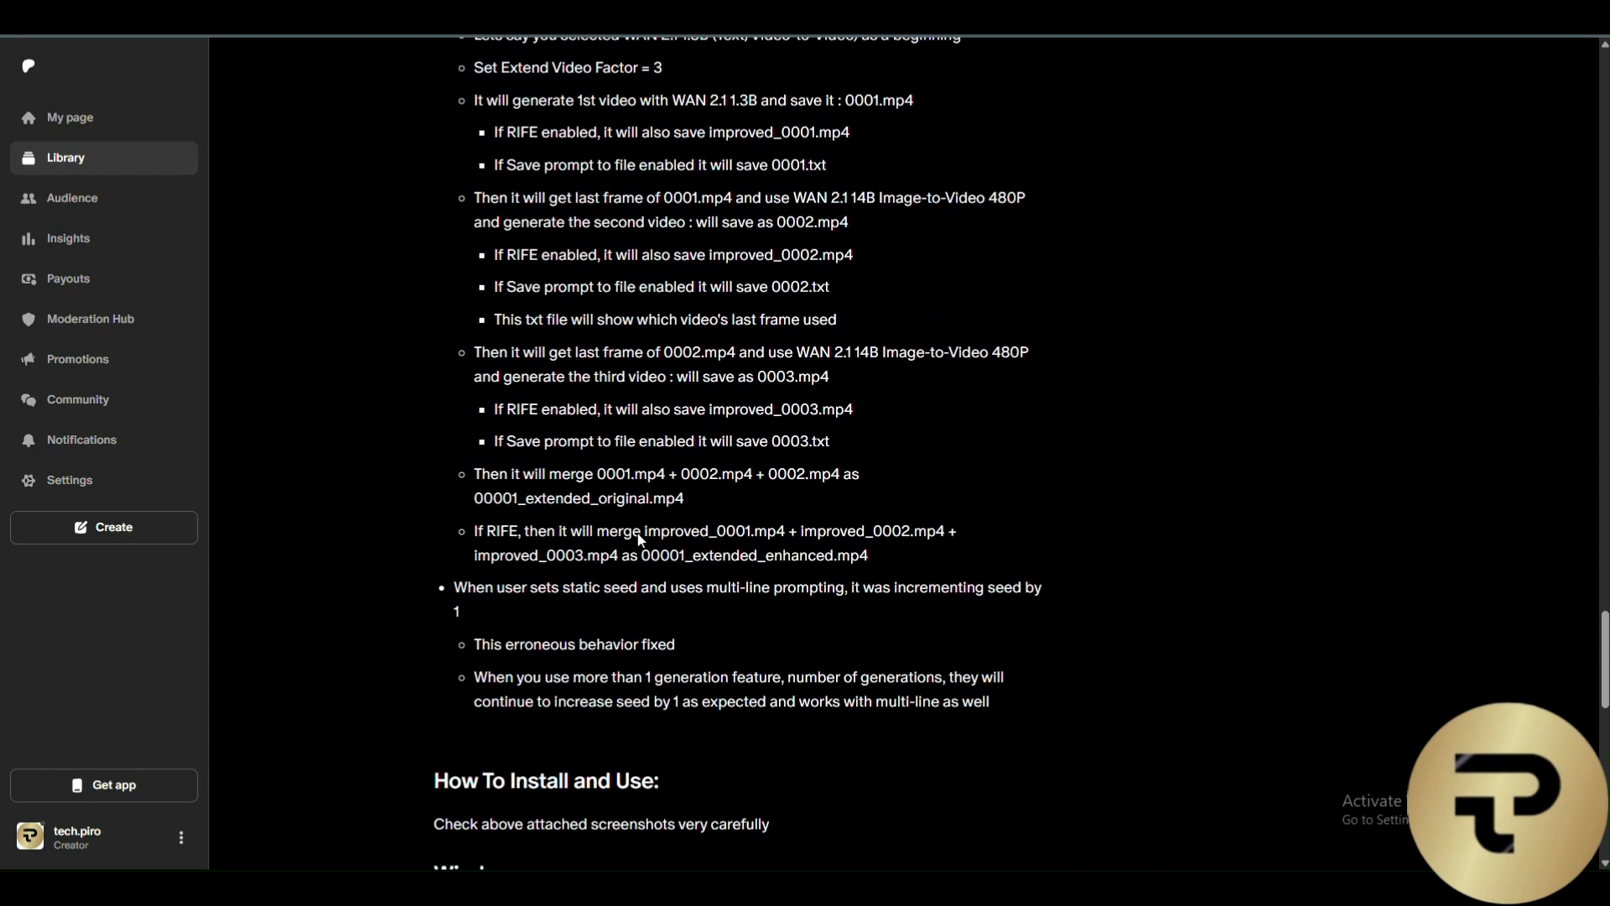
{"action": "scroll", "coordinate": [639, 539], "scroll_direction": "down", "scroll_amount": 6}
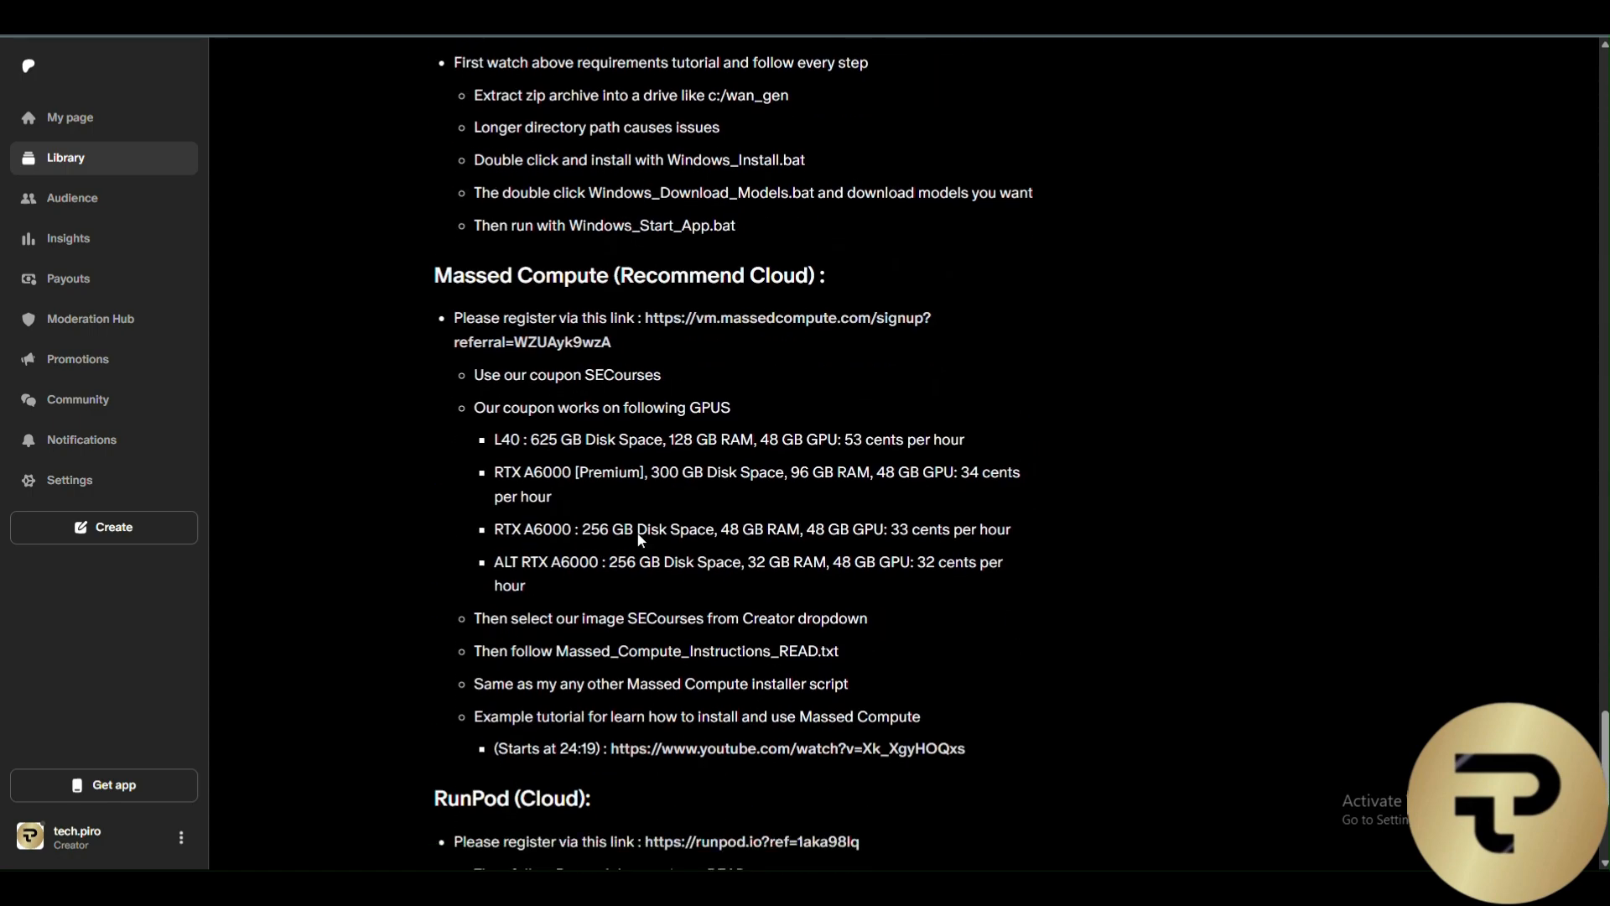
Return to the start of the Wan 2.1 post and examine its title, tutorial link and latest installer entry.
{"action": "scroll", "coordinate": [639, 538], "scroll_direction": "up", "scroll_amount": 17}
{"action": "scroll", "coordinate": [639, 539], "scroll_direction": "up", "scroll_amount": 20}
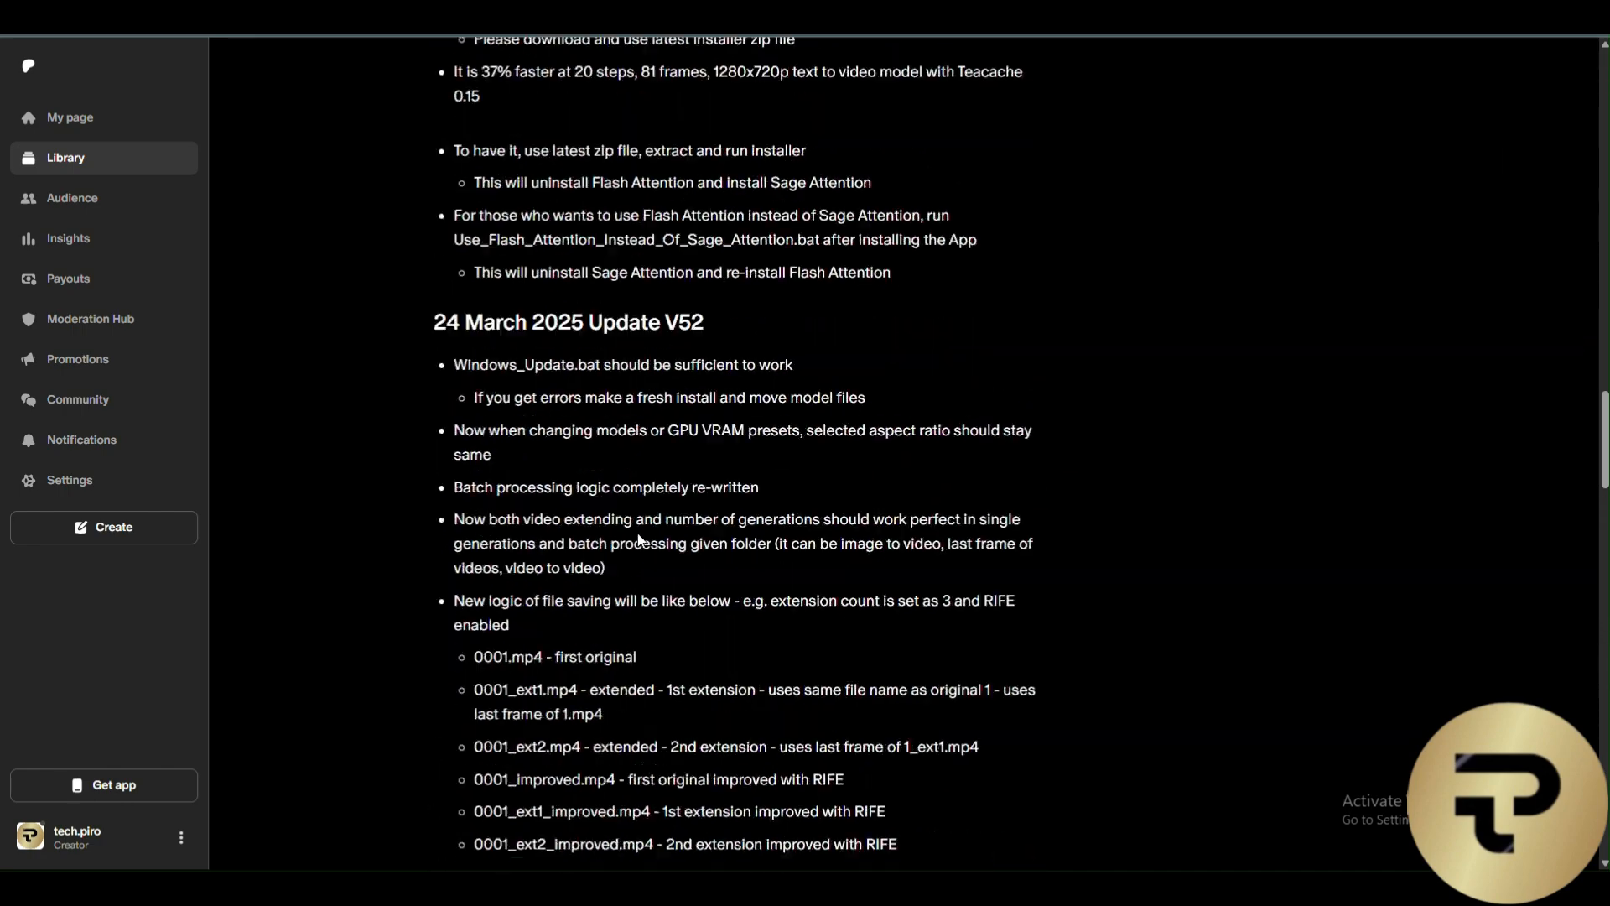
{"action": "scroll", "coordinate": [638, 539], "scroll_direction": "up", "scroll_amount": 5}
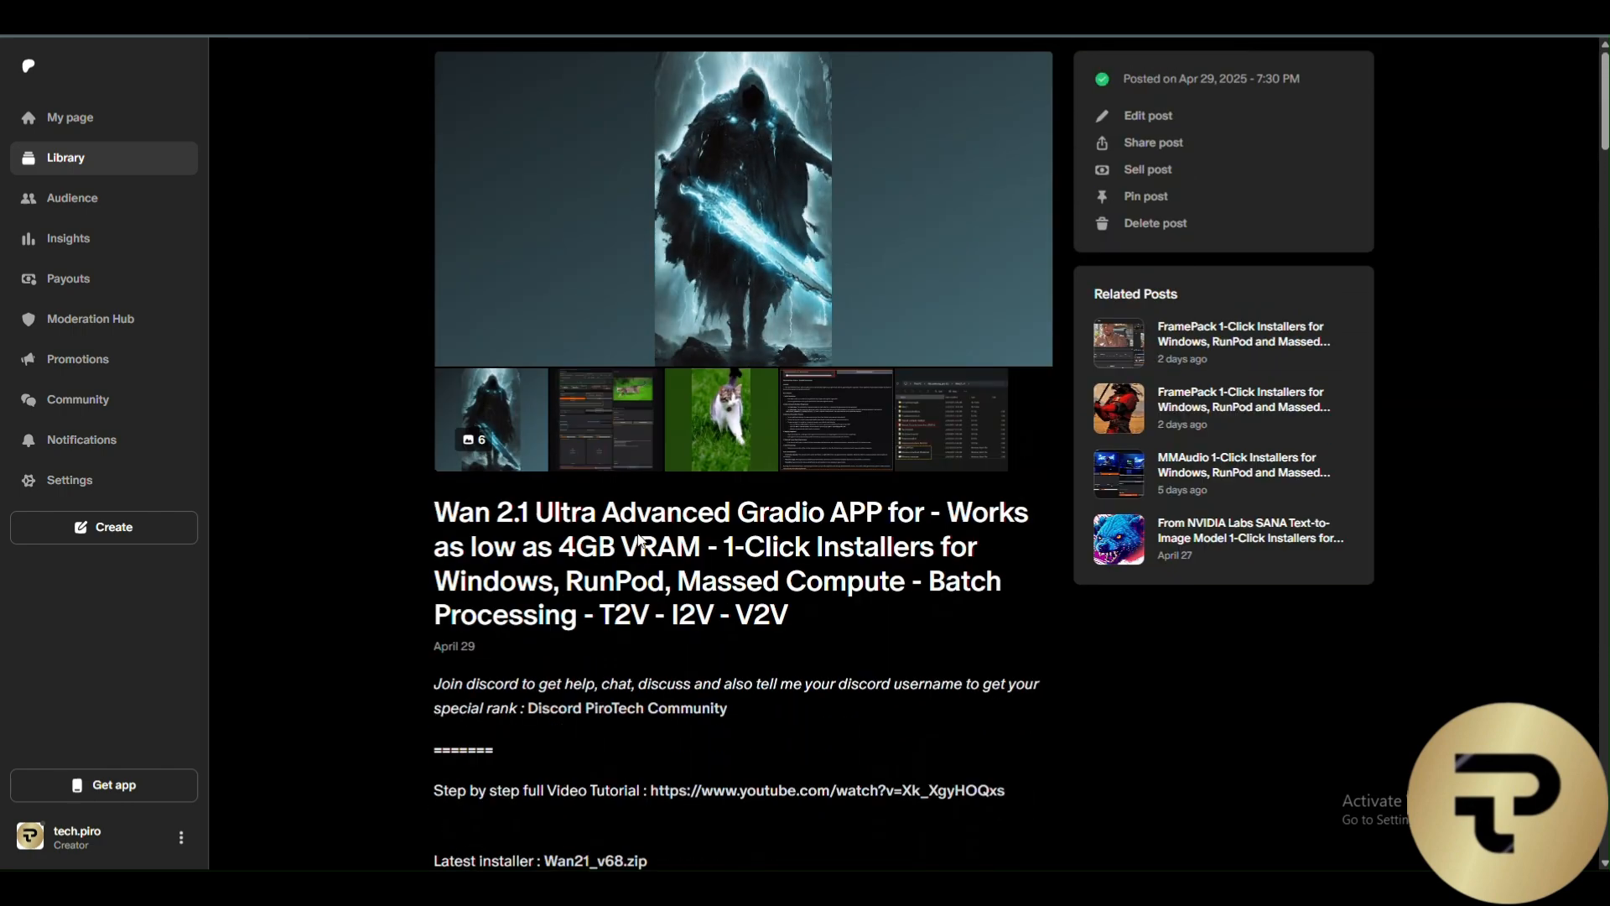
{"action": "scroll", "coordinate": [639, 539], "scroll_direction": "down", "scroll_amount": 2}
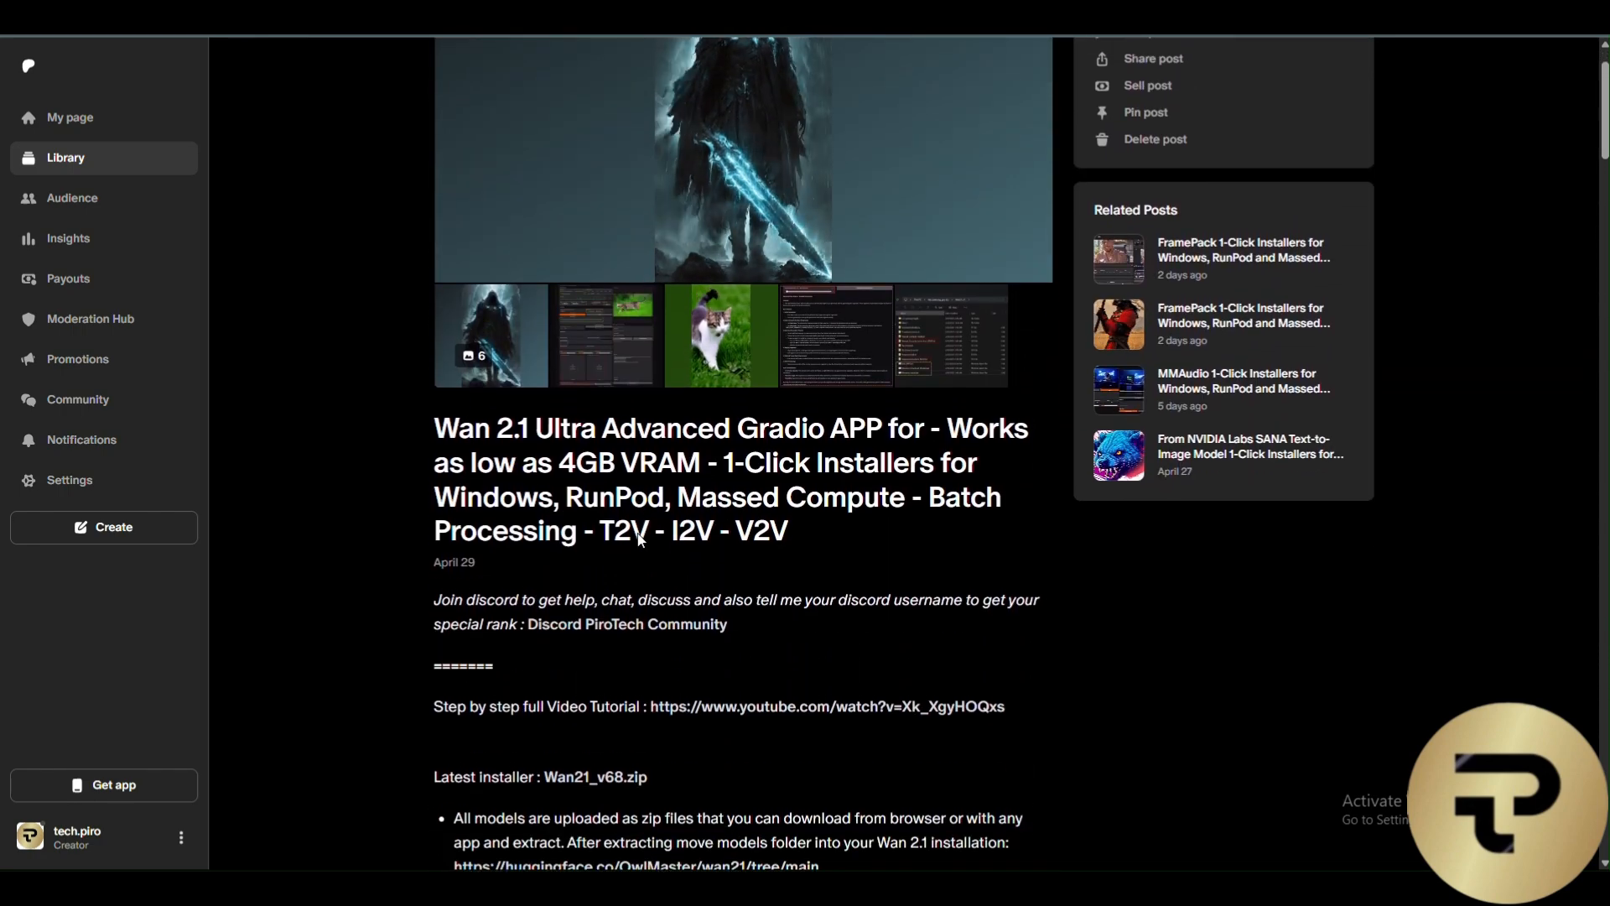
Open the creator's own Patreon page and look over its banner, profile and Home section.
{"action": "left_click", "coordinate": [109, 130]}
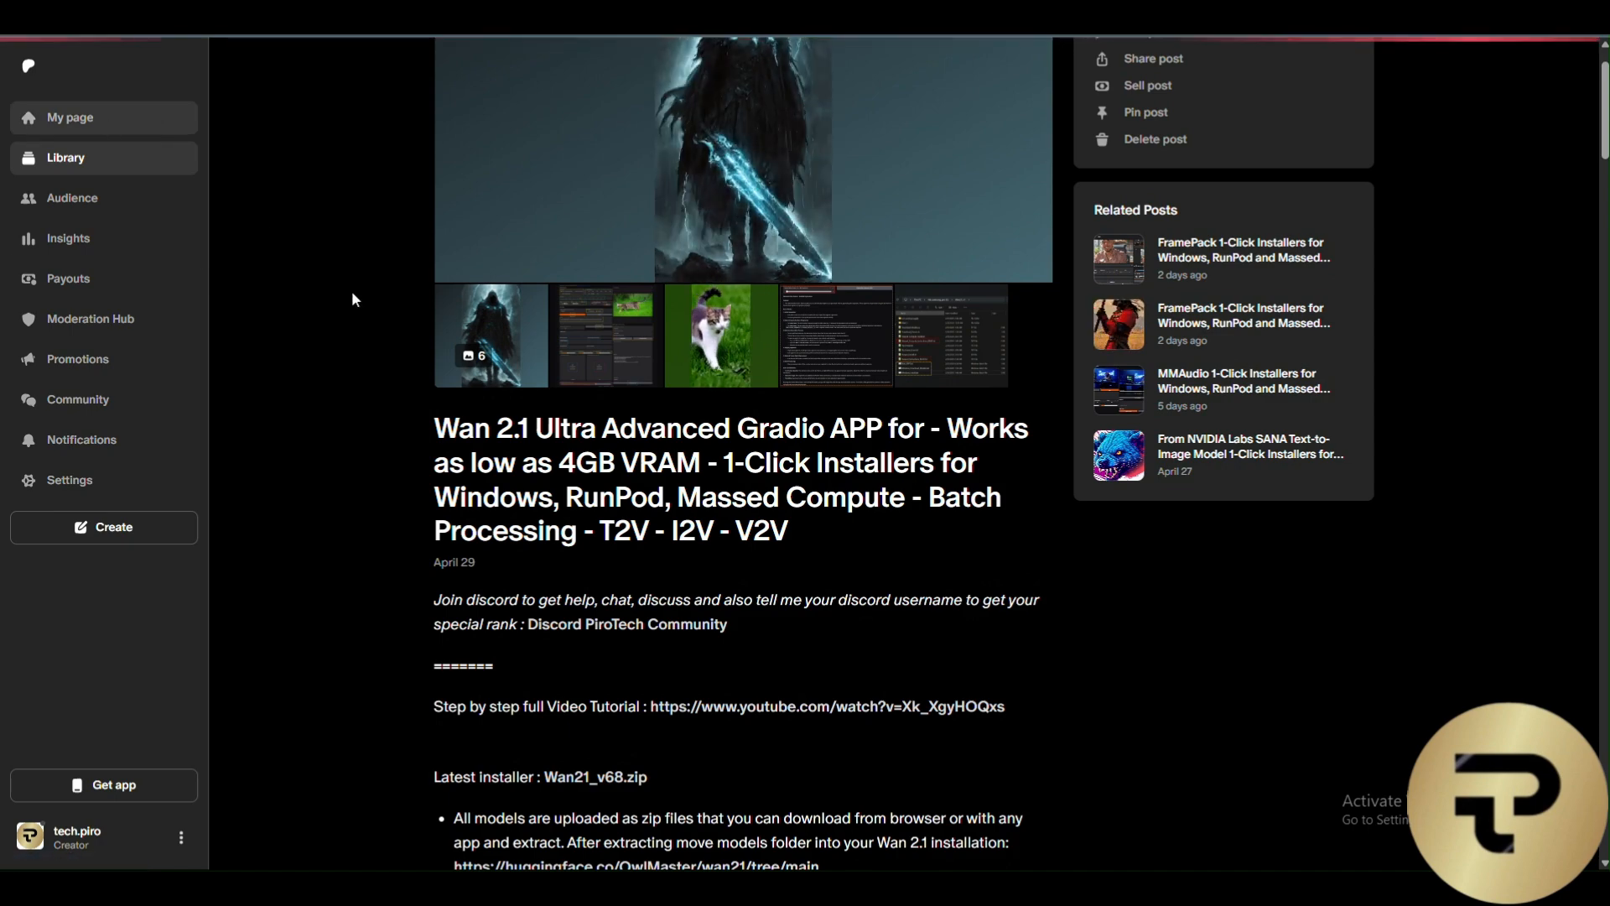
{"action": "scroll", "coordinate": [352, 299], "scroll_direction": "up", "scroll_amount": 6}
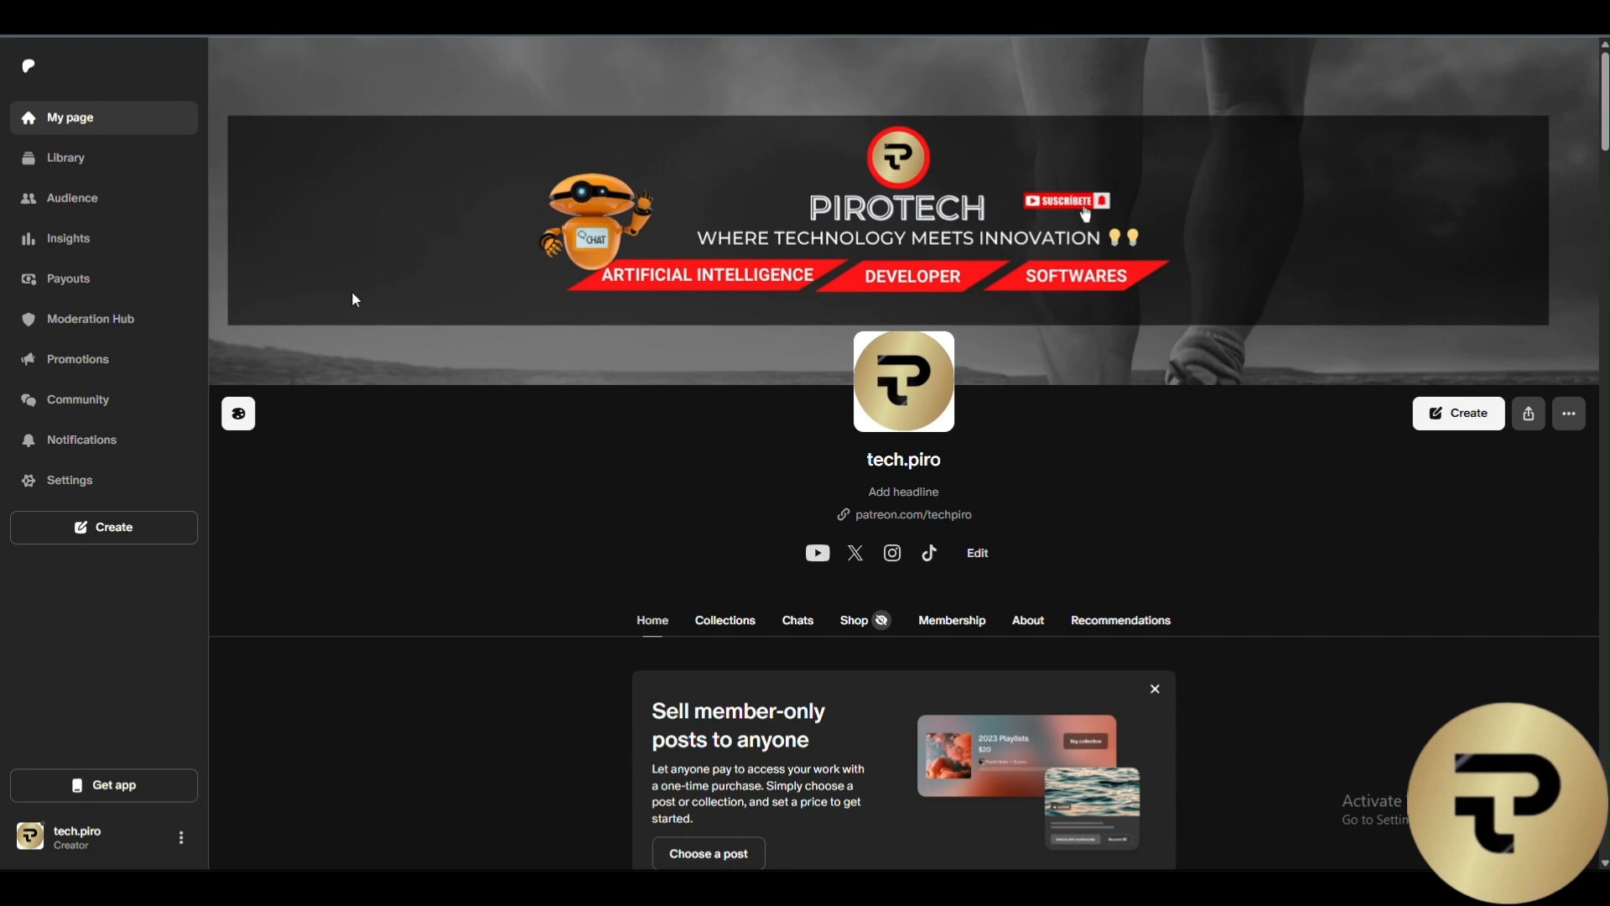
{"action": "scroll", "coordinate": [352, 300], "scroll_direction": "down", "scroll_amount": 2}
{"action": "scroll", "coordinate": [352, 299], "scroll_direction": "up", "scroll_amount": 2}
{"action": "scroll", "coordinate": [352, 299], "scroll_direction": "down", "scroll_amount": 1}
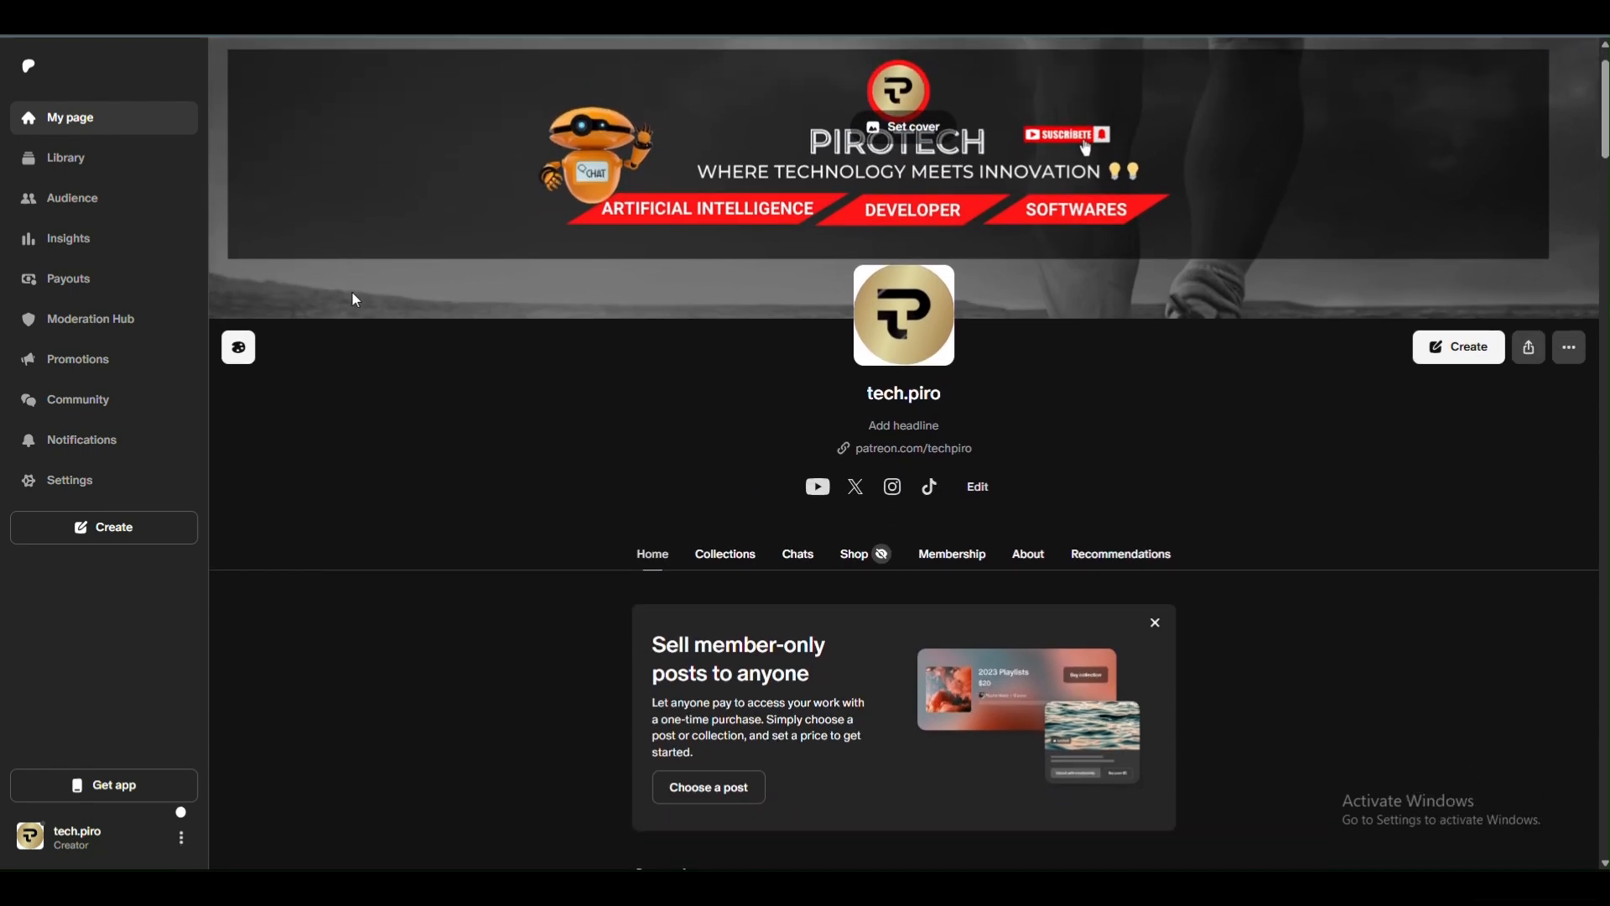